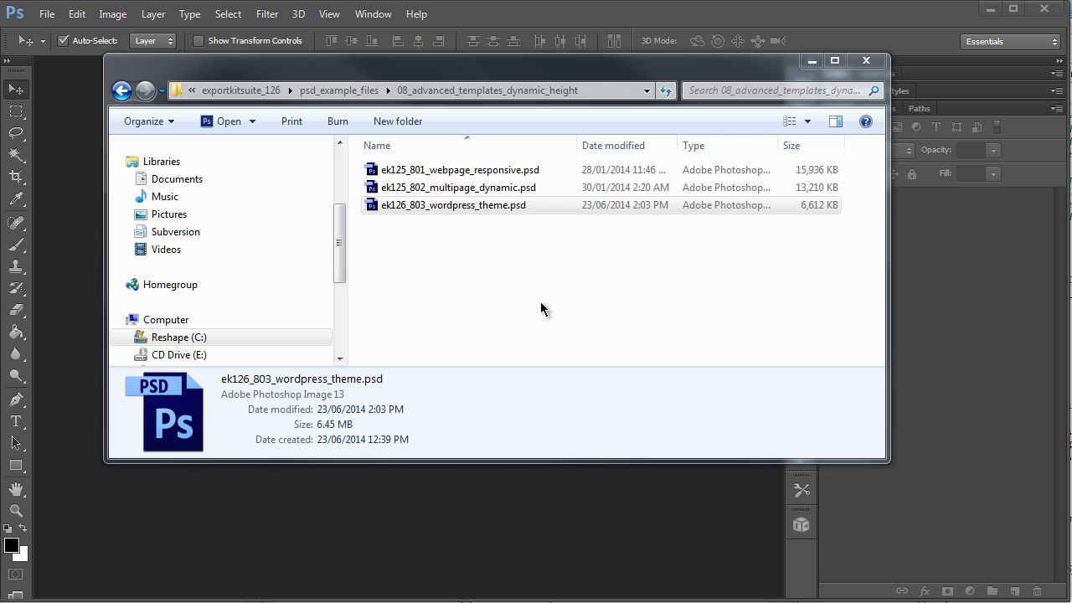
# Step: Open the ek126_803_wordpress_theme.psd file in Photoshop
pyautogui.moveTo(456, 205); pyautogui.dragTo(744, 387)
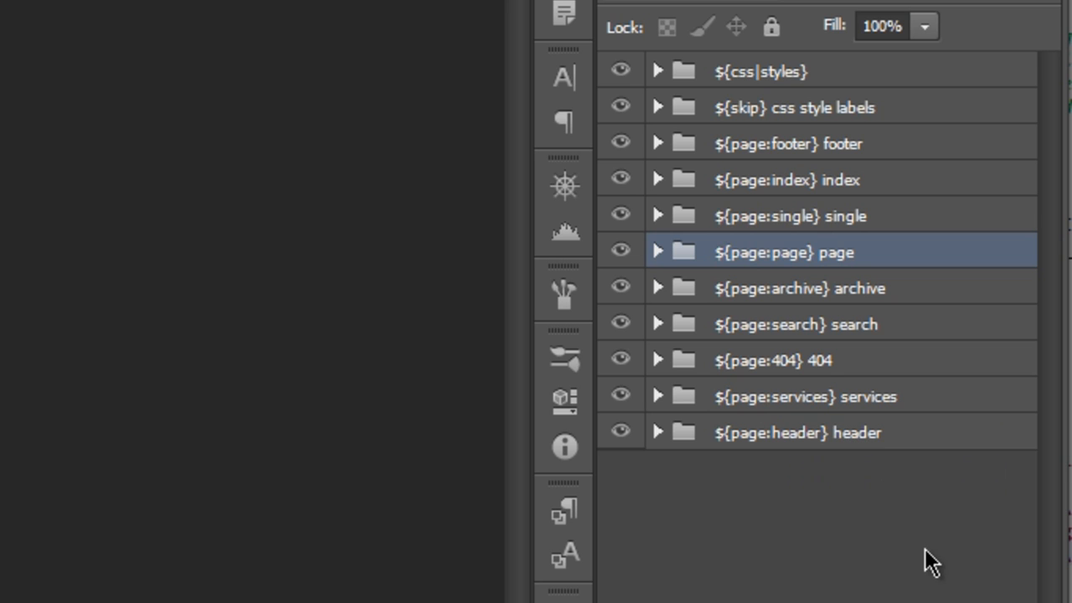
# Step: Select each ${page:...} layer group in turn to review the theme's page folders
pyautogui.click(892, 434)
pyautogui.click(885, 176)
pyautogui.click(885, 148)
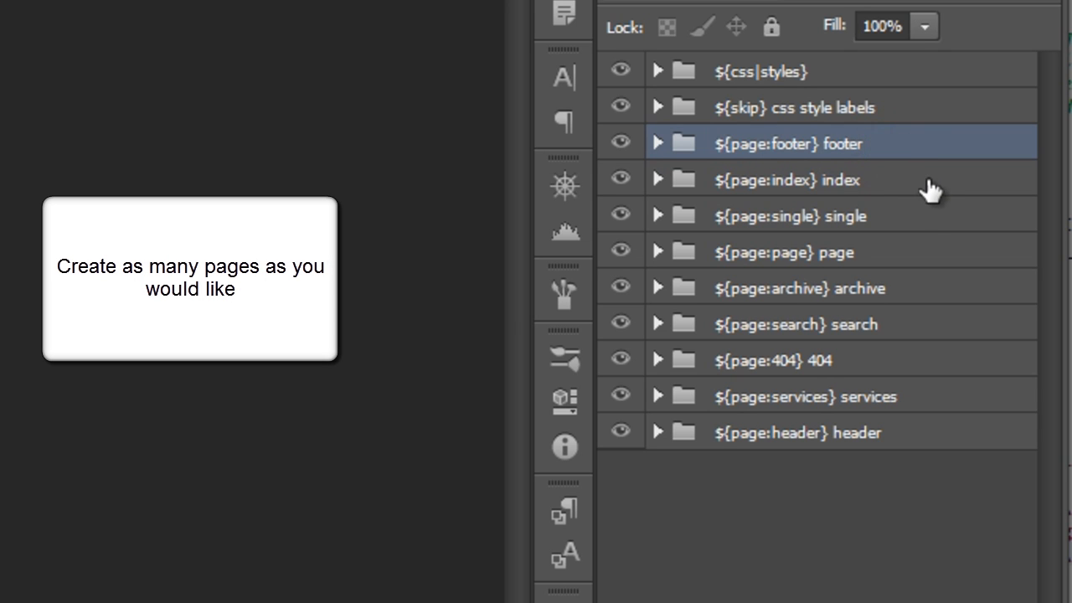
pyautogui.click(929, 220)
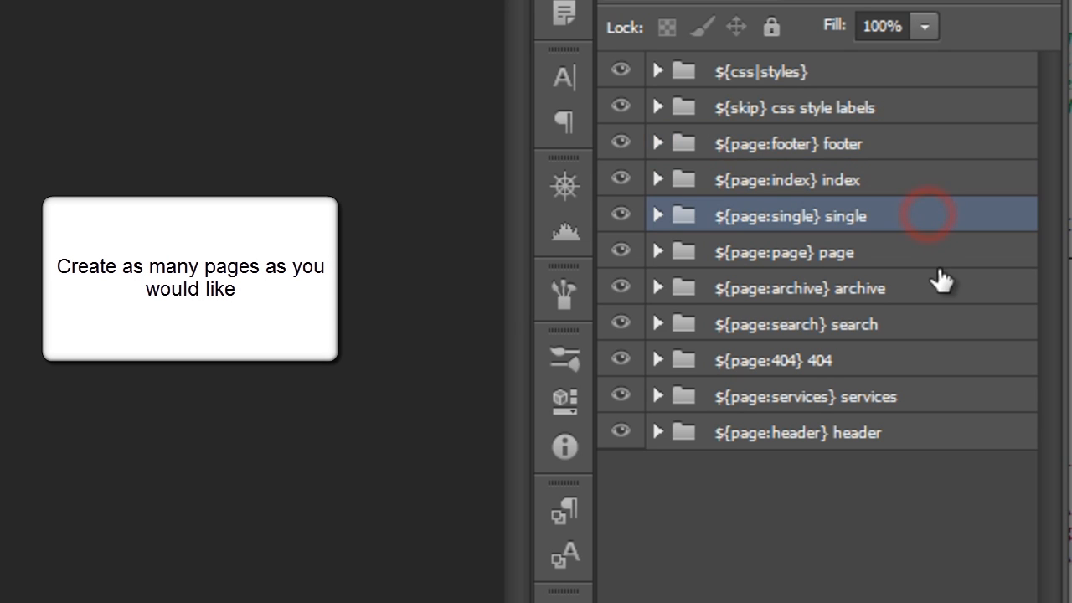
pyautogui.click(951, 255)
pyautogui.click(934, 318)
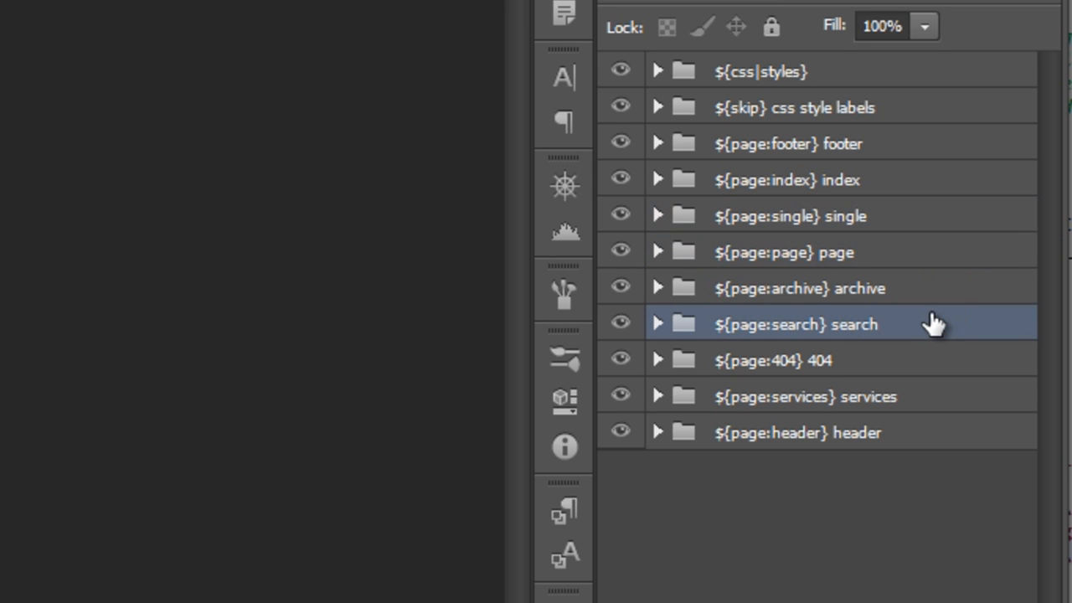
pyautogui.click(815, 400)
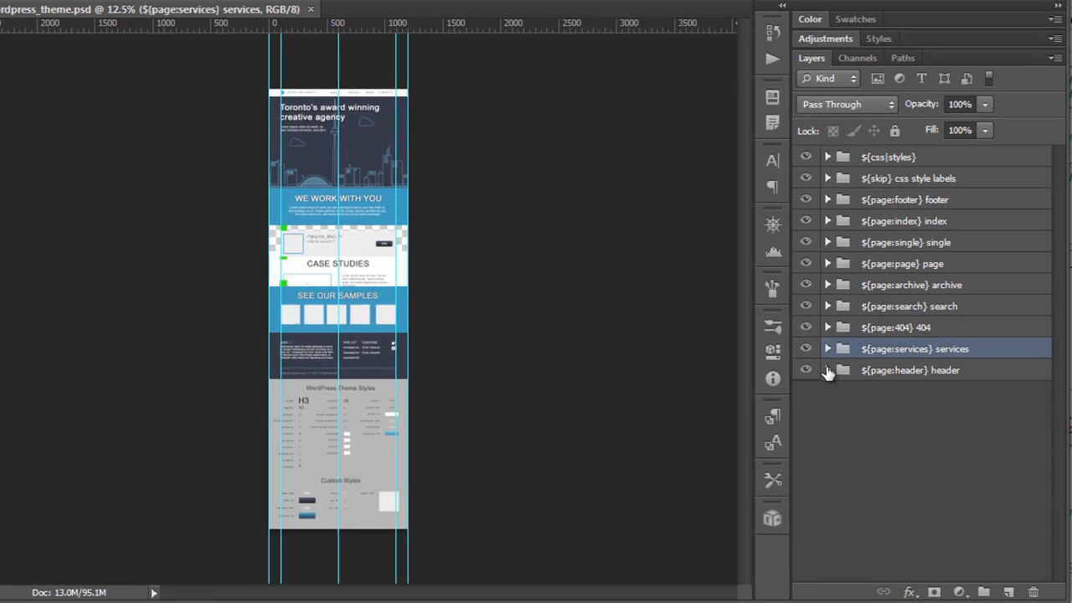
# Step: Expand the ${page:header} header group and its header content folder, and zoom into the header on the canvas
pyautogui.click(732, 406)
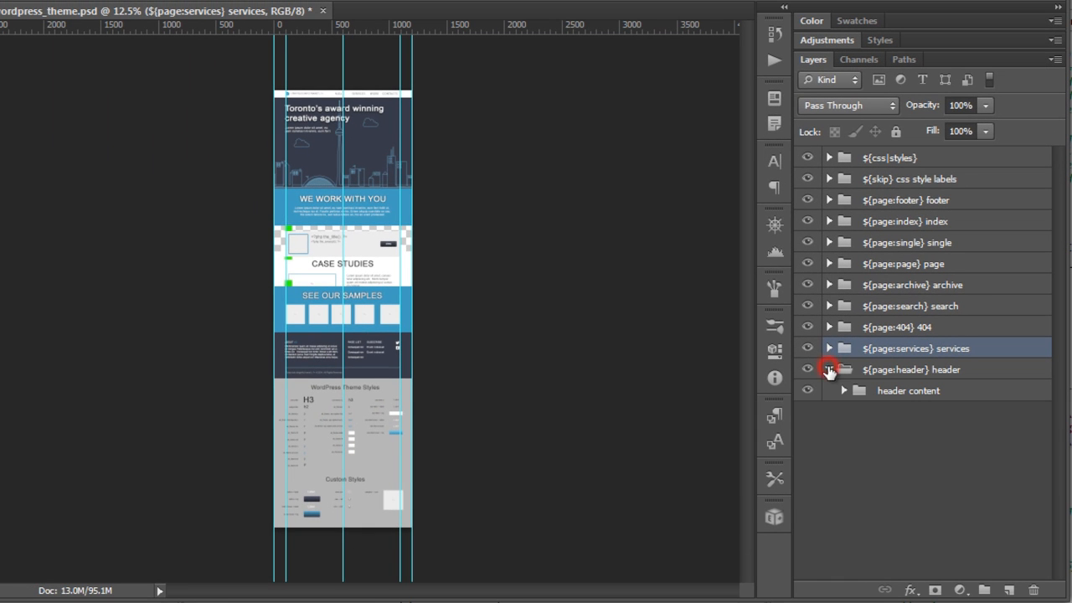
pyautogui.click(844, 391)
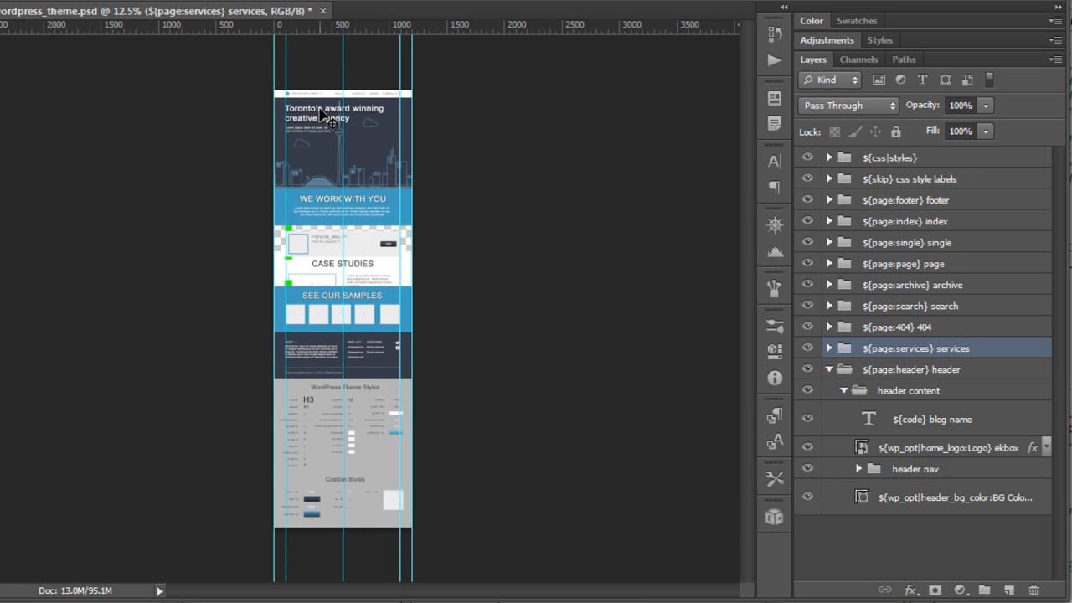
pyautogui.hotkey('ctrl', '+')
pyautogui.scroll(4, 320, 102)
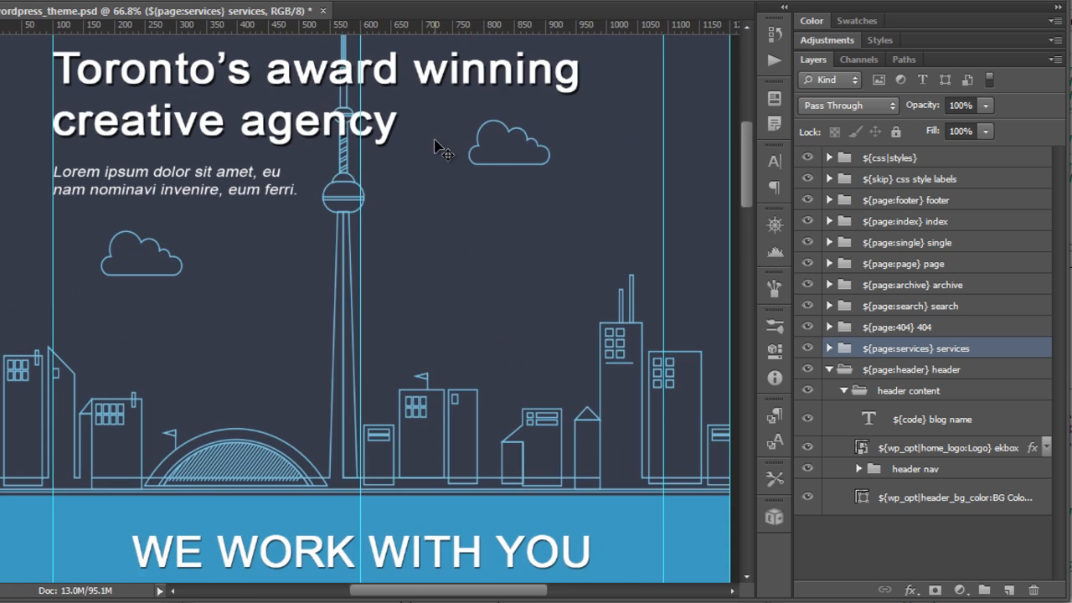
pyautogui.scroll(3, 427, 150)
pyautogui.scroll(-2, 480, 222)
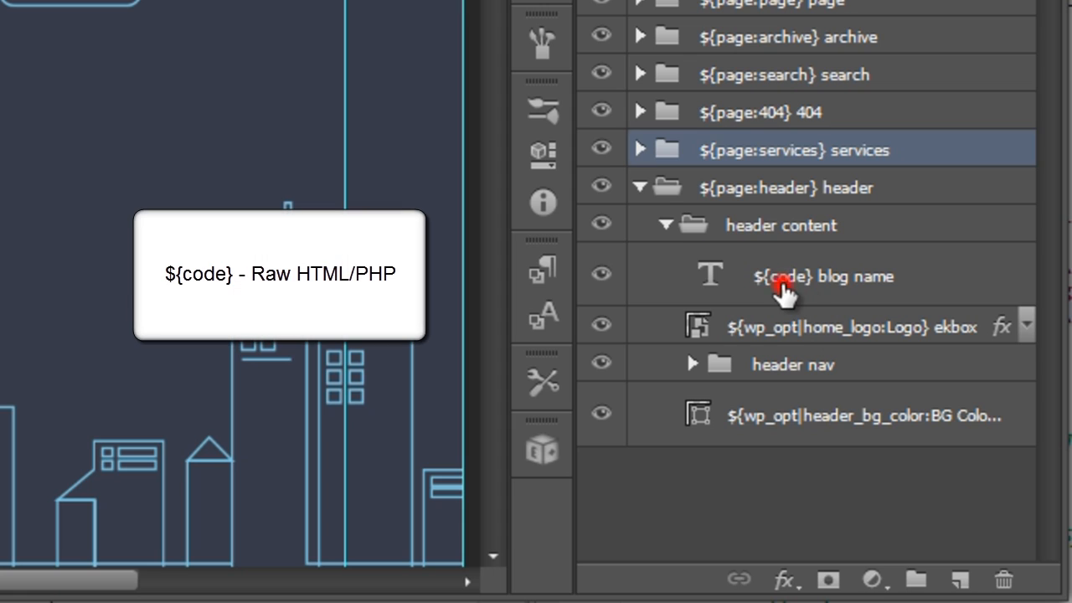
# Step: Inspect the header's blog name, logo and nav layers, toggling the ${skip} margin group's visibility off and on
pyautogui.click(782, 281)
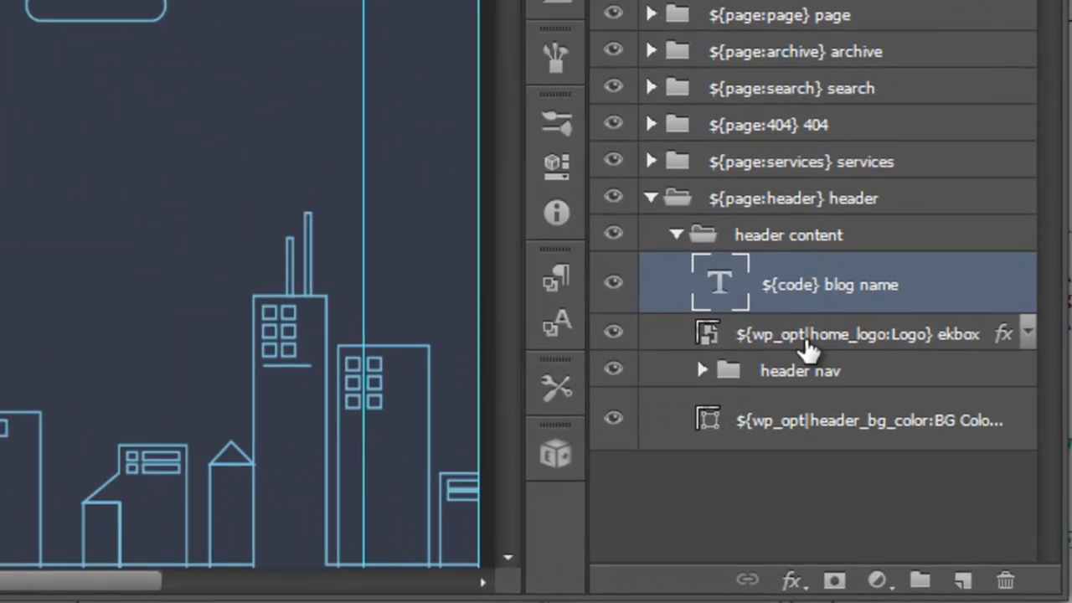
pyautogui.click(808, 339)
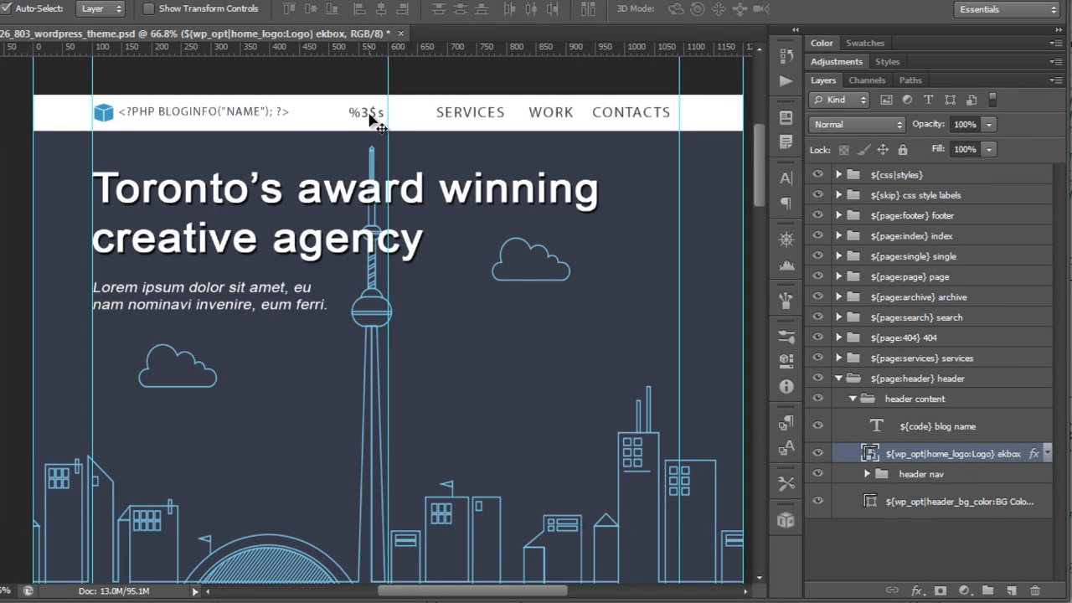
pyautogui.click(370, 119)
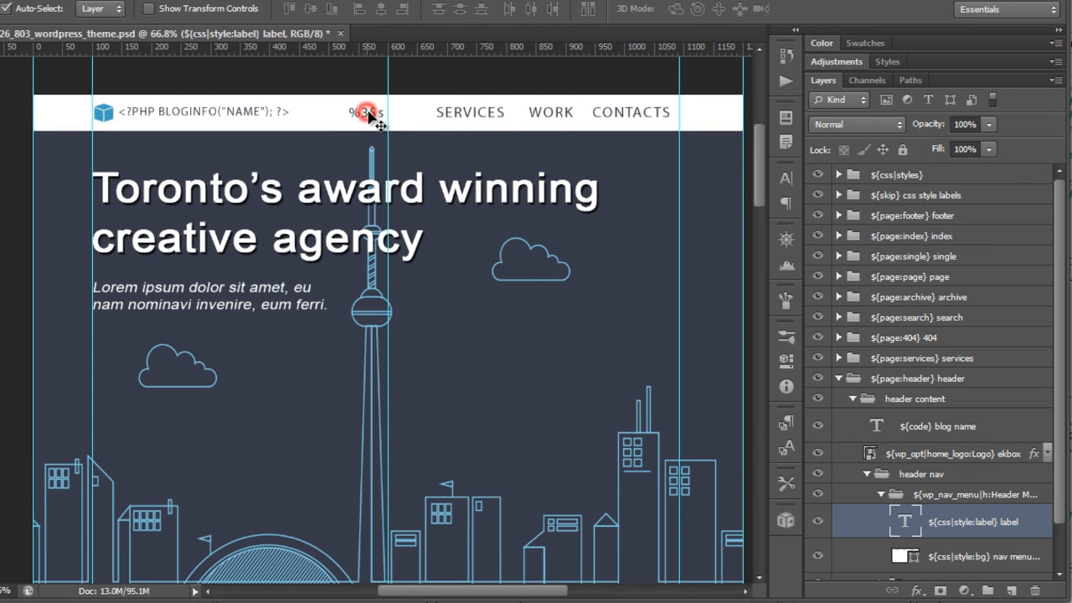
pyautogui.click(883, 495)
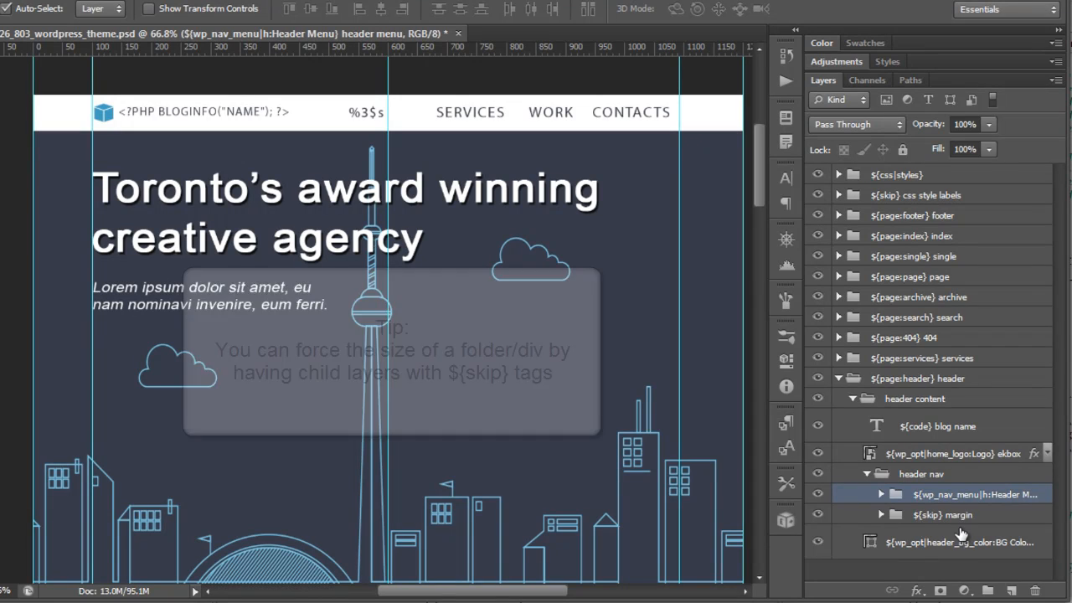
pyautogui.click(919, 517)
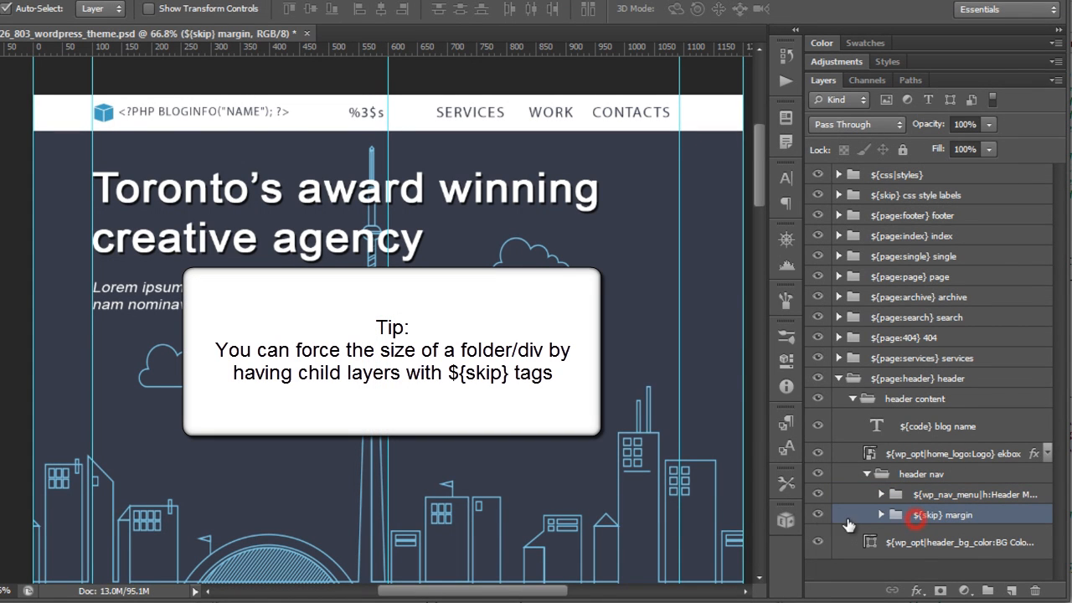
pyautogui.click(818, 516)
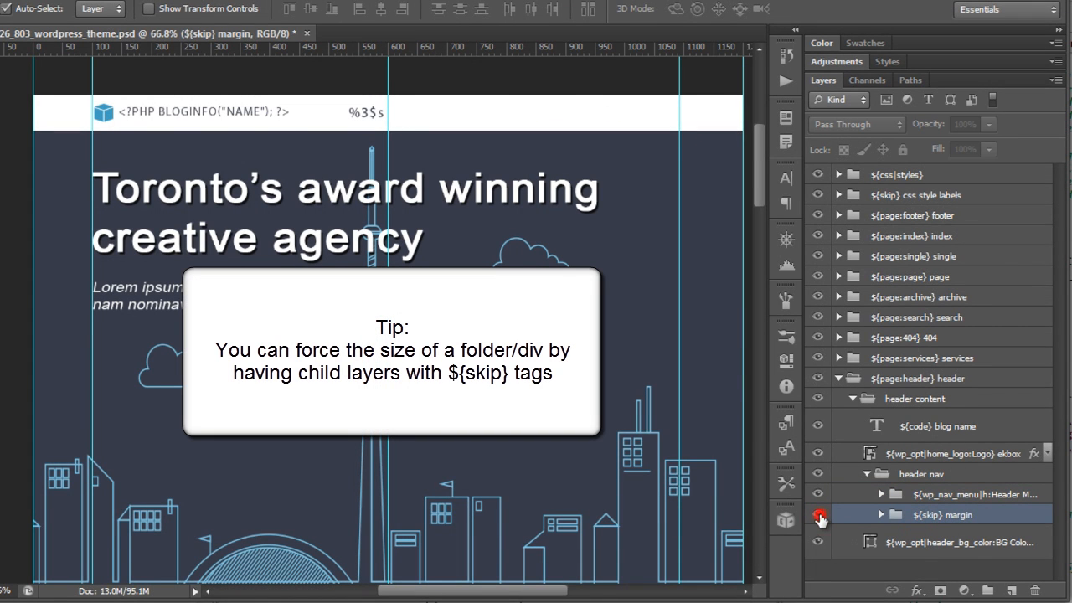
pyautogui.click(819, 516)
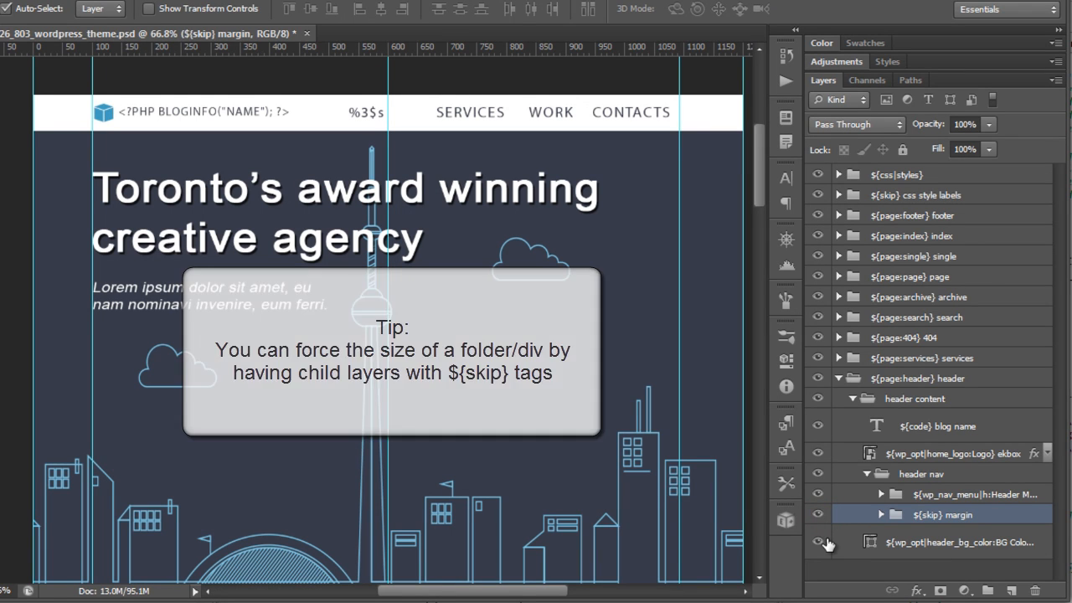
pyautogui.click(955, 495)
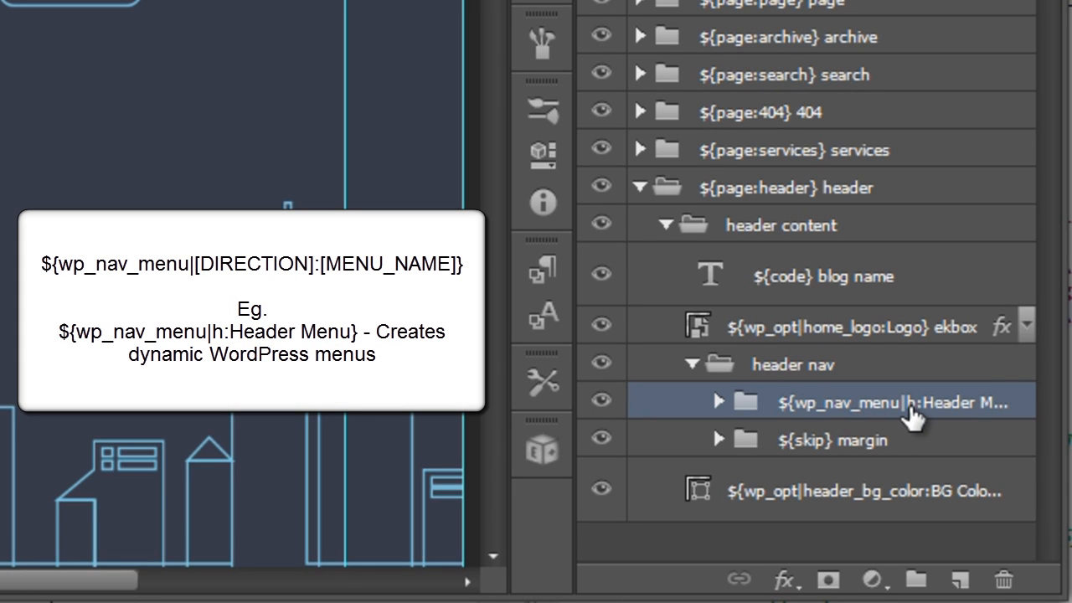
# Step: Open the ${wp_nav_menu|h:Header Menu} folder's name for editing and highlight the Header Menu part without changing it
pyautogui.click(953, 401)
pyautogui.doubleClick(941, 403)
pyautogui.click(883, 406)
pyautogui.moveTo(805, 407); pyautogui.dragTo(904, 403)
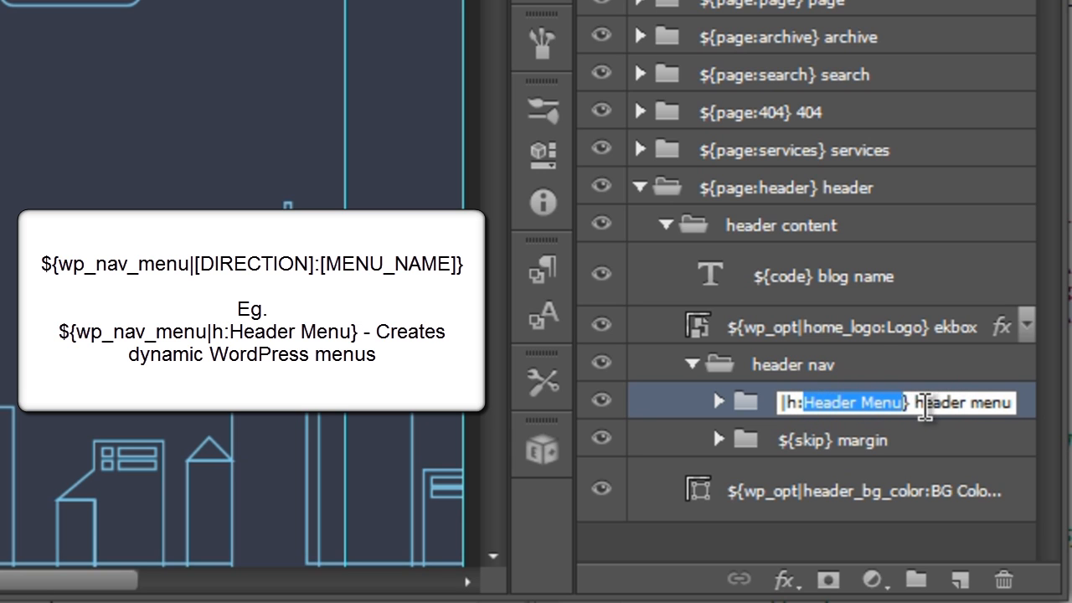
pyautogui.click(812, 440)
pyautogui.click(887, 403)
# Step: Expand the ${wp_nav_menu|h:Header Menu} folder and inspect its label and background layers
pyautogui.click(718, 403)
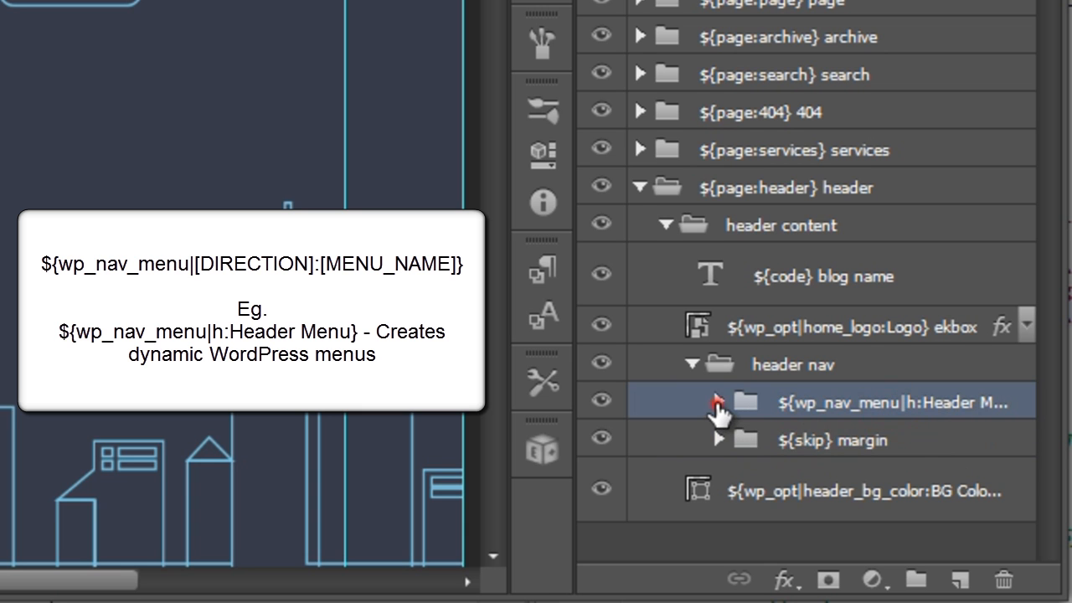
pyautogui.scroll(-2, 802, 477)
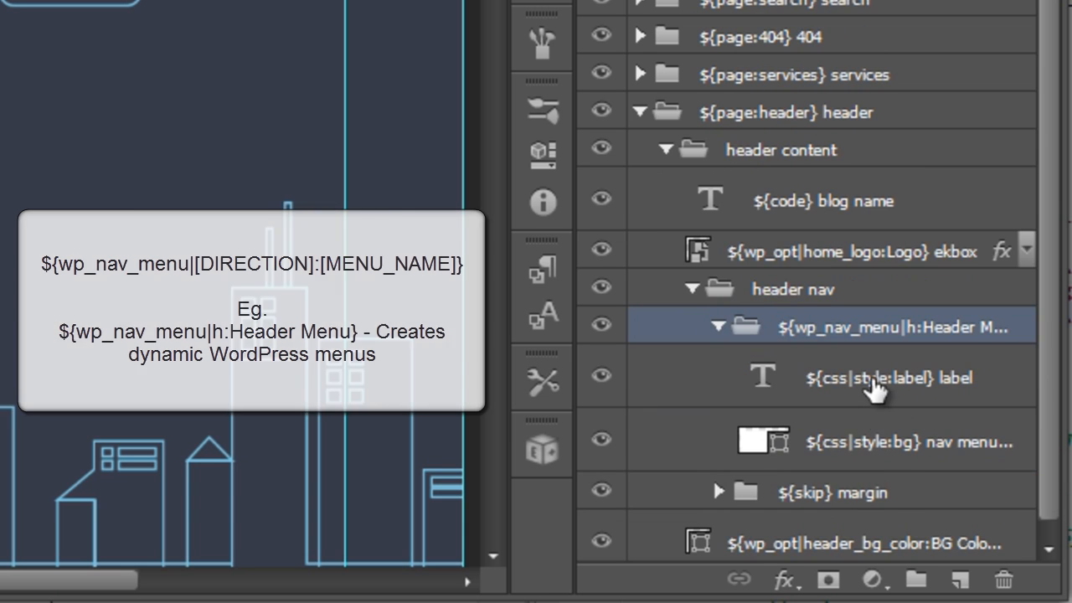
pyautogui.click(831, 446)
pyautogui.click(840, 377)
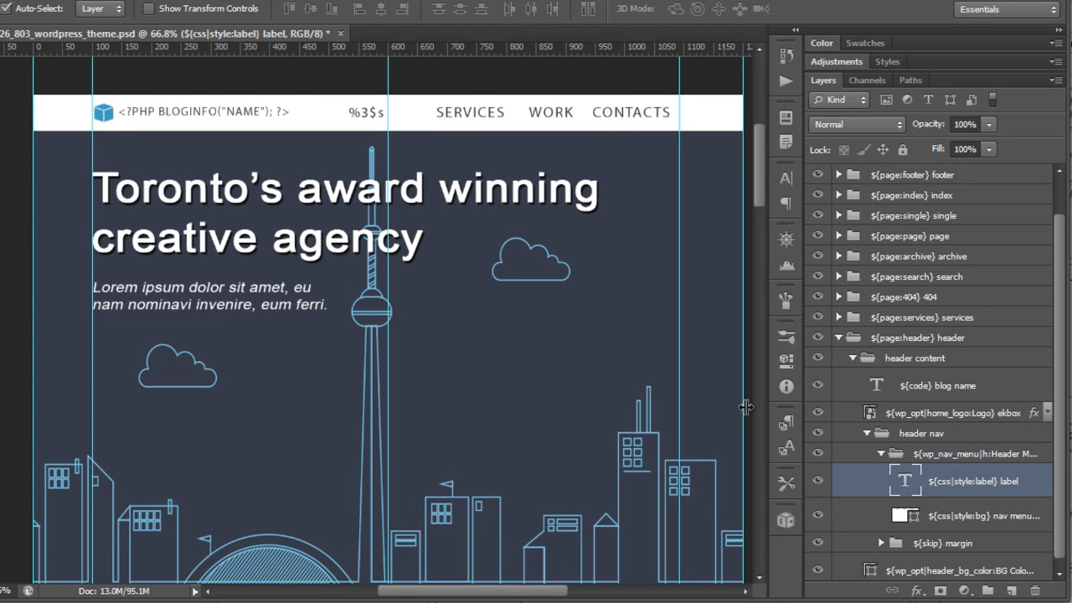
# Step: Open the nav menu label text on the canvas for editing, select its text, and leave without changes
pyautogui.doubleClick(366, 113)
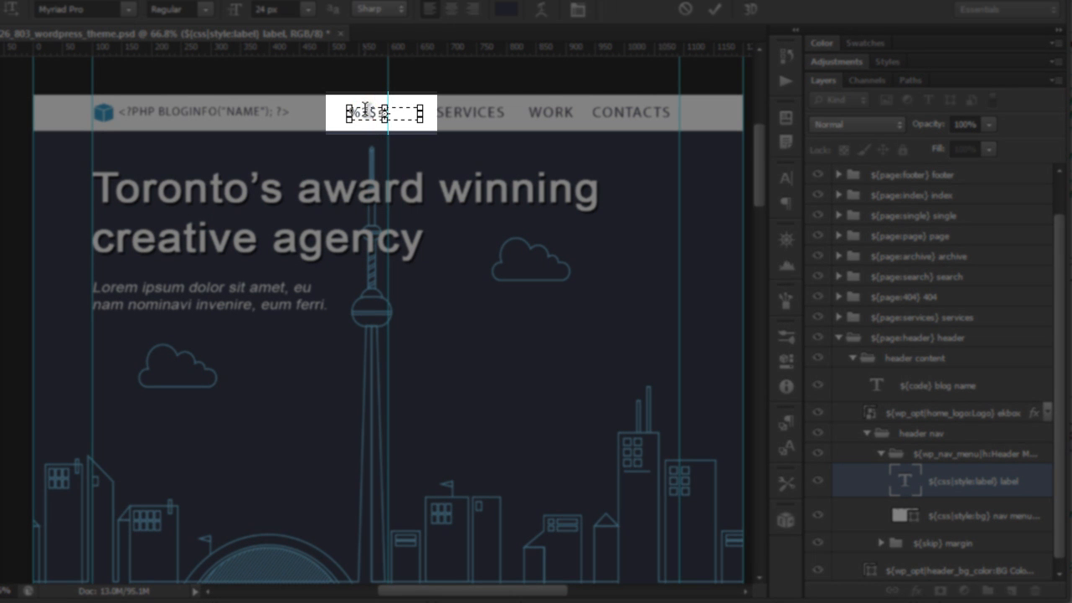
pyautogui.hotkey('ctrl', 'a')
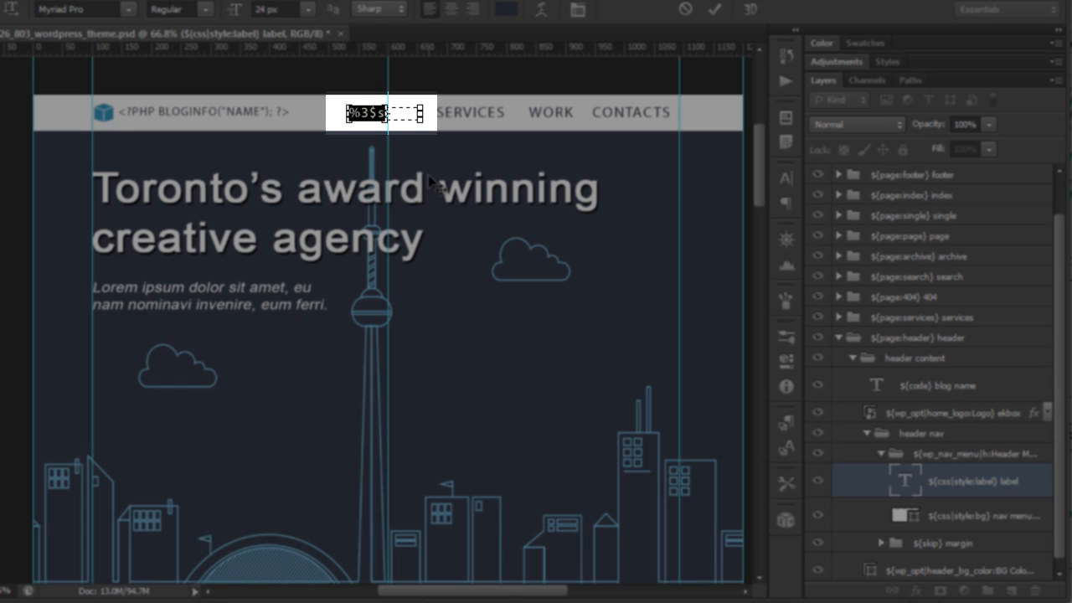
pyautogui.press('Escape')
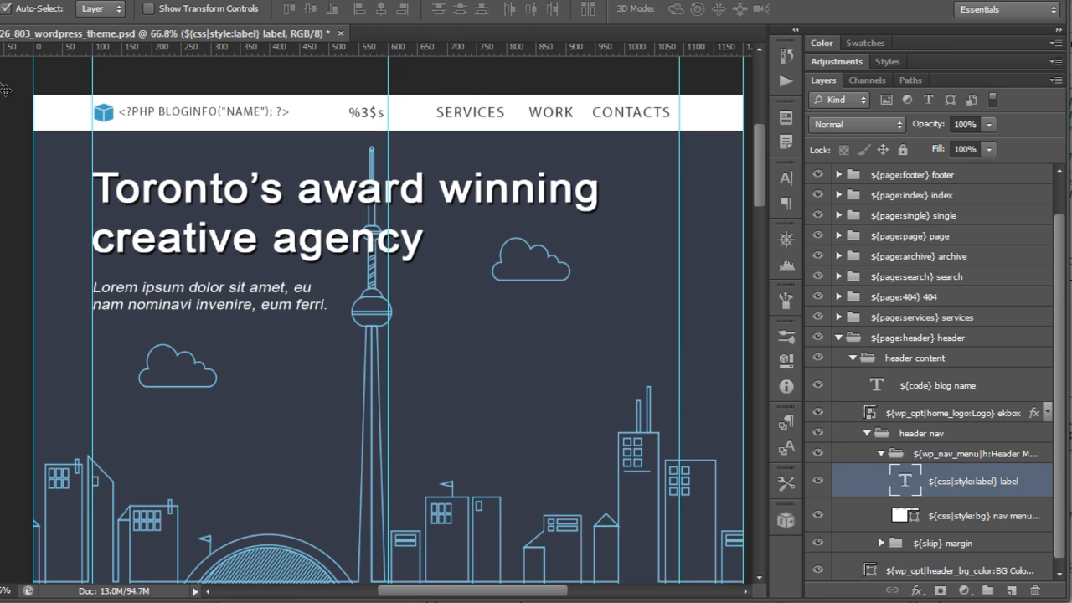
# Step: Collapse the nav menu, header nav and header groups, and scroll down to the footer
pyautogui.click(874, 450)
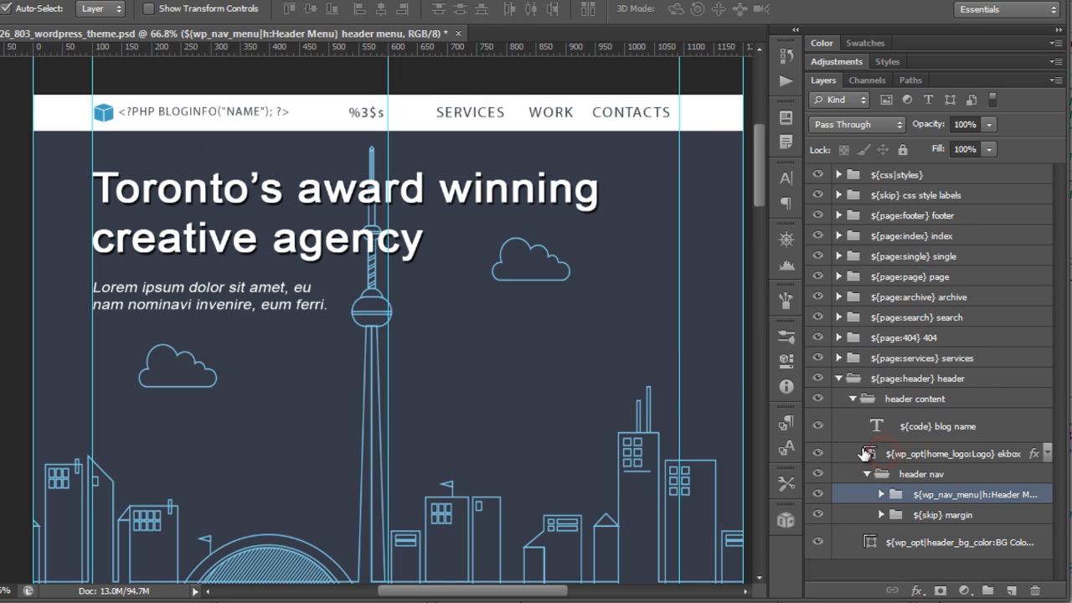
pyautogui.click(845, 404)
pyautogui.click(838, 378)
pyautogui.scroll(-20, 562, 424)
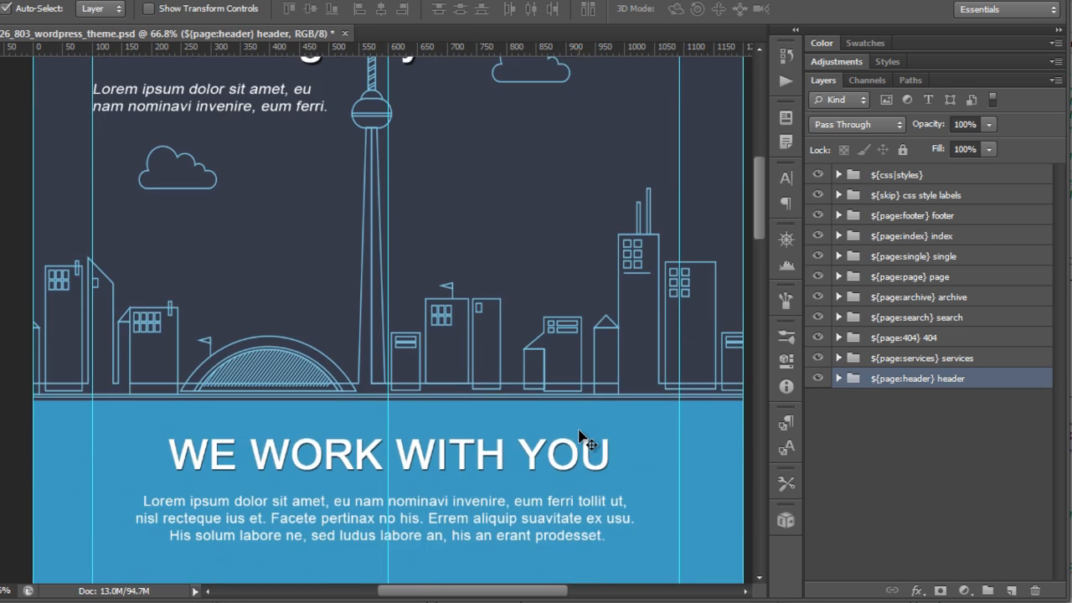
pyautogui.scroll(5, 584, 439)
pyautogui.scroll(1, 514, 364)
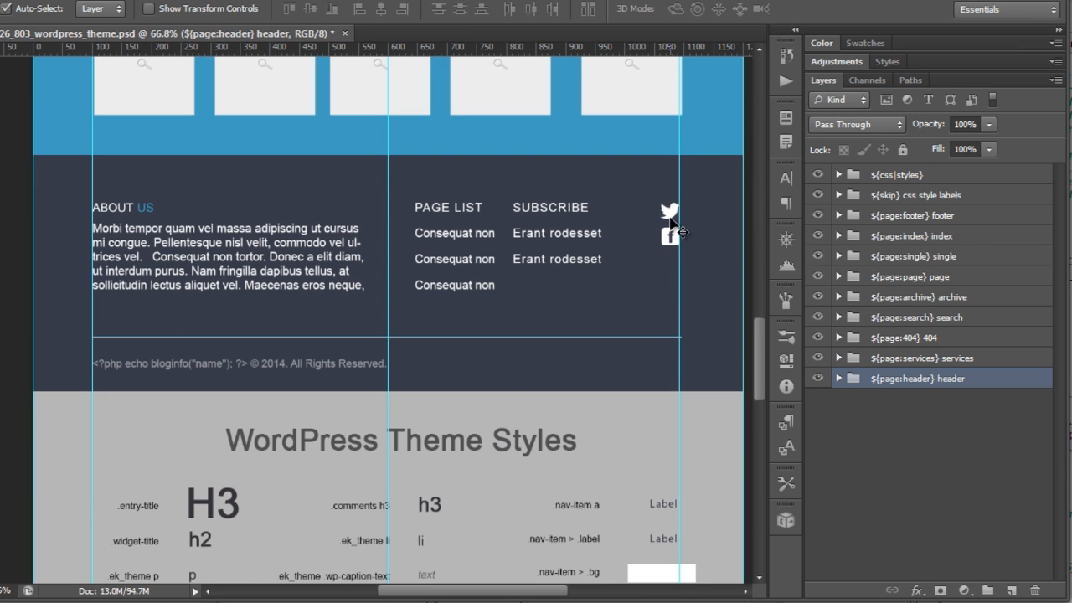
# Step: Inspect the footer's about text and page list layers, then collapse the footer content groups
pyautogui.click(268, 242)
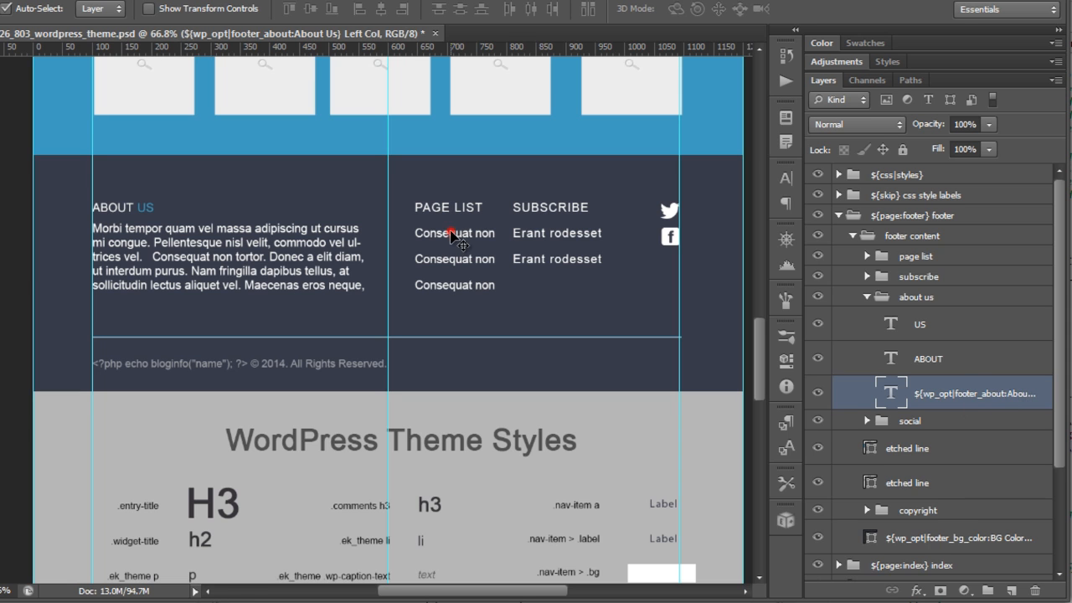
pyautogui.click(451, 234)
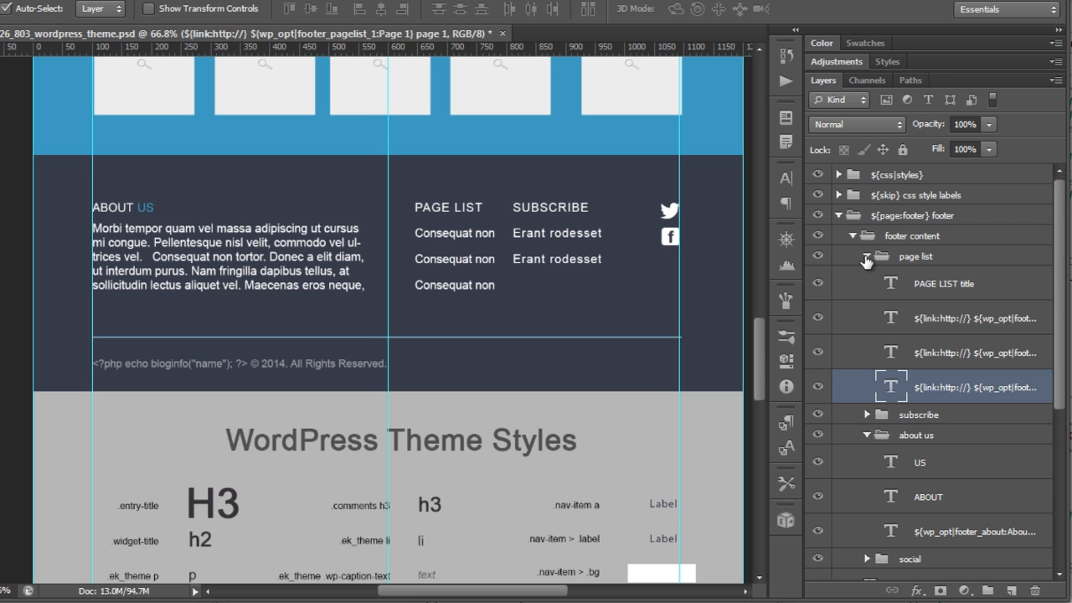
pyautogui.click(866, 256)
pyautogui.click(852, 236)
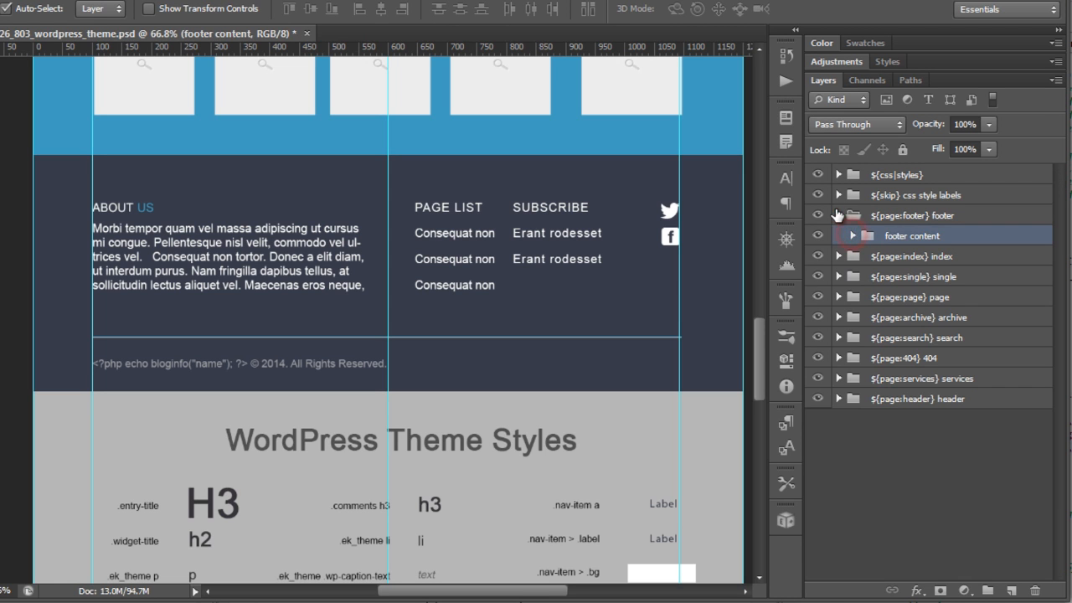
# Step: Collapse the footer group and hide the single, page, archive, search and 404 page groups
pyautogui.click(838, 215)
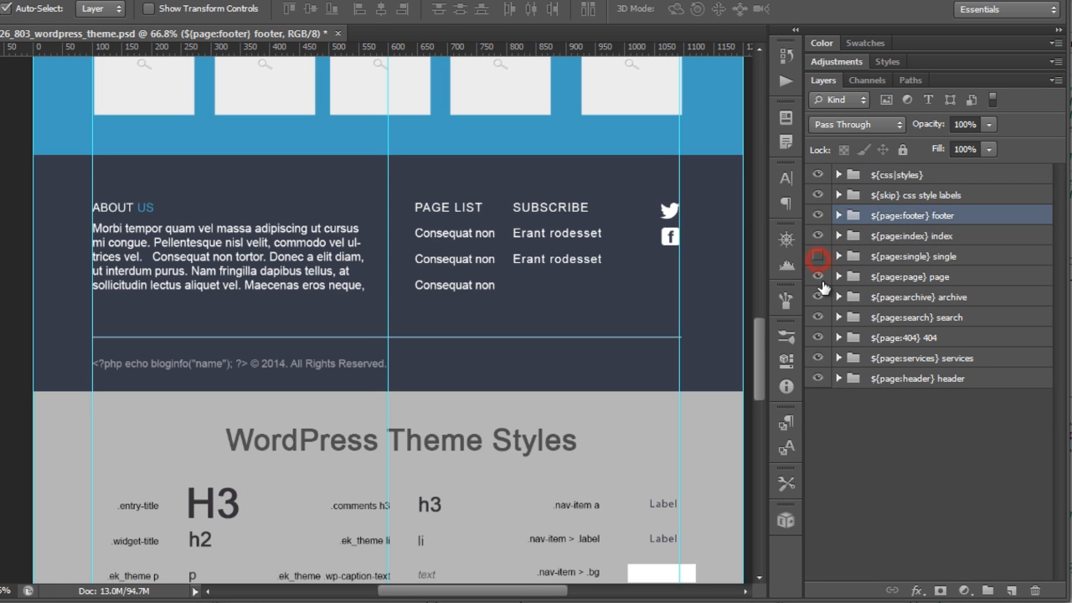
pyautogui.click(818, 318)
pyautogui.click(817, 337)
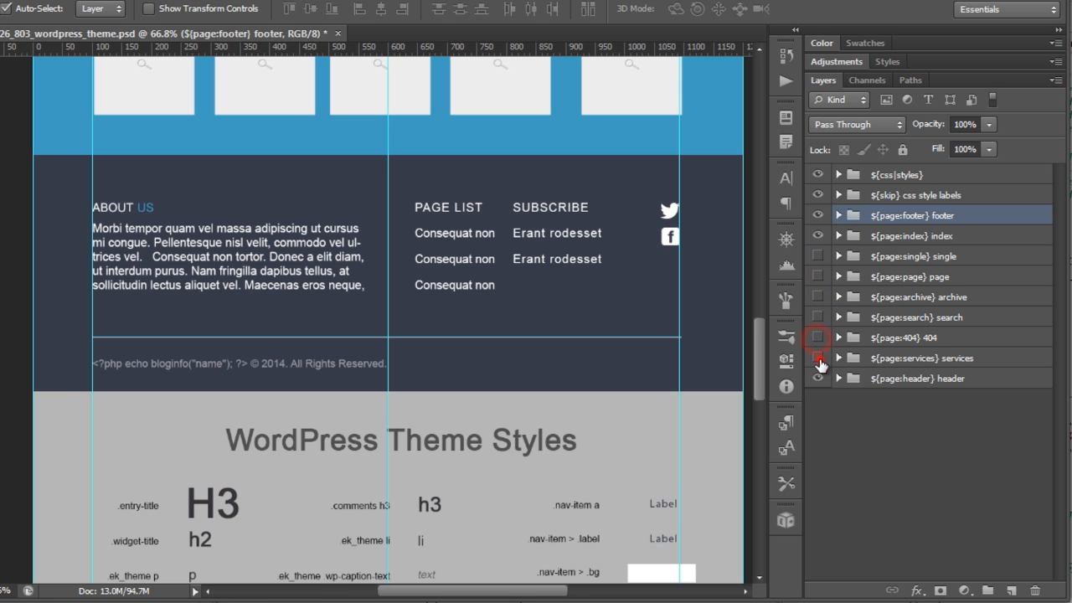
pyautogui.scroll(-10, 437, 211)
pyautogui.scroll(4, 433, 179)
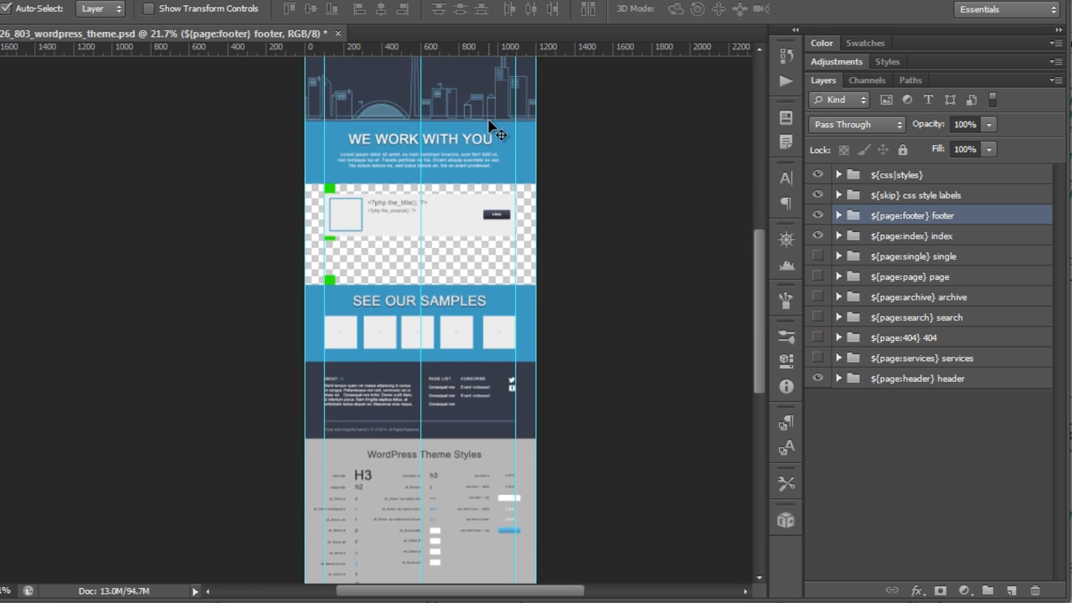
pyautogui.scroll(3, 492, 135)
pyautogui.scroll(1, 413, 263)
pyautogui.scroll(1, 392, 360)
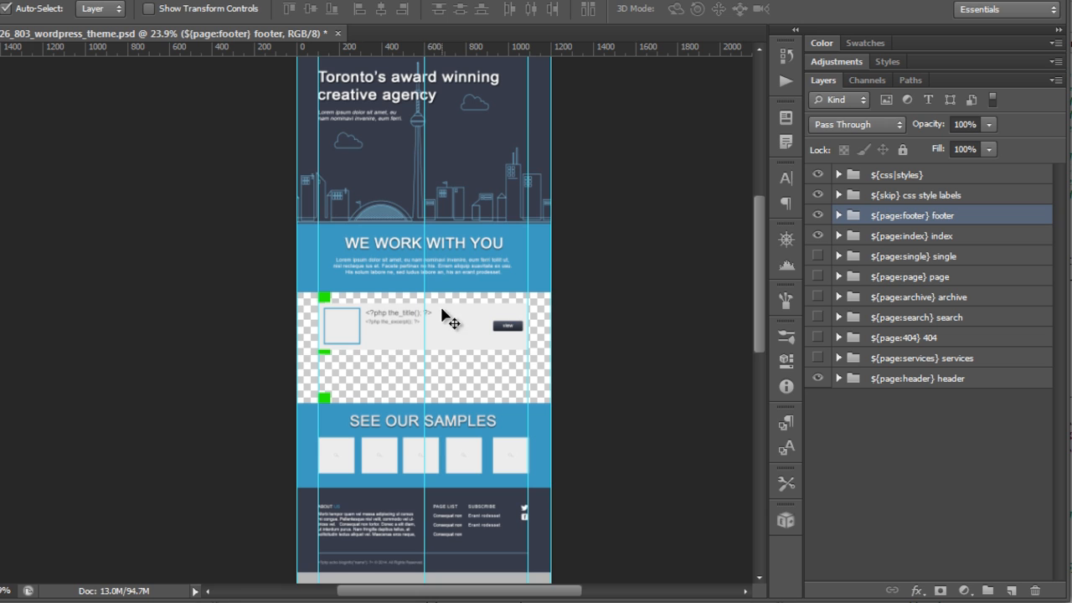
pyautogui.scroll(1, 461, 277)
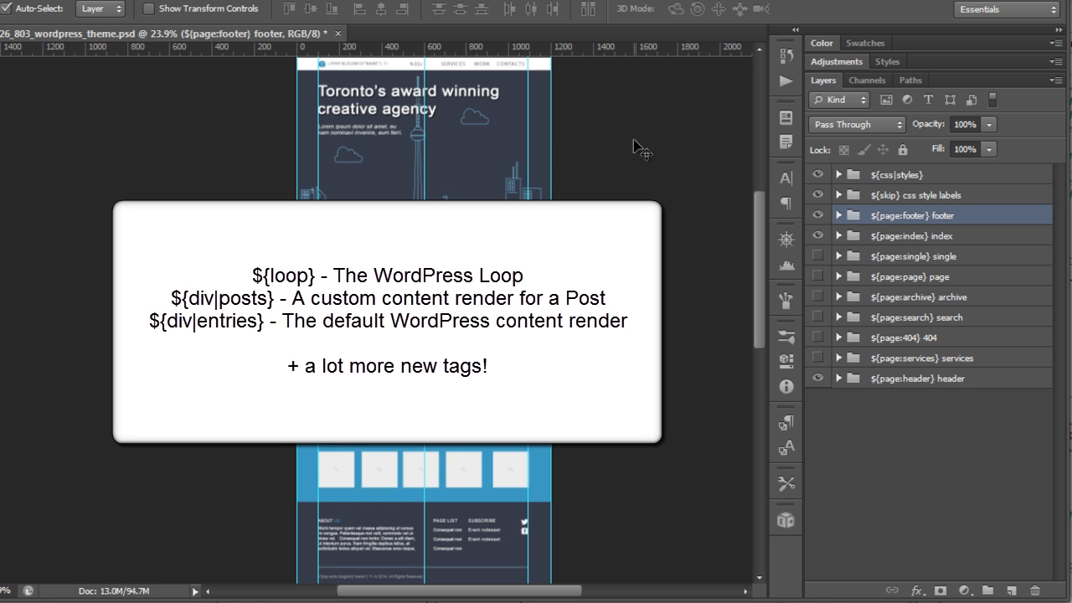
# Step: Select the index header title, description and background image layers on the canvas to inspect their tags
pyautogui.click(352, 116)
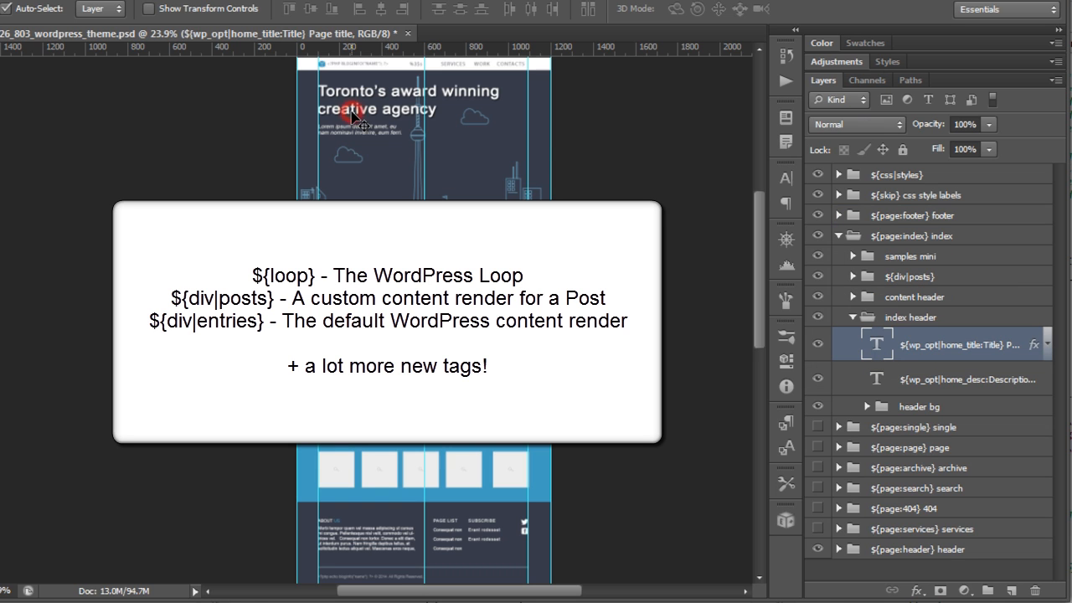
pyautogui.click(364, 136)
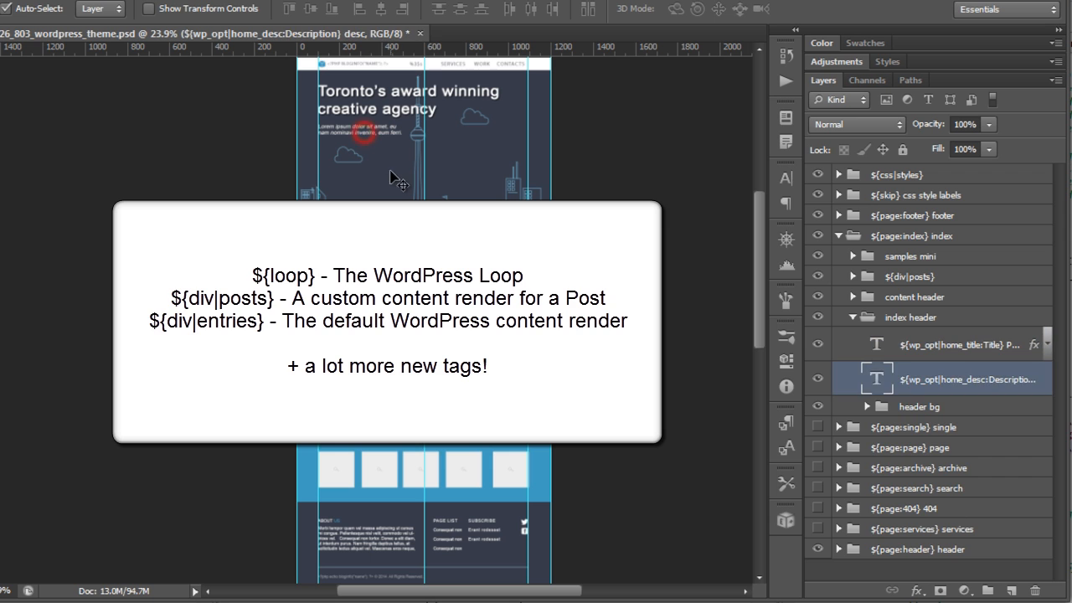
pyautogui.click(382, 172)
pyautogui.click(382, 206)
pyautogui.click(385, 231)
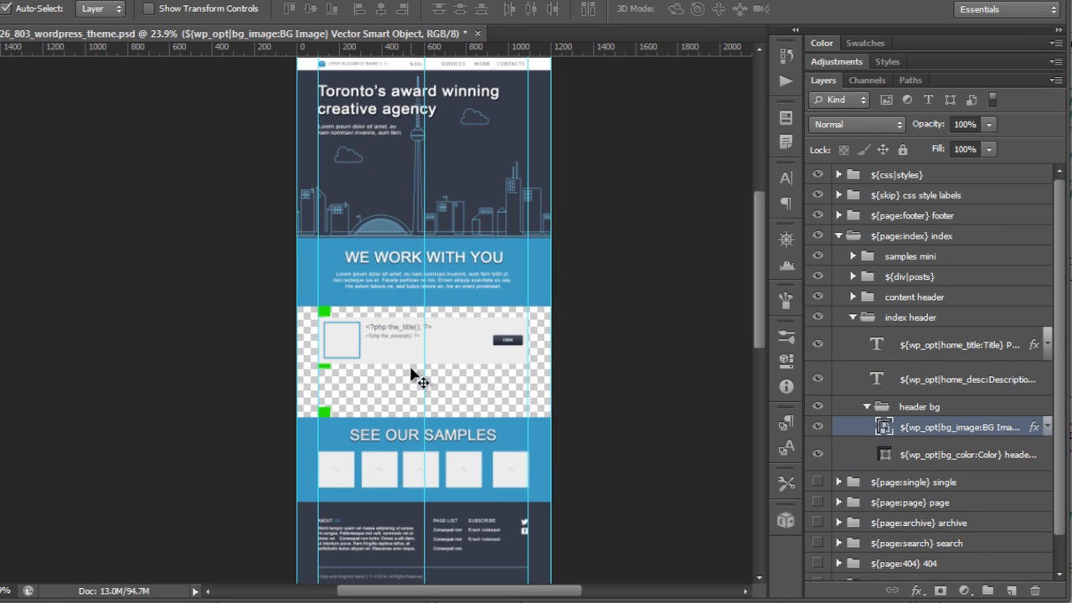
# Step: Expand the ${div|posts} group and zoom into the posts loop area of the index page
pyautogui.click(910, 278)
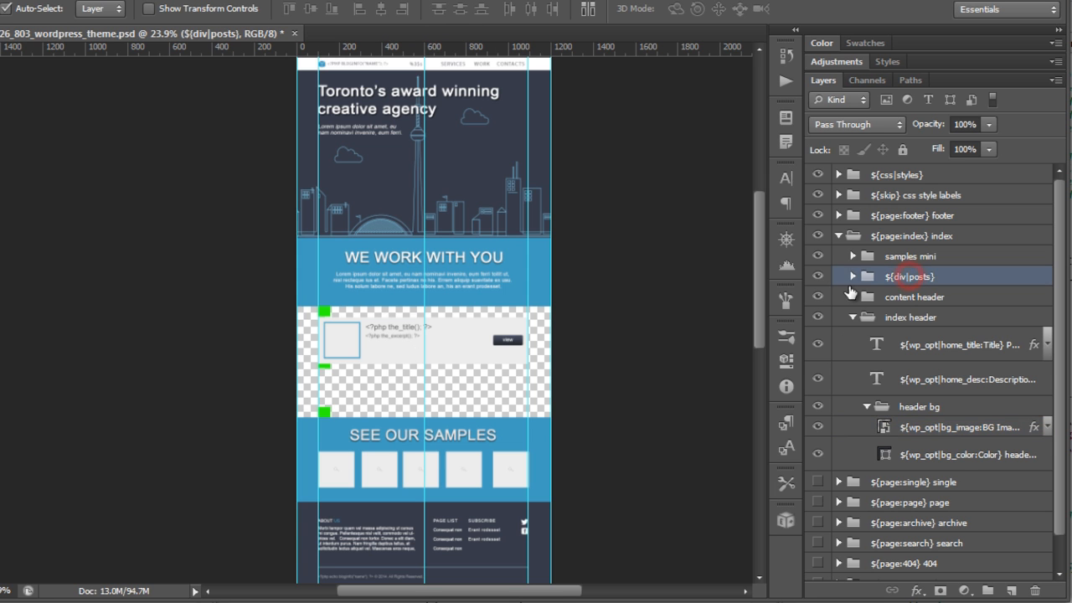
pyautogui.click(853, 276)
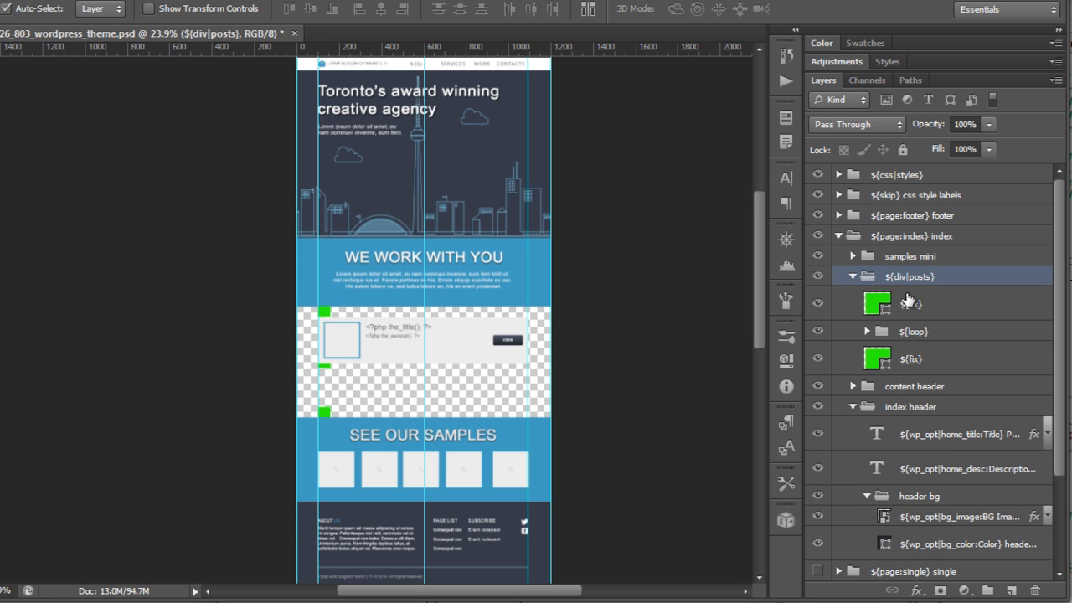
pyautogui.moveTo(389, 375); pyautogui.dragTo(488, 383)
pyautogui.scroll(1, 488, 377)
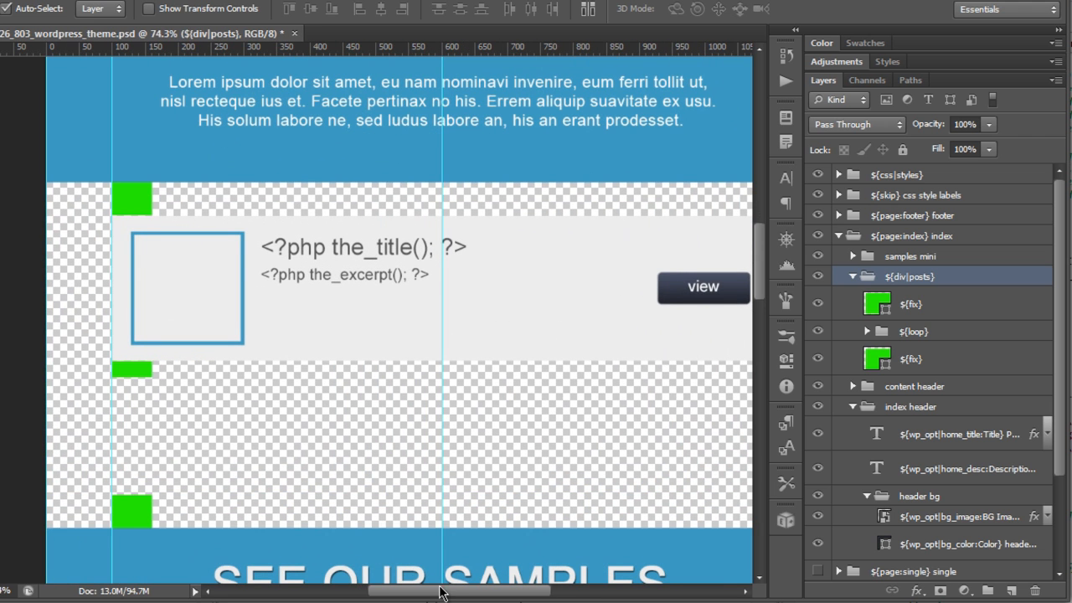
# Step: Select the post title, excerpt and view button layers on the canvas to inspect their tags
pyautogui.hscroll(2, 441, 592)
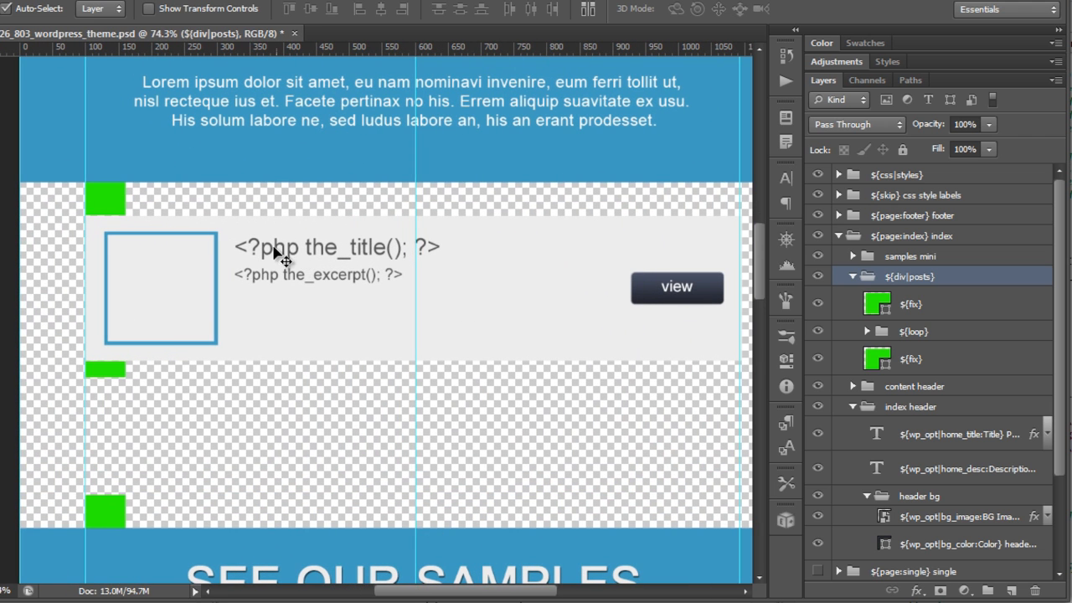
pyautogui.click(318, 249)
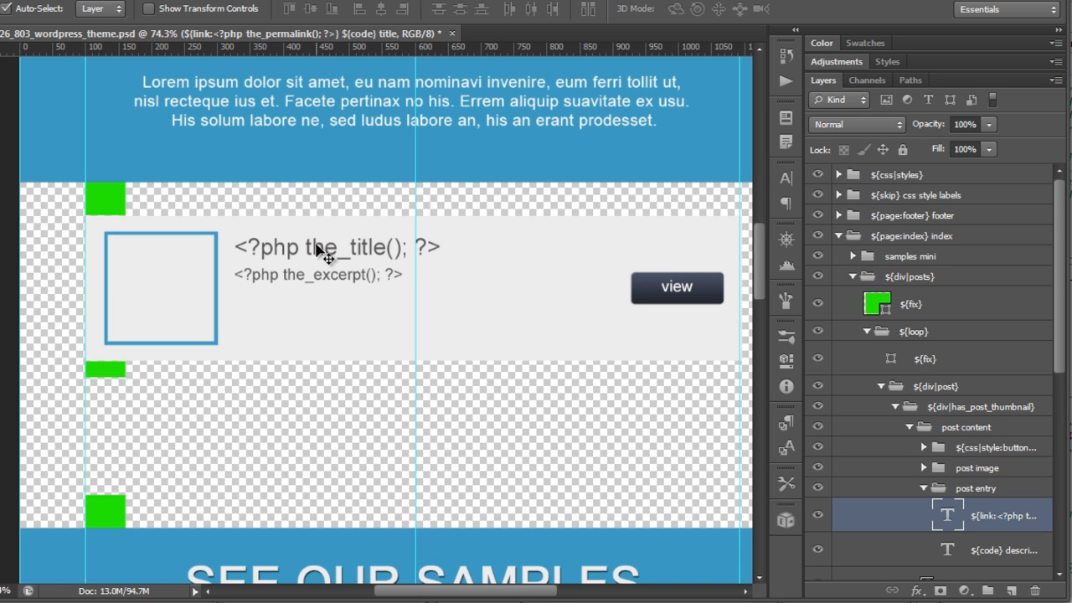
pyautogui.click(340, 283)
pyautogui.click(685, 289)
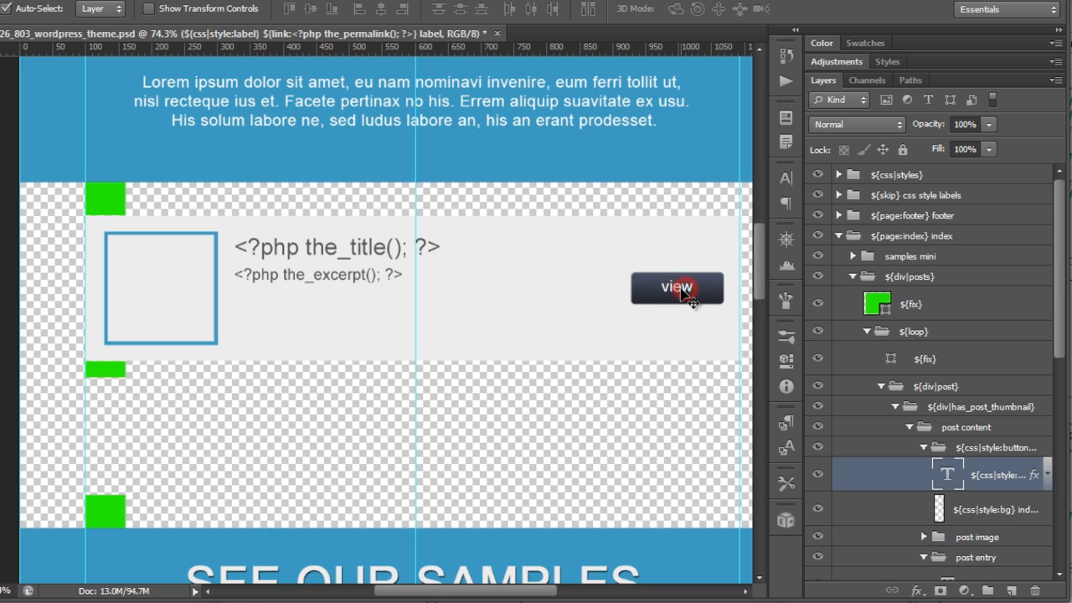
# Step: Open the view button label layer's name for editing, select its text, and leave without changes
pyautogui.doubleClick(1007, 473)
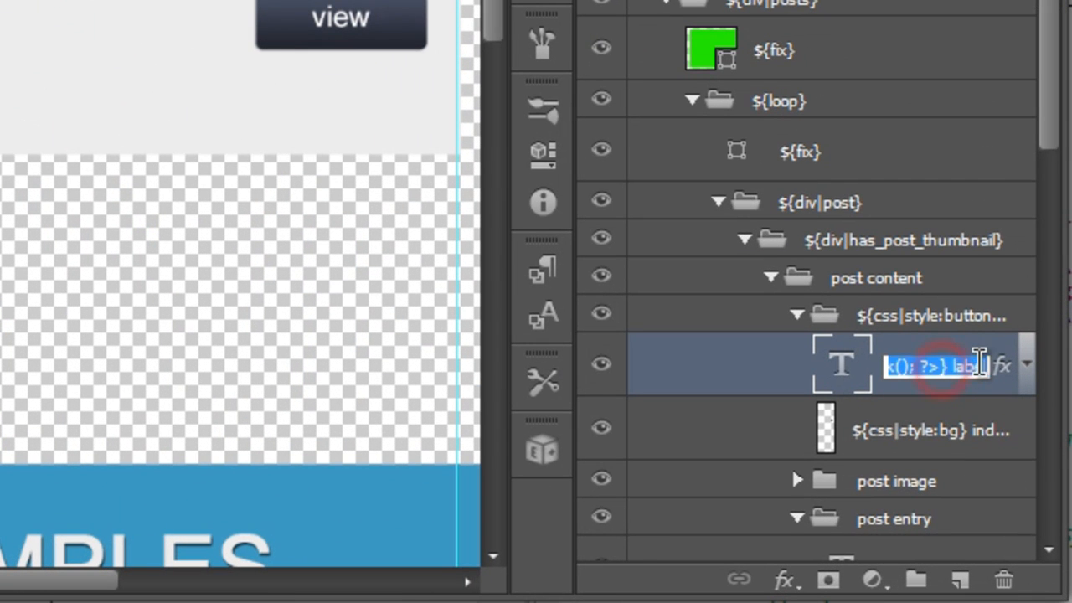
pyautogui.click(972, 366)
pyautogui.moveTo(968, 368); pyautogui.dragTo(886, 373)
pyautogui.click(947, 365)
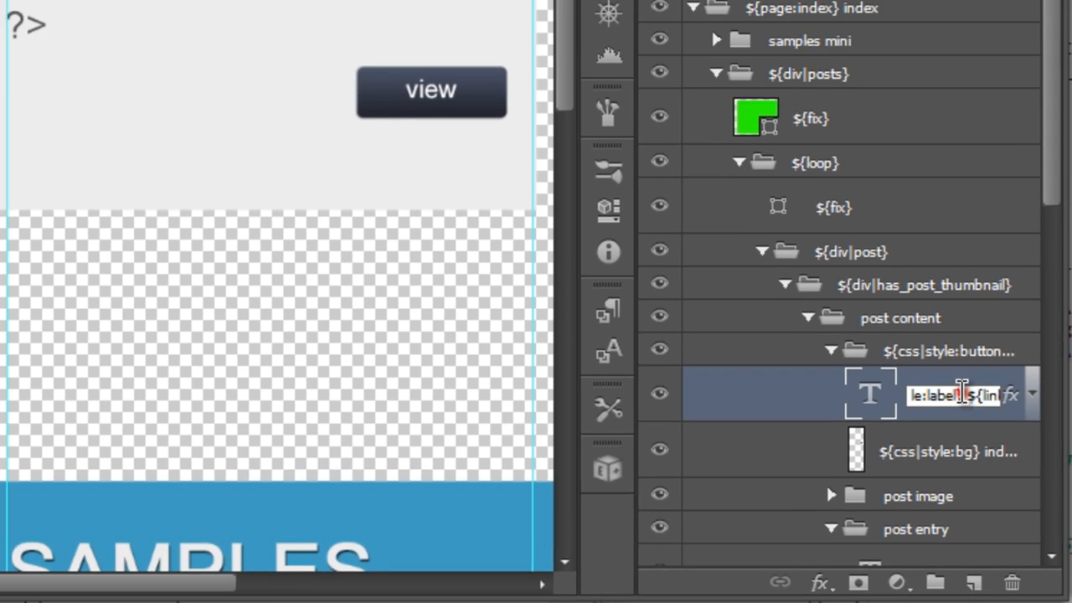
pyautogui.click(455, 166)
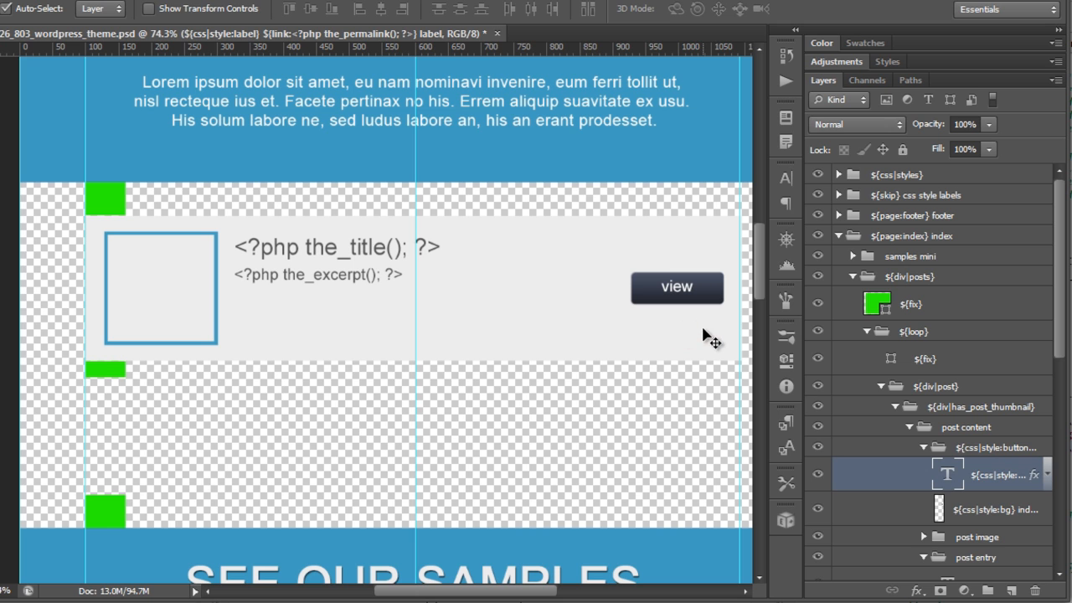
# Step: Select the thumbnail, green ${fix} markers and sample mini background layers on the canvas
pyautogui.click(193, 302)
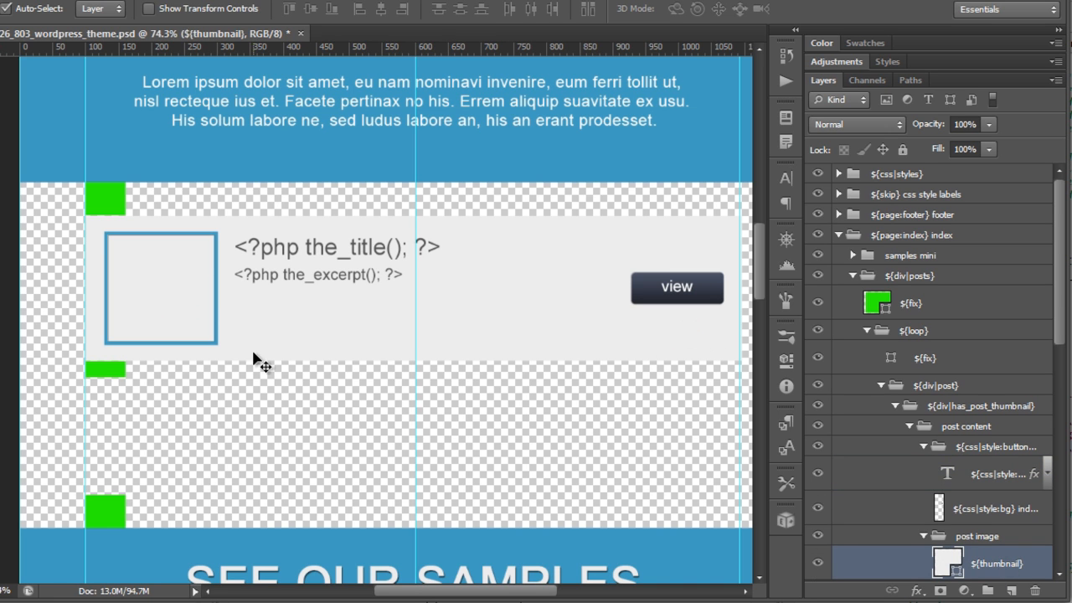
pyautogui.click(100, 211)
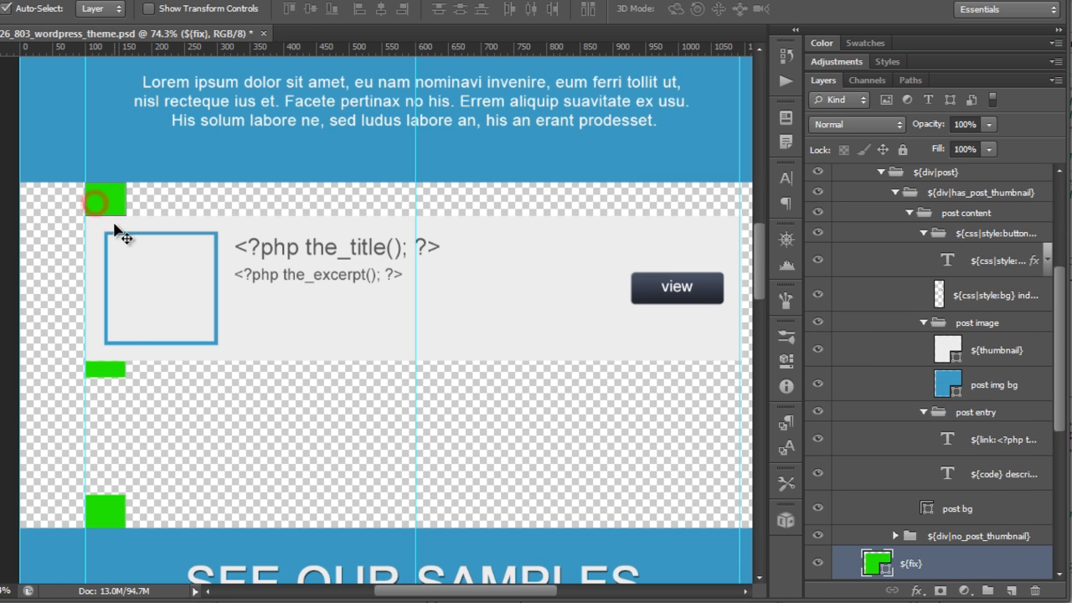
pyautogui.click(107, 370)
pyautogui.click(104, 525)
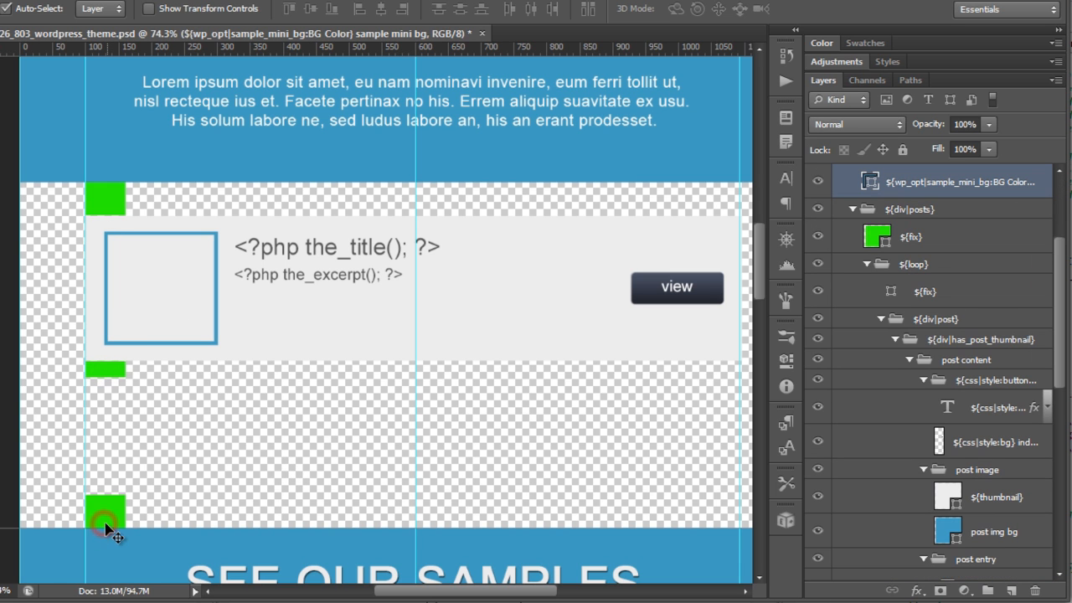
pyautogui.click(111, 508)
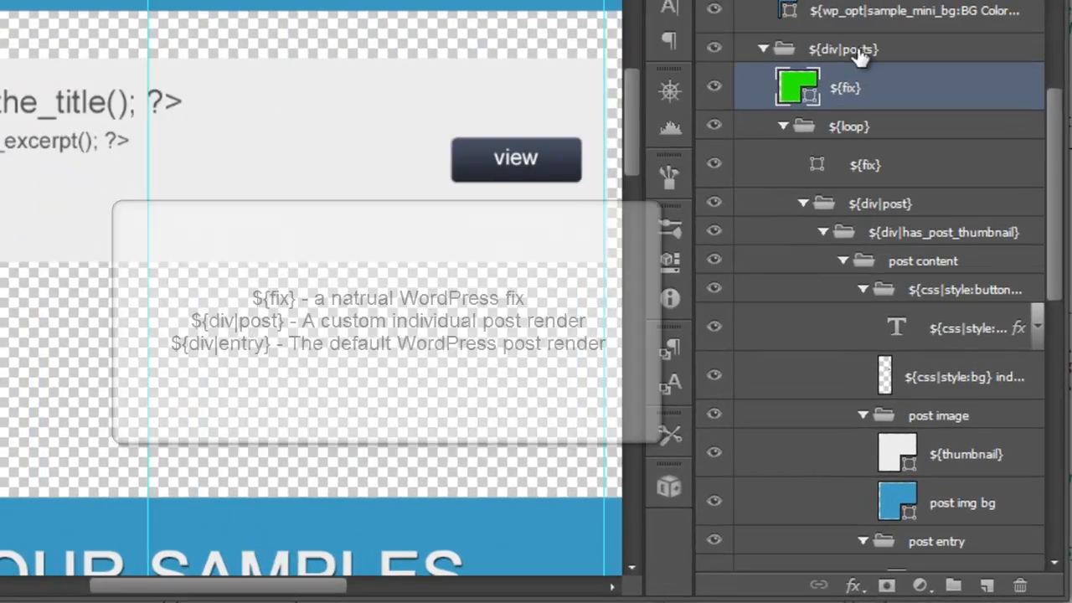
# Step: Select the ${div|posts}, ${loop}, ${div|post} and post content groups to examine the loop structure
pyautogui.click(925, 209)
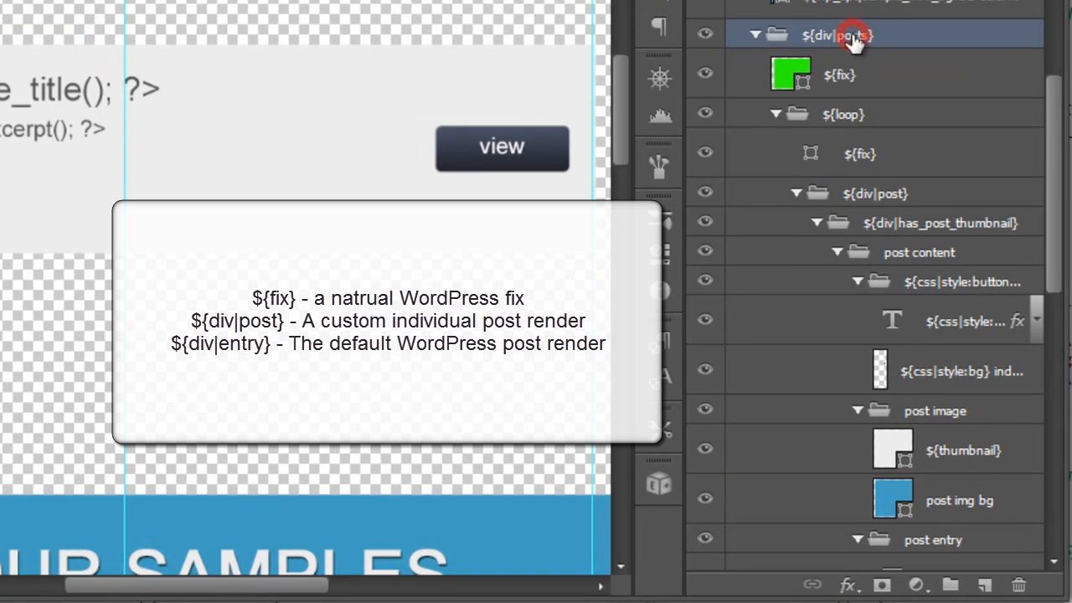
pyautogui.click(849, 115)
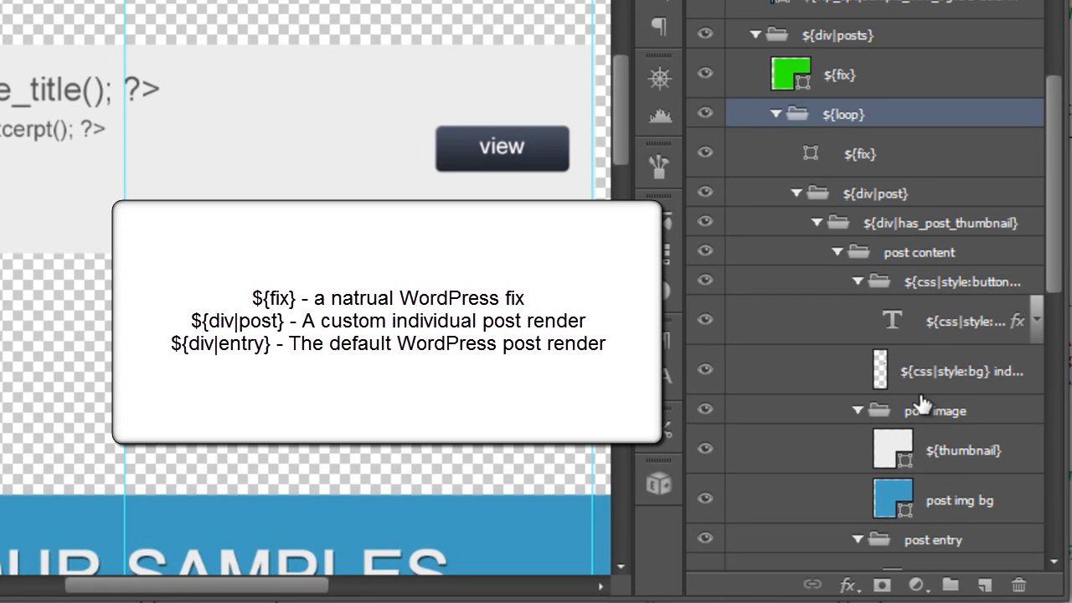
pyautogui.click(902, 194)
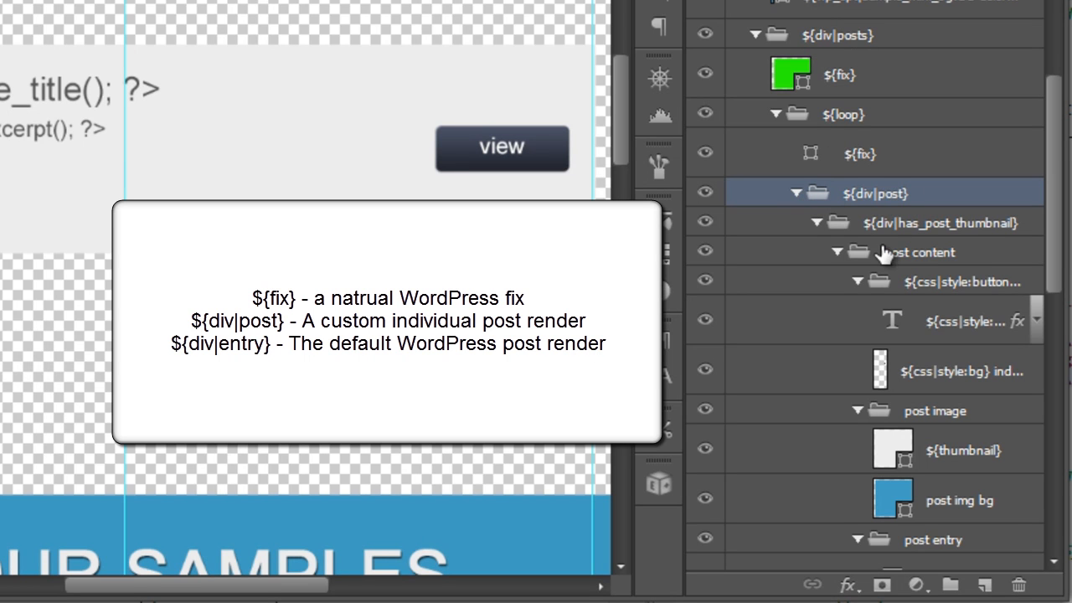
pyautogui.click(834, 250)
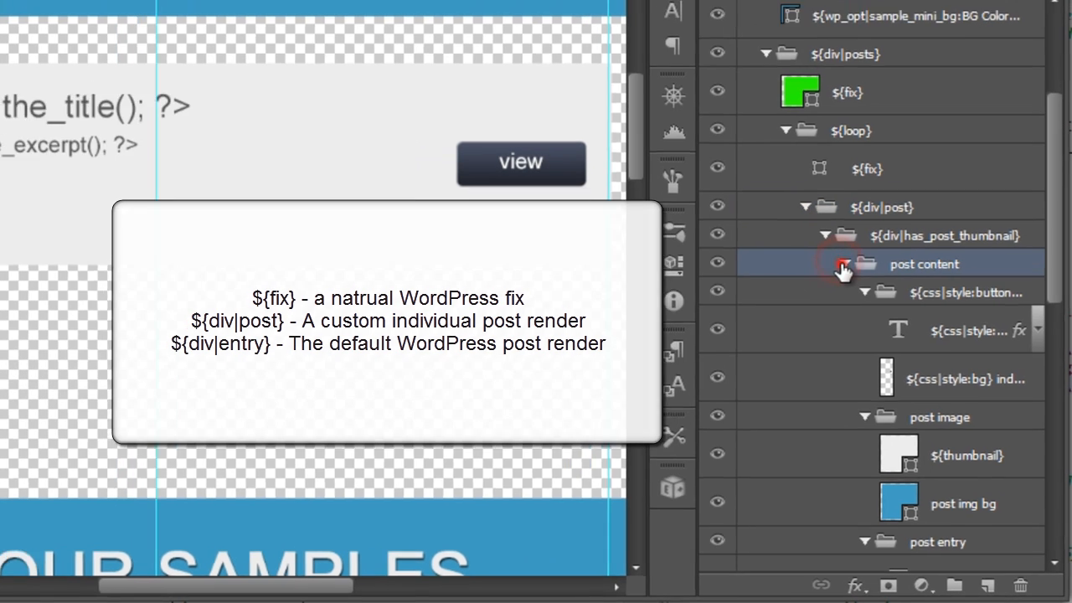
# Step: Collapse the post content and ${div|has_post_thumbnail} groups, and toggle the thumbnail group's visibility off and back on
pyautogui.click(836, 251)
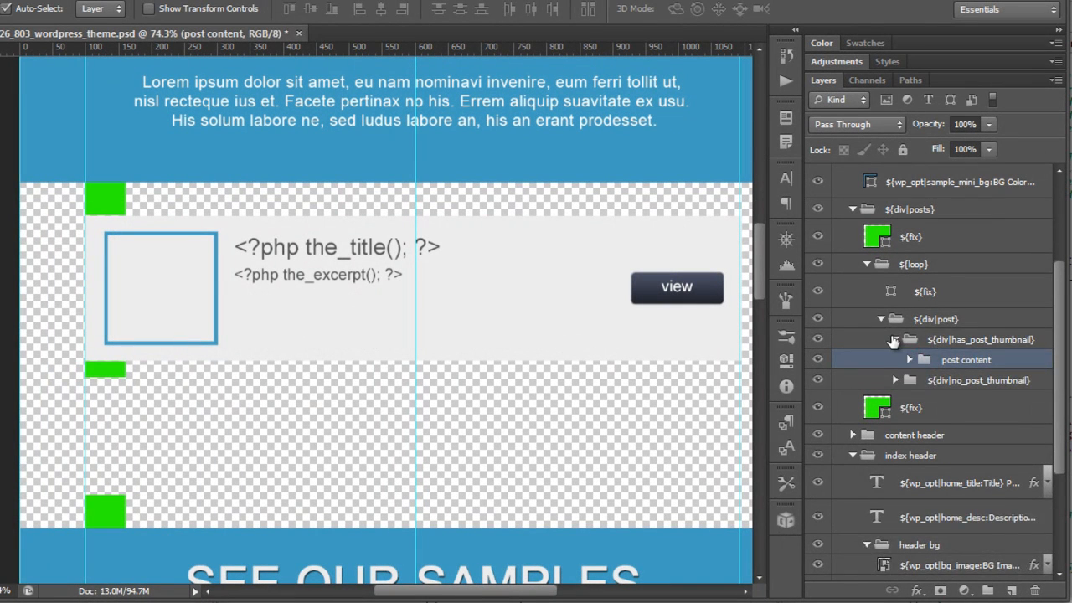
pyautogui.click(894, 339)
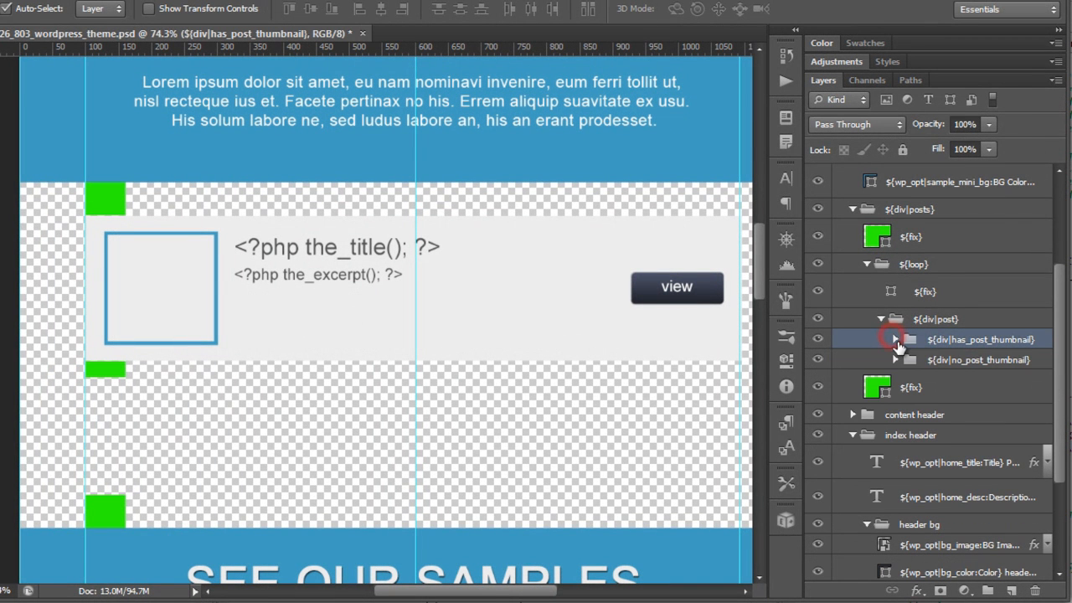
pyautogui.click(818, 339)
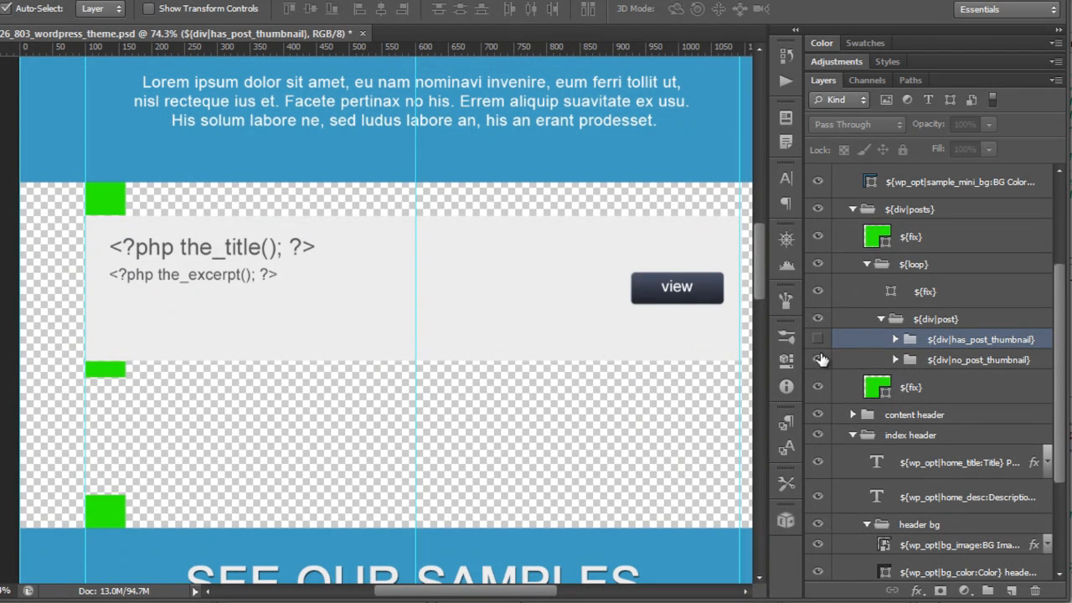
pyautogui.click(817, 339)
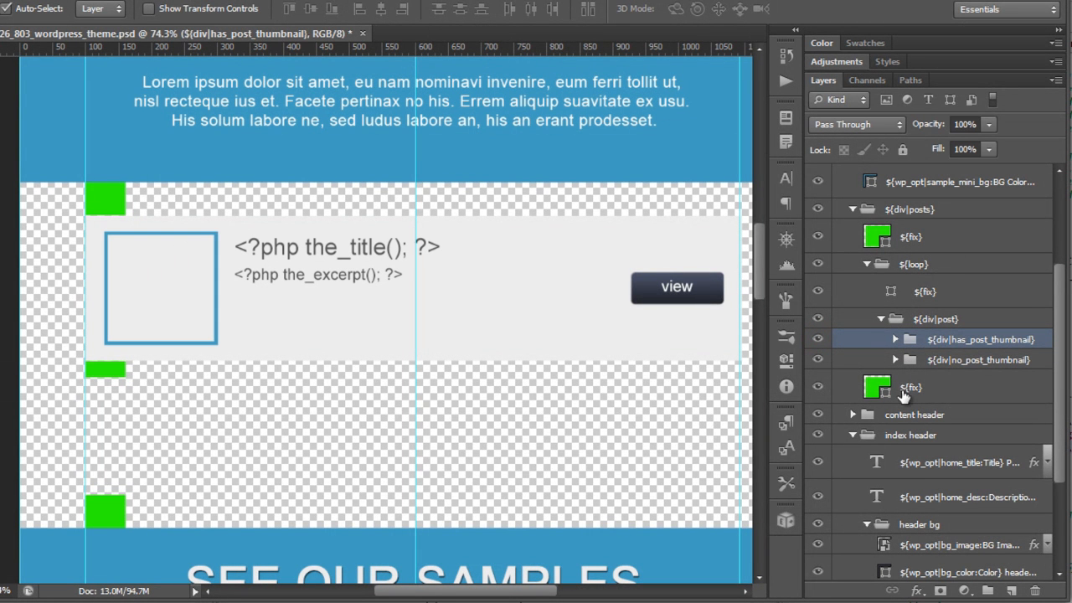
# Step: Collapse the index page group, show the single page group and hide the index page group
pyautogui.scroll(3, 944, 341)
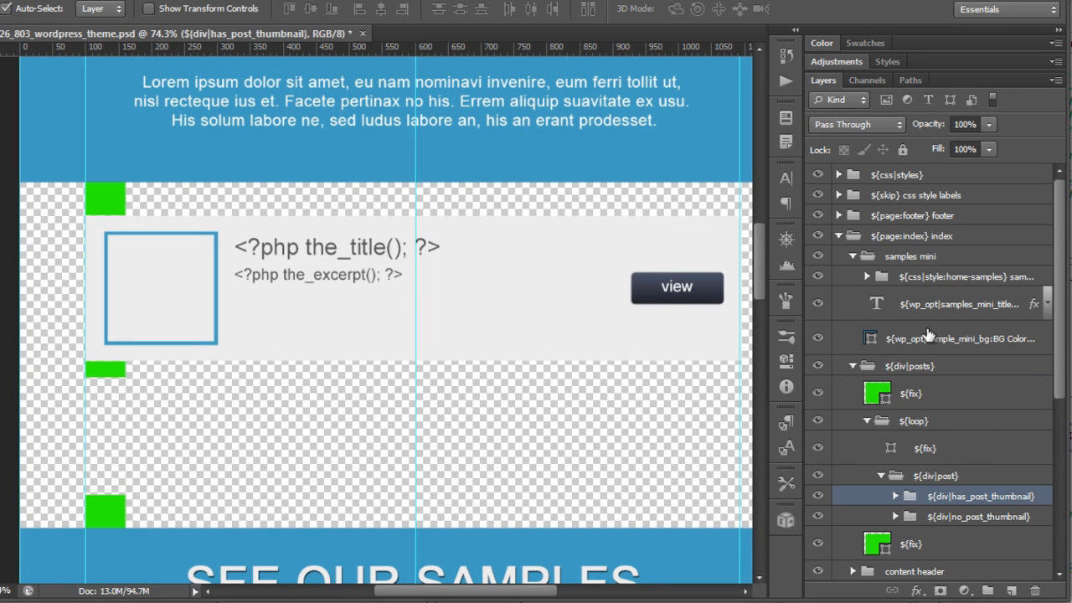
pyautogui.click(837, 237)
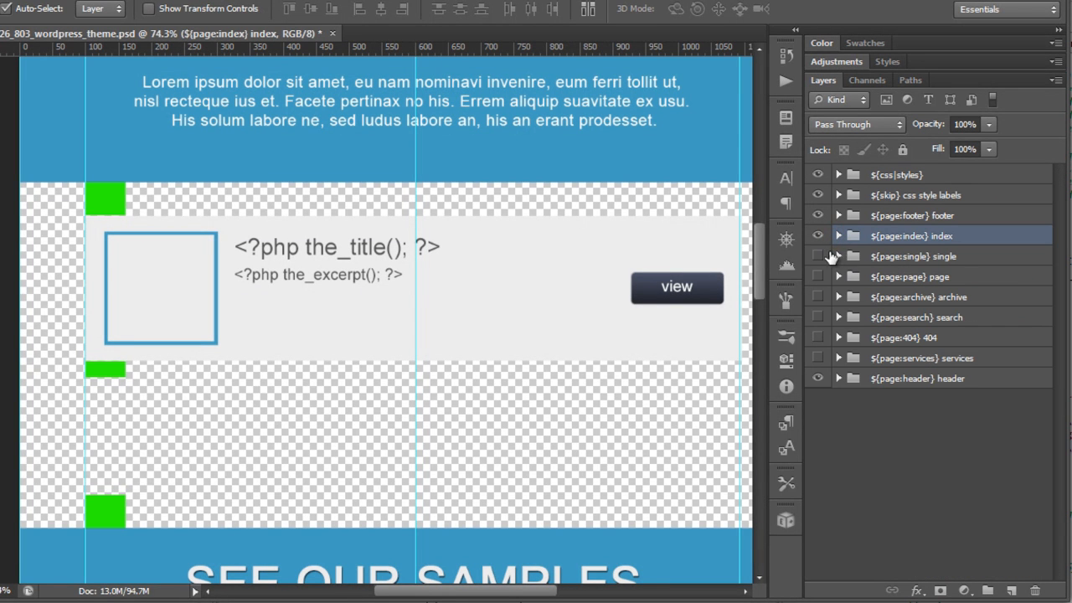
pyautogui.click(818, 256)
pyautogui.click(817, 236)
pyautogui.scroll(-5, 414, 297)
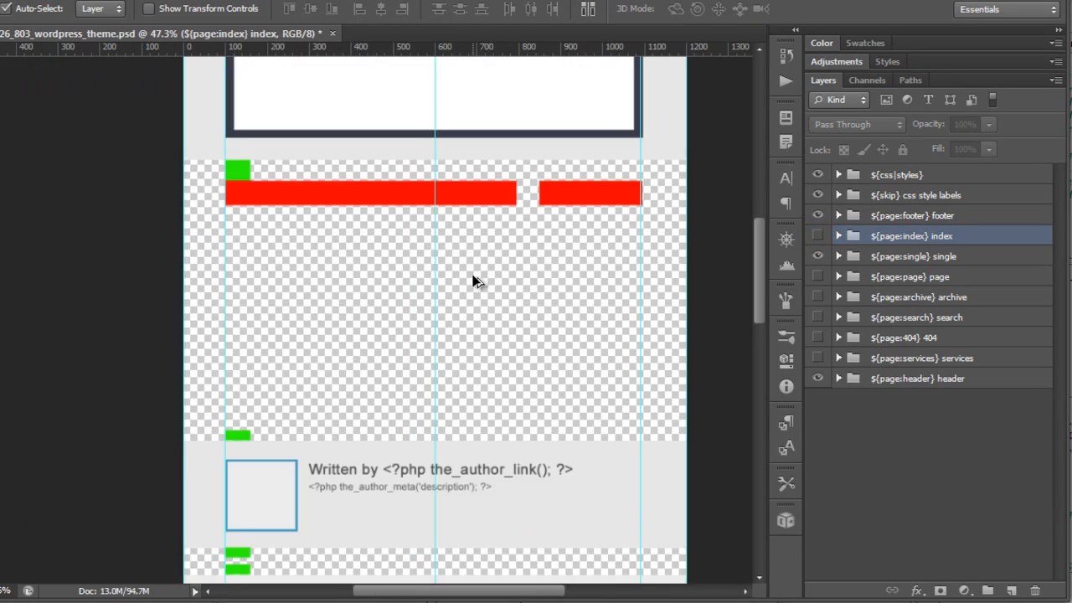
# Step: Select the single page title layer on the canvas and zoom into the single page header
pyautogui.scroll(4, 603, 215)
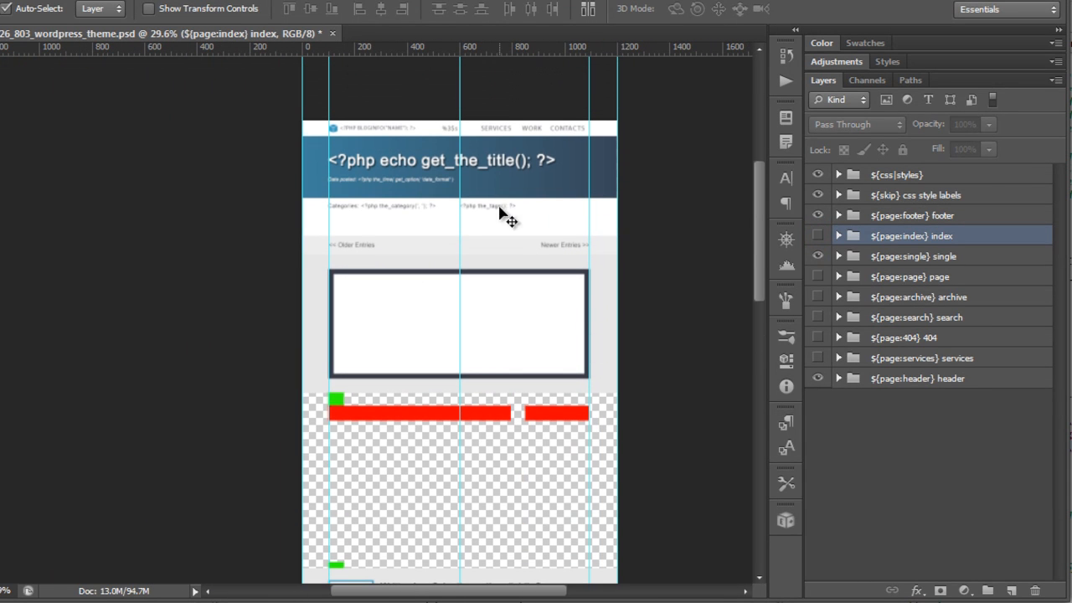
pyautogui.click(496, 165)
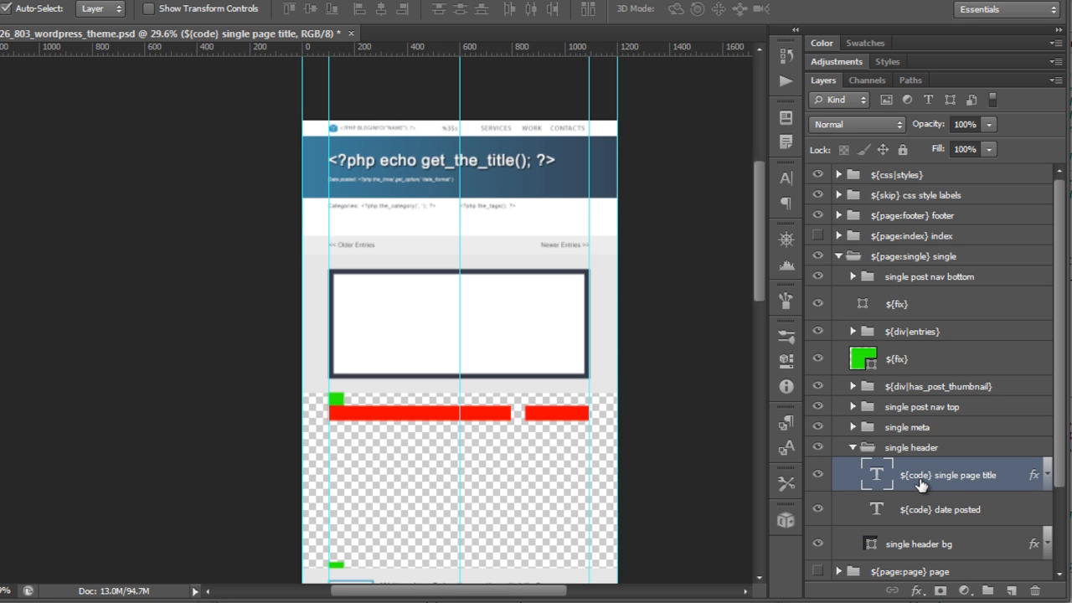
pyautogui.scroll(4, 392, 176)
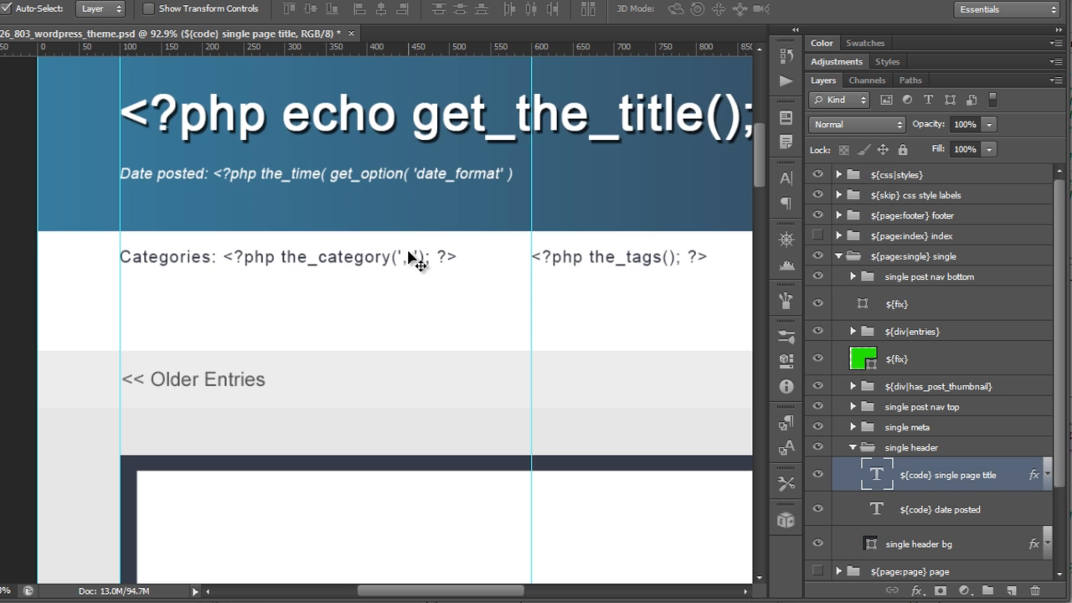
# Step: Select the Older Entries link layer and open its layer name for editing without changing it
pyautogui.scroll(-1, 645, 393)
pyautogui.scroll(-3, 645, 409)
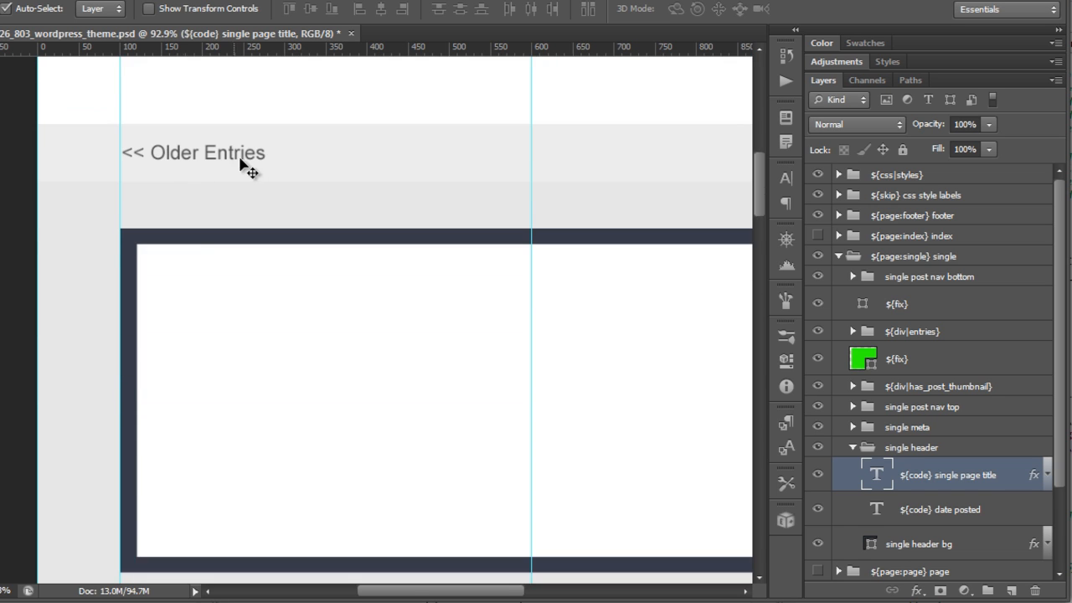
pyautogui.click(246, 161)
pyautogui.moveTo(416, 593); pyautogui.dragTo(456, 593)
pyautogui.click(947, 471)
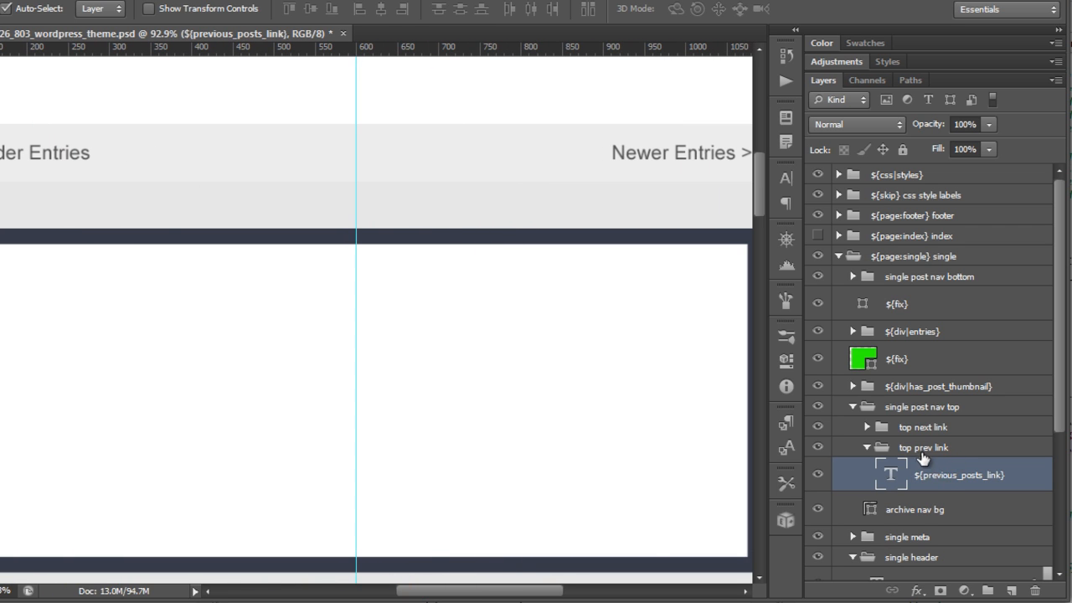
pyautogui.doubleClick(961, 477)
pyautogui.click(984, 475)
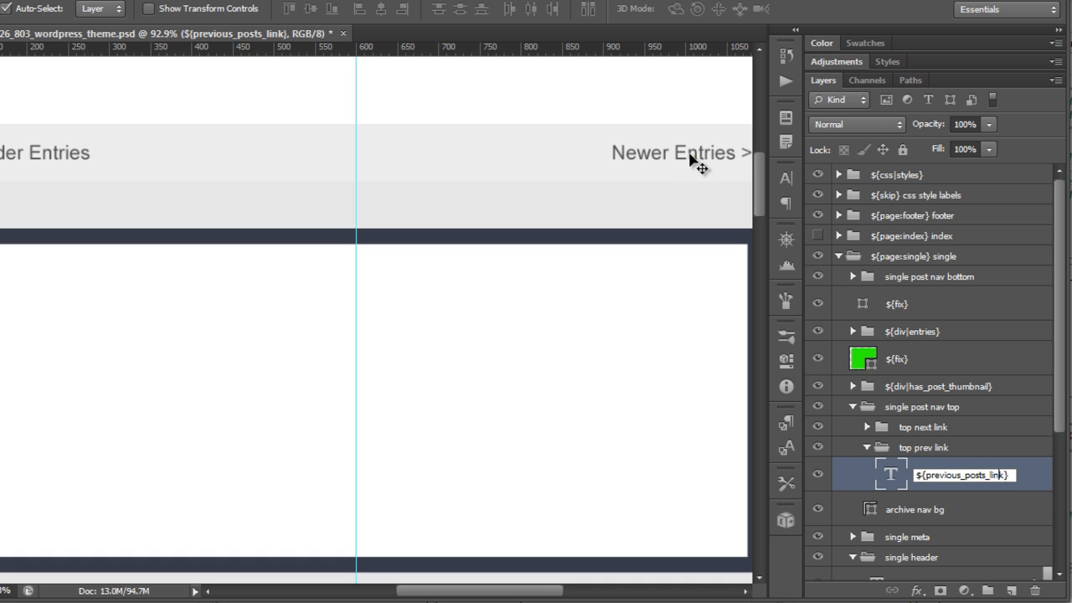
# Step: Select the Newer Entries link and the single post thumbnail layers, and scroll down the single page
pyautogui.click(691, 157)
pyautogui.click(710, 157)
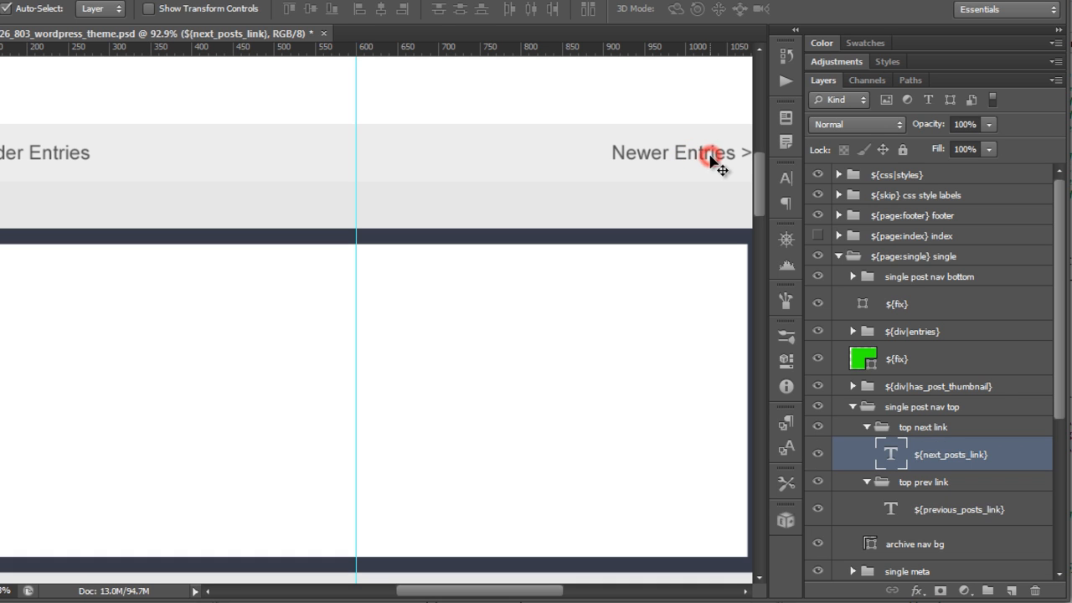
pyautogui.scroll(-3, 466, 438)
pyautogui.click(477, 435)
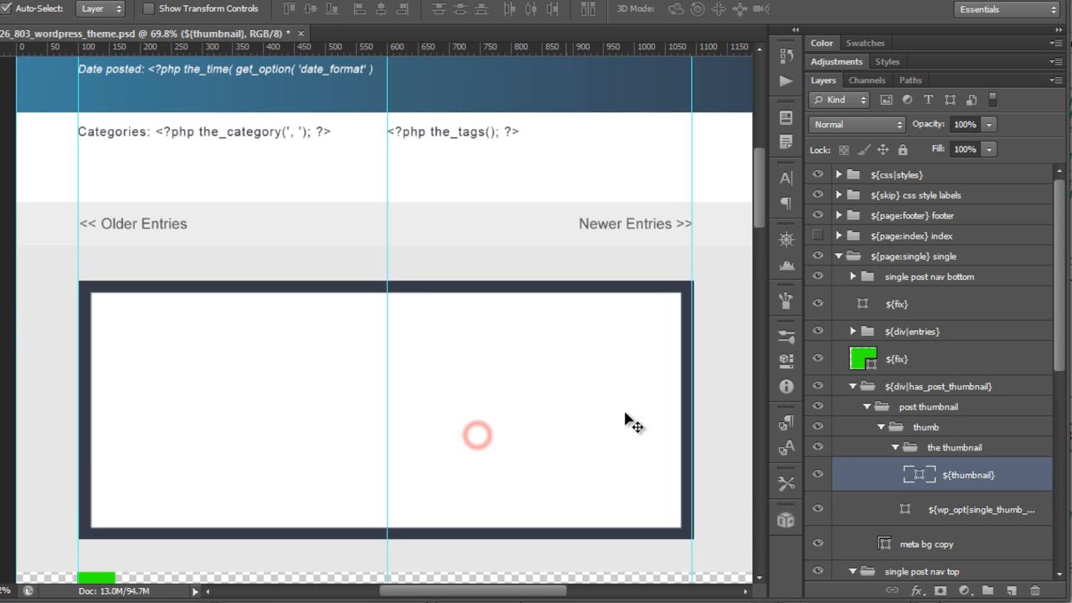
pyautogui.click(946, 474)
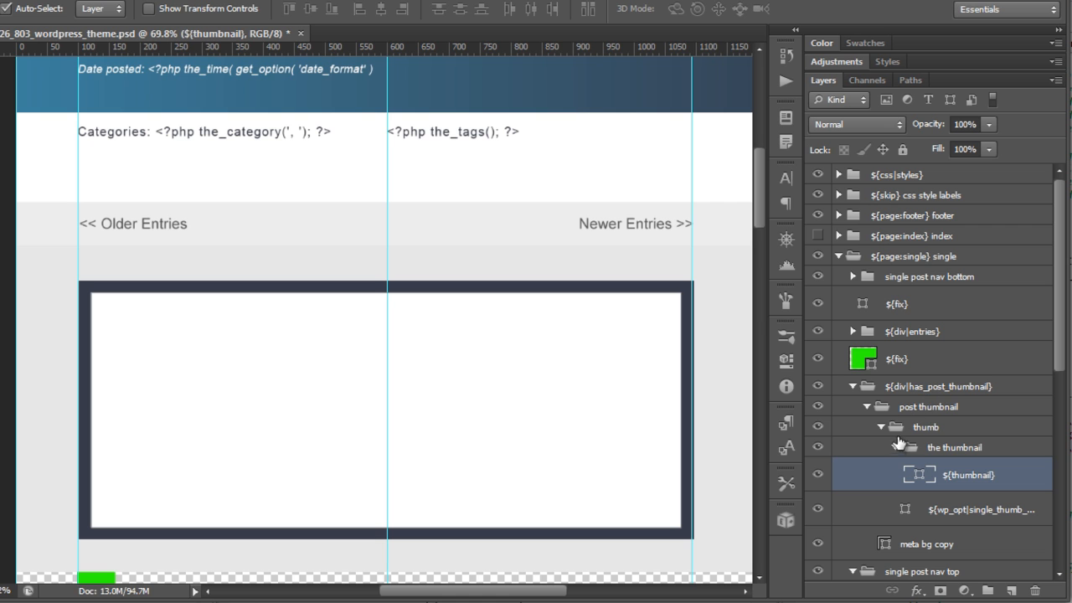
pyautogui.scroll(-5, 581, 383)
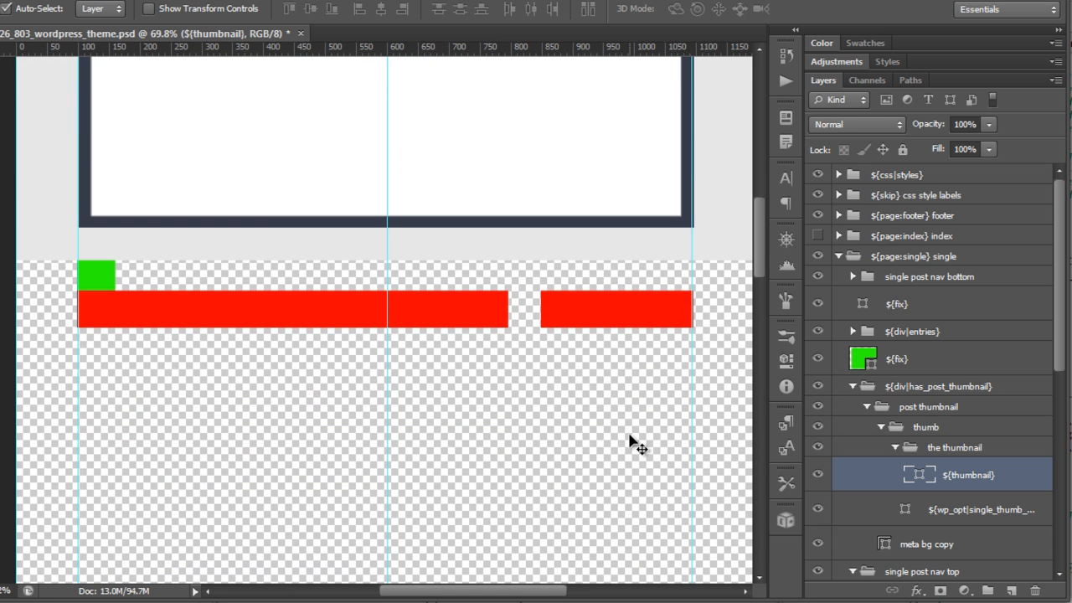
# Step: Select the green fix, the_content and get_sidebar layers on the single page canvas
pyautogui.click(84, 272)
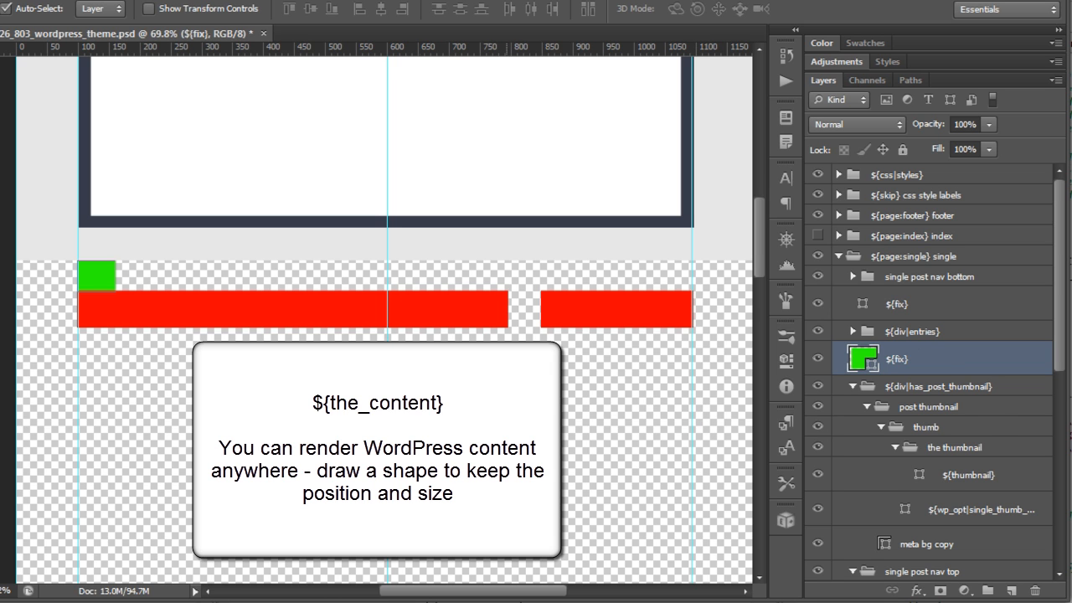
pyautogui.click(427, 317)
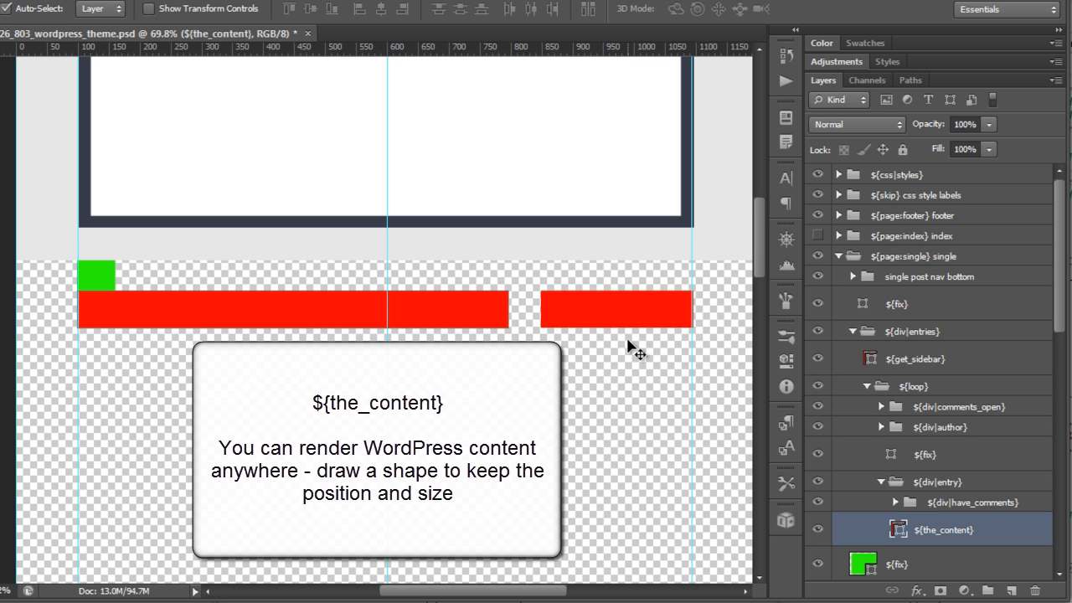
pyautogui.click(641, 316)
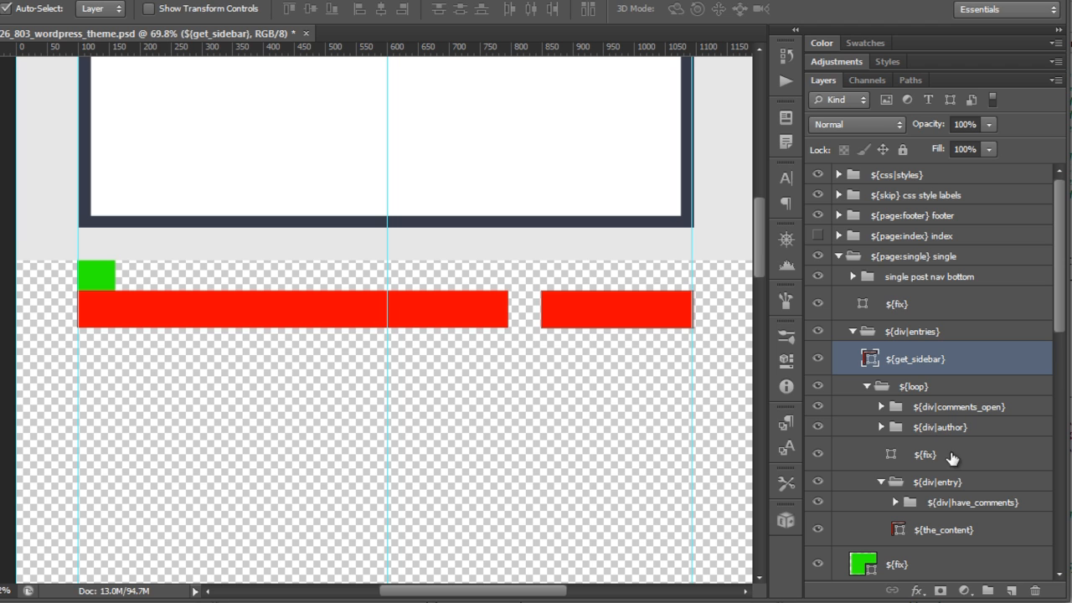
# Step: Open the div|entry group name for editing without changing it, then select the loop and comments_open groups
pyautogui.doubleClick(944, 483)
pyautogui.click(973, 483)
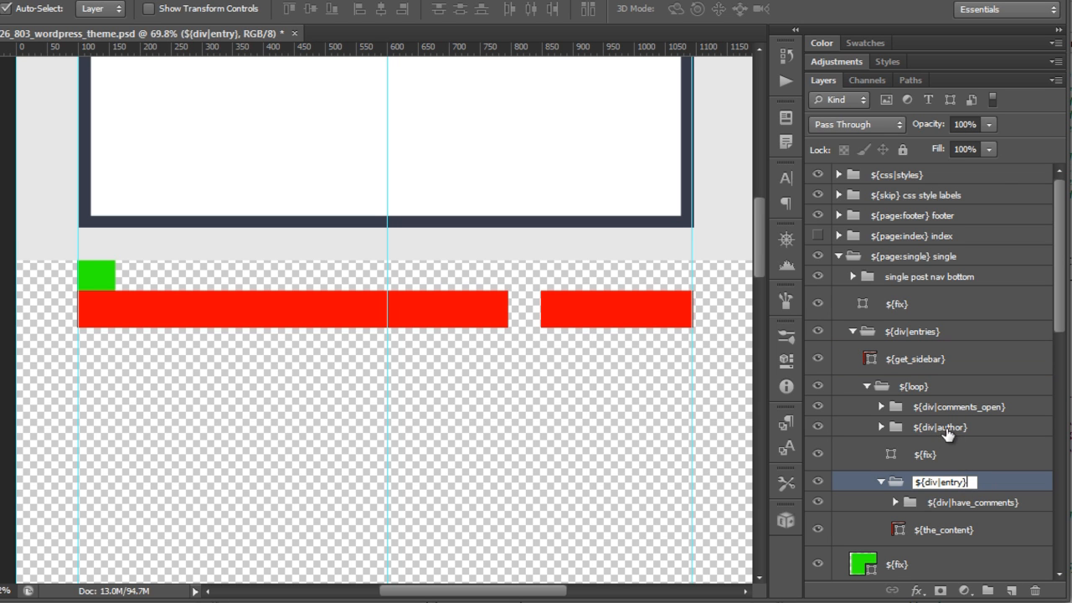
pyautogui.click(915, 386)
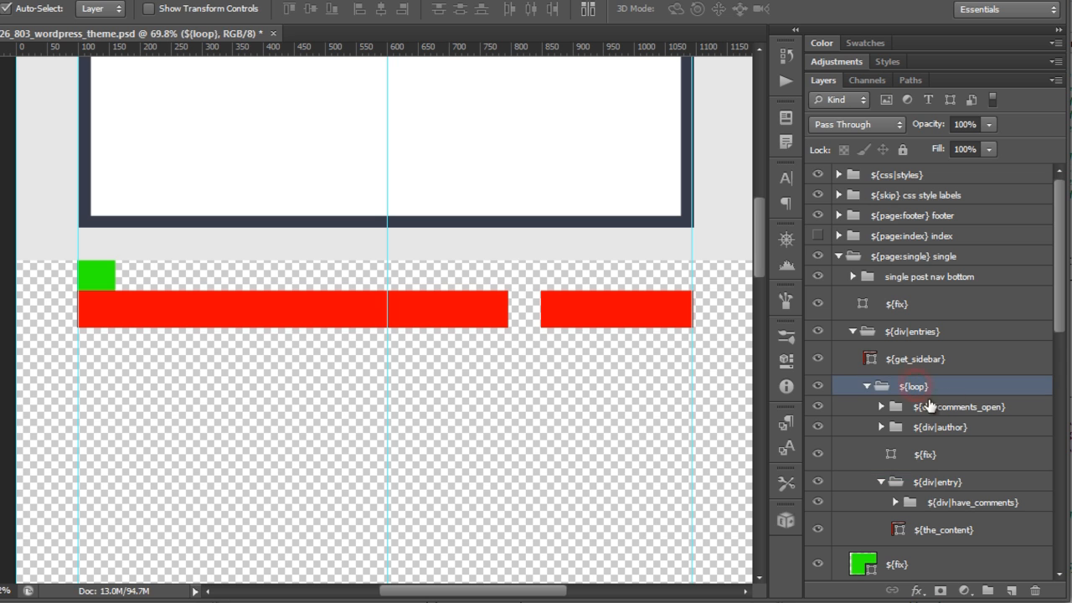
pyautogui.click(973, 406)
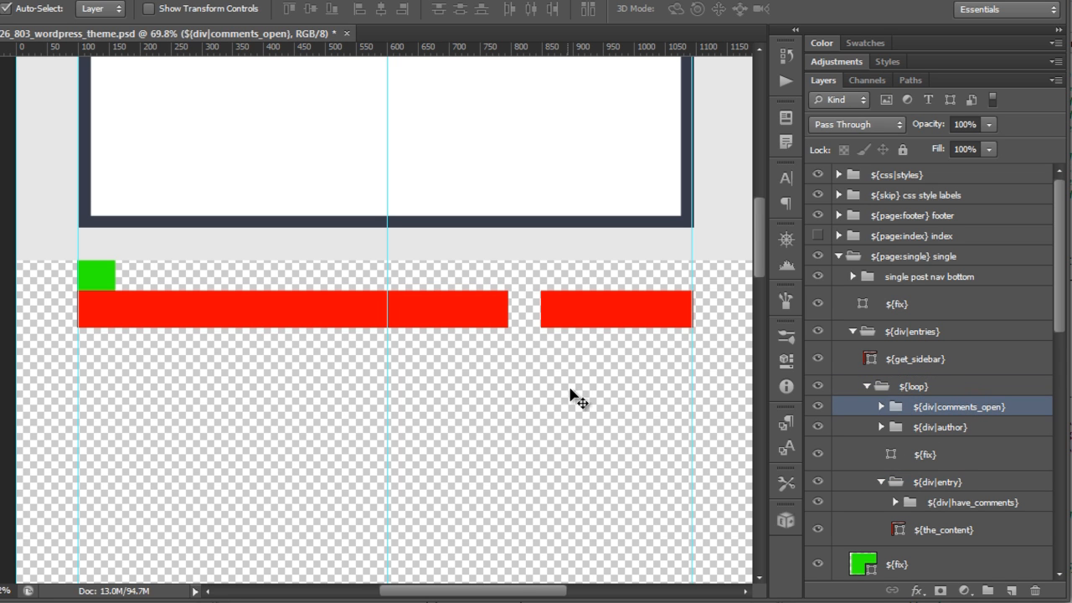
# Step: Expand the comments_open and div|comments groups to inspect them, collapse comments_open, and expand the div|author group
pyautogui.scroll(-5, 590, 469)
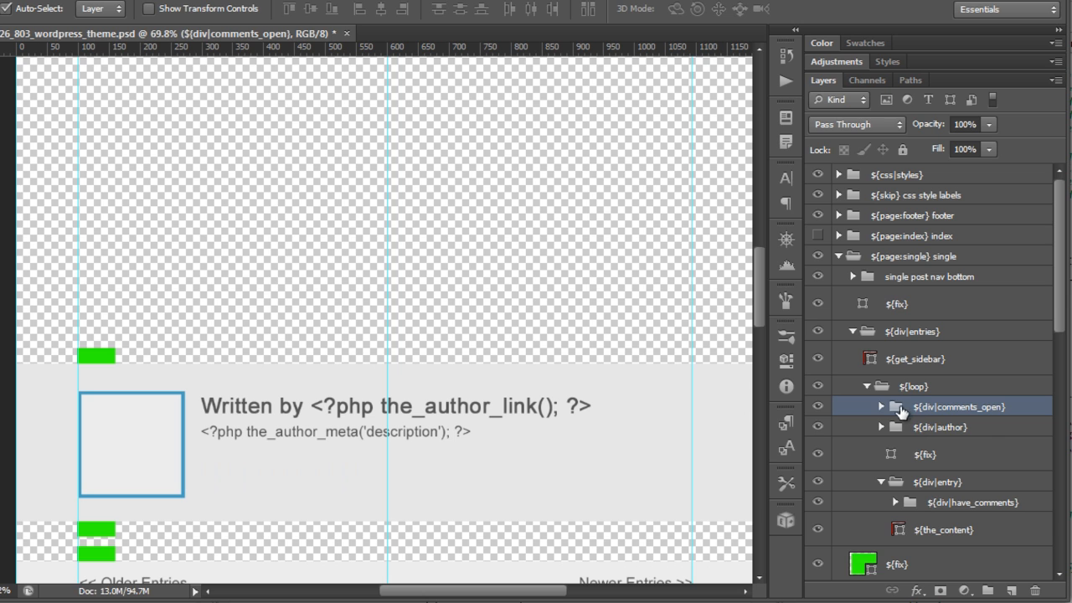
pyautogui.click(883, 406)
pyautogui.click(895, 427)
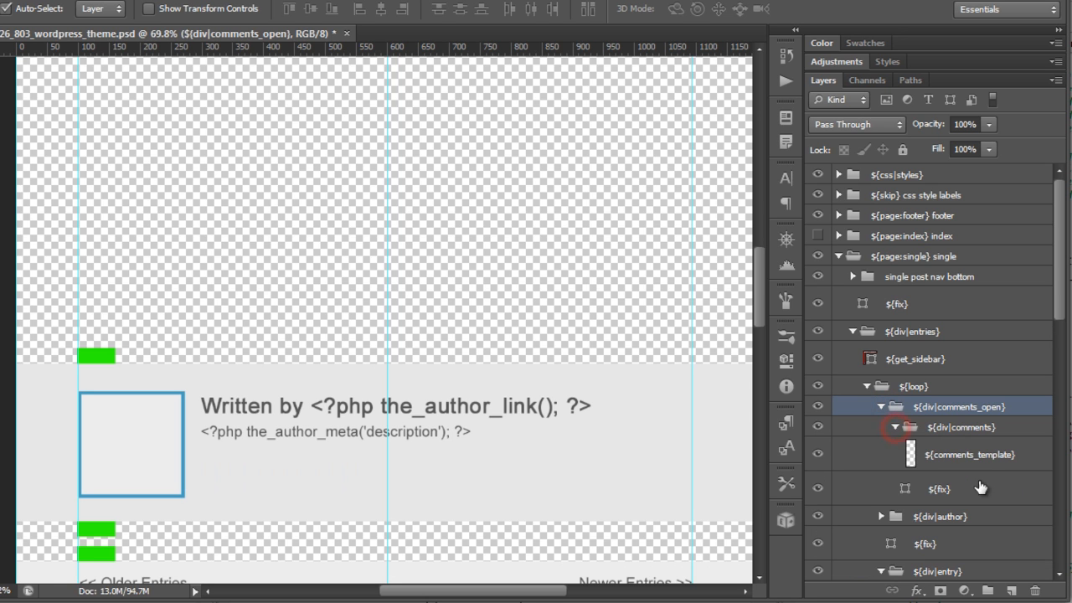
pyautogui.click(883, 406)
pyautogui.click(939, 427)
pyautogui.click(881, 427)
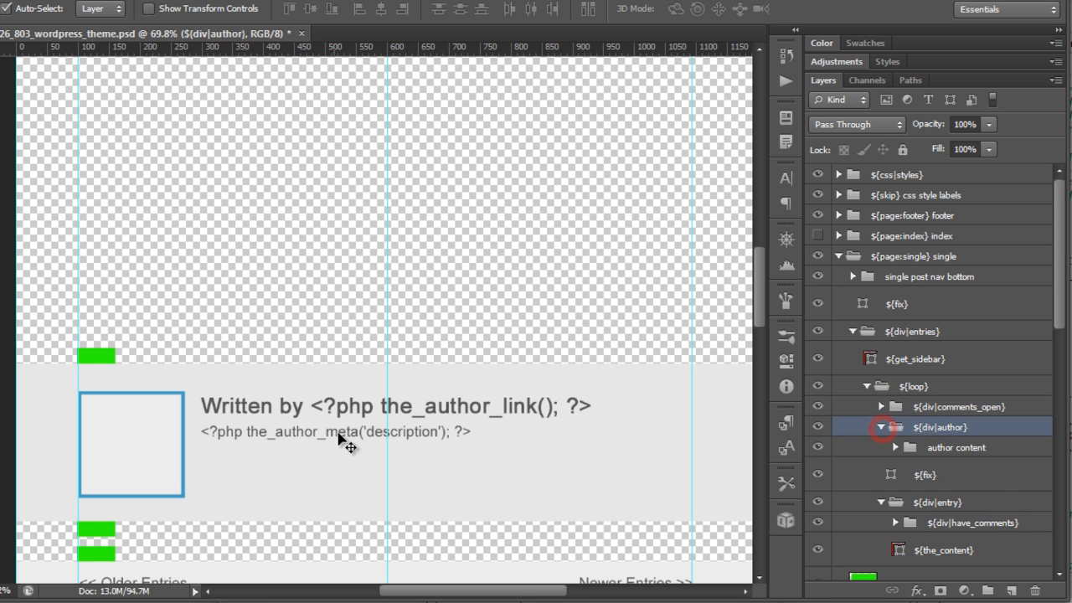
# Step: Select the author name, author description, author bg and fix layers on the canvas
pyautogui.click(442, 410)
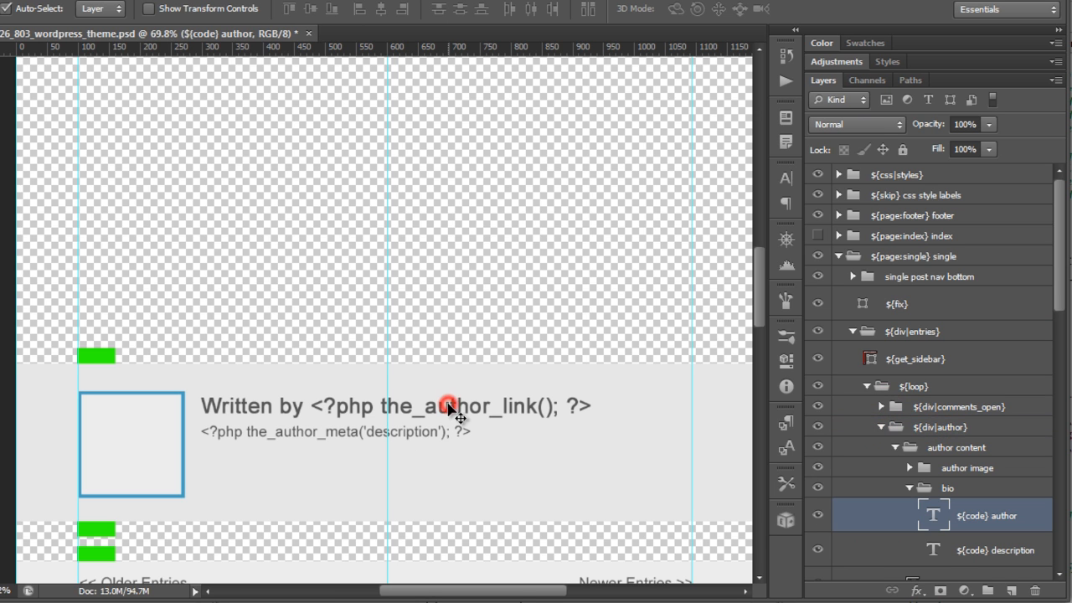
pyautogui.click(368, 437)
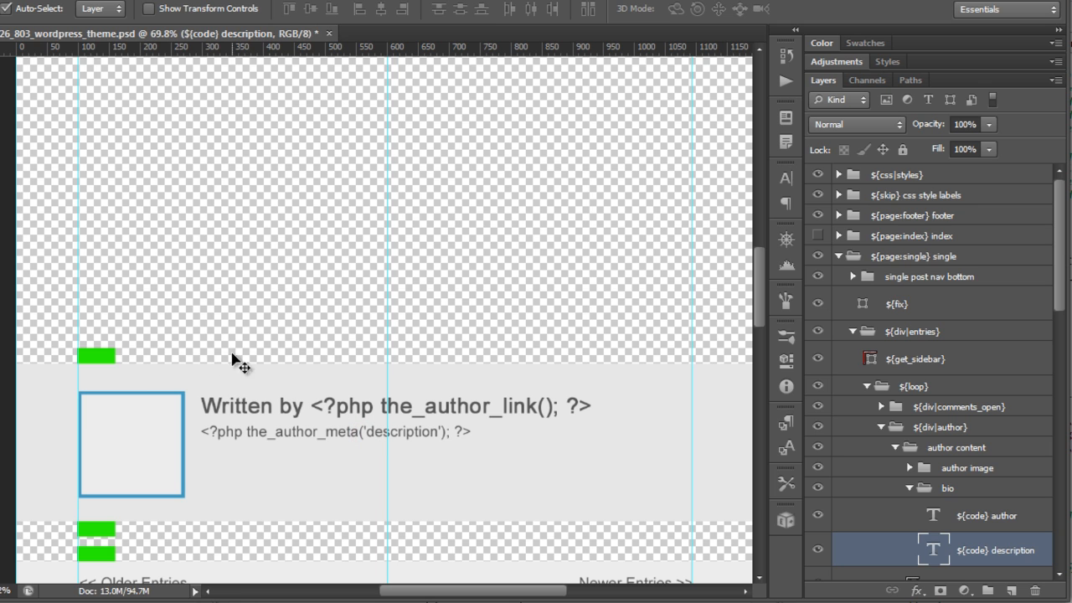
pyautogui.click(106, 368)
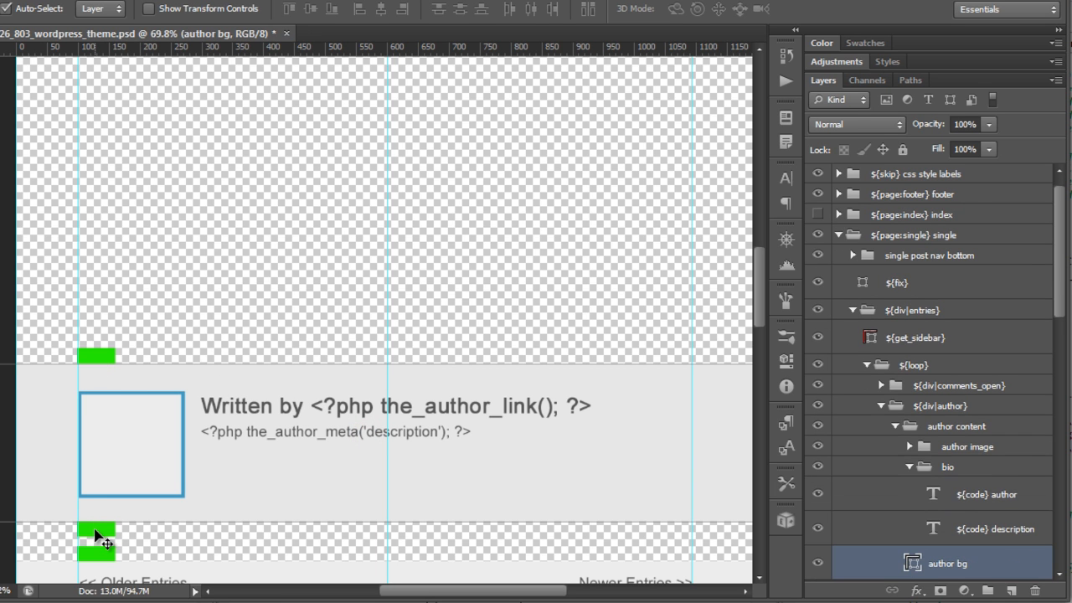
pyautogui.click(96, 532)
pyautogui.click(95, 356)
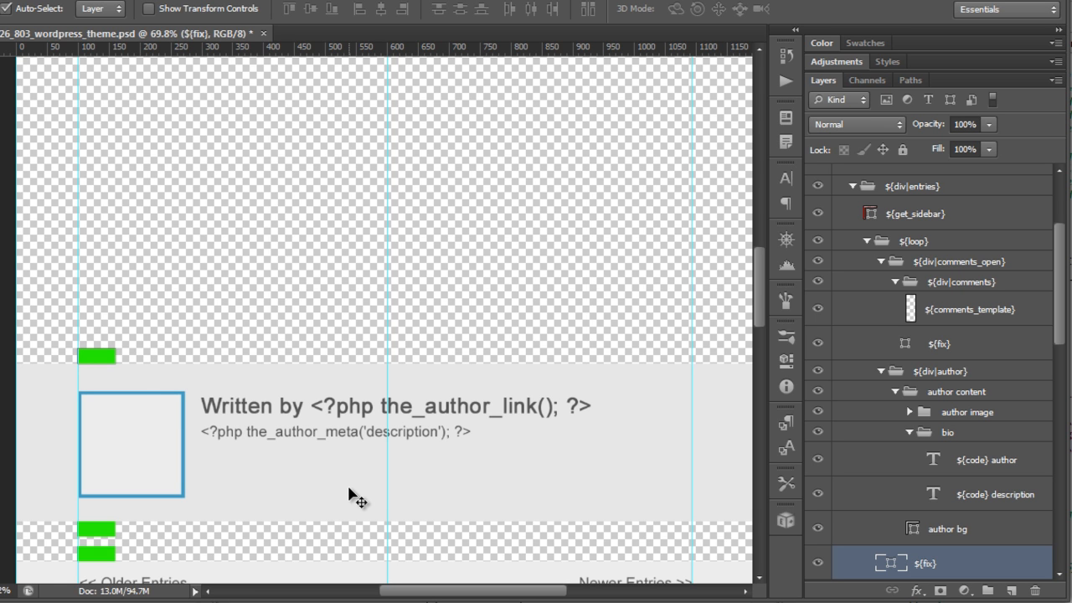
# Step: Collapse and hide the single page group and show the page group
pyautogui.scroll(-1, 591, 383)
pyautogui.scroll(-3, 592, 382)
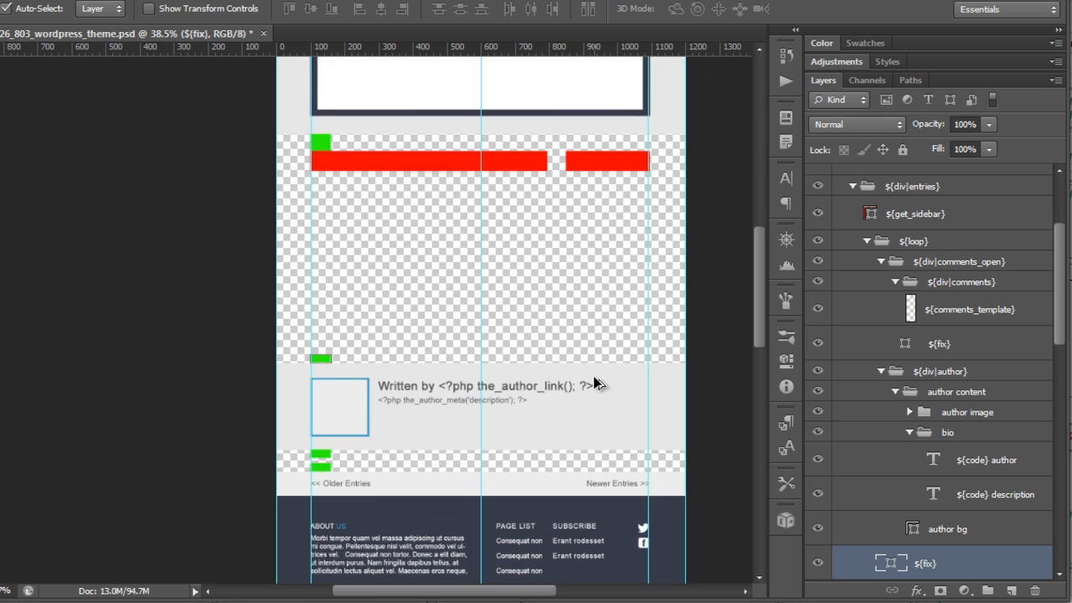
pyautogui.scroll(5, 624, 271)
pyautogui.scroll(3, 889, 356)
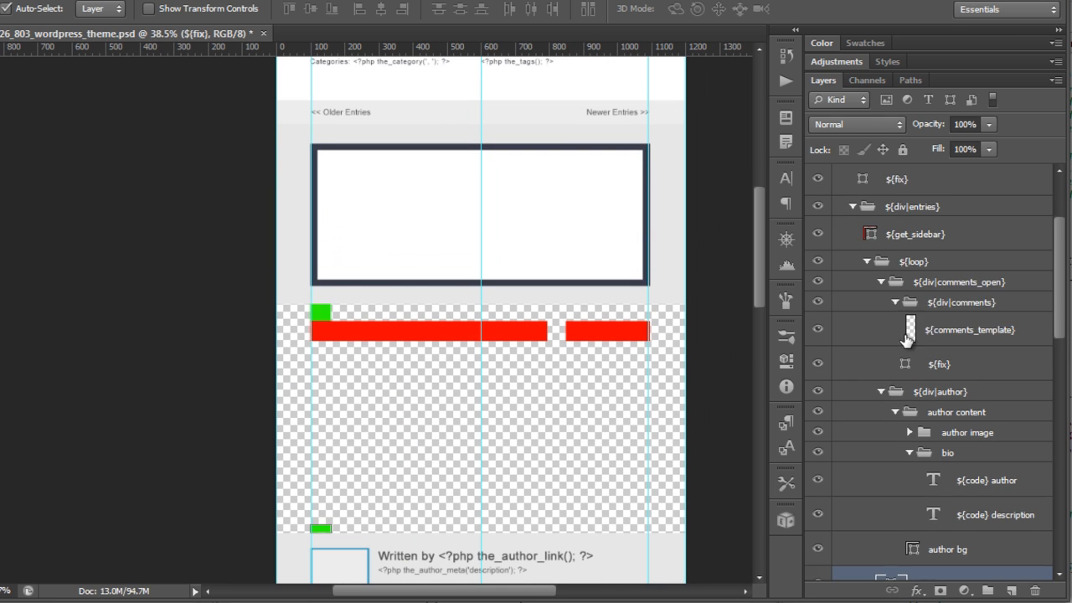
pyautogui.scroll(1, 889, 356)
pyautogui.click(829, 259)
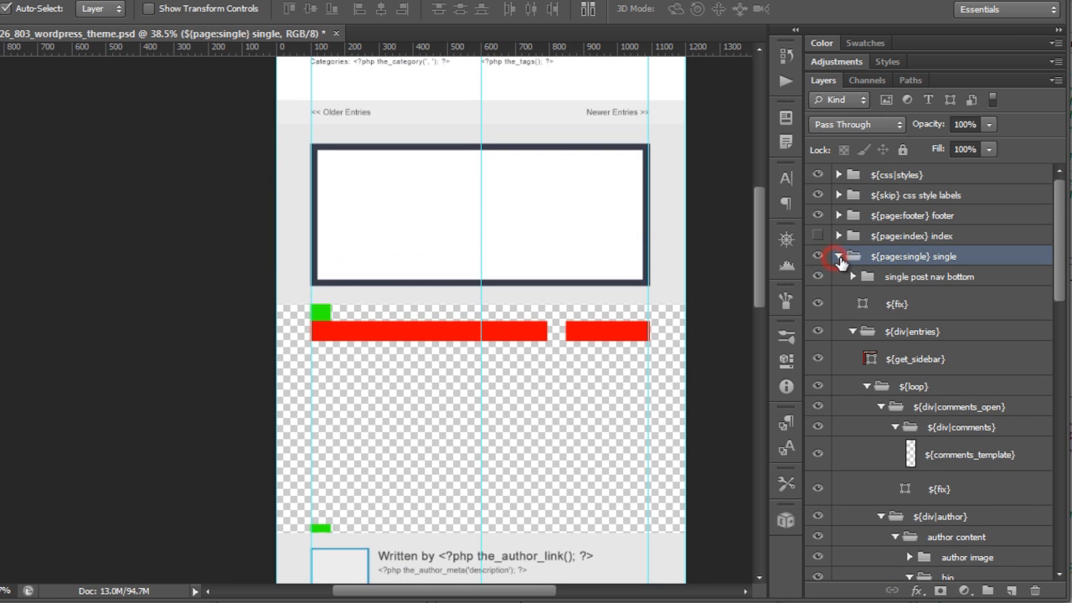
pyautogui.click(837, 256)
pyautogui.click(819, 257)
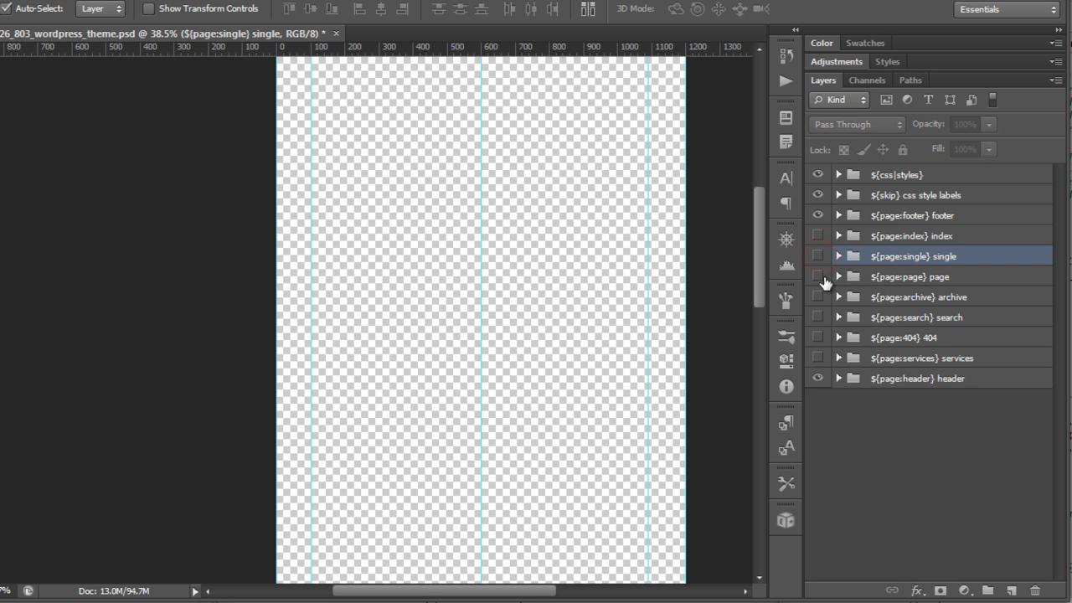
pyautogui.click(819, 276)
pyautogui.scroll(4, 653, 284)
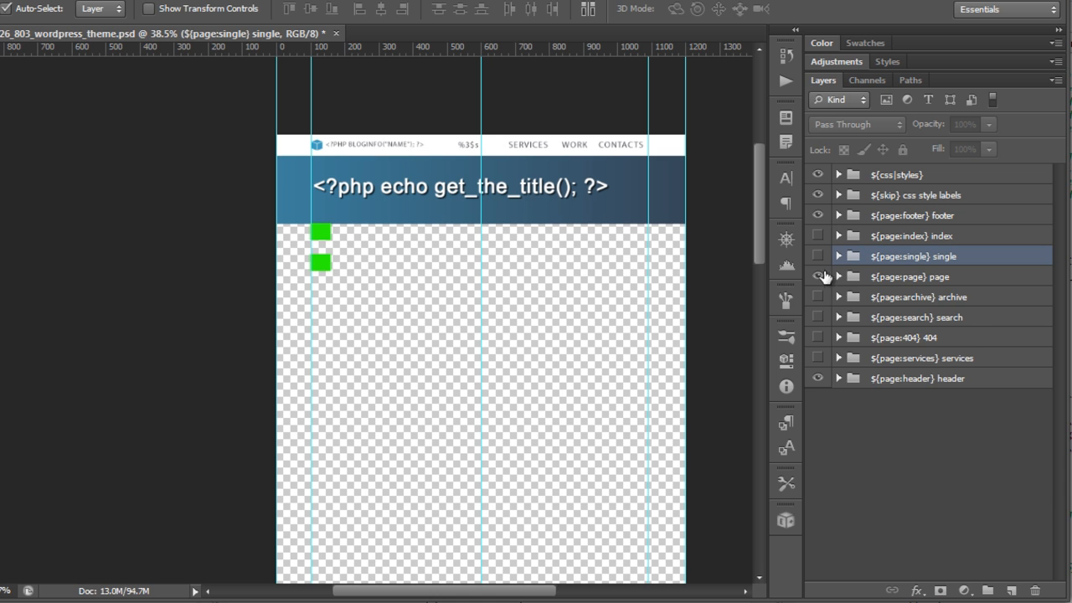
# Step: Expand the page group's entries, loop and entry groups and select its the_content layer
pyautogui.click(838, 277)
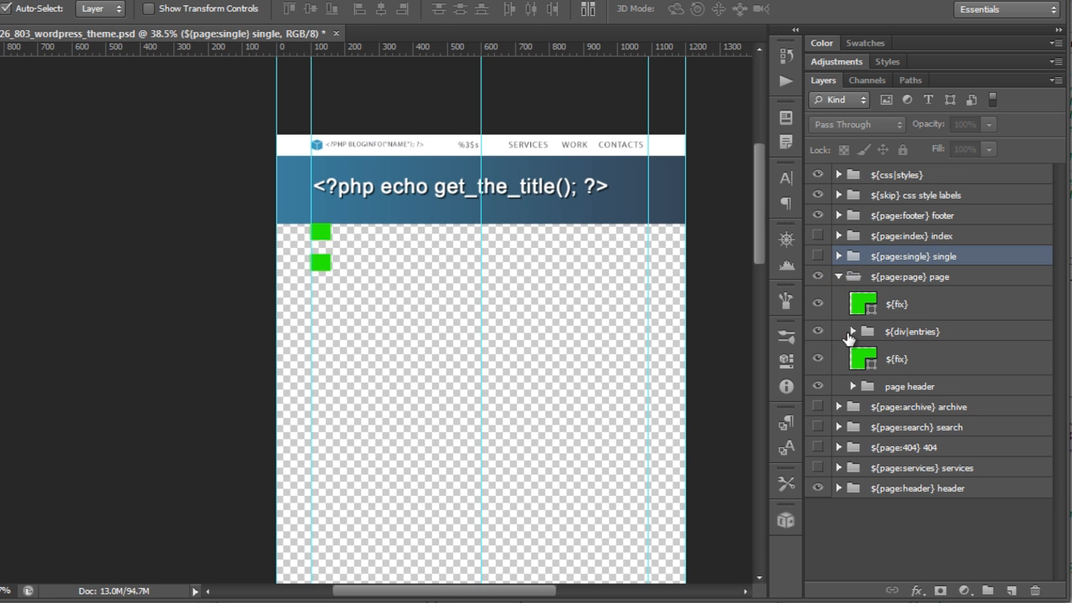
pyautogui.click(847, 334)
pyautogui.click(851, 331)
pyautogui.click(332, 241)
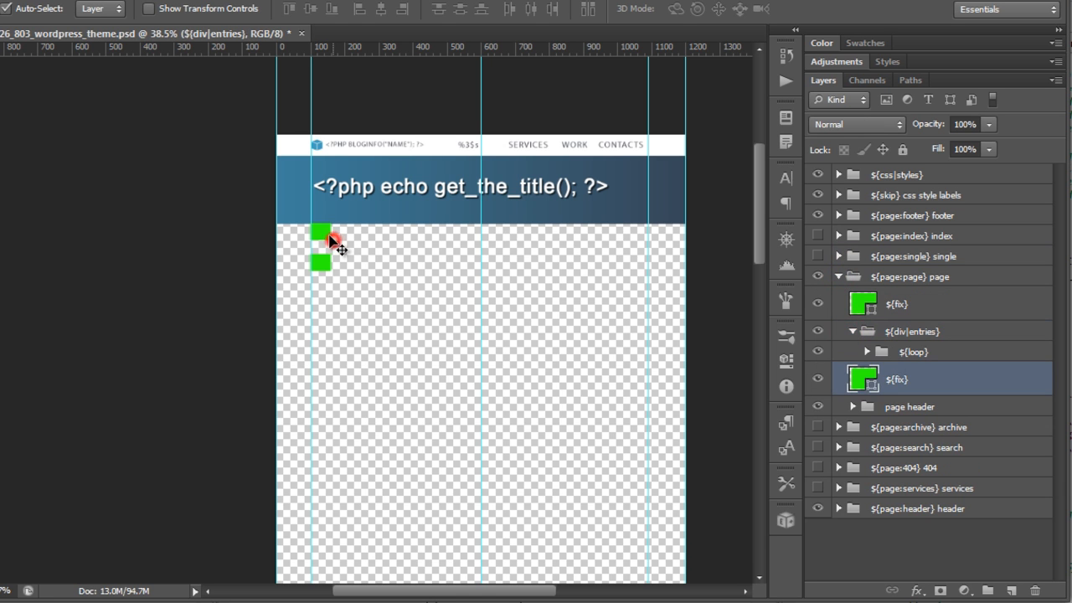
pyautogui.click(867, 352)
pyautogui.click(904, 372)
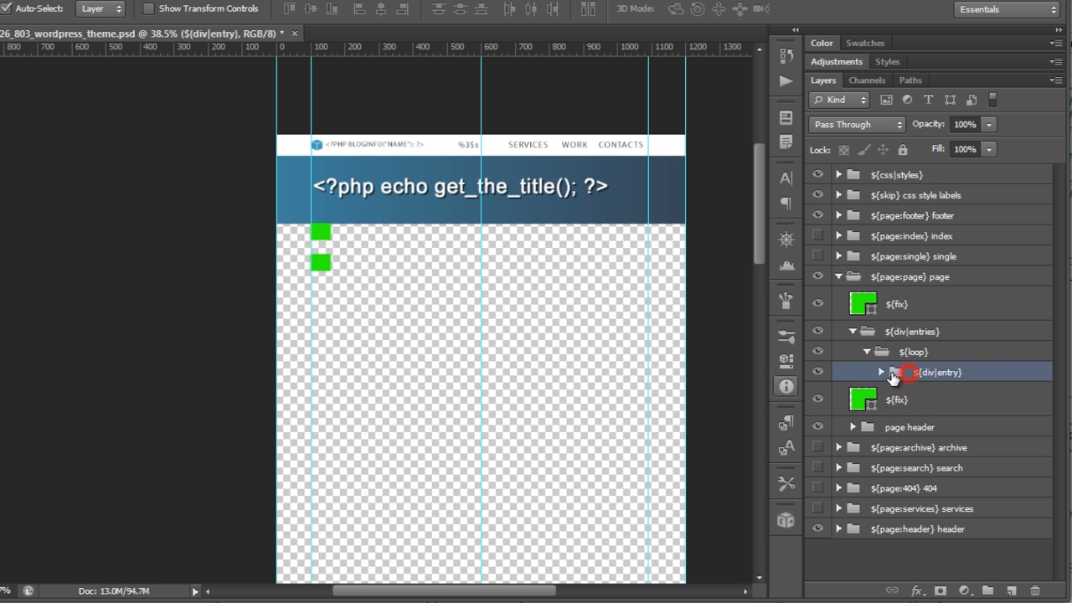
pyautogui.click(880, 372)
pyautogui.click(896, 402)
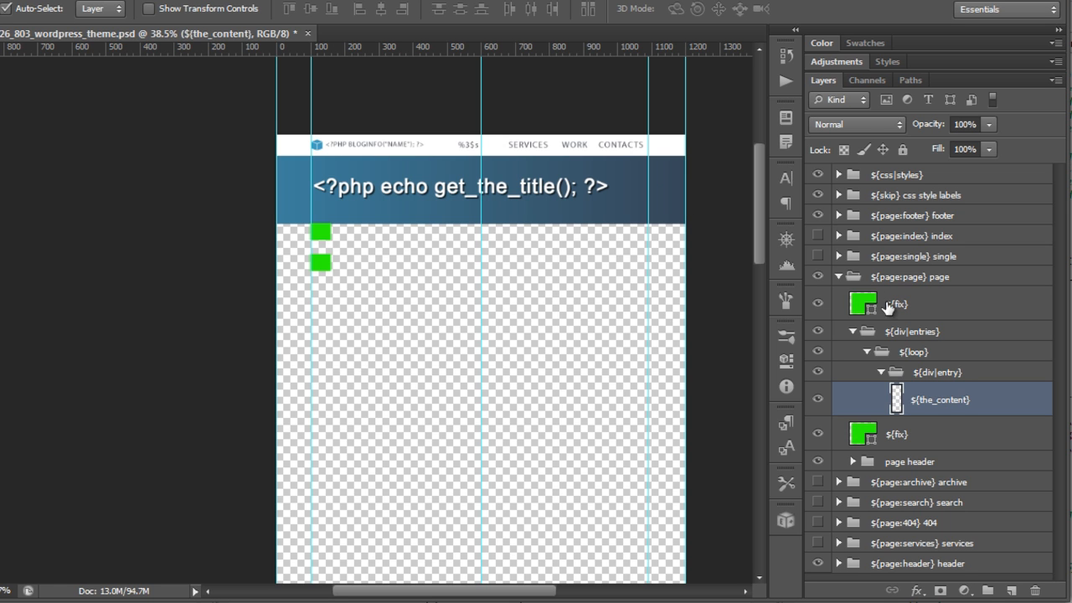
# Step: Collapse and hide the page group and show the archive page group
pyautogui.click(839, 277)
pyautogui.click(819, 277)
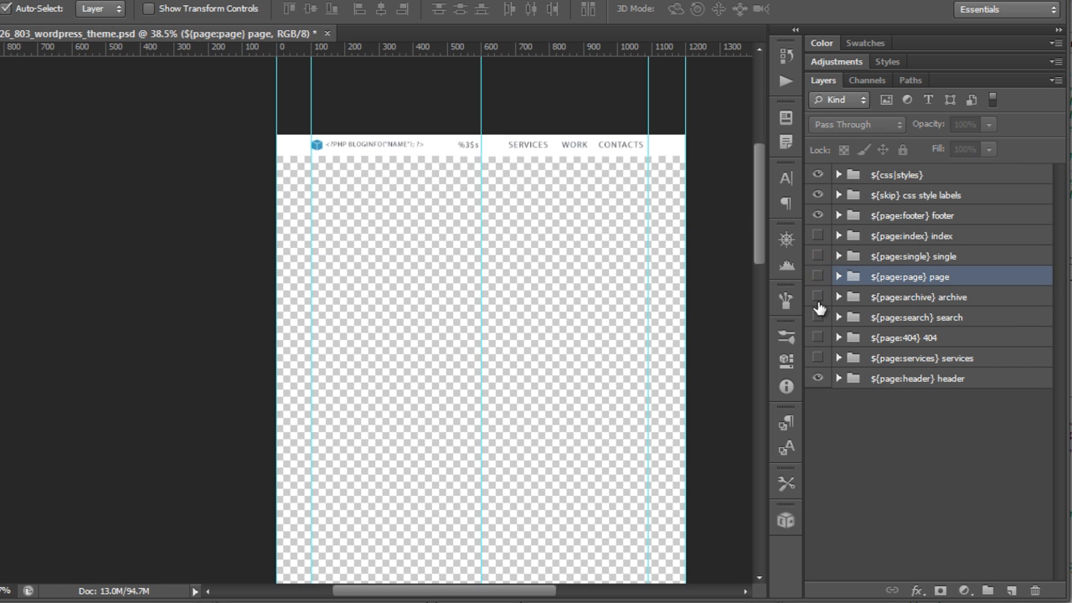
pyautogui.click(818, 296)
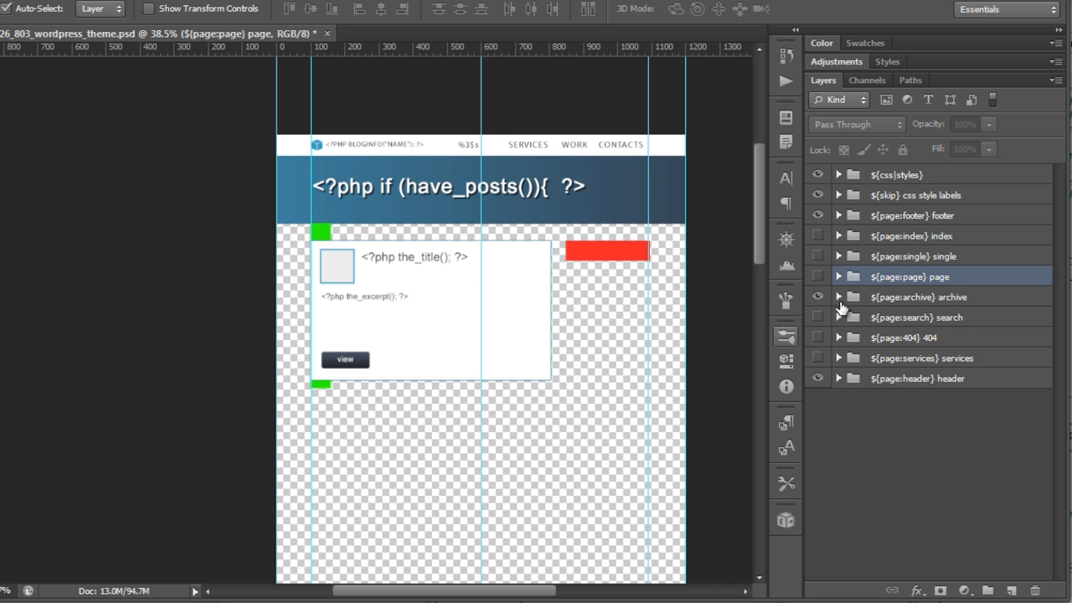
pyautogui.click(839, 298)
pyautogui.scroll(2, 459, 297)
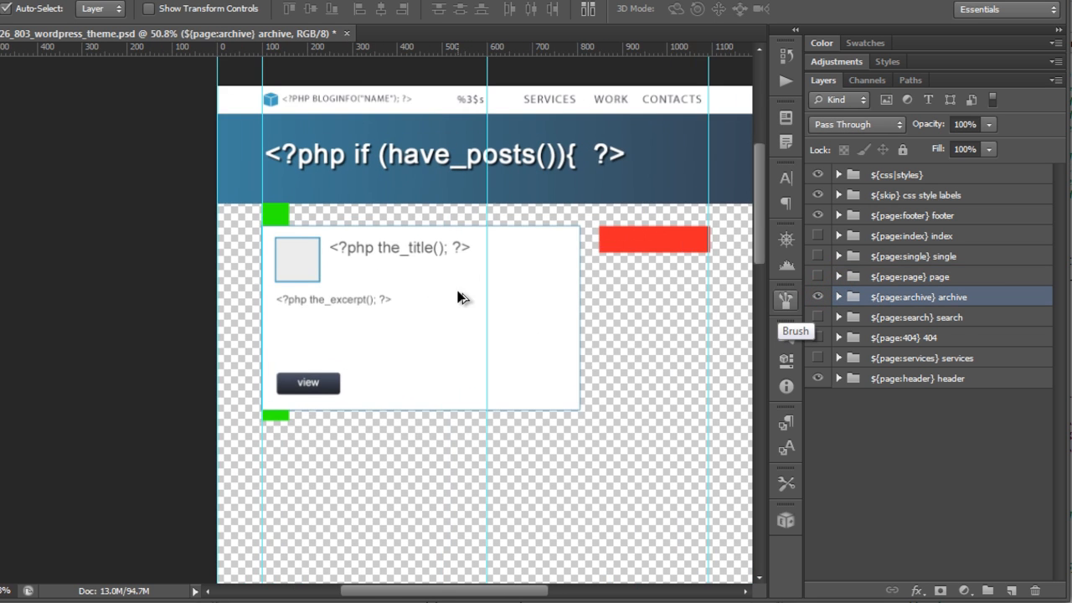
pyautogui.scroll(1, 285, 293)
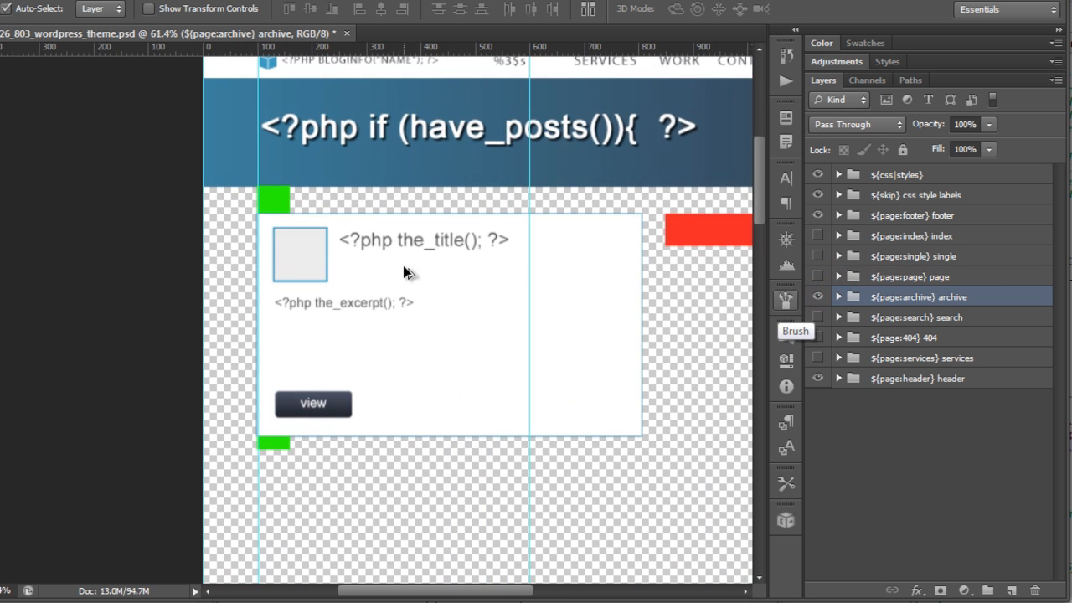
# Step: Hide the archive group, then show and hide the search page group
pyautogui.click(818, 298)
pyautogui.click(819, 317)
pyautogui.scroll(-5, 584, 347)
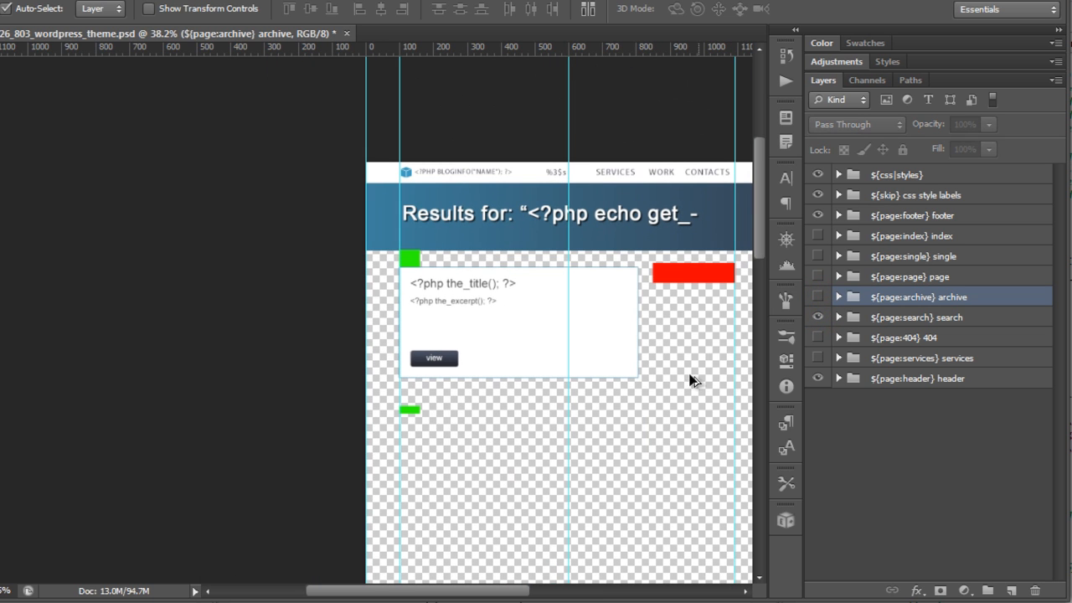
pyautogui.click(819, 317)
# Step: Show the 404 page group and select its title and message layers on the canvas
pyautogui.click(818, 337)
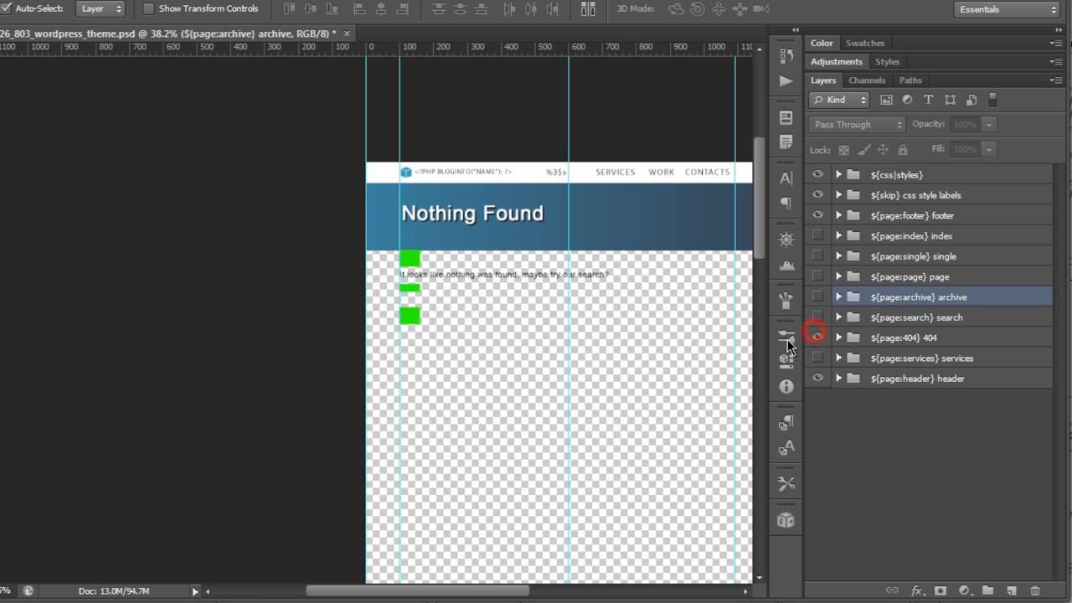
pyautogui.click(499, 221)
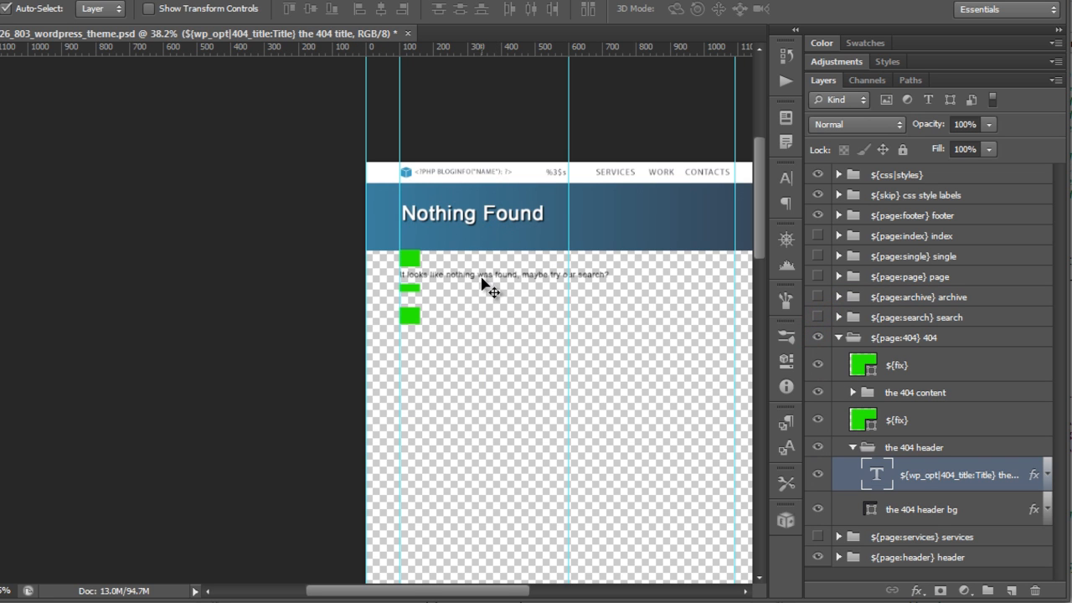
pyautogui.click(482, 278)
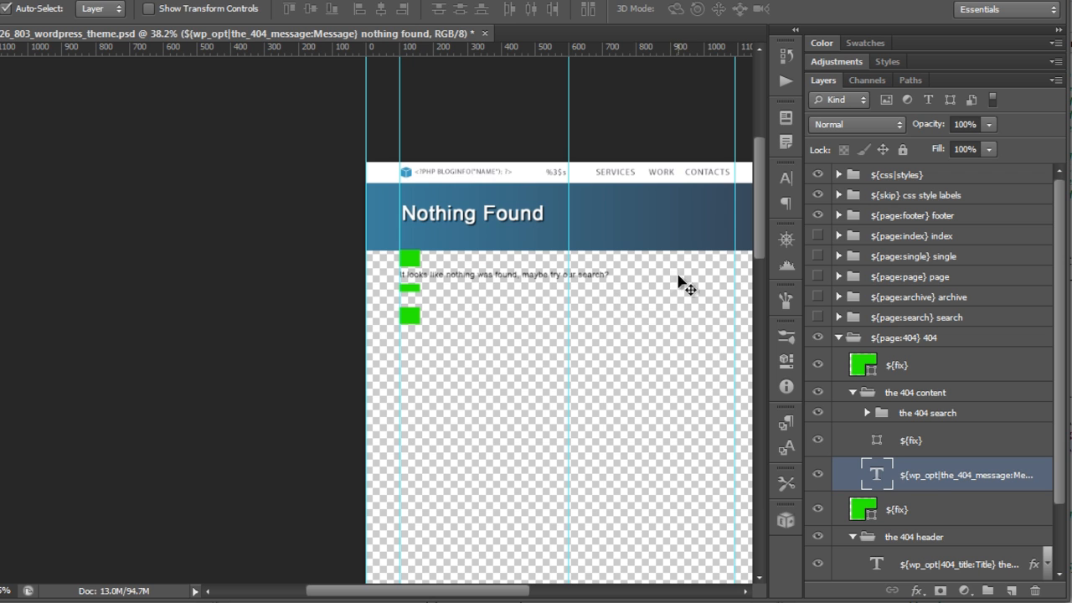
# Step: Collapse and hide the 404 group and show the services page group
pyautogui.click(838, 338)
pyautogui.click(818, 337)
pyautogui.click(818, 358)
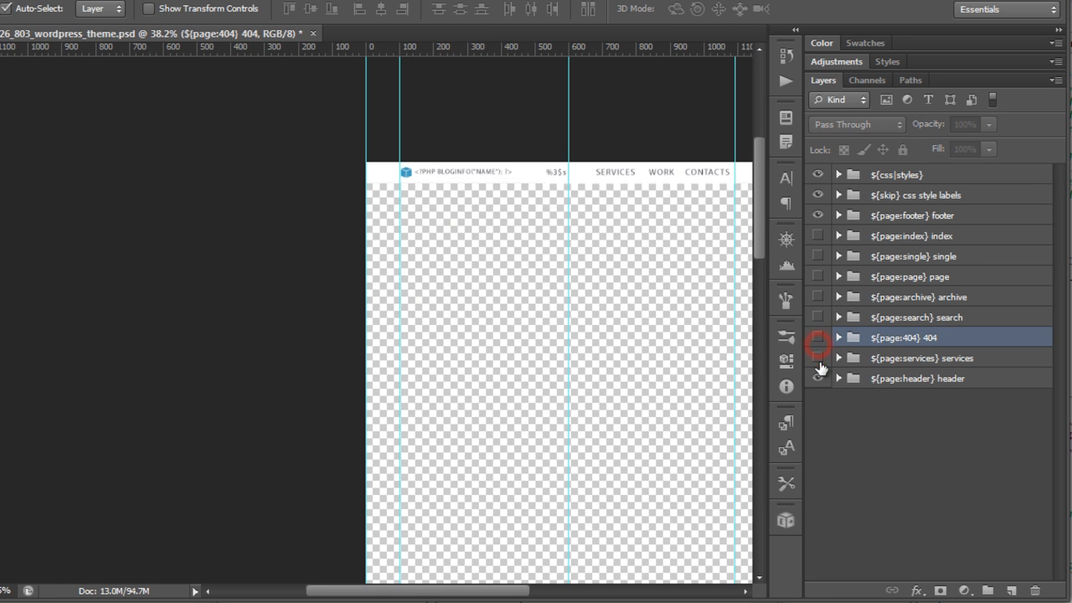
# Step: Select the case study image and description layers on the services page and review the page
pyautogui.scroll(-10, 635, 374)
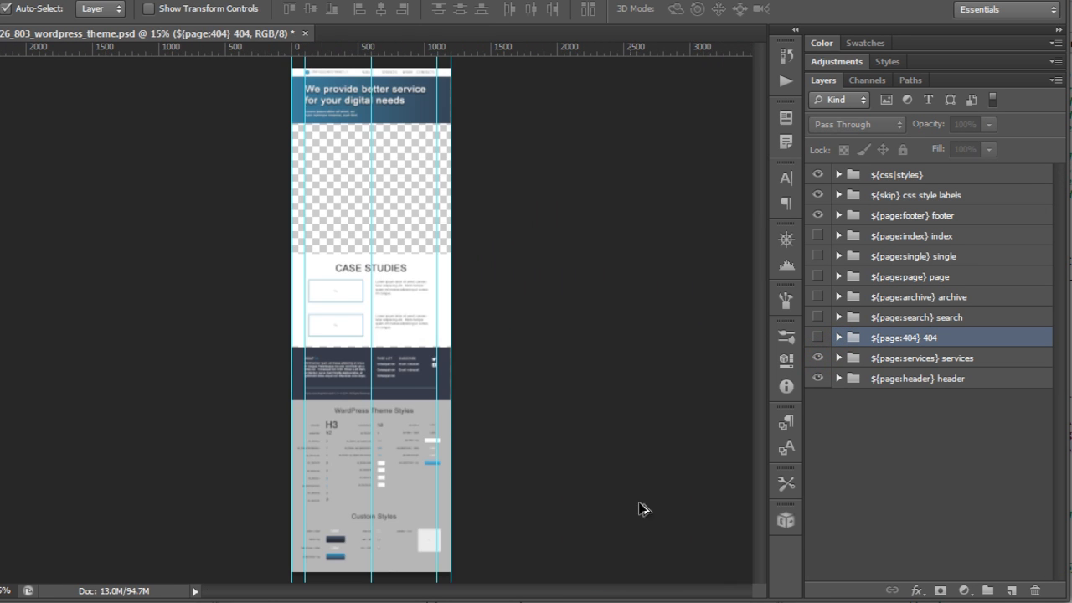
pyautogui.scroll(3, 351, 267)
pyautogui.click(334, 306)
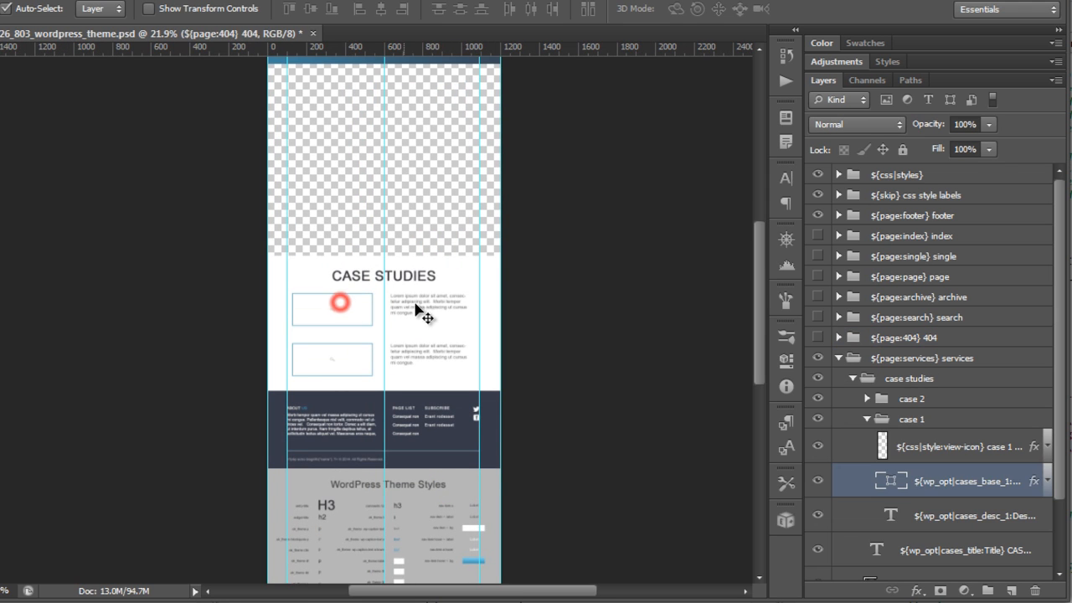
pyautogui.click(421, 300)
pyautogui.scroll(3, 436, 360)
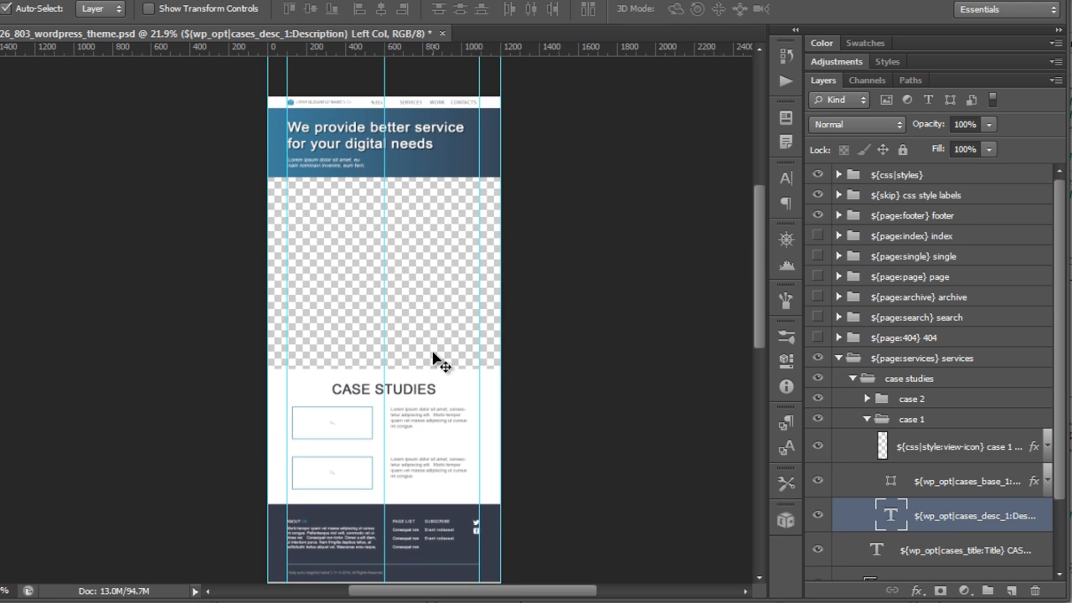
pyautogui.scroll(-9, 424, 339)
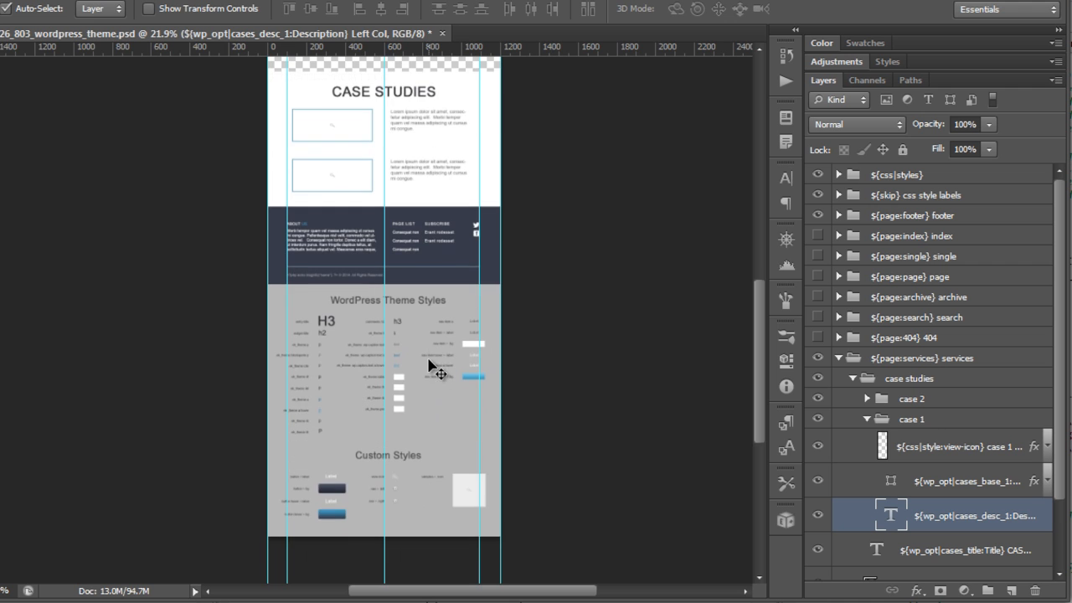
# Step: Examine the WordPress Theme Styles and Custom Styles sections at the bottom of the design
pyautogui.scroll(6, 427, 362)
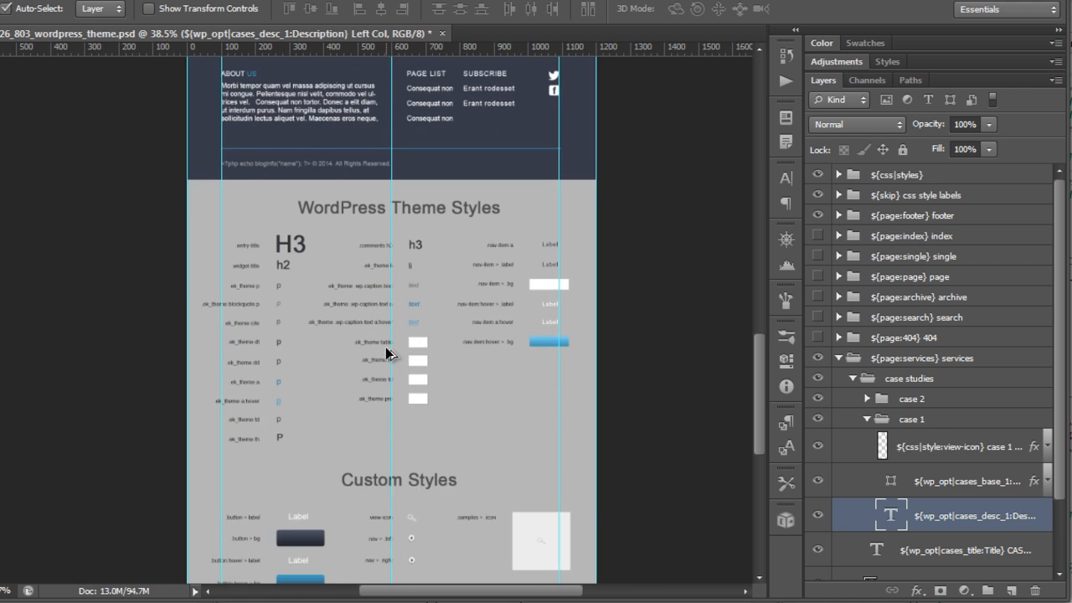
pyautogui.scroll(4, 408, 355)
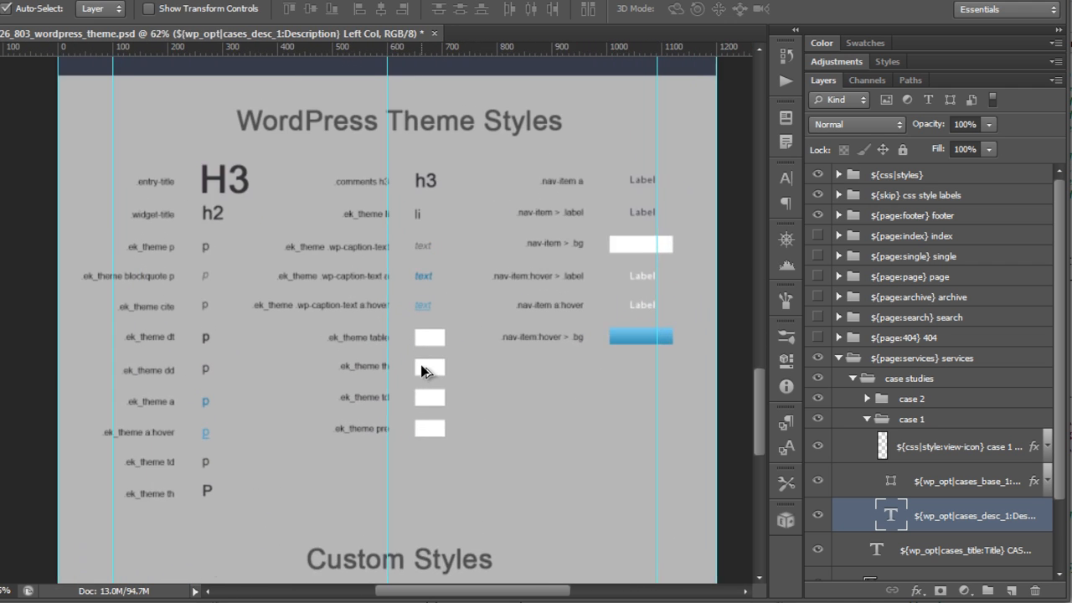
pyautogui.scroll(-5, 422, 371)
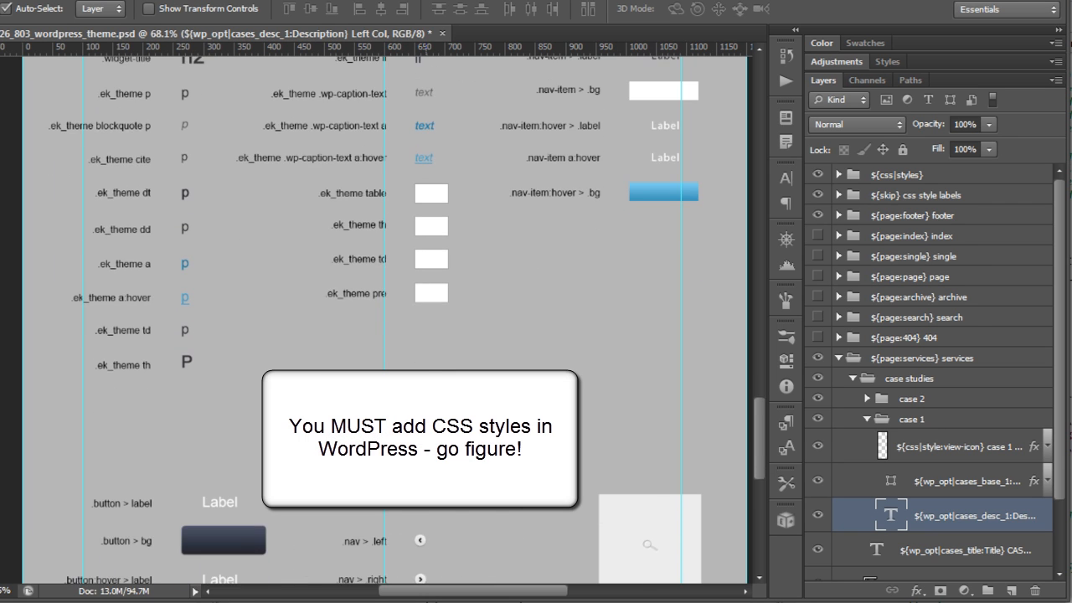
pyautogui.scroll(-1, 423, 370)
pyautogui.scroll(3, 423, 371)
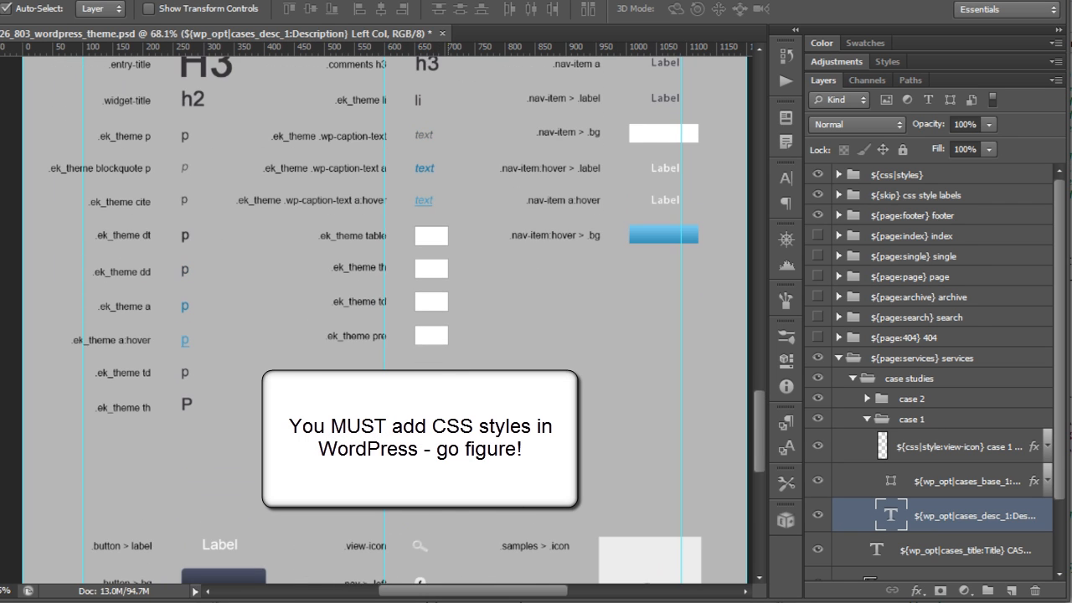
pyautogui.scroll(1, 423, 371)
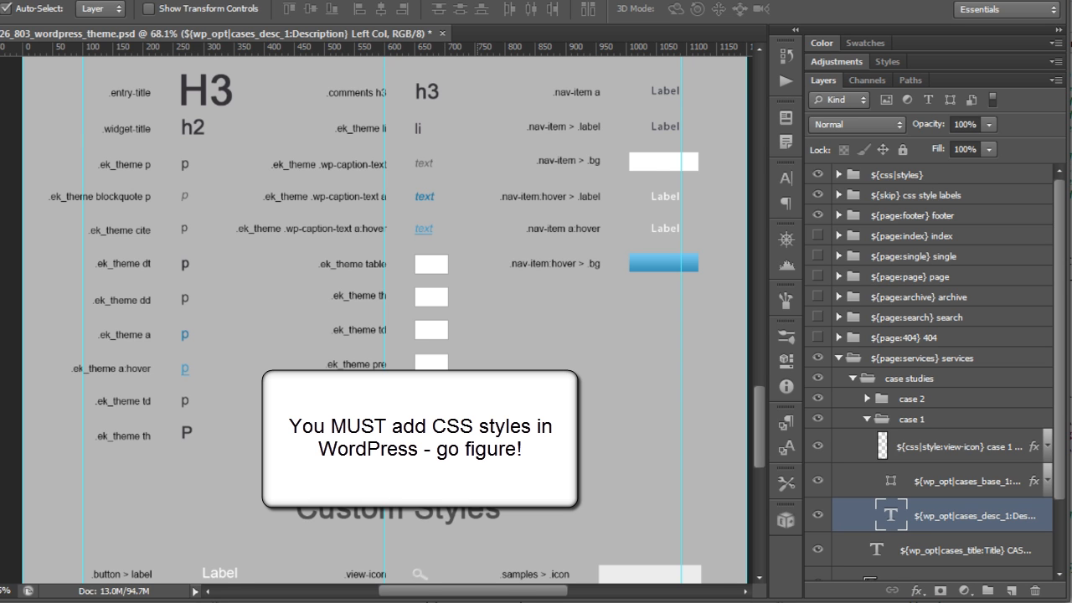
pyautogui.scroll(2, 423, 371)
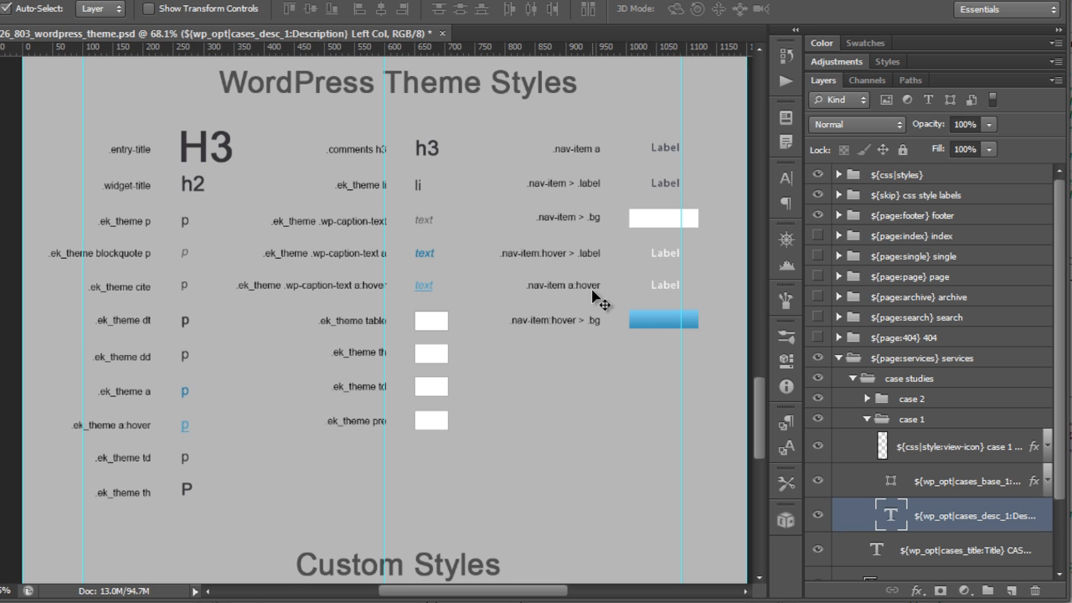
pyautogui.scroll(-6, 564, 232)
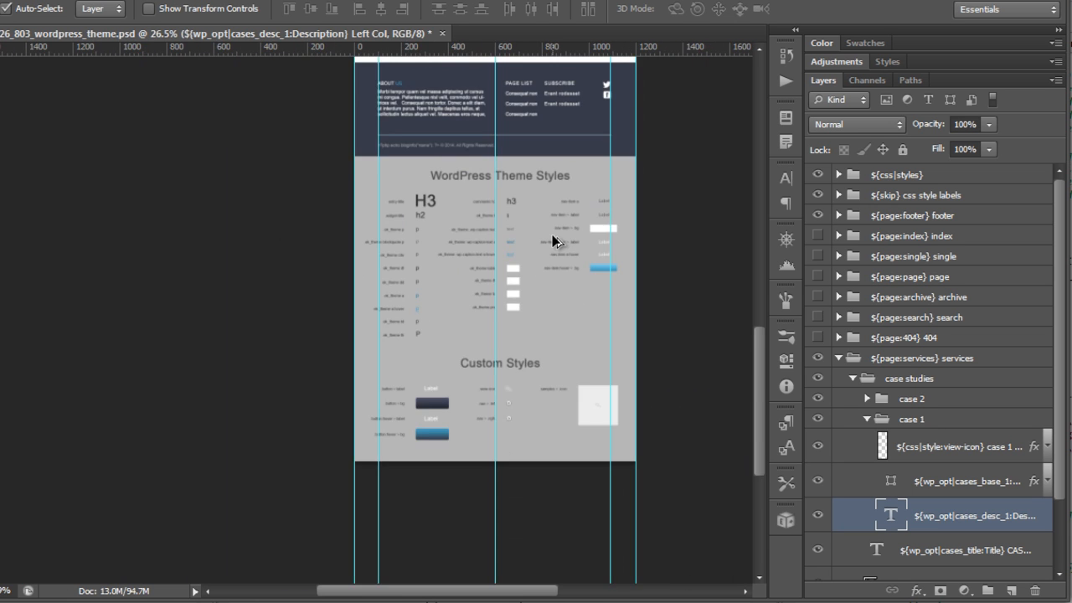
pyautogui.scroll(3, 544, 244)
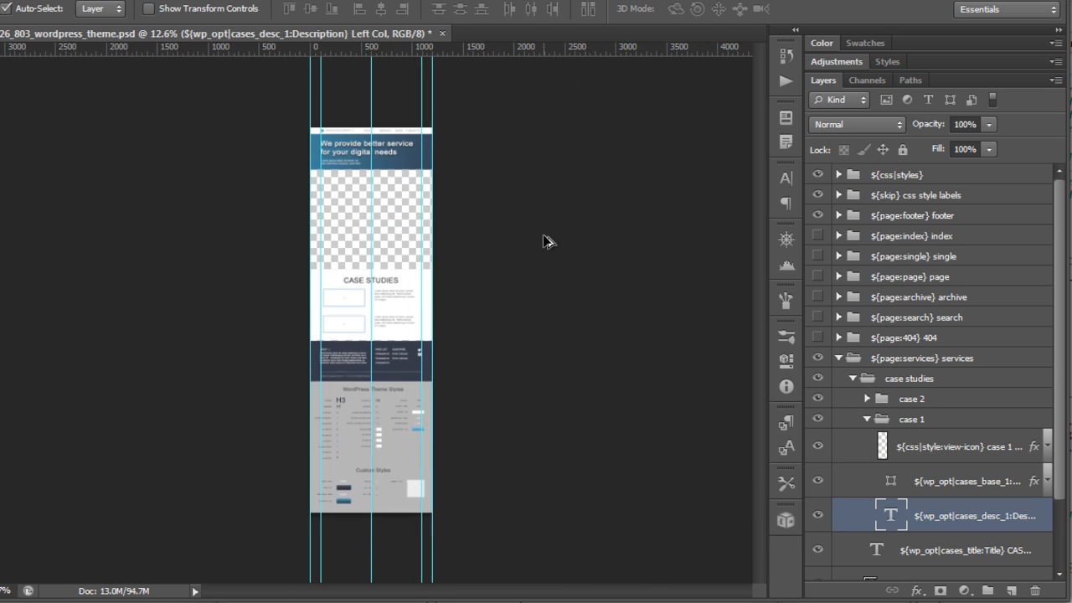
# Step: Collapse and hide the services page group, then close the document without saving changes
pyautogui.click(834, 359)
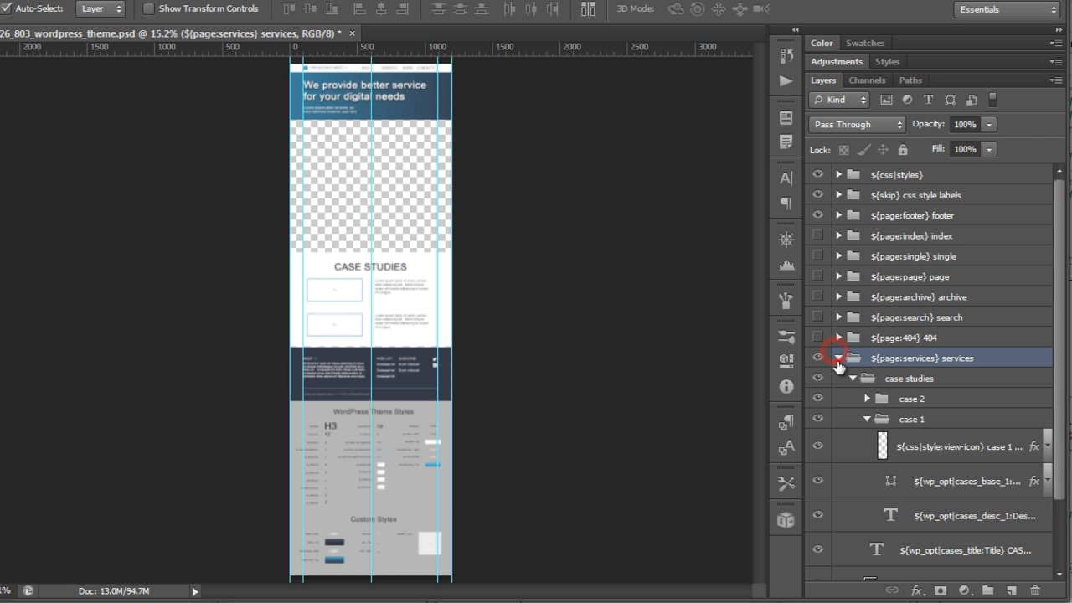
pyautogui.click(838, 357)
pyautogui.click(817, 359)
pyautogui.click(353, 34)
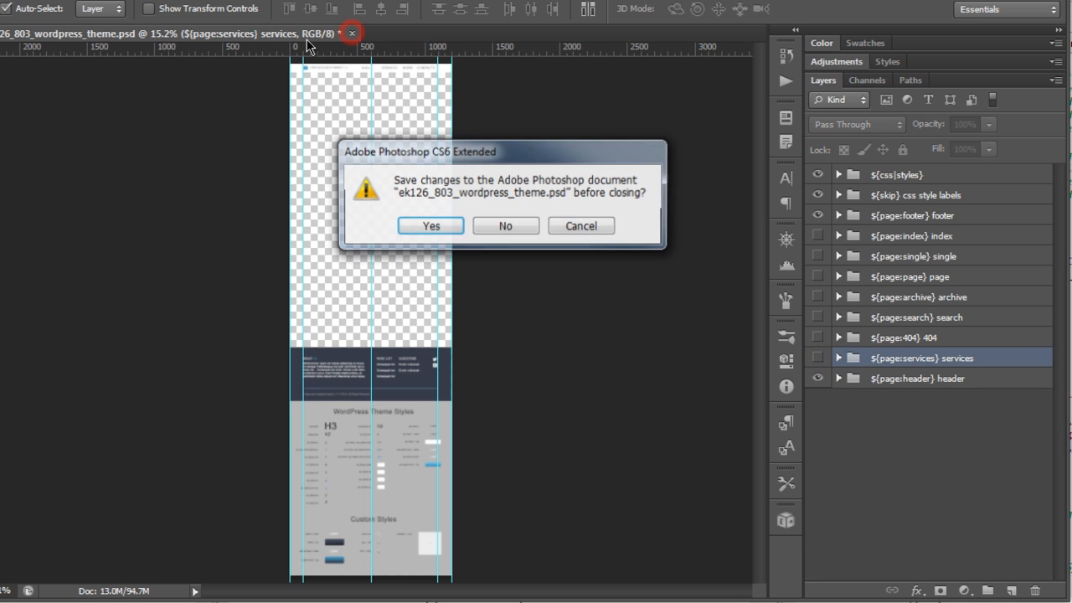
pyautogui.click(507, 234)
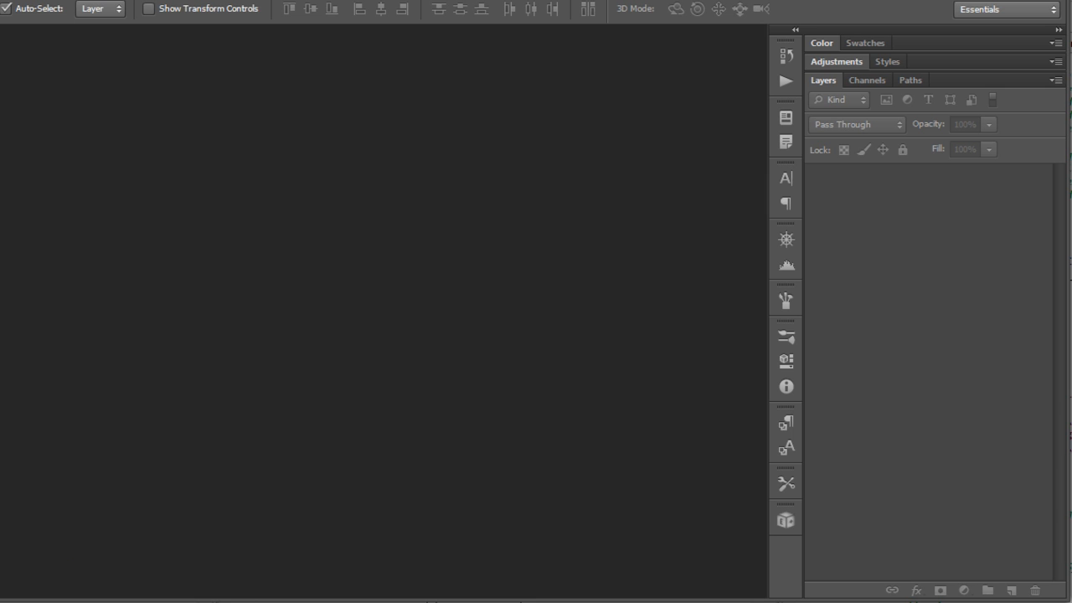
# Step: Reopen ek126_803_wordpress_theme.psd and launch the Export Kit panel, continuing the free trial
pyautogui.hotkey('ctrl', 'o')
pyautogui.moveTo(426, 188); pyautogui.dragTo(825, 514)
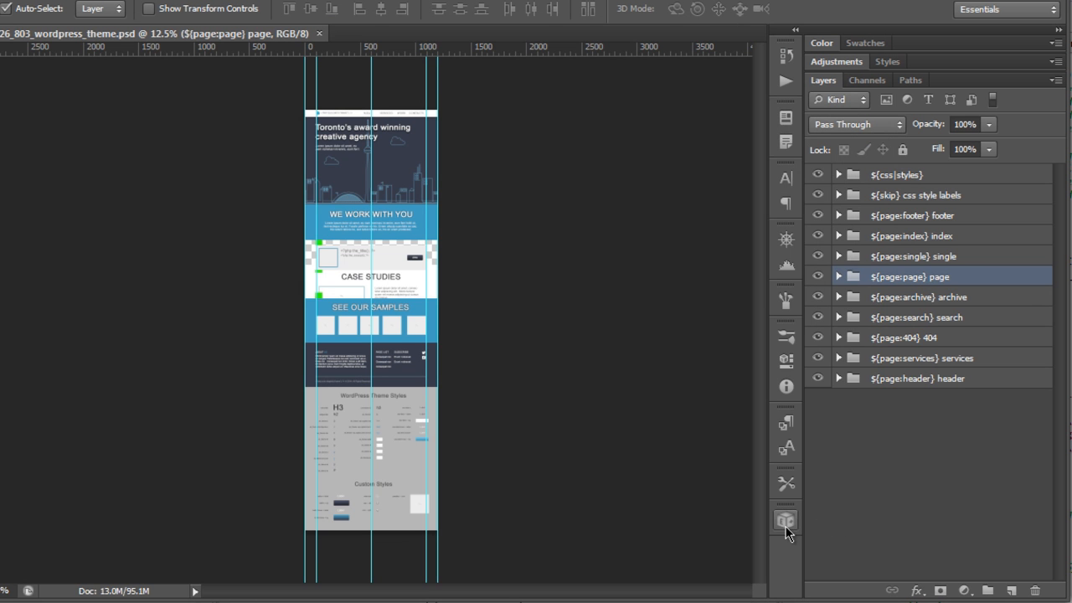
pyautogui.click(783, 522)
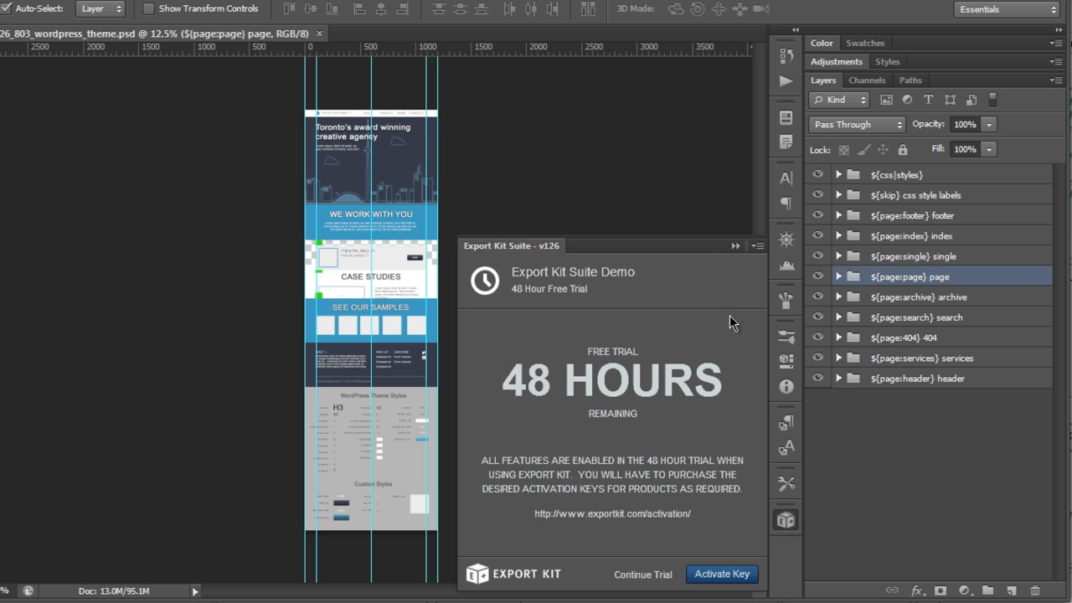
pyautogui.click(667, 572)
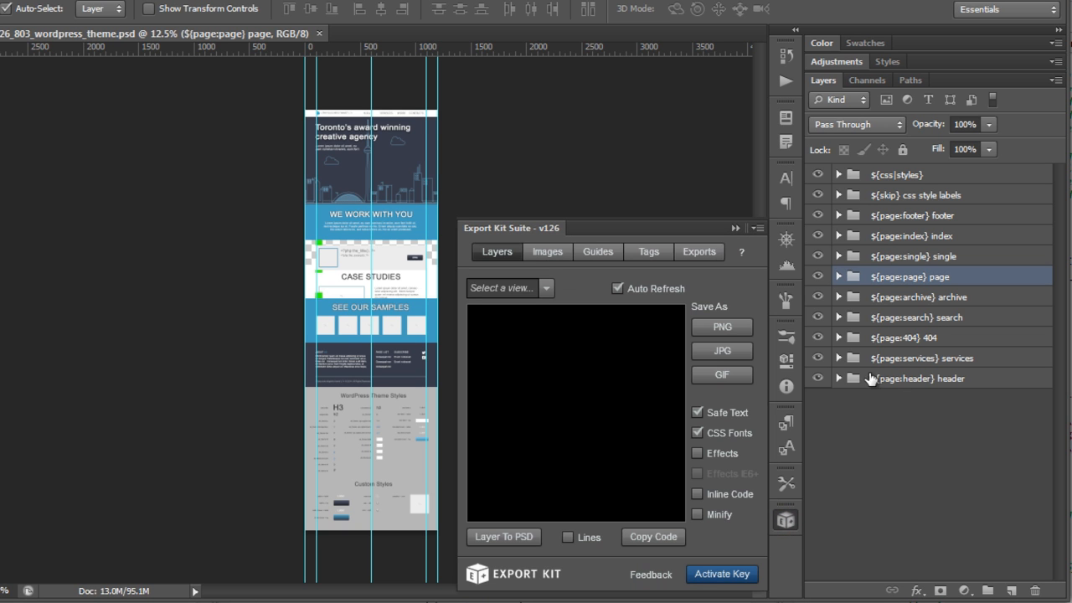
# Step: In Export Kit's export settings, choose the WordPress export type and enable Customize
pyautogui.click(699, 251)
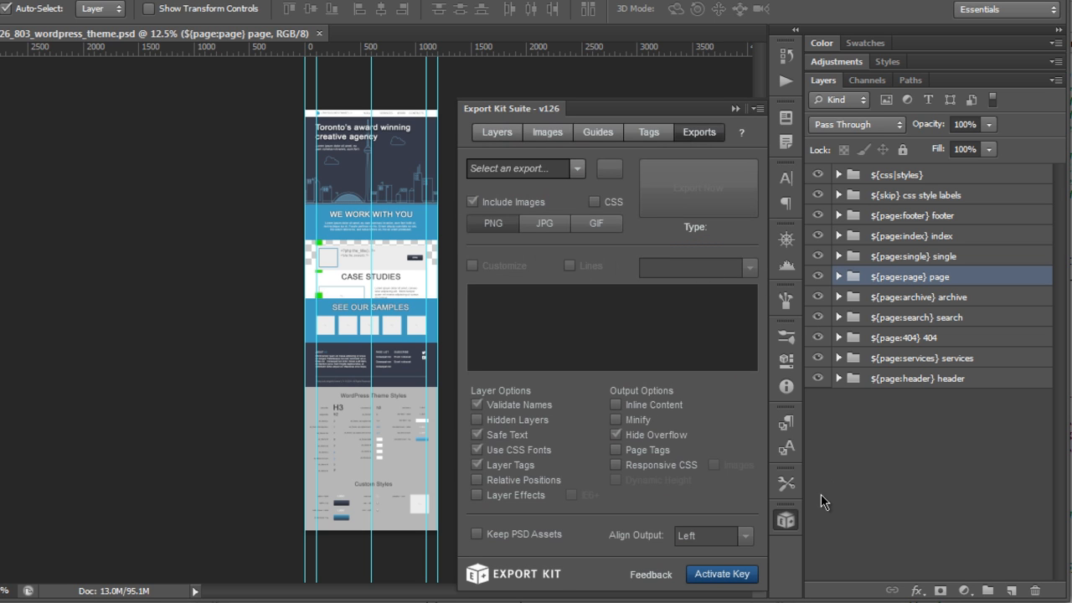
pyautogui.click(582, 175)
pyautogui.scroll(-2, 548, 263)
pyautogui.click(540, 244)
pyautogui.click(506, 266)
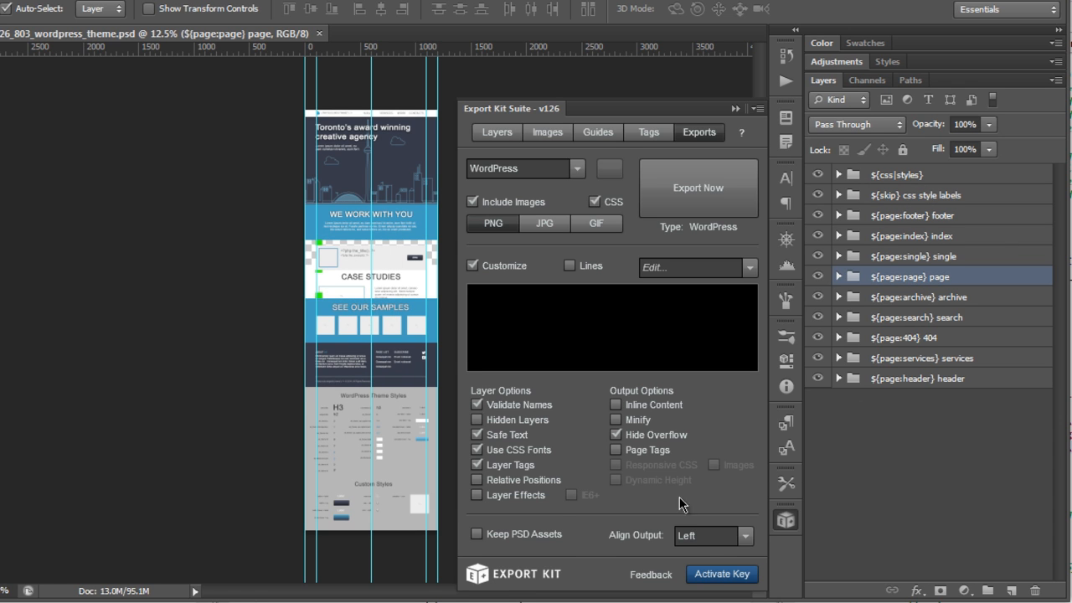
# Step: Enable Layer Effects, Relative Positions, Dynamic Height and Page Tags, disable Hide Overflow, and set output alignment to Center
pyautogui.click(540, 496)
pyautogui.click(538, 479)
pyautogui.click(656, 480)
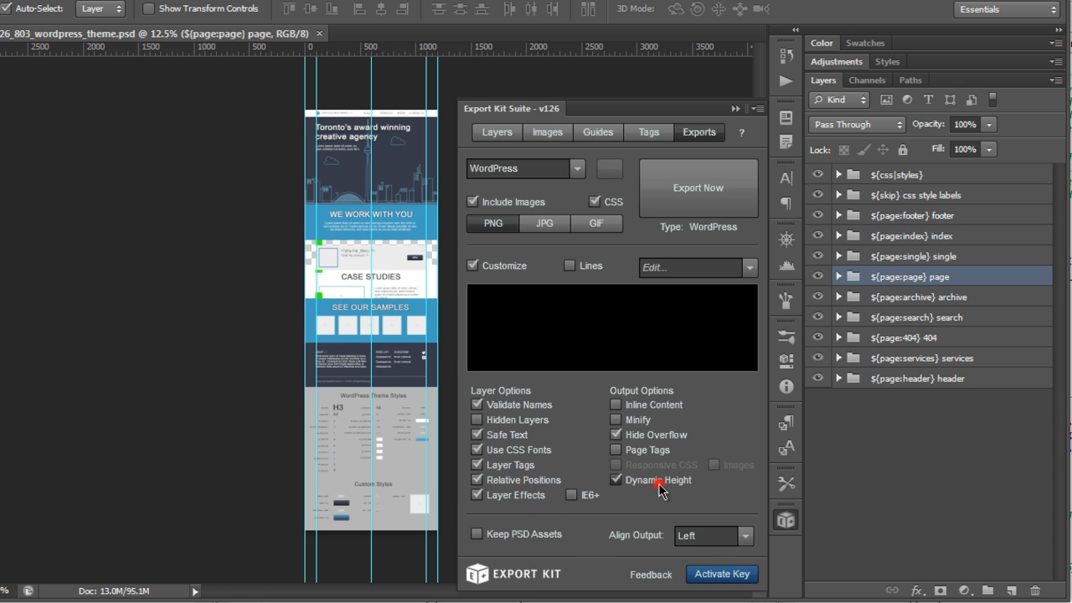
pyautogui.click(643, 452)
pyautogui.click(744, 535)
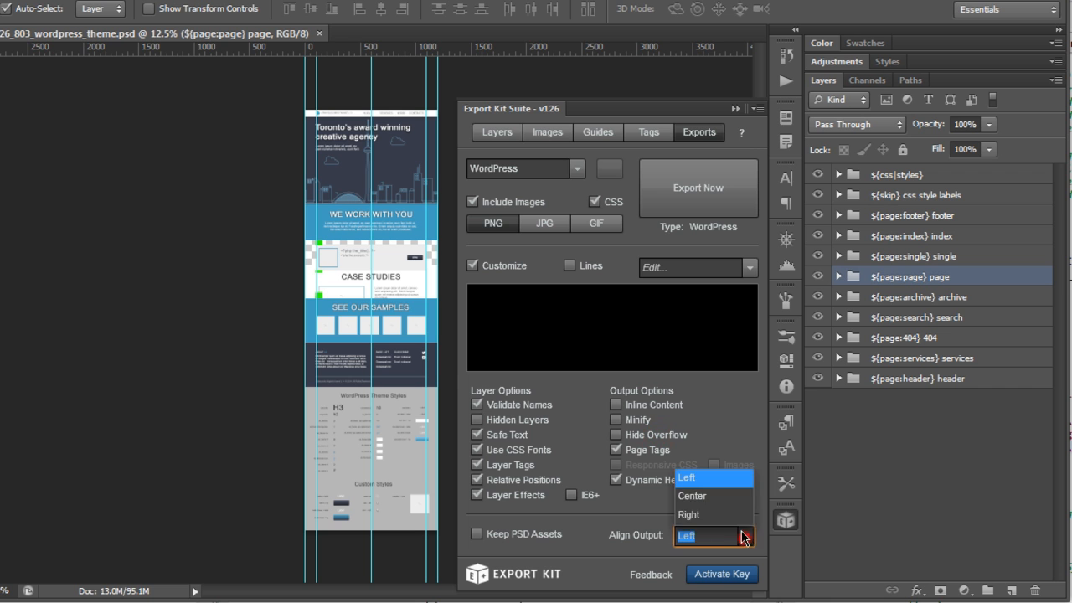
pyautogui.click(727, 496)
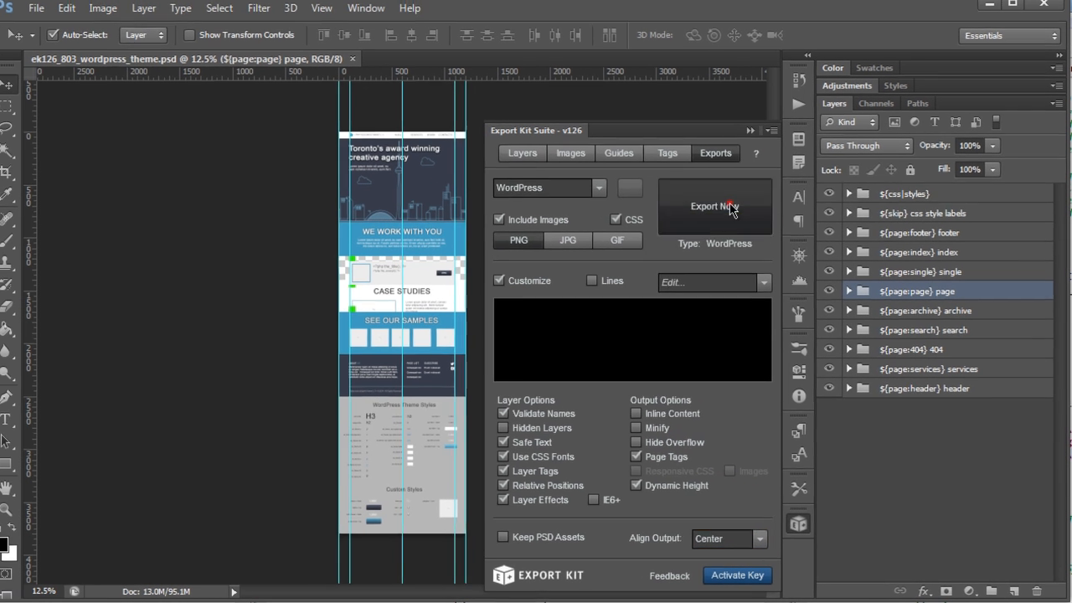
# Step: Run the WordPress theme export and confirm it
pyautogui.click(698, 188)
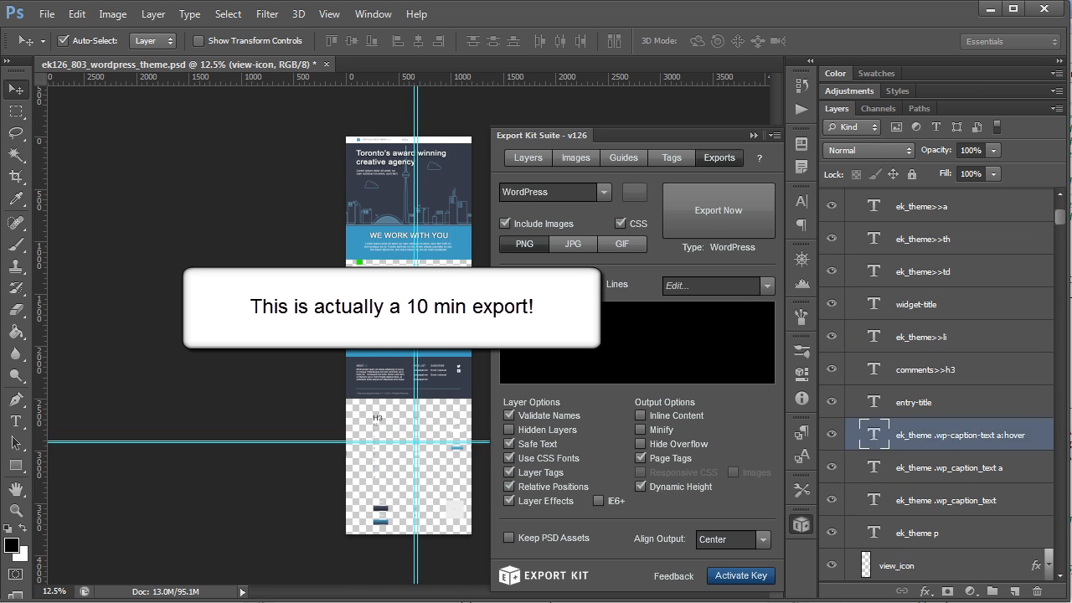
pyautogui.press('Return')
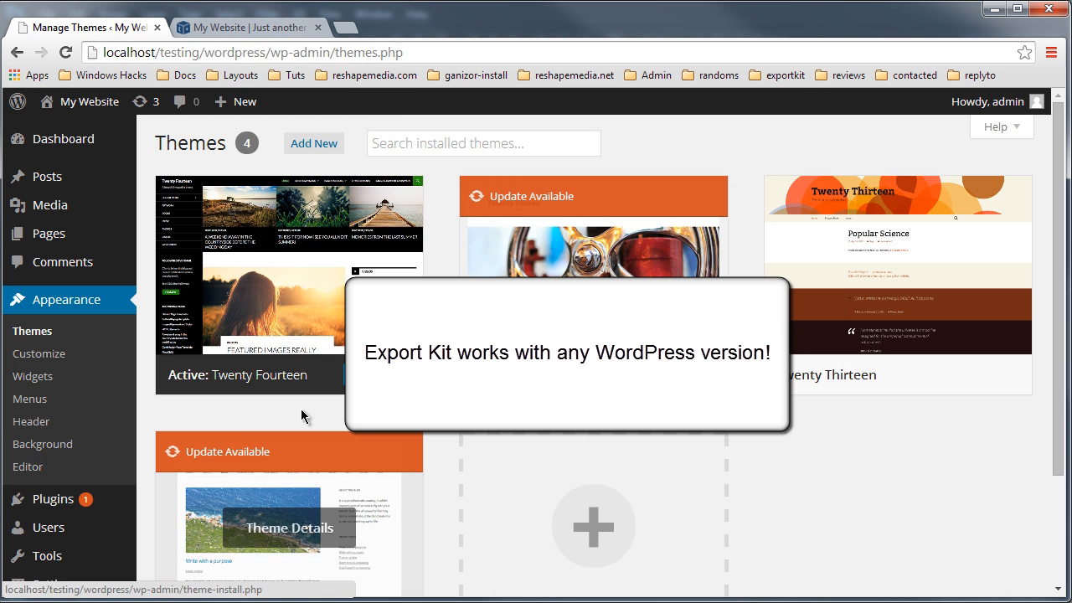
# Step: Switch to the WordPress admin Themes page in the browser and review the installed themes
pyautogui.moveTo(259, 287)
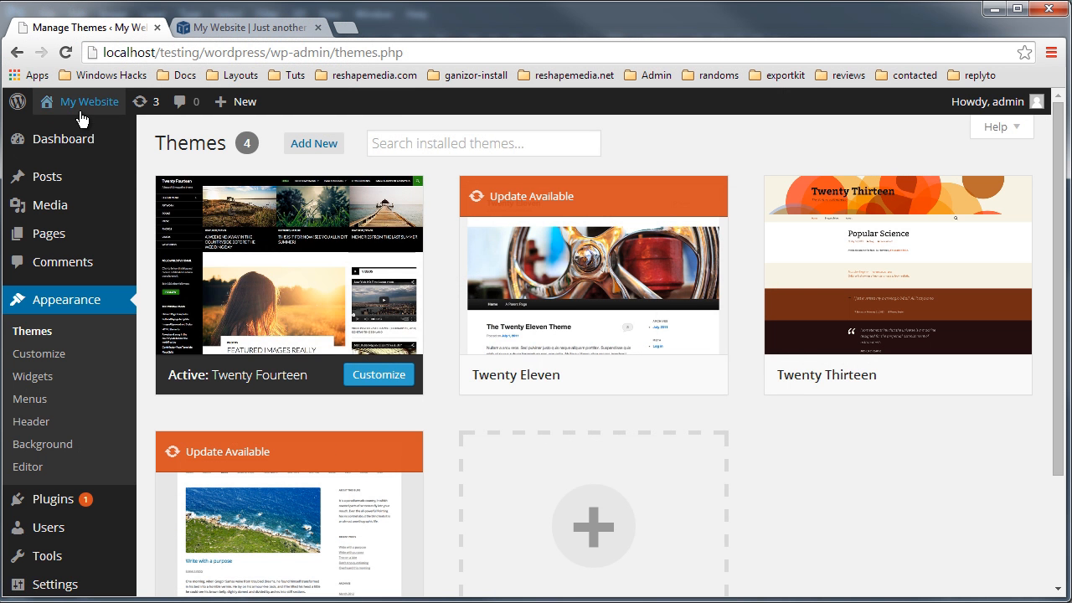
pyautogui.moveTo(477, 366)
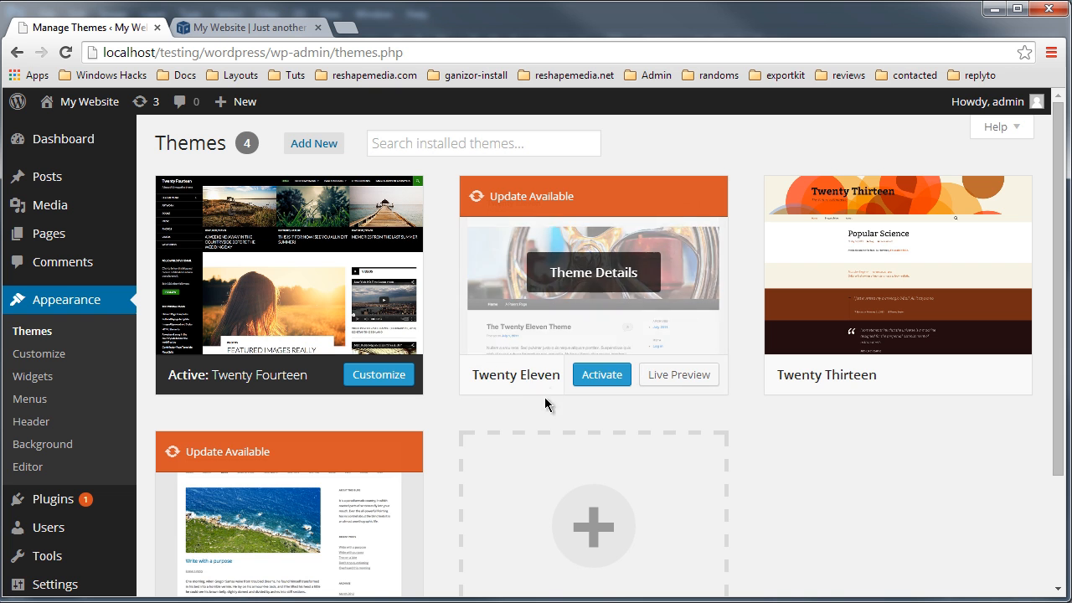
pyautogui.moveTo(331, 488)
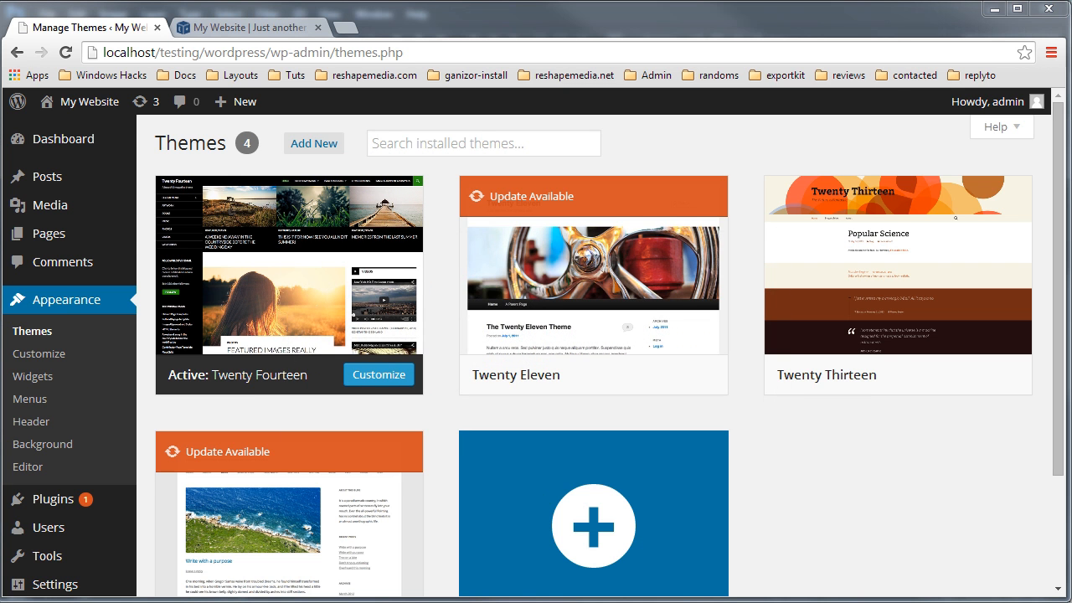
pyautogui.hotkey('alt', 'Tab')
# Step: Copy the exported theme folder from ftml-www/wordpress into the WordPress wp-content/themes folder
pyautogui.hotkey('alt', 'Tab')
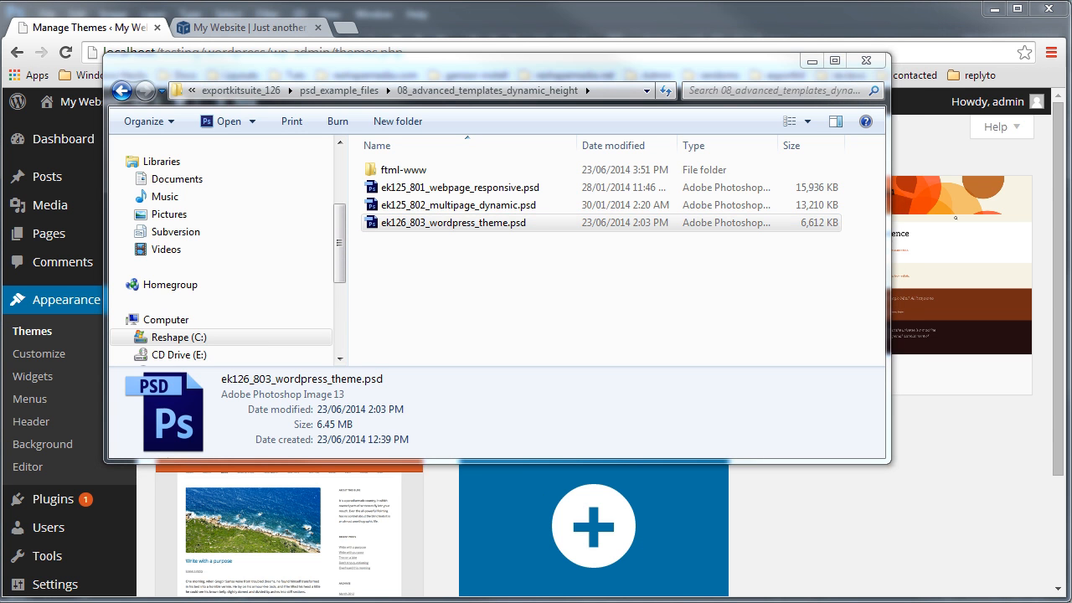
pyautogui.hotkey('alt', 'Tab')
pyautogui.click(856, 335)
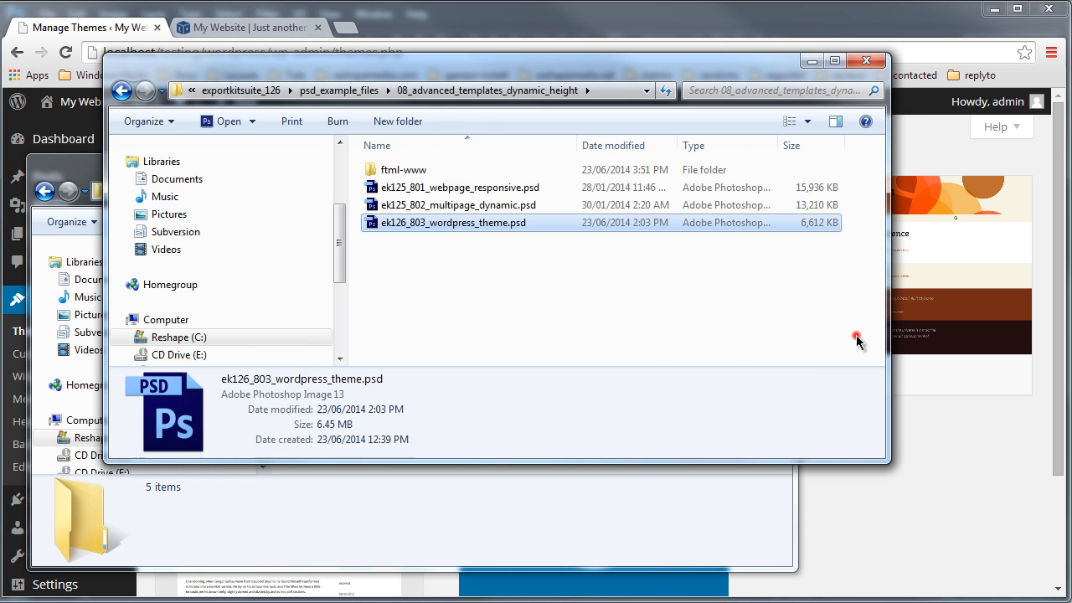
pyautogui.moveTo(581, 58); pyautogui.dragTo(704, 58)
pyautogui.moveTo(535, 75); pyautogui.dragTo(650, 68)
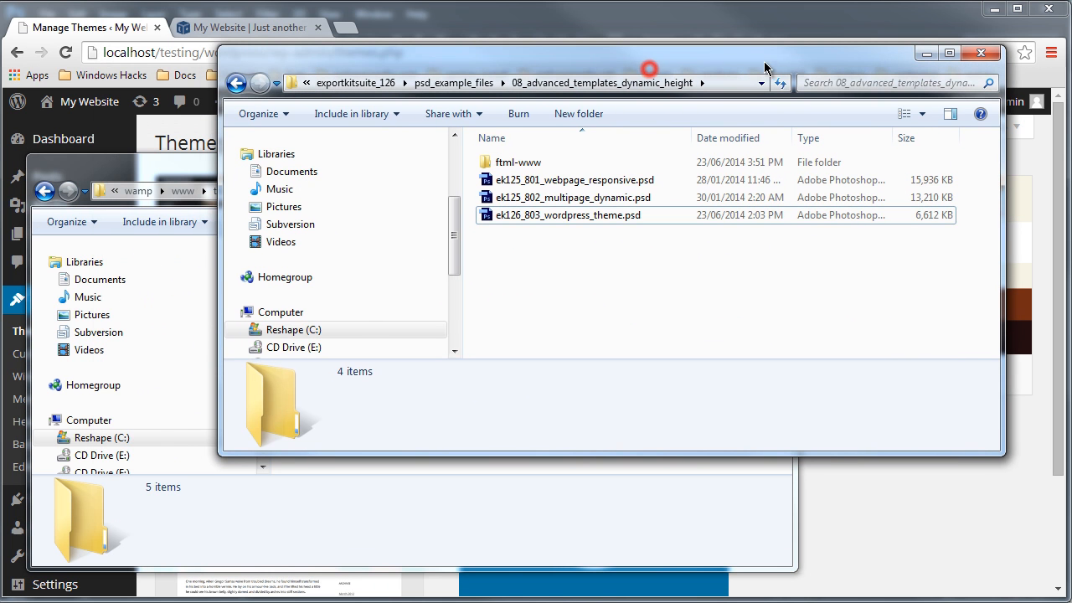
pyautogui.doubleClick(517, 163)
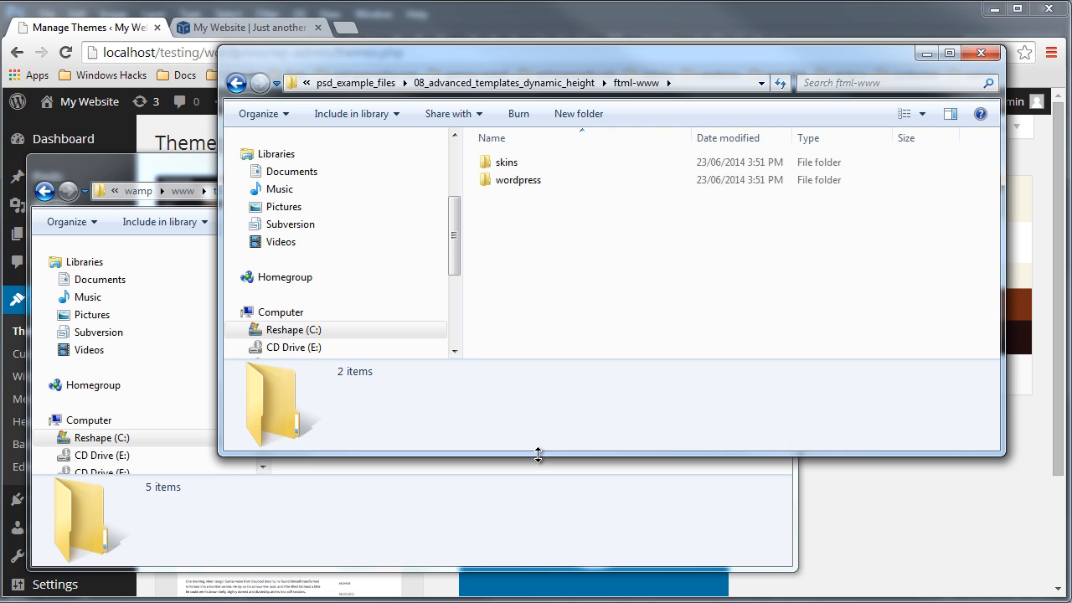
pyautogui.moveTo(538, 453); pyautogui.dragTo(567, 387)
pyautogui.doubleClick(517, 181)
pyautogui.moveTo(543, 162); pyautogui.dragTo(427, 437)
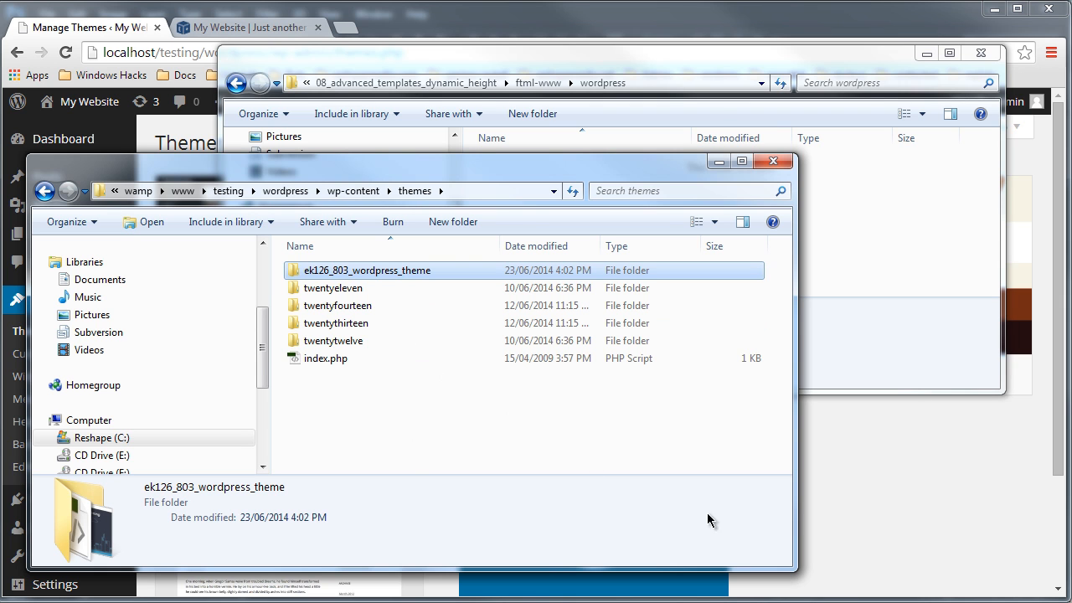
# Step: Return to the browser and reload the WordPress Themes page
pyautogui.click(953, 498)
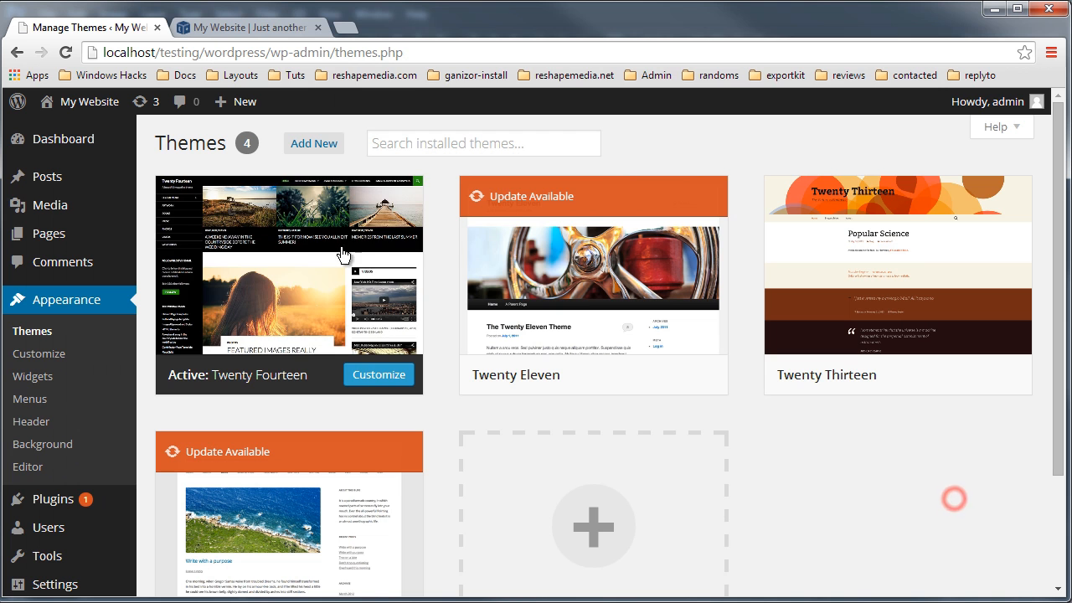
pyautogui.press('F5')
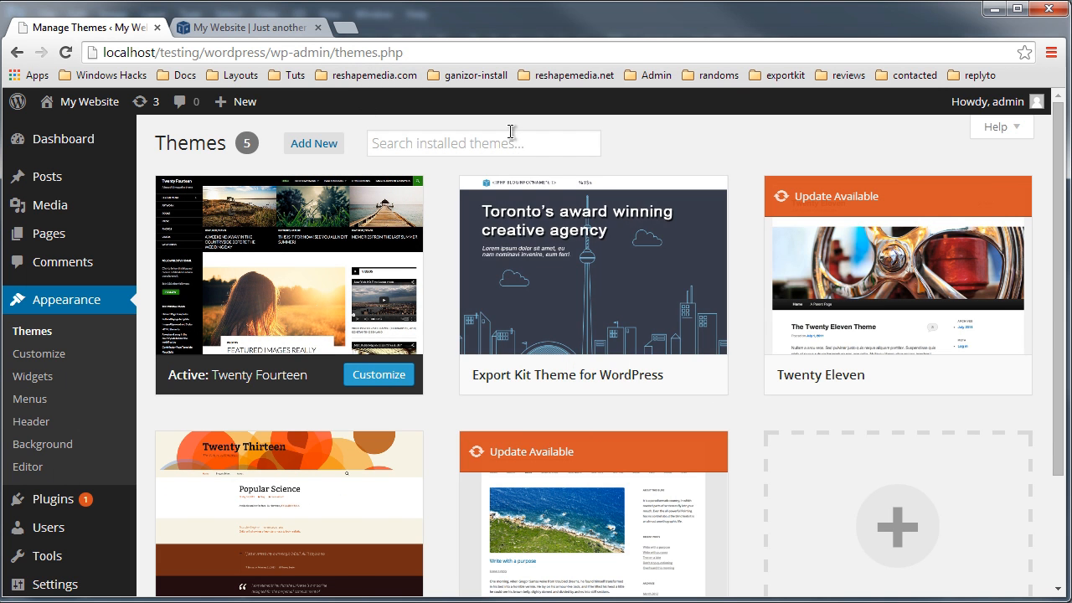
pyautogui.moveTo(641, 332)
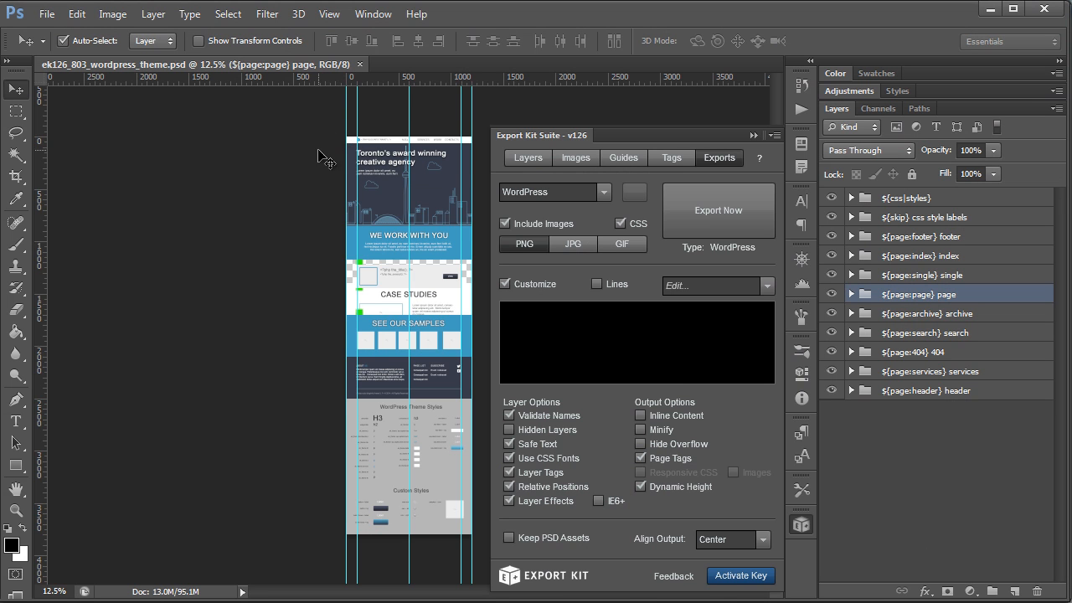
# Step: Back in Photoshop, hide the Export Kit panel and zoom in on the page header design
pyautogui.scroll(5, 444, 204)
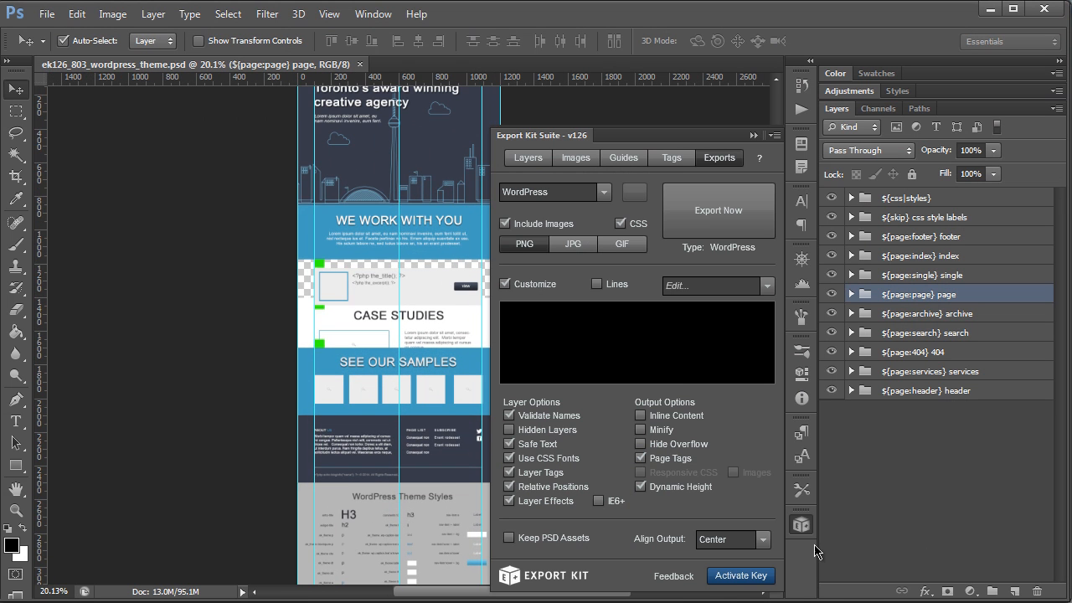
pyautogui.click(809, 532)
pyautogui.scroll(5, 527, 277)
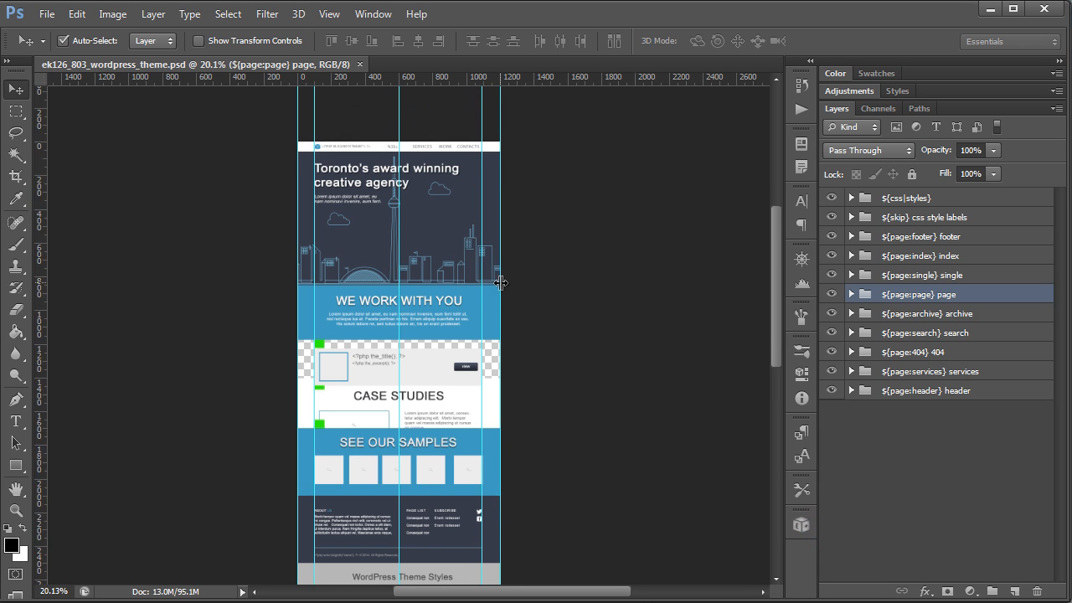
pyautogui.scroll(5, 294, 249)
pyautogui.scroll(1, 251, 218)
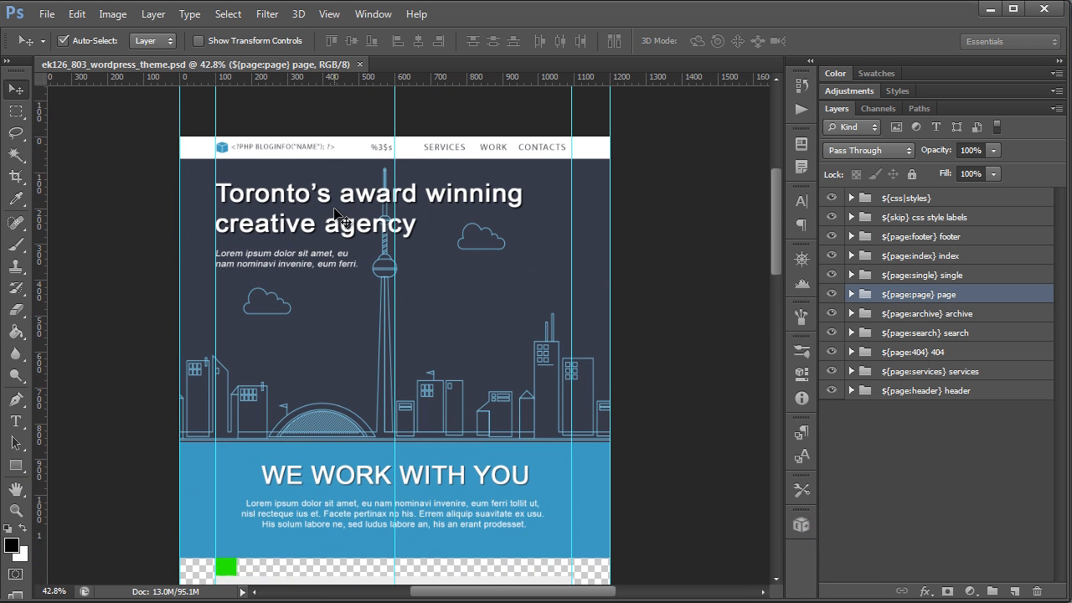
# Step: Switch to the browser, open the website's front-end tab and reload it to view the activated theme
pyautogui.scroll(-1, 383, 310)
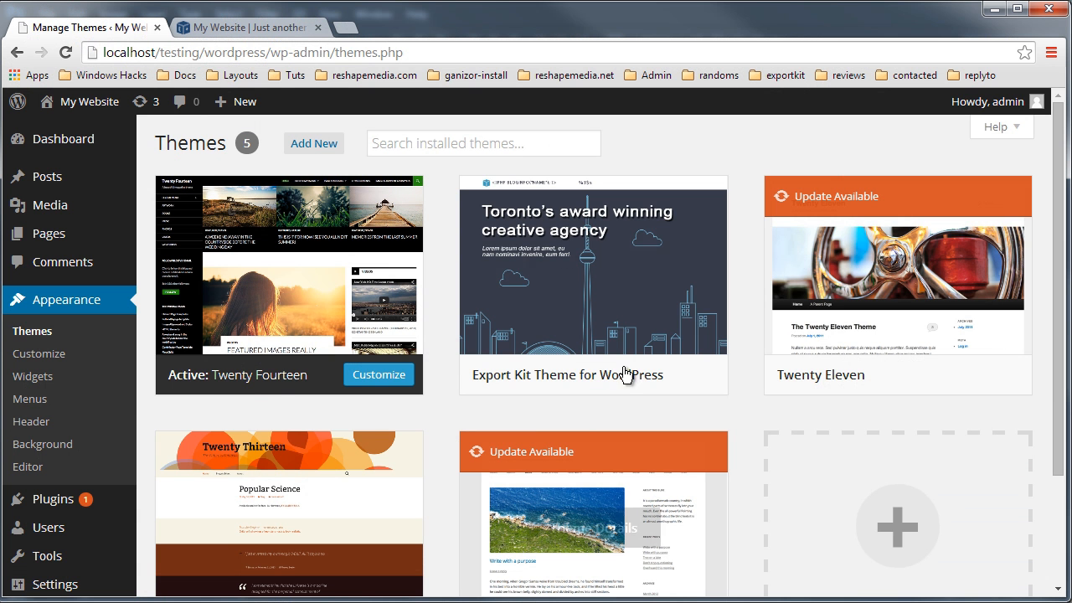
pyautogui.moveTo(600, 311)
pyautogui.click(601, 375)
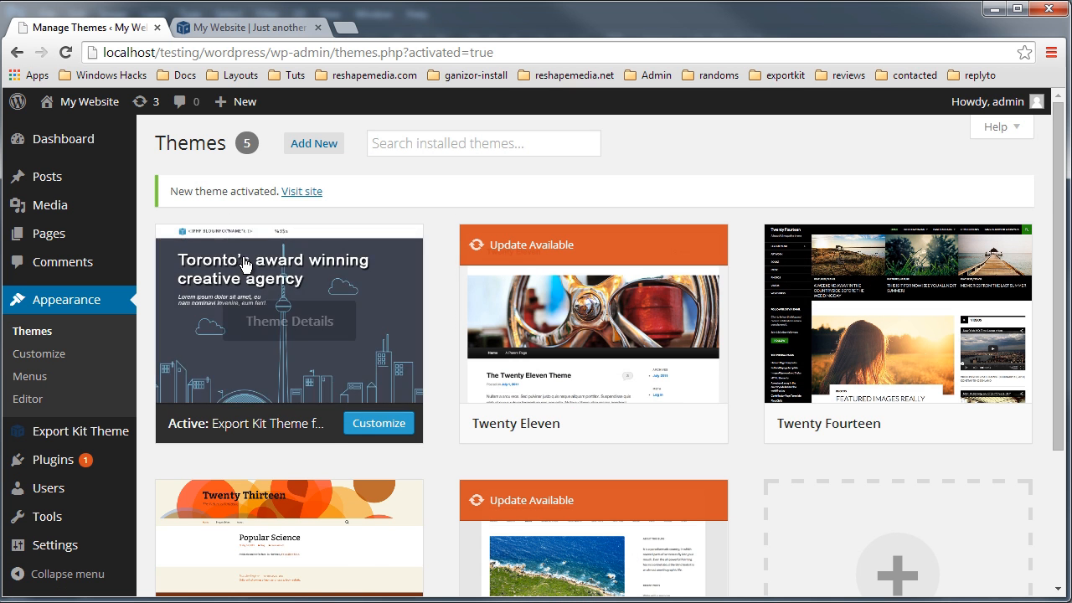
pyautogui.click(259, 27)
pyautogui.scroll(-10, 521, 363)
pyautogui.scroll(10, 518, 460)
pyautogui.click(306, 52)
pyautogui.press('Return')
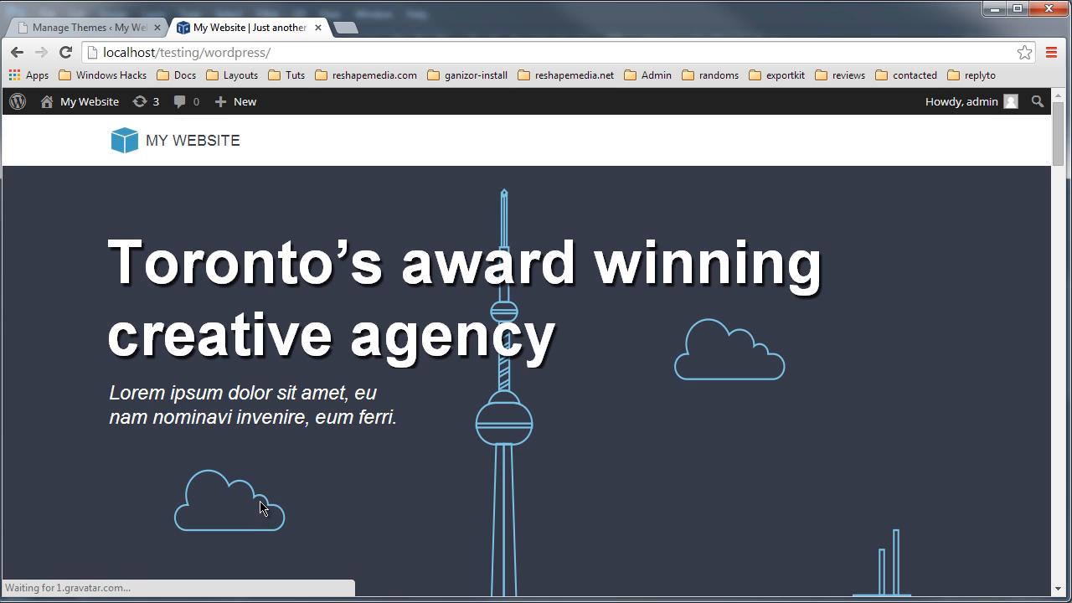
# Step: Scroll through the live front page from header to footer and back to compare it with the design
pyautogui.scroll(-20, 620, 407)
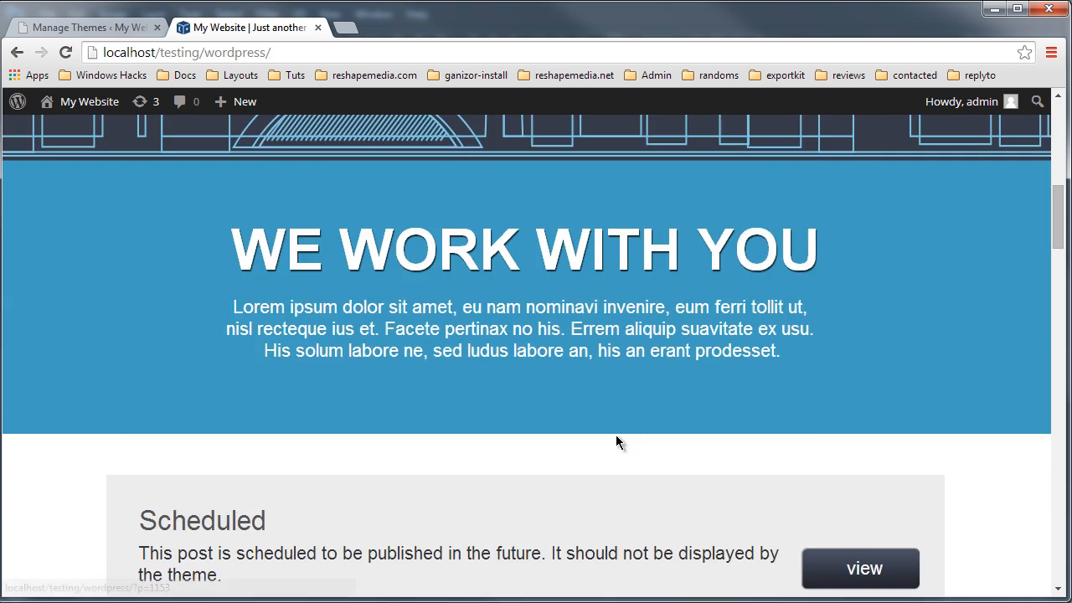
pyautogui.scroll(-20, 622, 460)
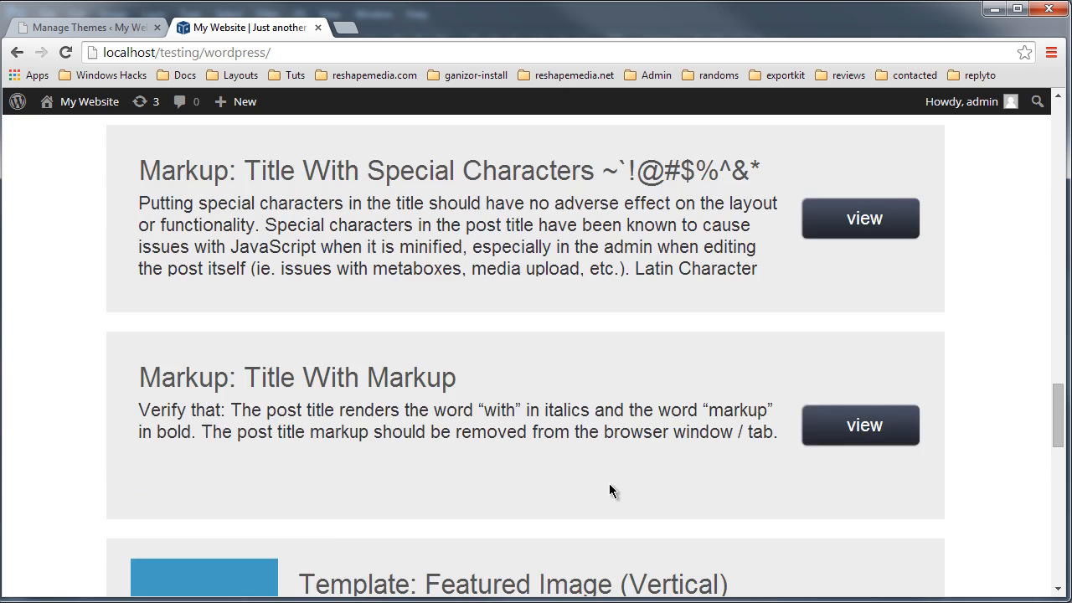
pyautogui.scroll(-5, 596, 492)
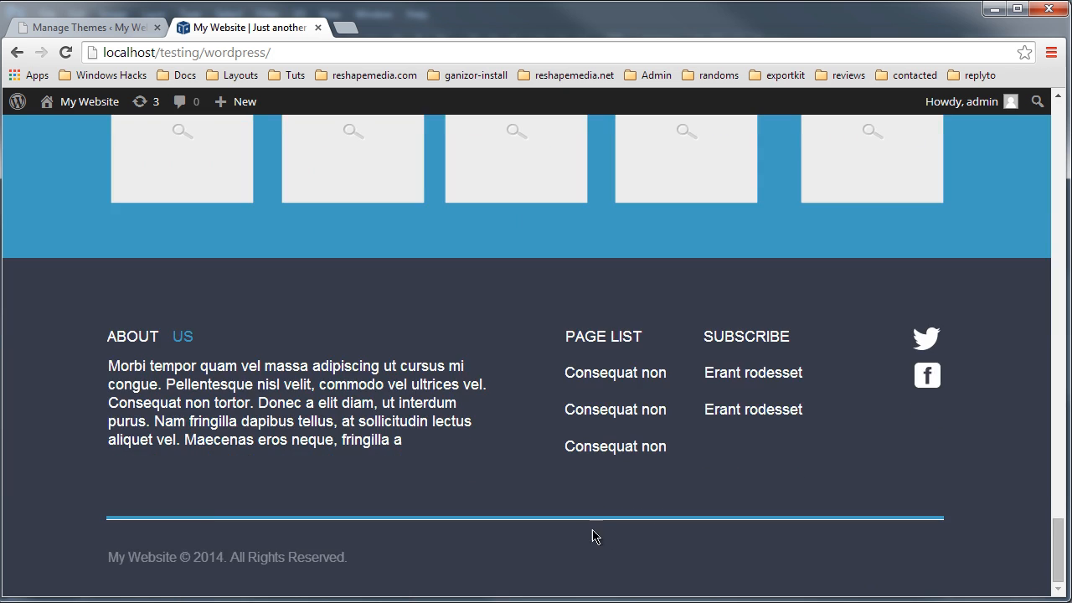
pyautogui.scroll(15, 591, 533)
pyautogui.scroll(15, 563, 539)
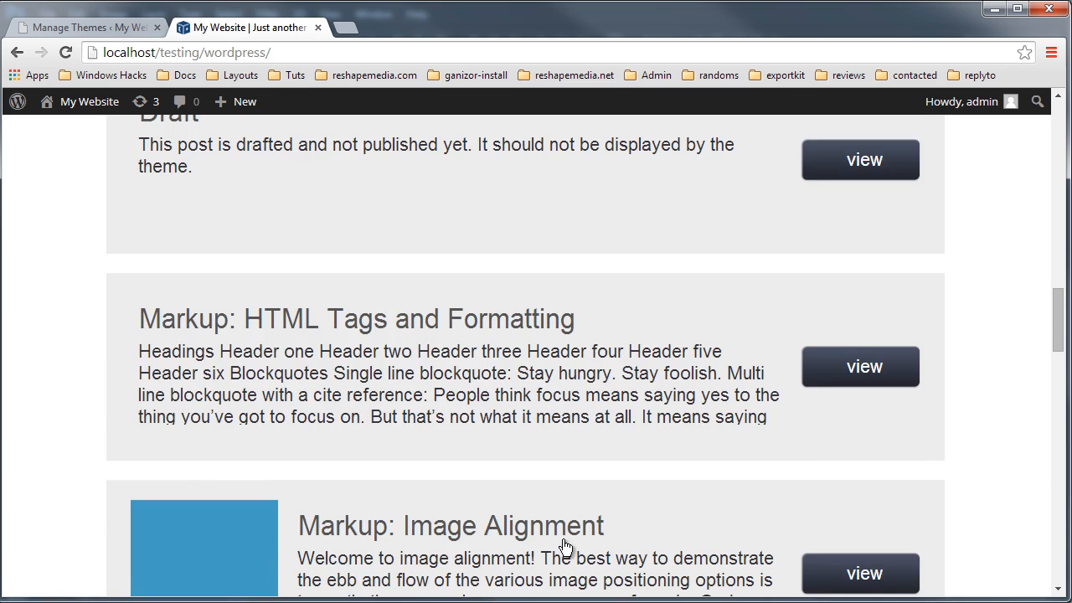
pyautogui.scroll(10, 557, 540)
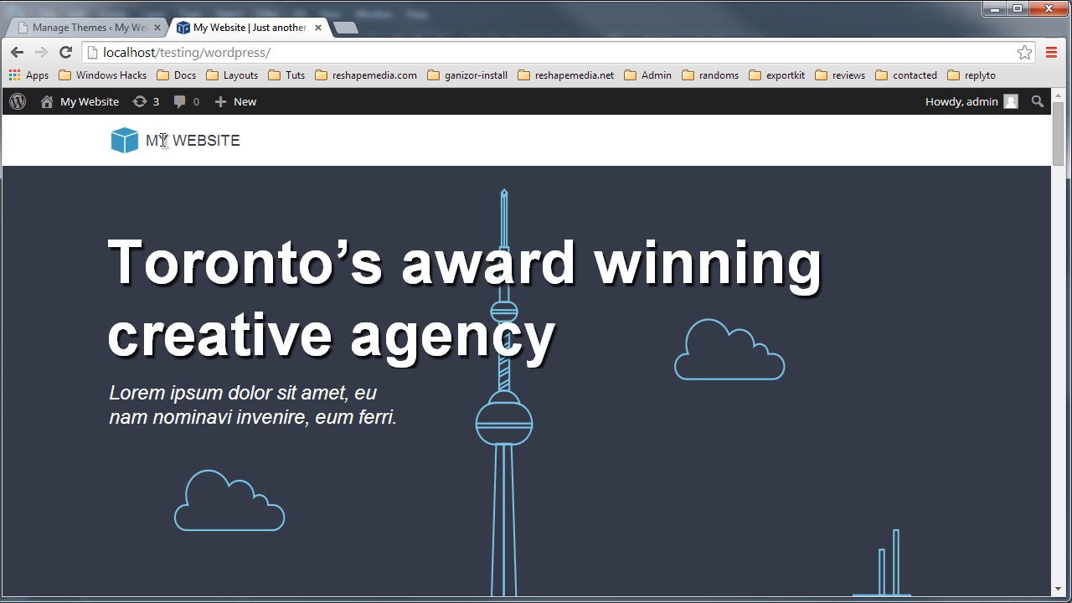
# Step: In Photoshop, select the header's wp_nav_menu group layer and highlight the Header Menu part of its name
pyautogui.moveTo(64, 107)
pyautogui.hotkey('alt', 'Tab')
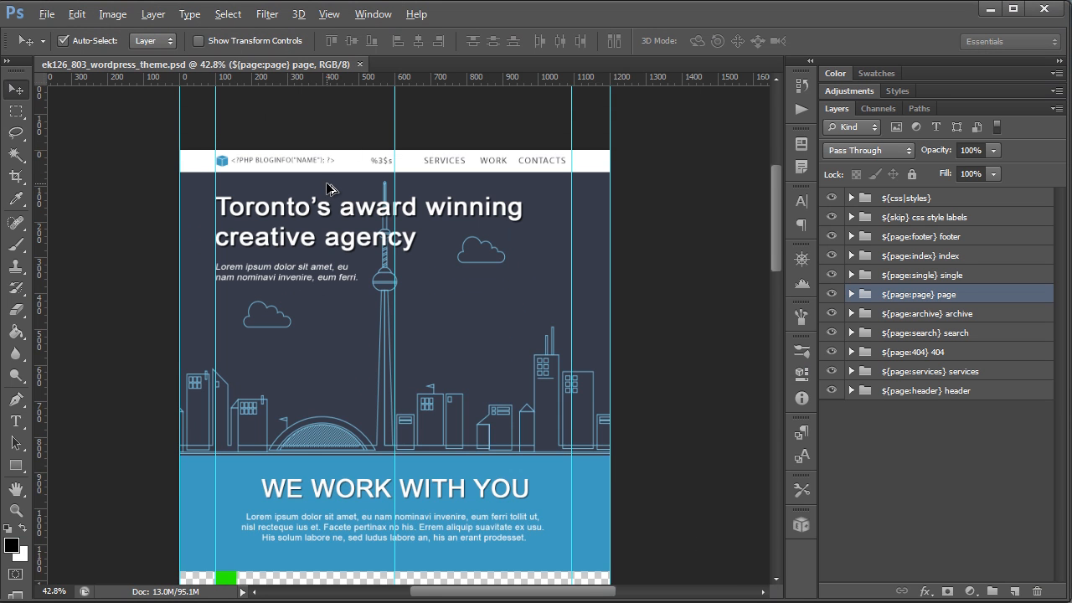
pyautogui.scroll(3, 269, 118)
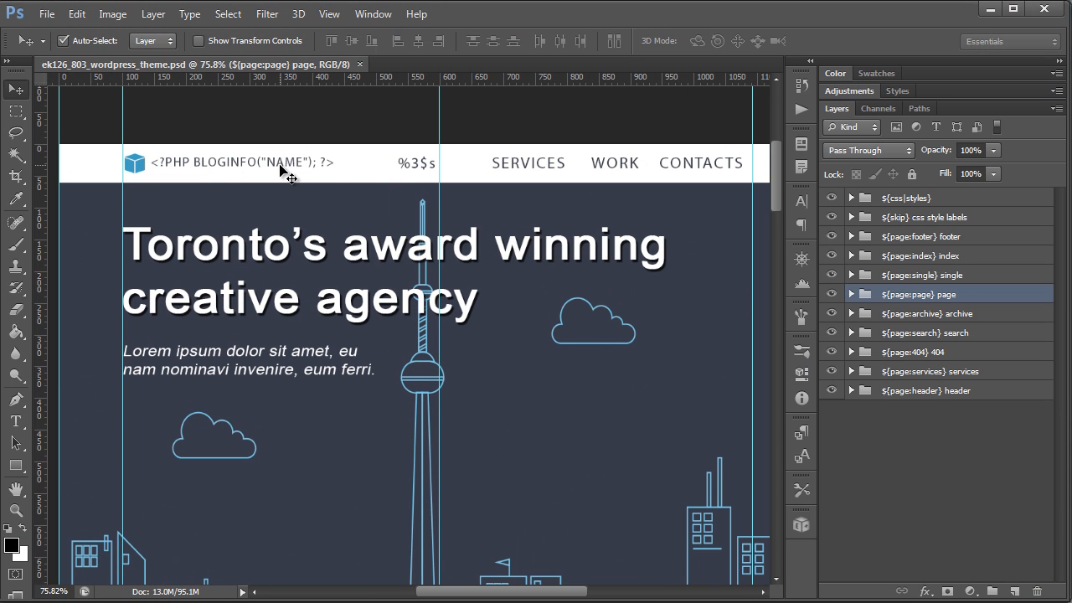
pyautogui.click(417, 166)
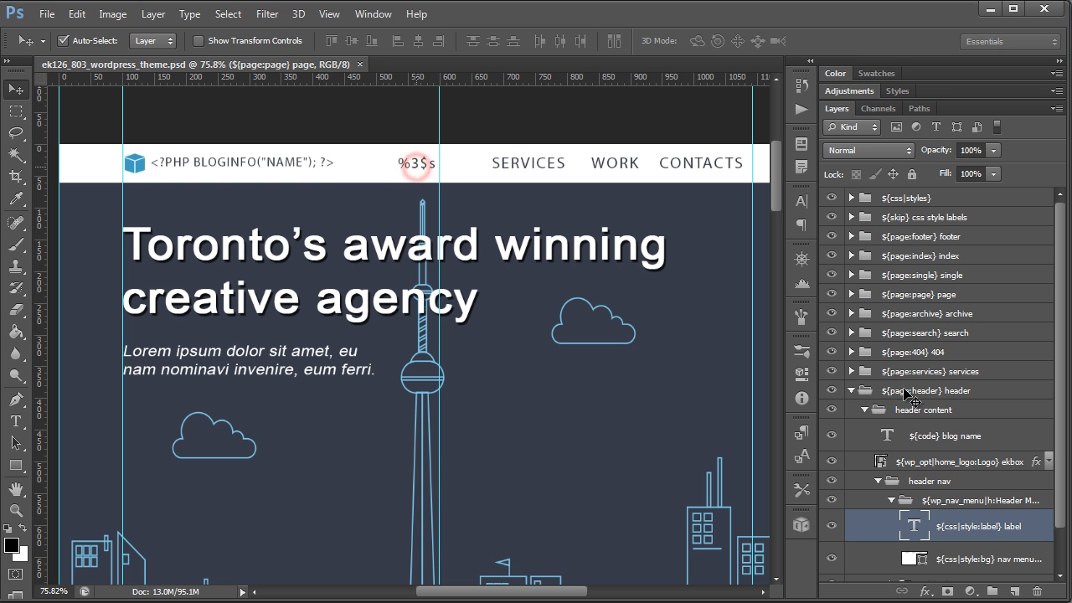
pyautogui.click(1010, 502)
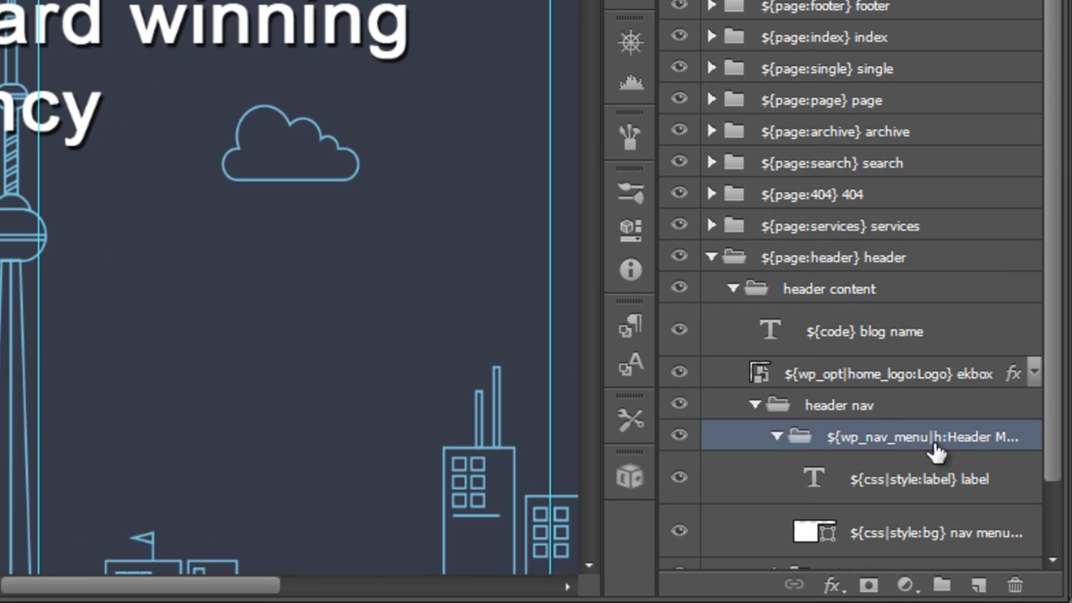
pyautogui.doubleClick(969, 437)
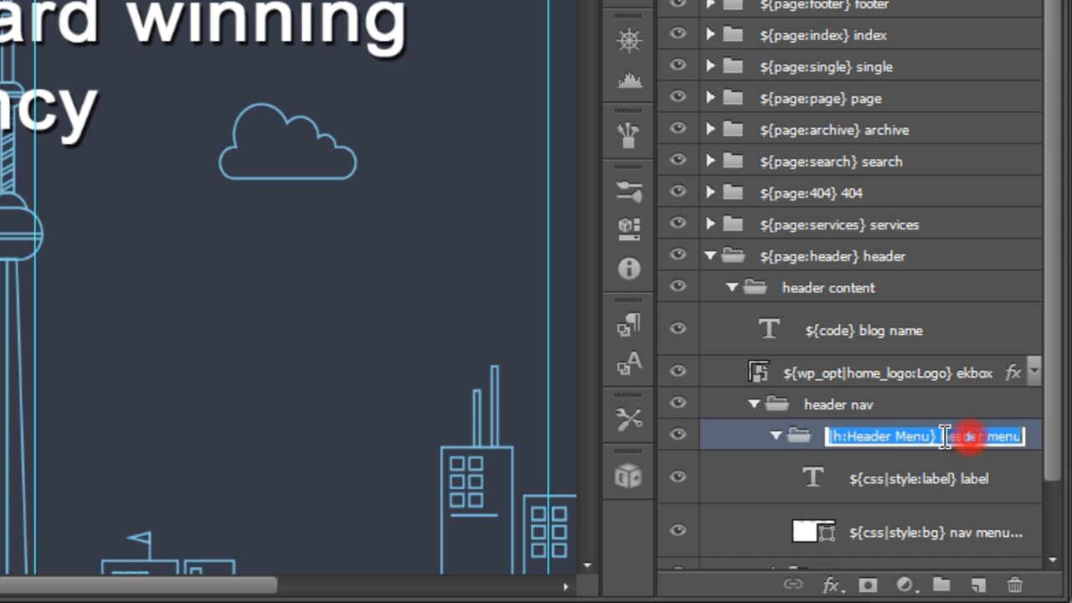
pyautogui.click(897, 442)
pyautogui.moveTo(847, 435); pyautogui.dragTo(930, 433)
pyautogui.click(954, 444)
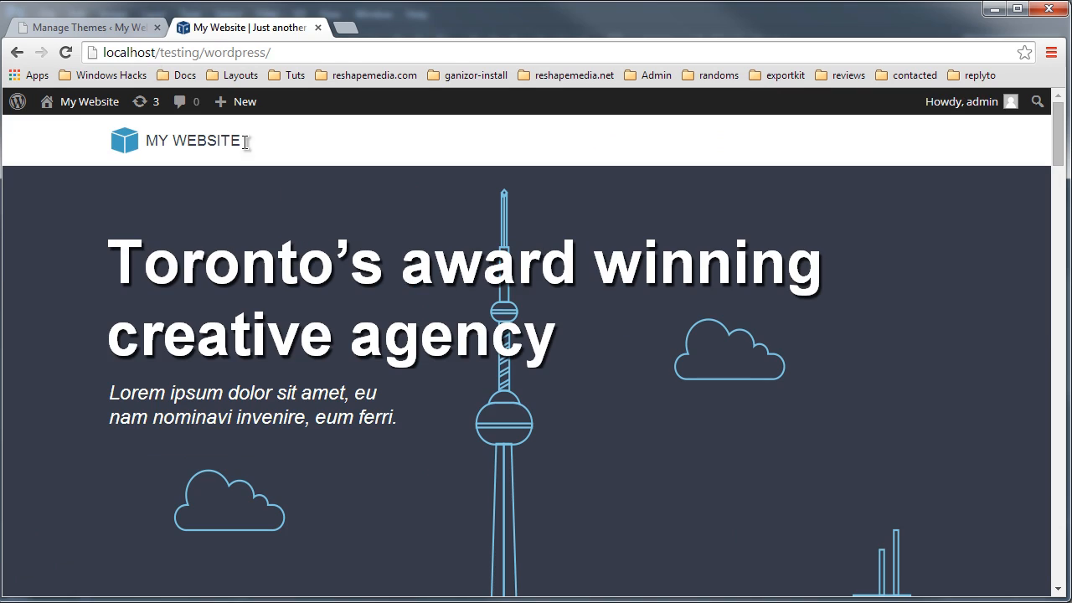
# Step: In the WordPress admin, open the Menus page and load the Short menu for editing
pyautogui.click(100, 32)
pyautogui.click(37, 379)
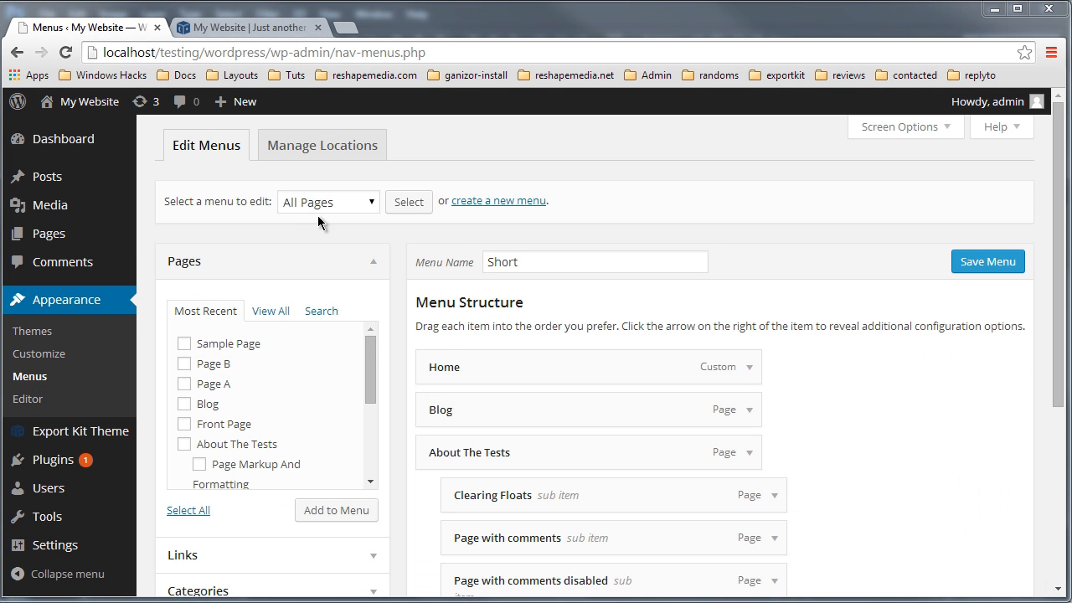
pyautogui.click(353, 201)
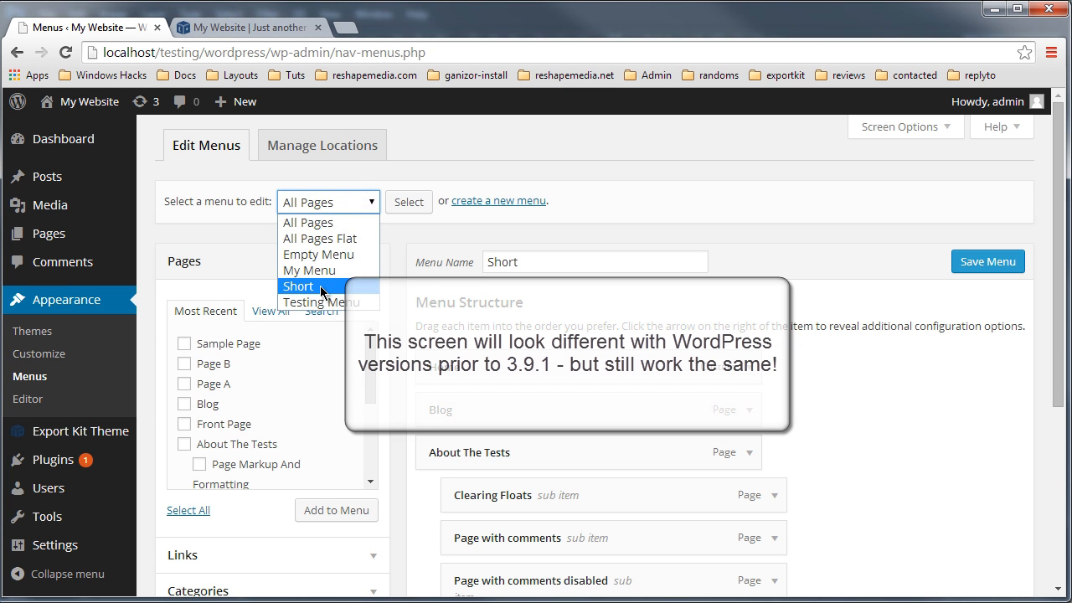
pyautogui.click(321, 286)
pyautogui.click(422, 202)
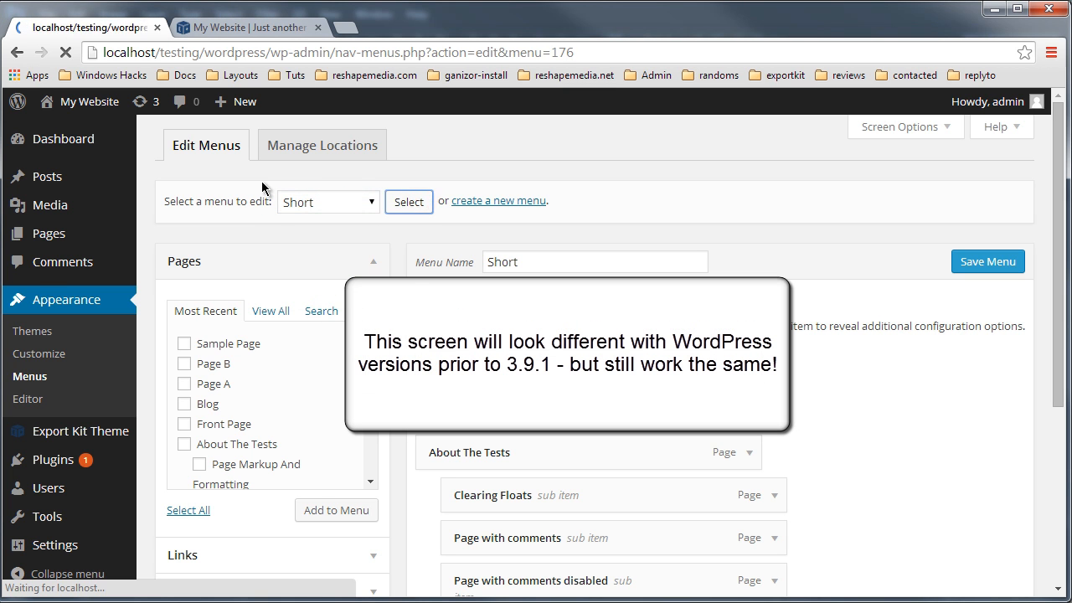
# Step: Open the Manage Locations tab and highlight the Header Menu theme location name
pyautogui.click(307, 148)
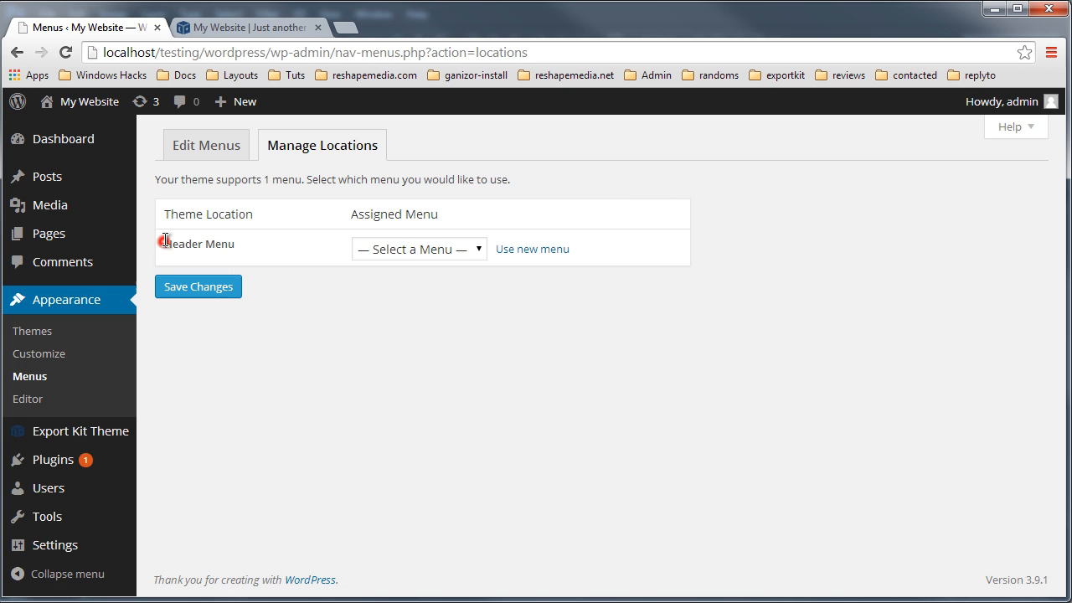
pyautogui.moveTo(166, 240); pyautogui.dragTo(235, 244)
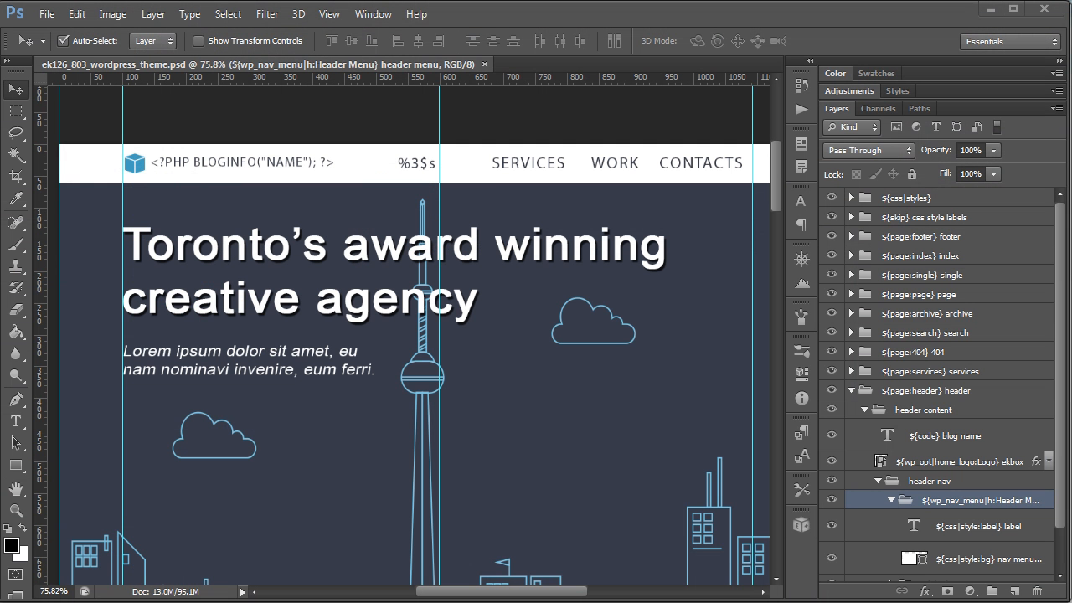
# Step: In Photoshop, open the nav menu group layer's name and highlight its Header Menu label for comparison
pyautogui.doubleClick(1023, 500)
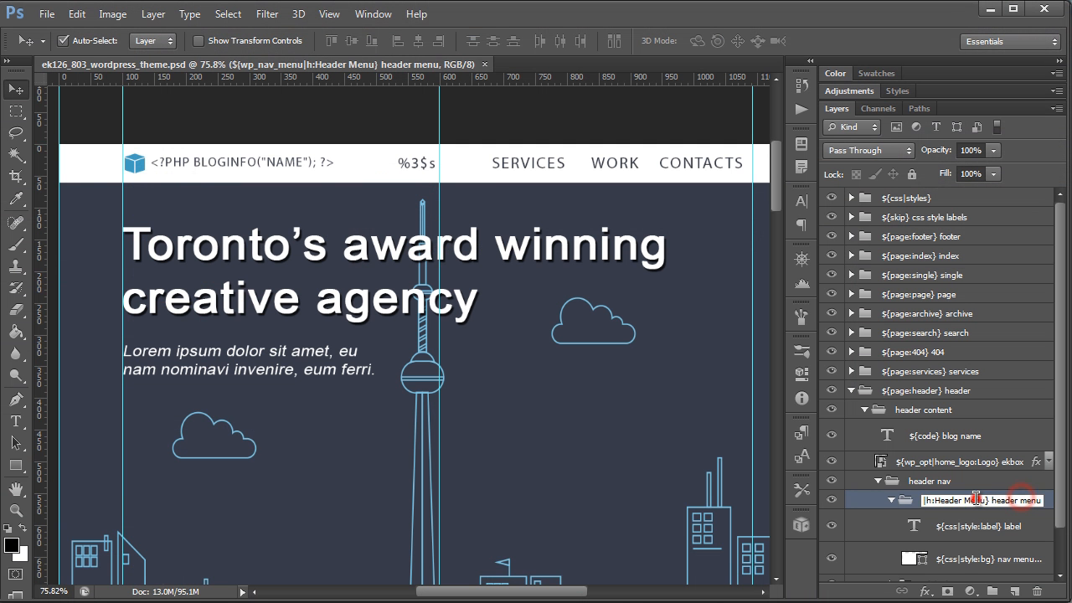
pyautogui.moveTo(932, 501); pyautogui.dragTo(986, 502)
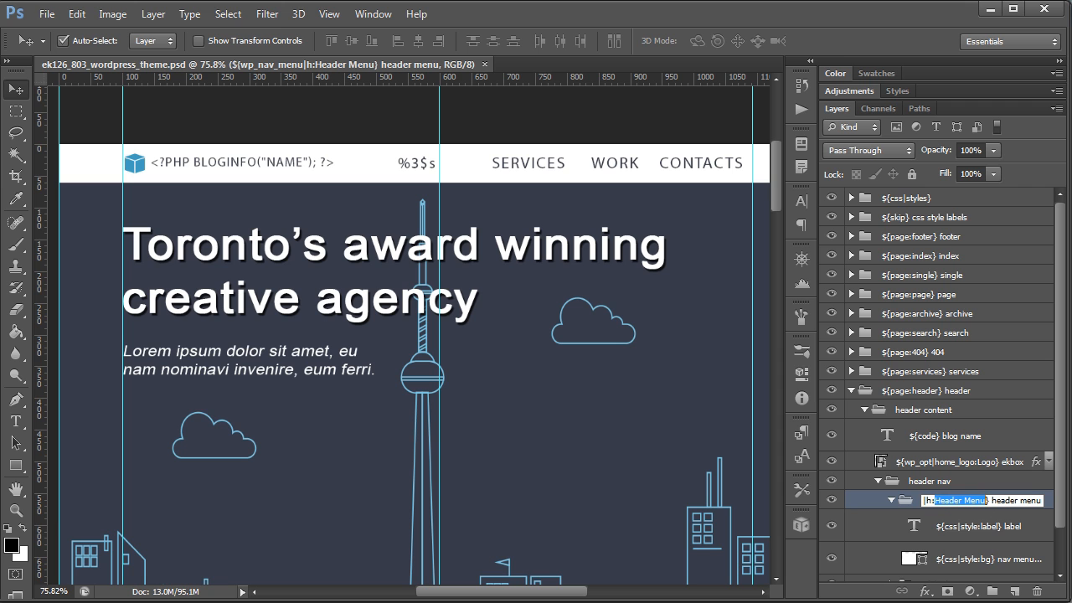
pyautogui.hotkey('alt', 'Tab')
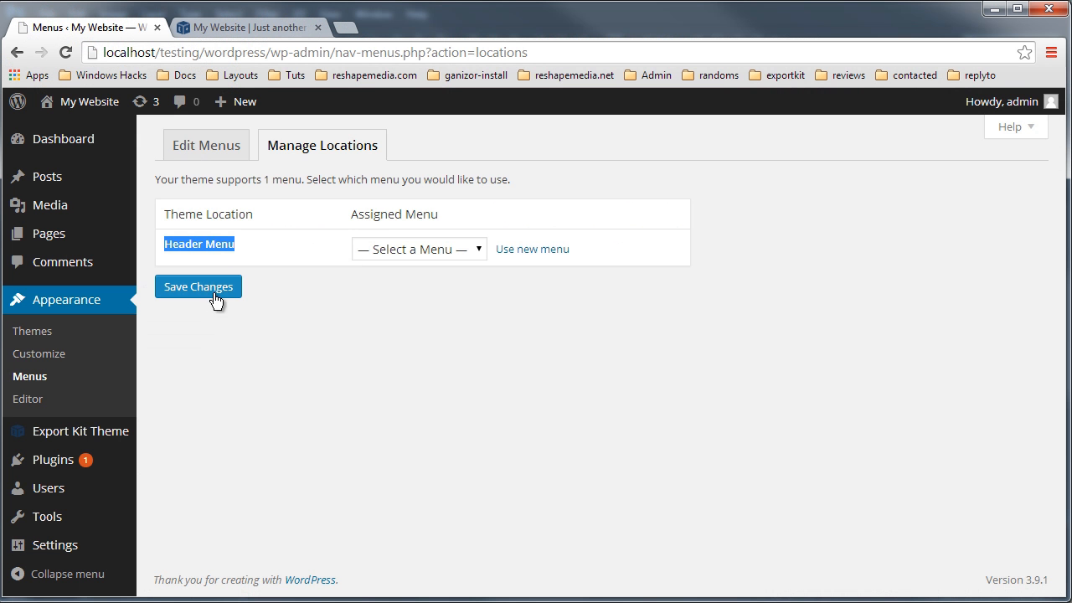
# Step: Assign the Short menu to the Header Menu location and save the changes
pyautogui.click(369, 244)
pyautogui.click(398, 351)
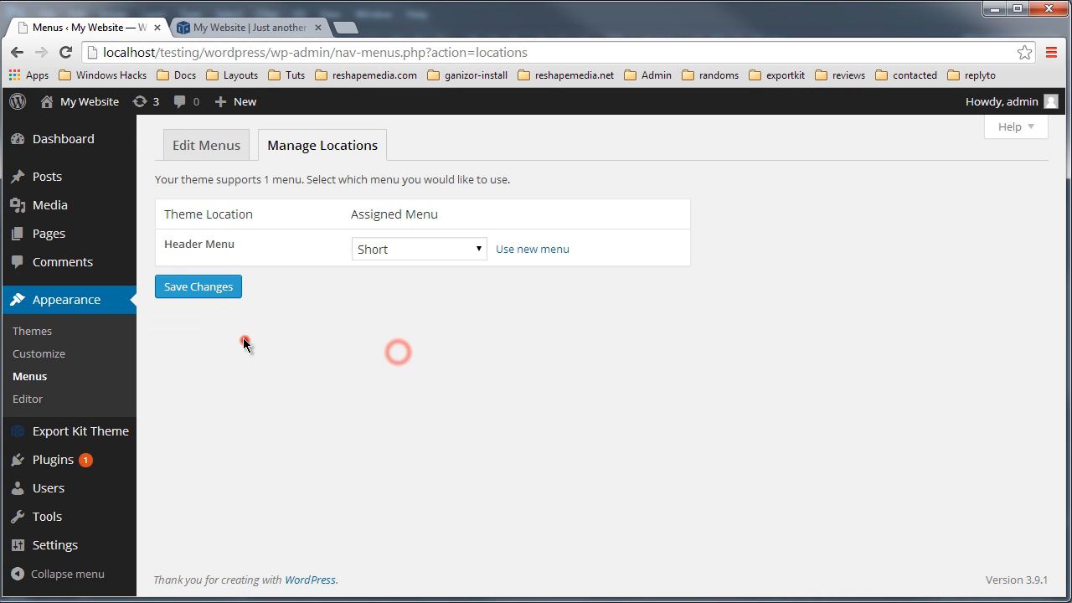
pyautogui.click(212, 294)
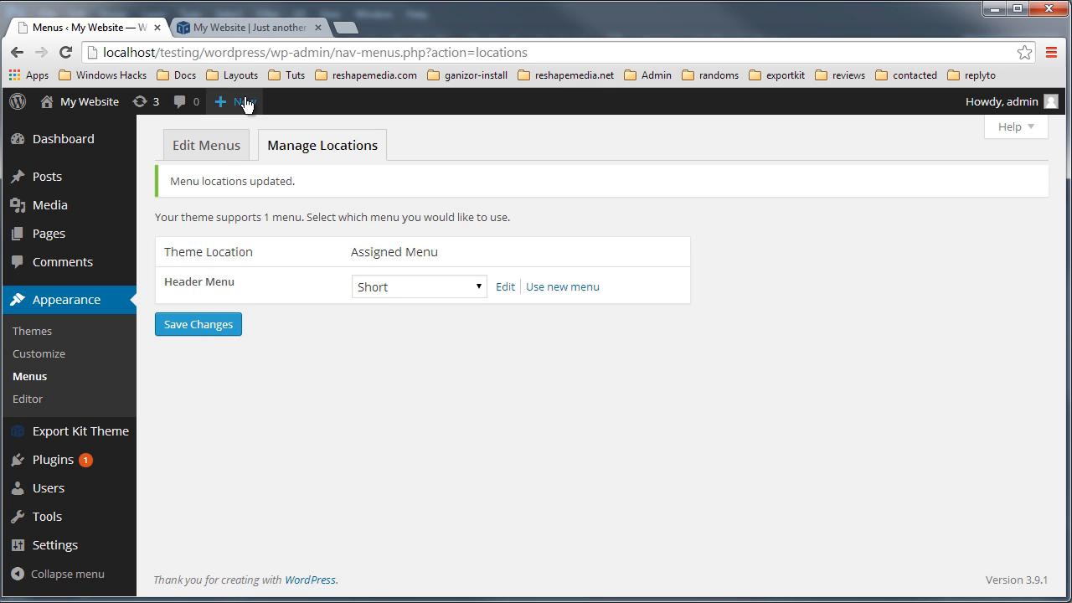
pyautogui.click(211, 322)
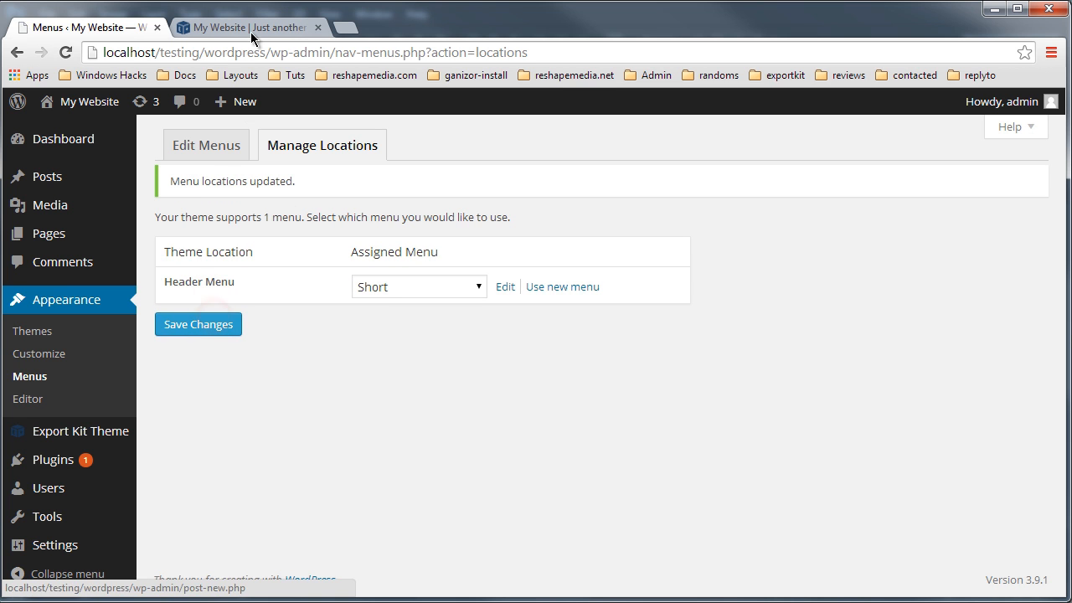
# Step: Switch to the website tab and reload the front page to see the header menu
pyautogui.click(250, 31)
pyautogui.click(287, 52)
pyautogui.press('Return')
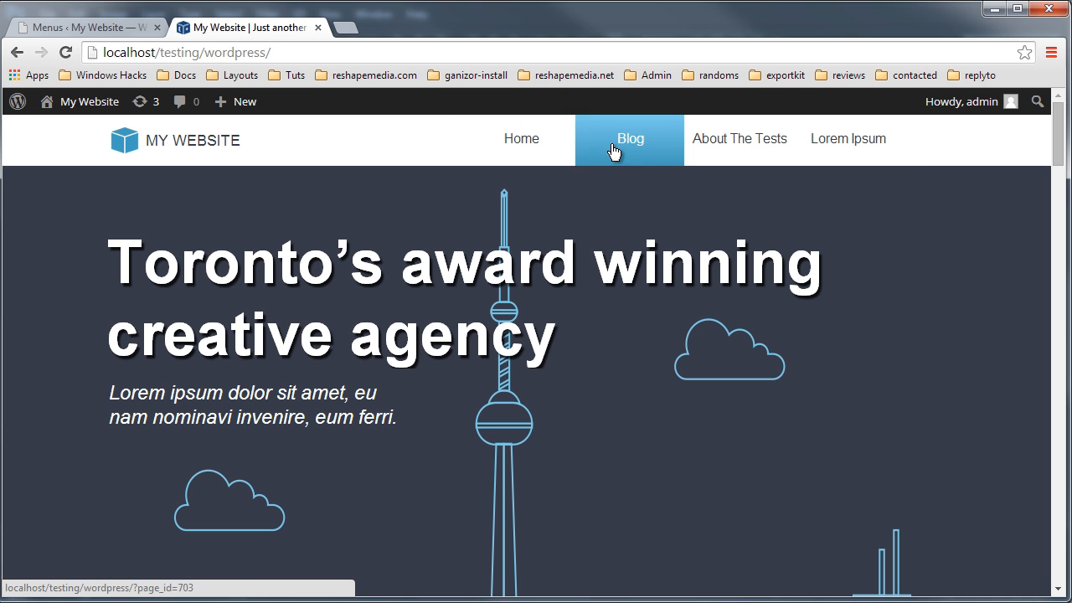
# Step: In Photoshop, inspect the nav menu's label and background layers inside the header nav group
pyautogui.hotkey('alt', 'Tab')
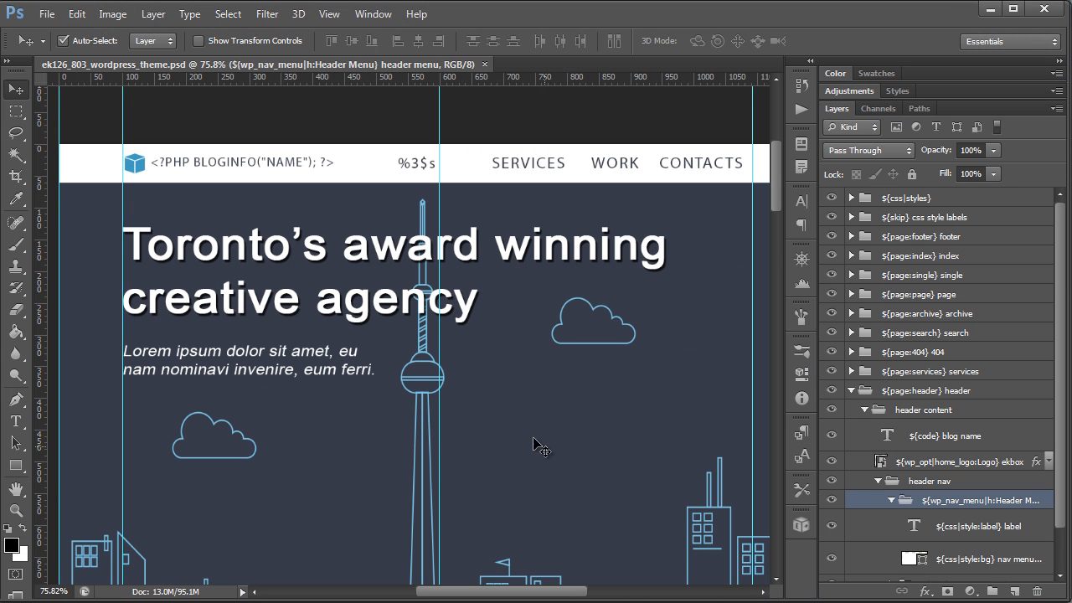
pyautogui.click(423, 163)
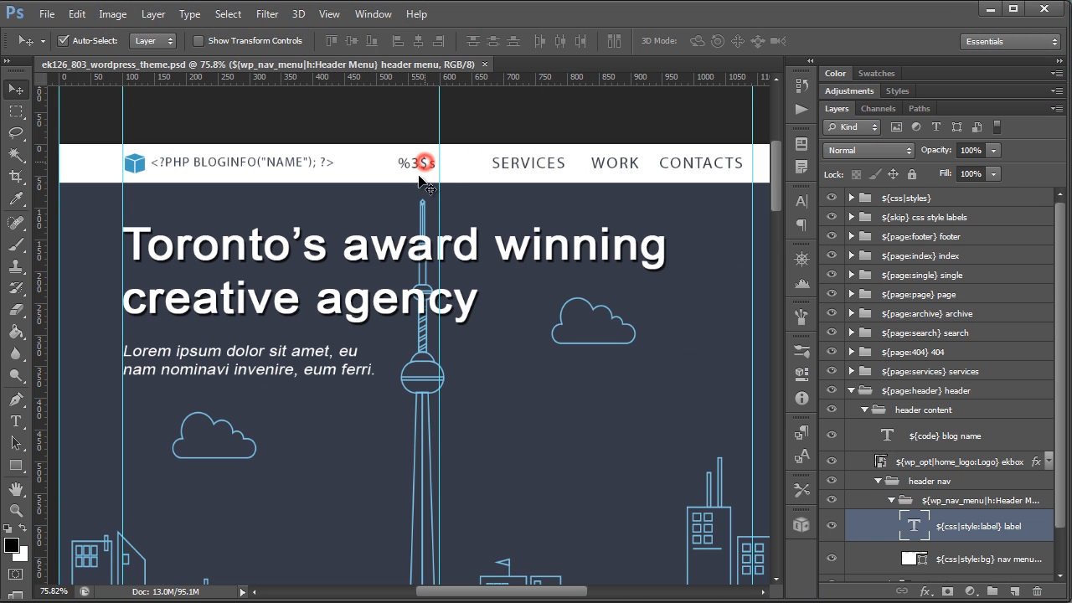
pyautogui.doubleClick(990, 503)
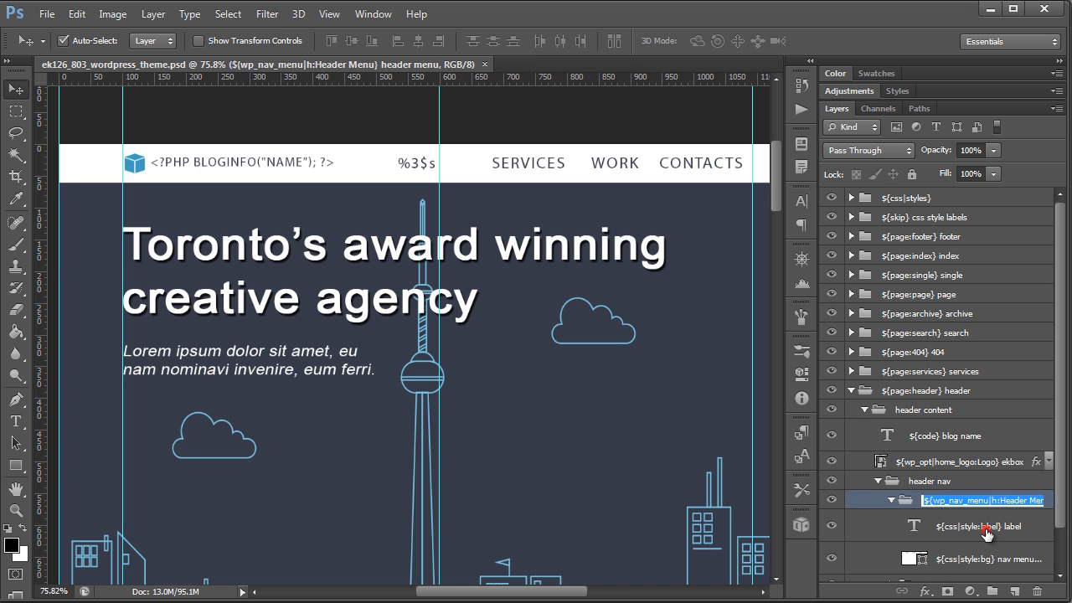
pyautogui.click(979, 527)
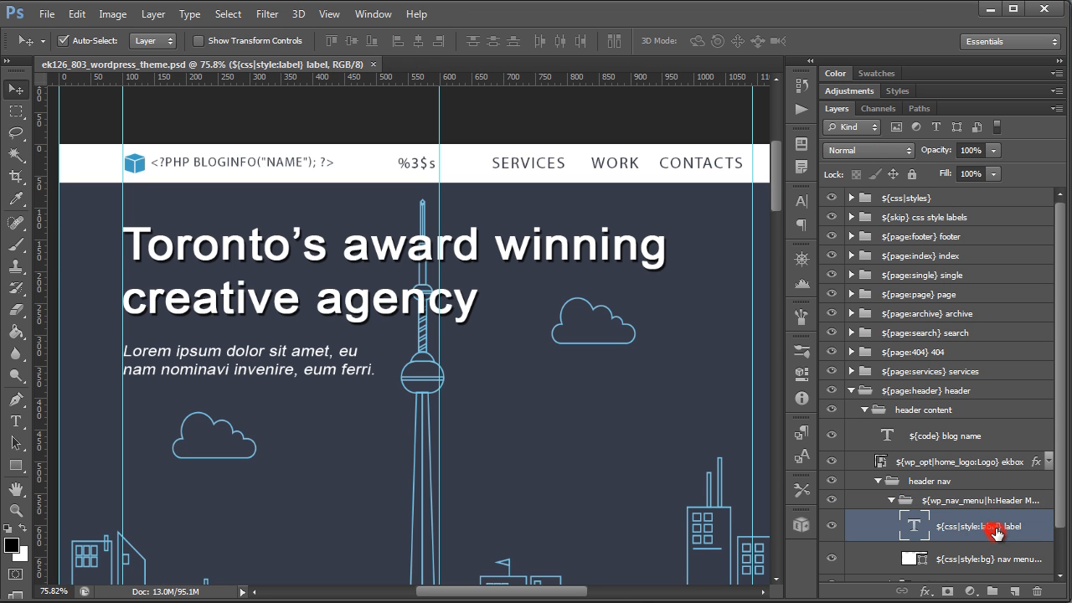
pyautogui.click(983, 559)
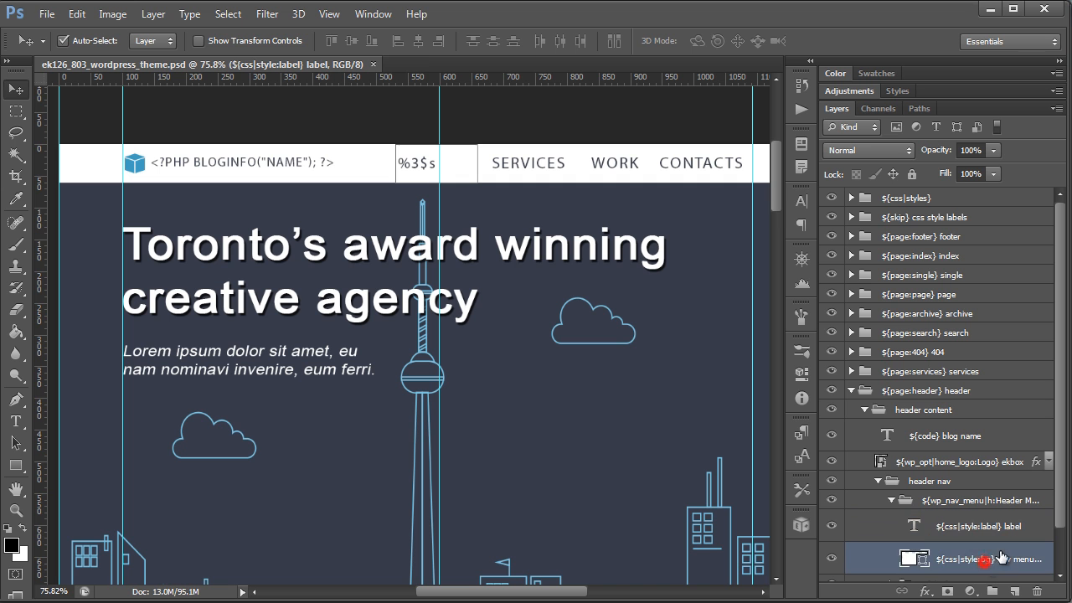
pyautogui.click(568, 369)
pyautogui.scroll(-3, 509, 460)
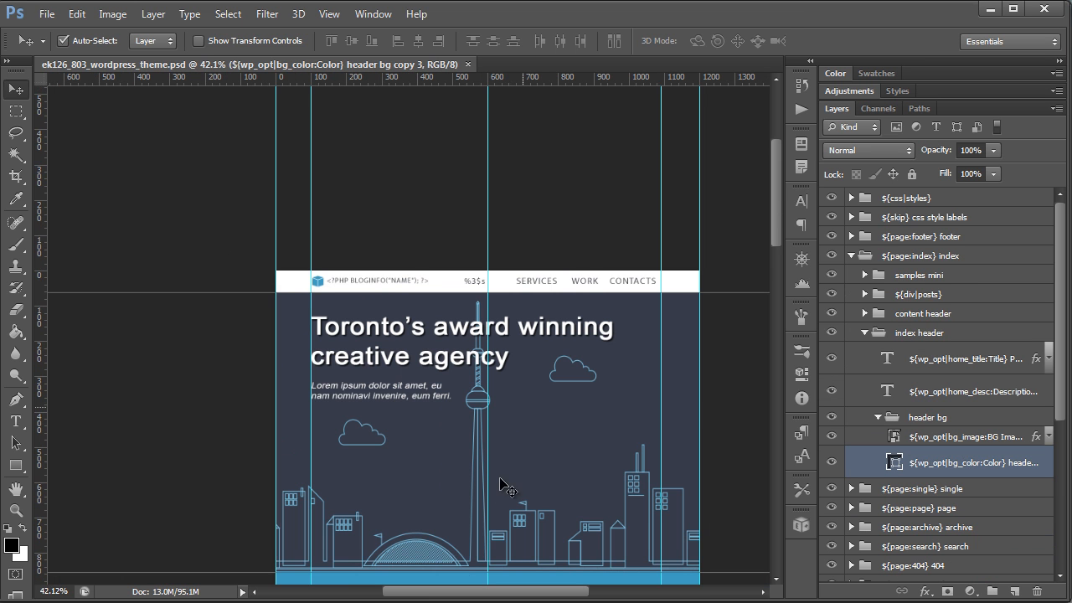
# Step: Scroll through the WordPress Theme Styles section to examine the nav-item and hover style samples
pyautogui.hscroll(1, 520, 460)
pyautogui.scroll(-3, 507, 463)
pyautogui.scroll(2, 464, 435)
pyautogui.scroll(-1, 462, 436)
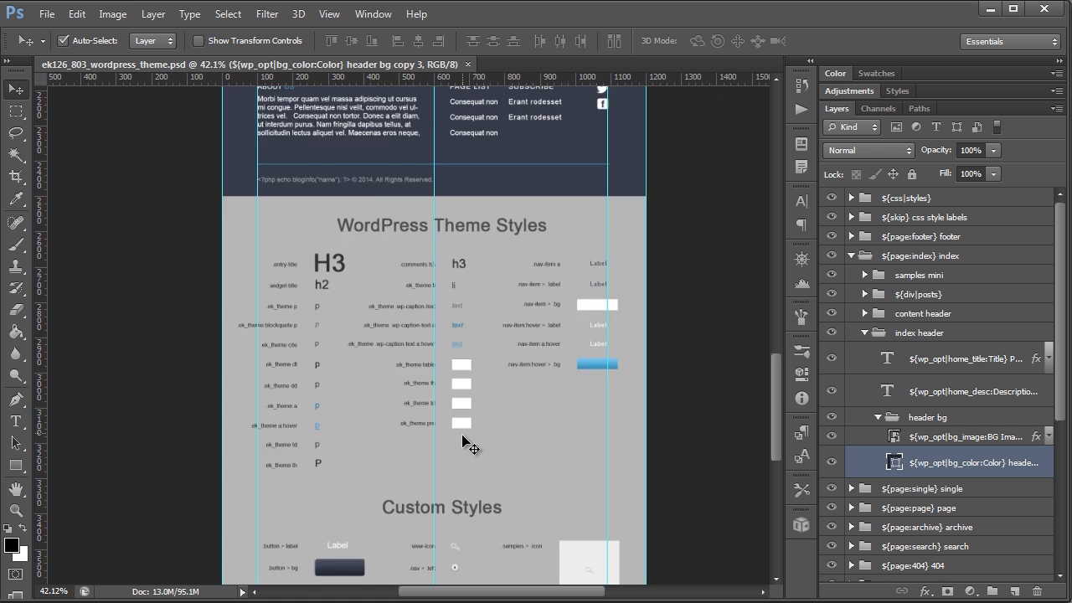
pyautogui.scroll(-3, 462, 444)
pyautogui.scroll(2, 382, 230)
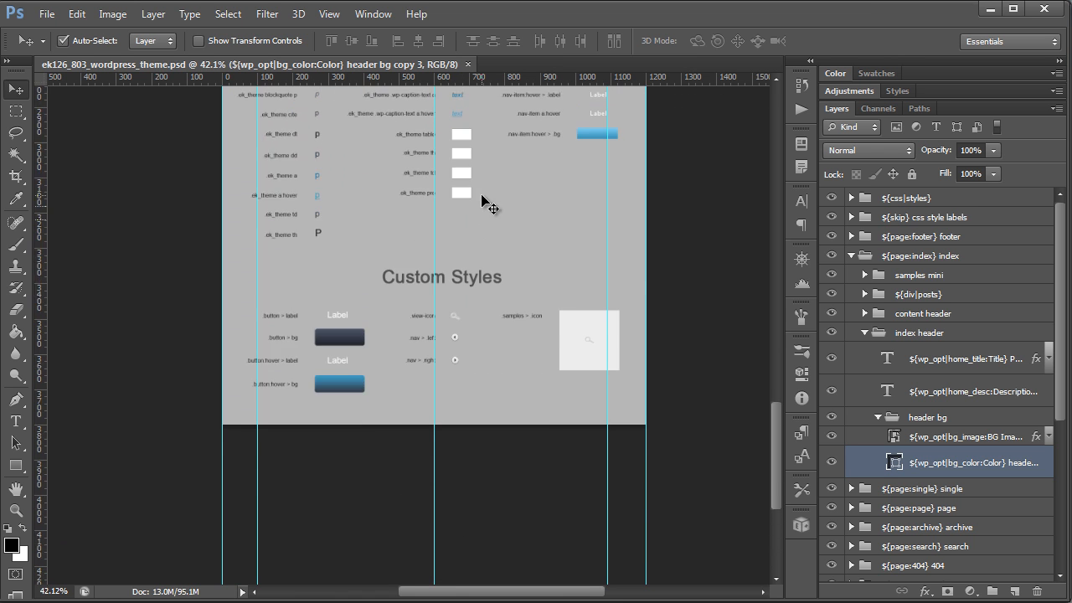
pyautogui.scroll(2, 617, 192)
pyautogui.scroll(3, 634, 201)
pyautogui.scroll(1, 693, 224)
pyautogui.scroll(2, 692, 242)
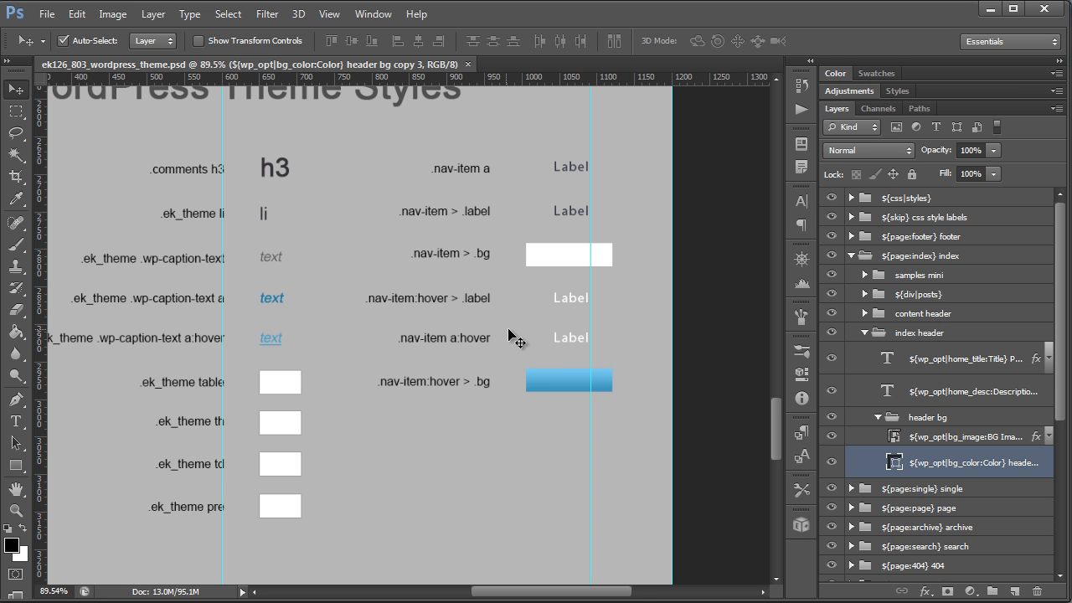
pyautogui.moveTo(543, 596); pyautogui.dragTo(572, 598)
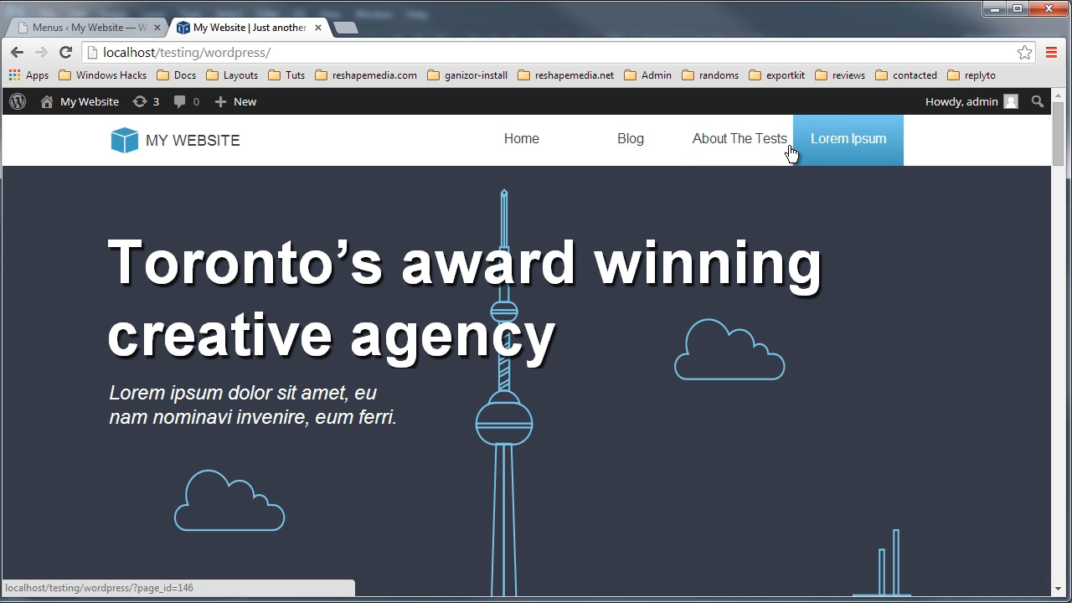
# Step: Compare the website's front-page posts with the overall layout of the Photoshop design
pyautogui.scroll(-4, 779, 352)
pyautogui.scroll(-6, 793, 329)
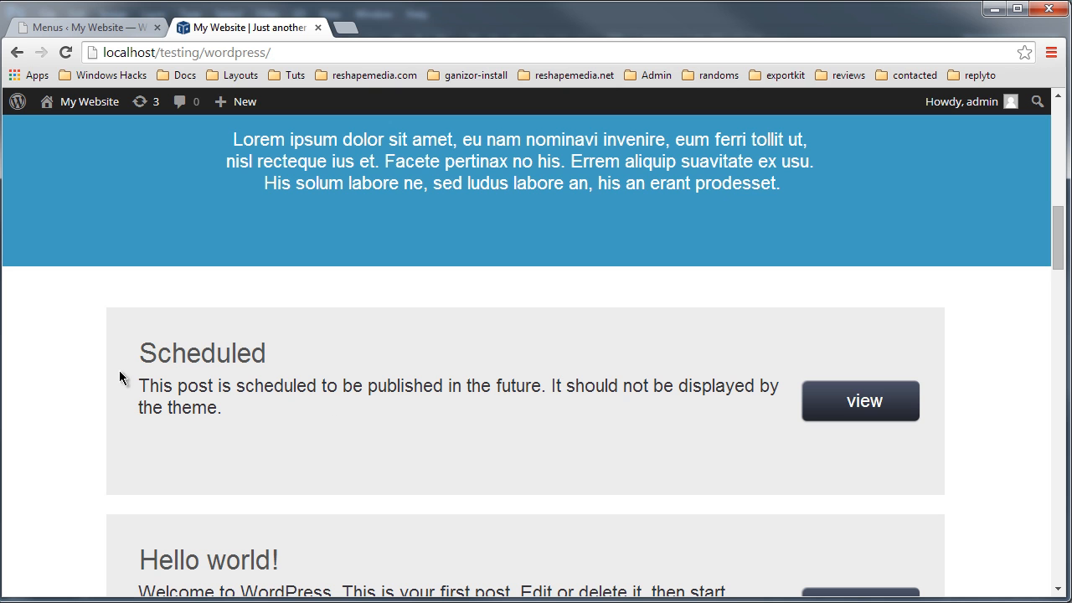
pyautogui.hotkey('alt', 'Tab')
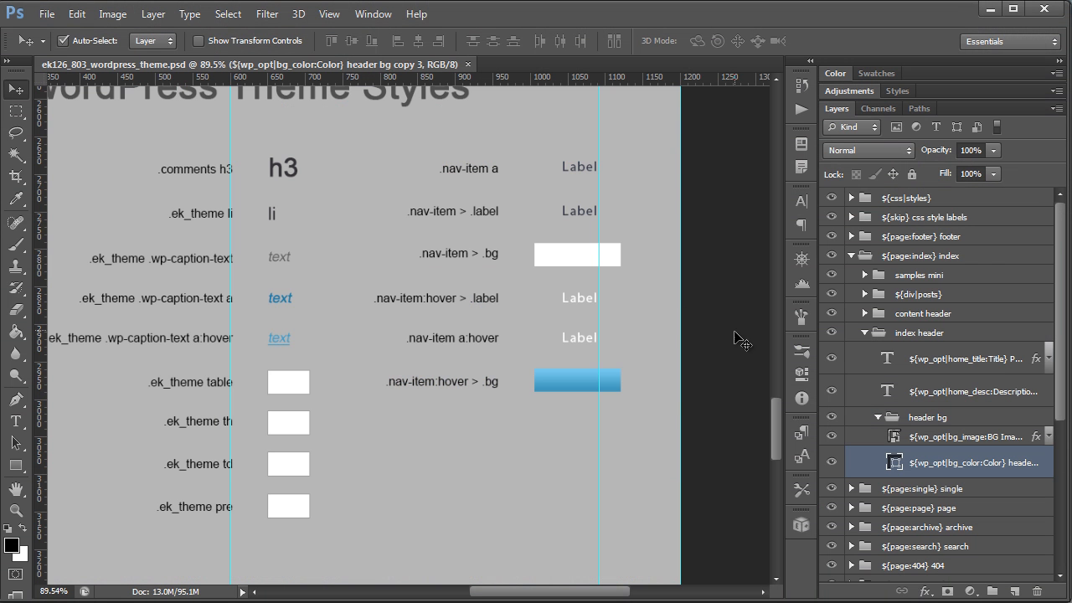
pyautogui.scroll(-5, 258, 460)
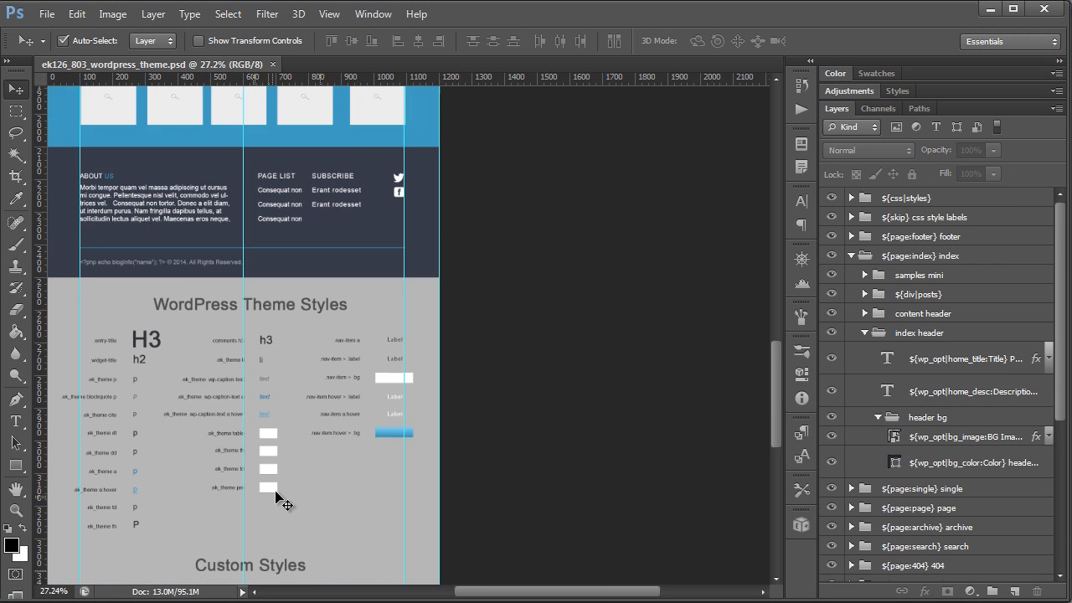
pyautogui.scroll(-2, 284, 503)
pyautogui.moveTo(508, 591); pyautogui.dragTo(450, 592)
pyautogui.scroll(6, 471, 562)
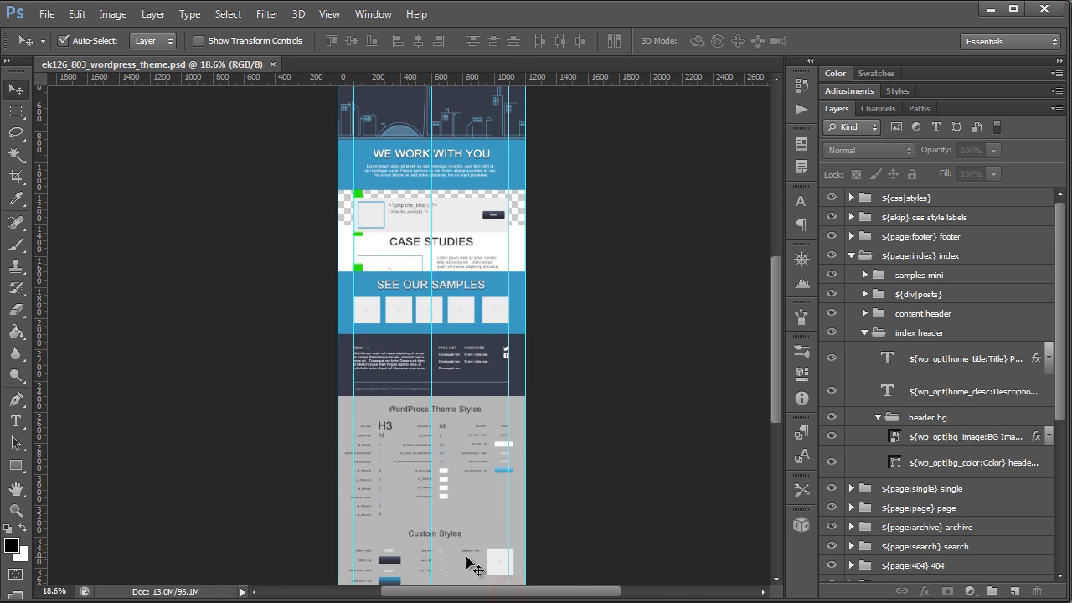
# Step: Collapse the index page group and hide the single, page, archive, search, 404 and services page groups
pyautogui.click(850, 255)
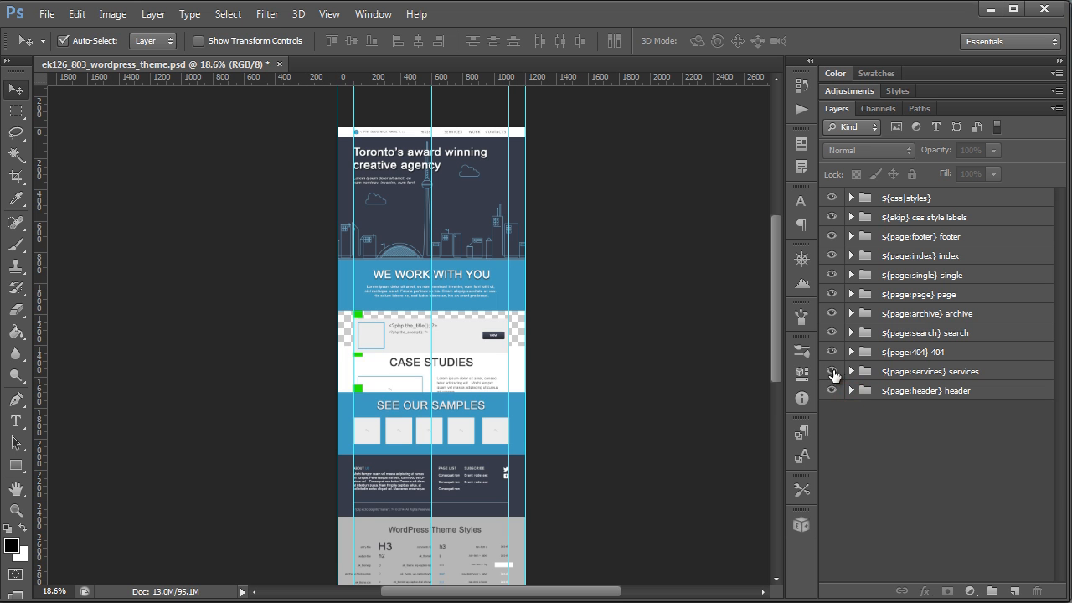
pyautogui.moveTo(833, 361); pyautogui.dragTo(834, 335)
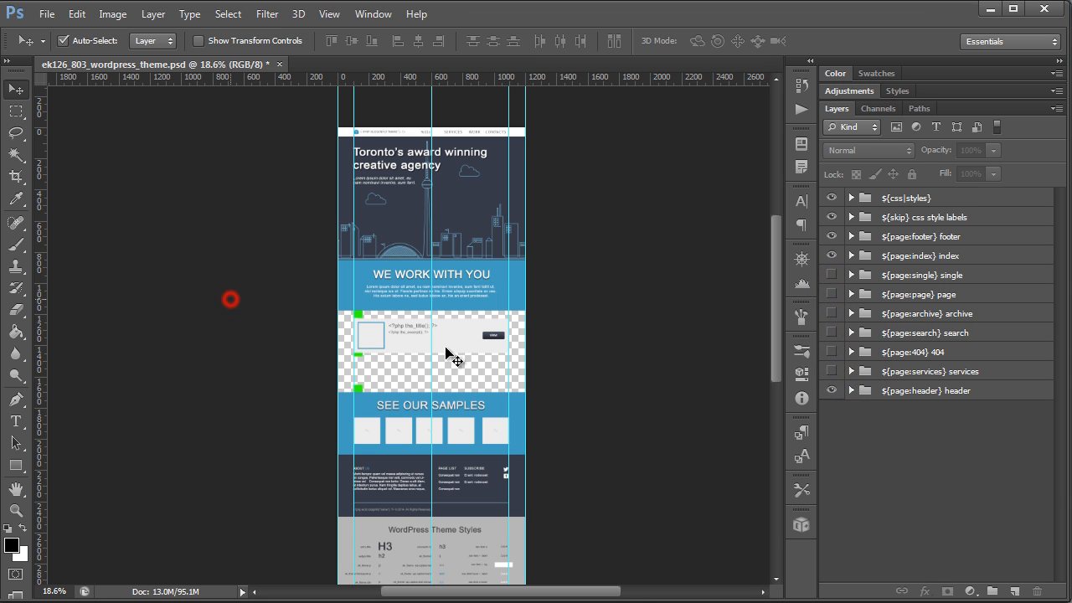
pyautogui.scroll(3, 371, 352)
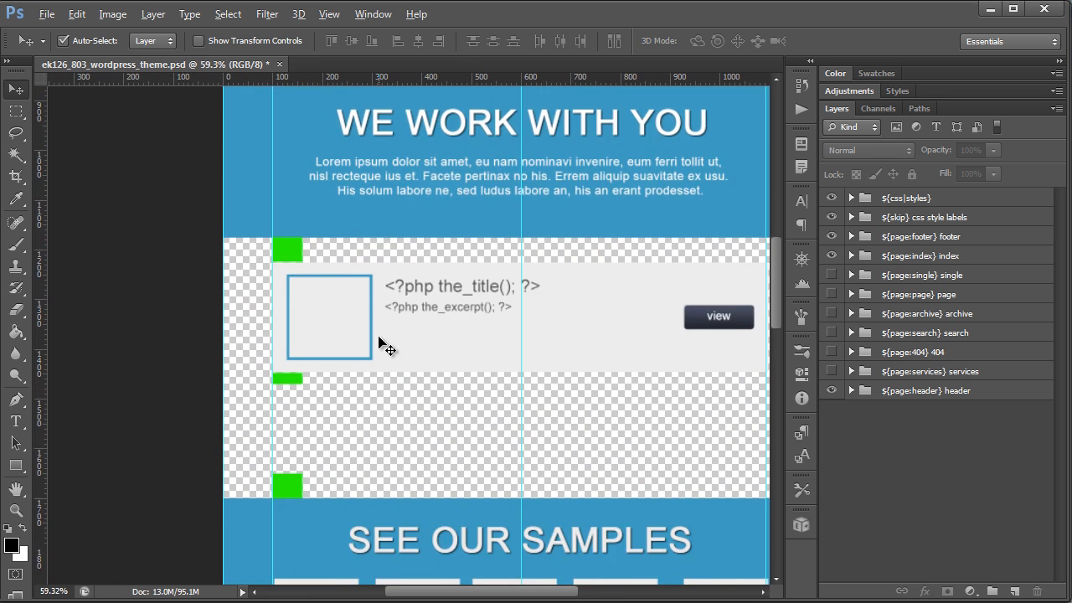
pyautogui.scroll(1, 378, 343)
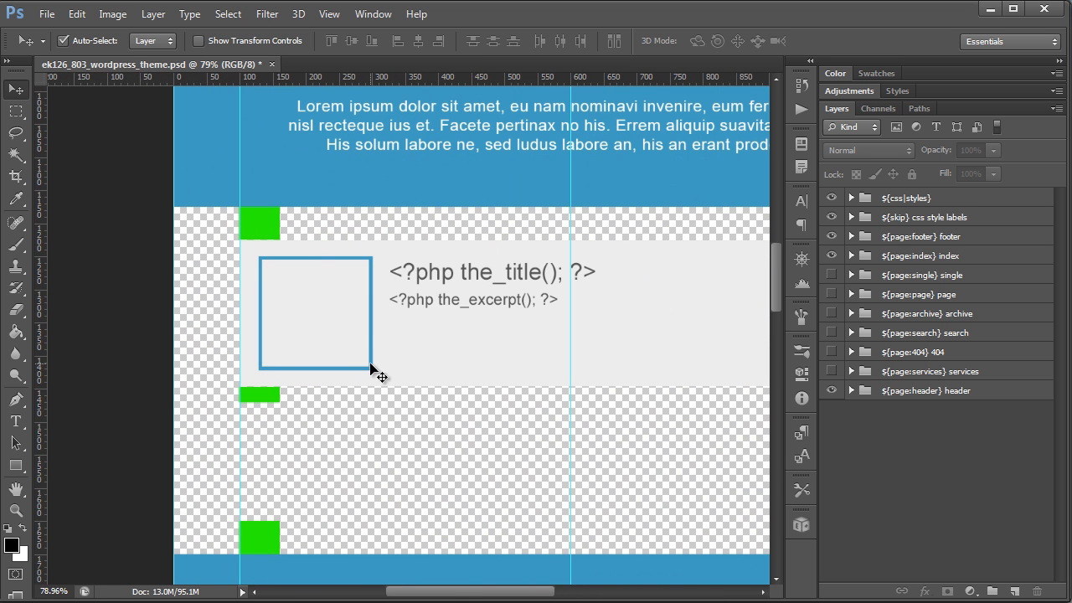
pyautogui.moveTo(469, 595); pyautogui.dragTo(502, 592)
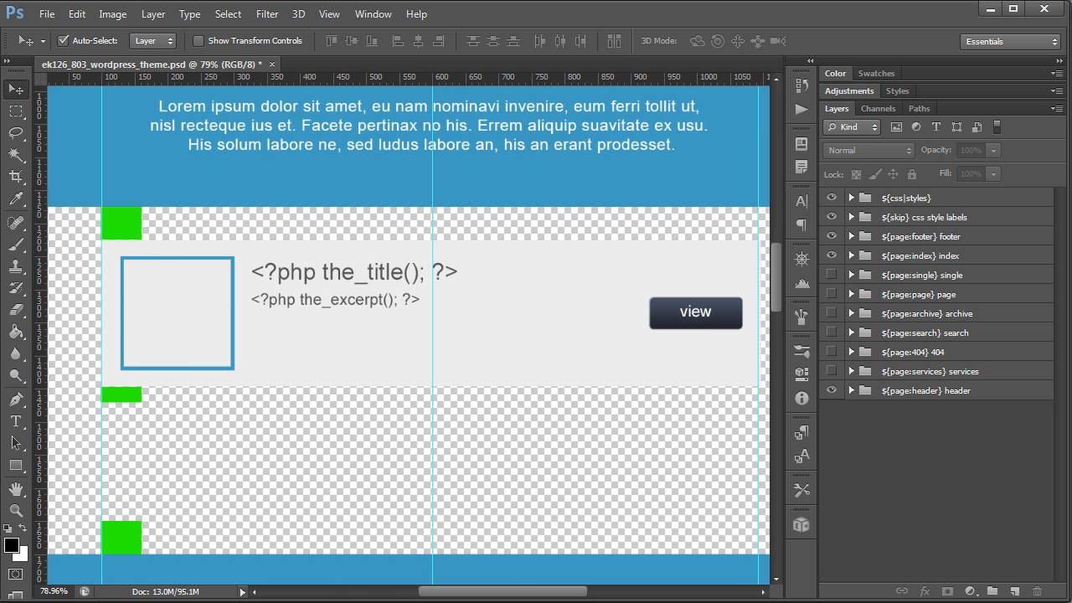
# Step: Switch to the website and open the Markup: HTML Tags and Formatting post from the front page
pyautogui.hotkey('alt', 'Tab')
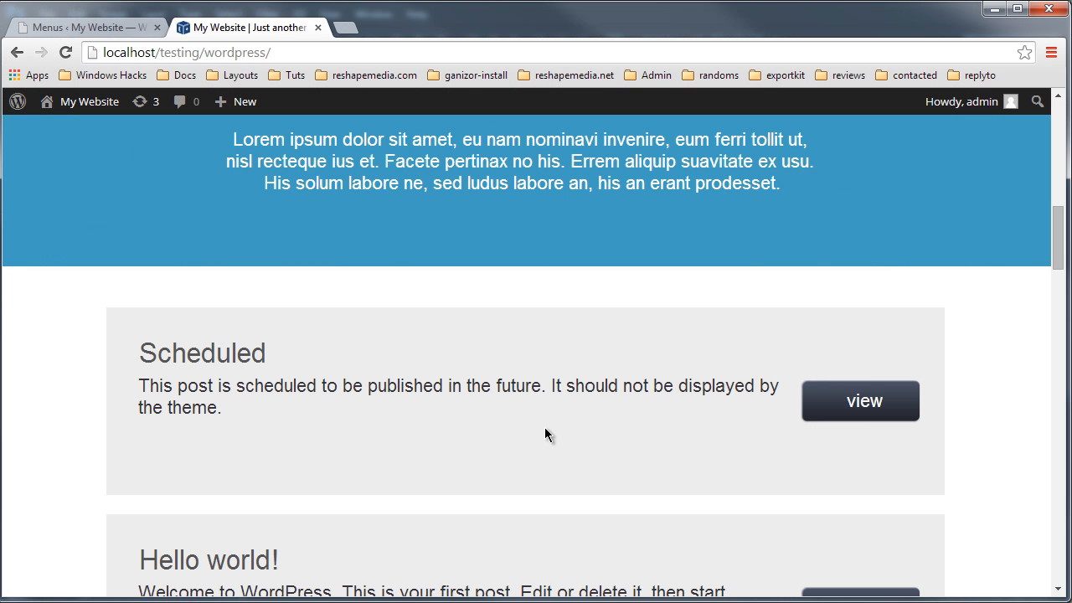
pyautogui.scroll(-10, 536, 437)
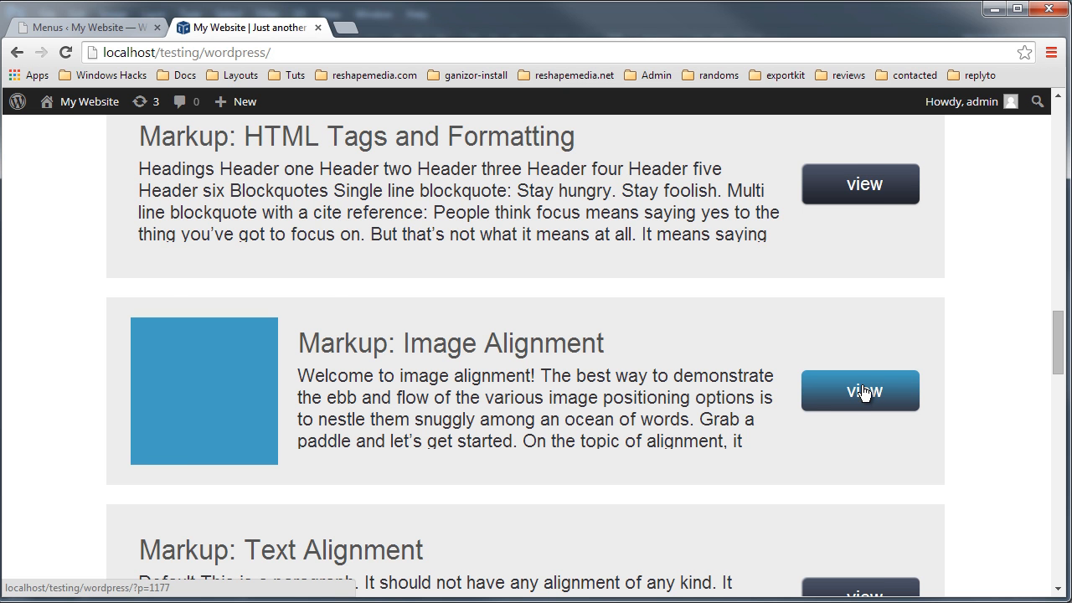
pyautogui.scroll(2, 658, 378)
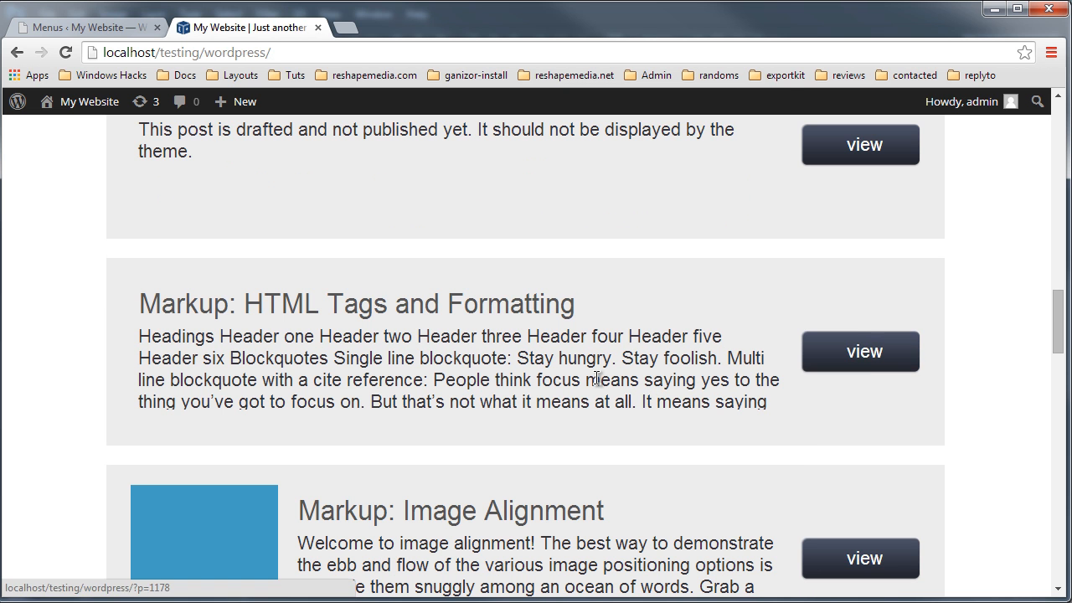
pyautogui.scroll(6, 620, 402)
pyautogui.scroll(-6, 662, 442)
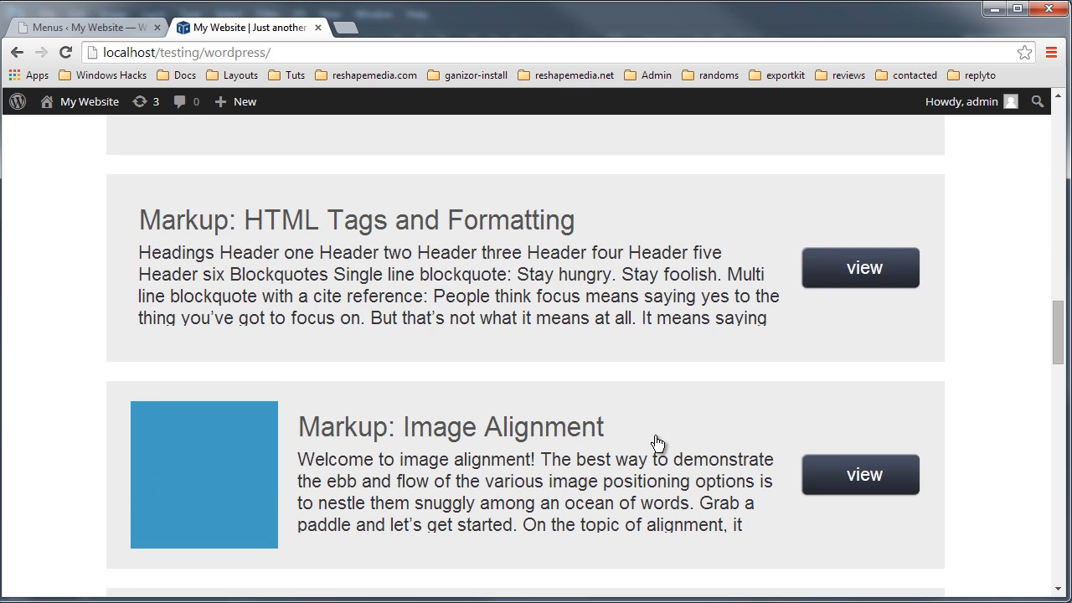
pyautogui.click(847, 268)
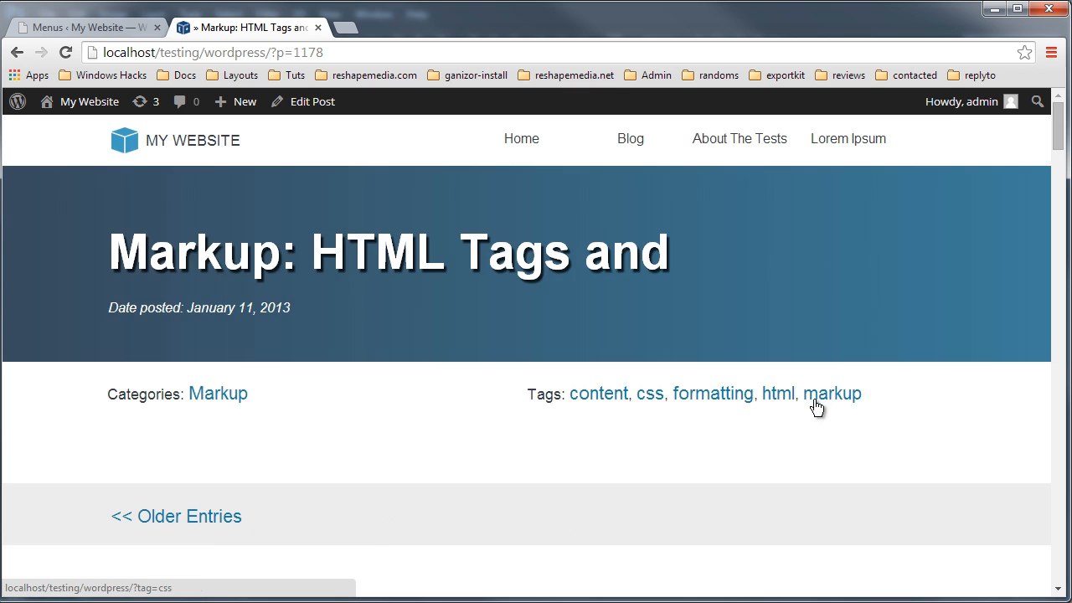
# Step: Scroll through the single post page to examine its header, tags and content layout
pyautogui.scroll(-8, 817, 406)
pyautogui.scroll(-11, 534, 296)
pyautogui.scroll(-8, 537, 307)
pyautogui.scroll(-11, 529, 332)
pyautogui.scroll(-10, 528, 345)
pyautogui.scroll(20, 529, 361)
pyautogui.scroll(9, 534, 360)
pyautogui.scroll(3, 437, 215)
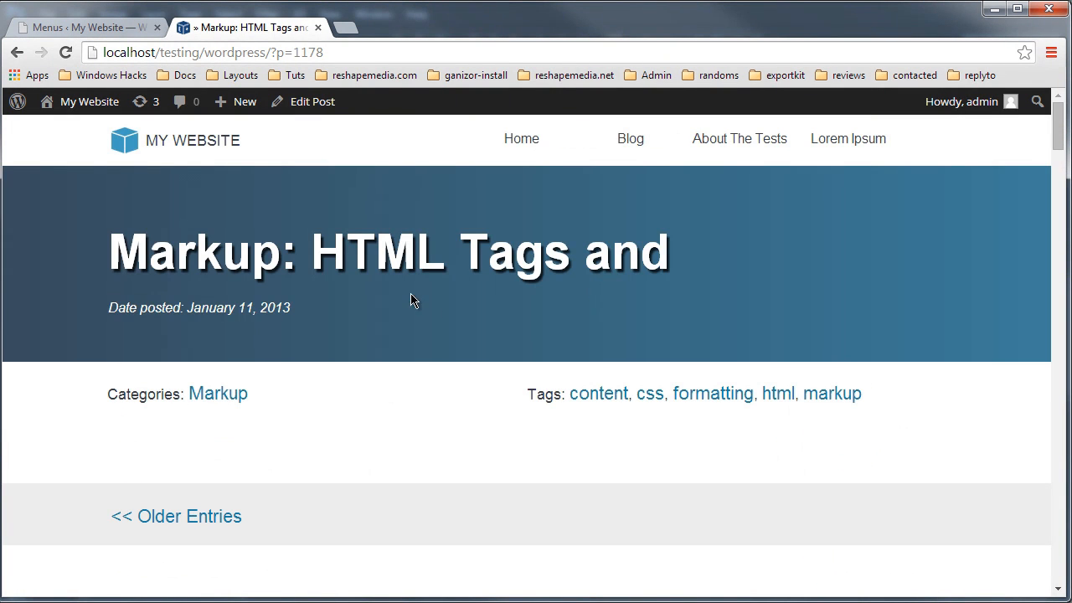
pyautogui.scroll(-4, 446, 316)
pyautogui.scroll(2, 485, 301)
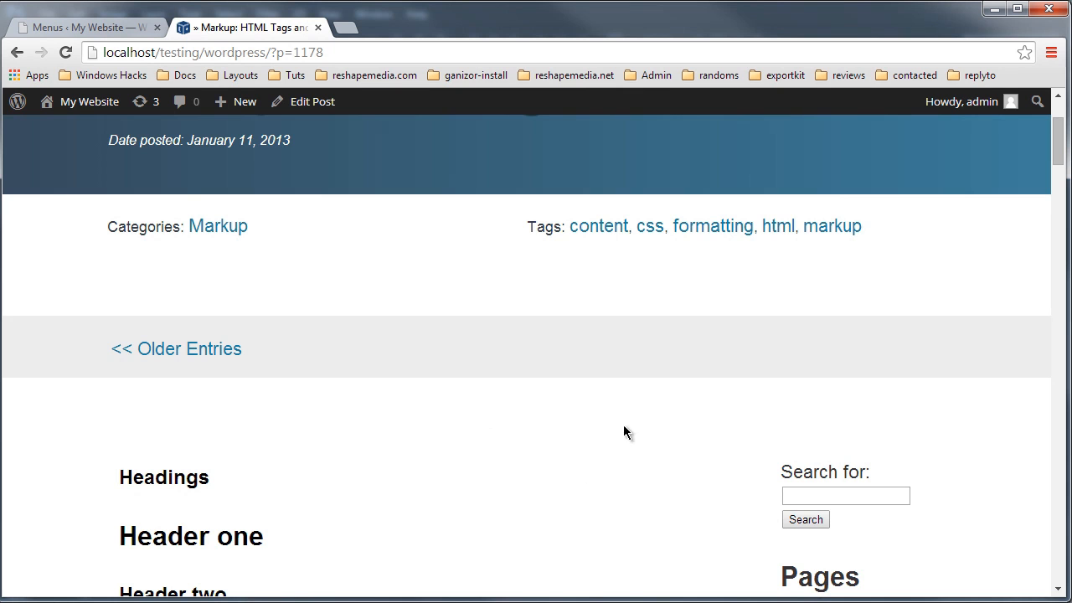
pyautogui.scroll(2, 663, 505)
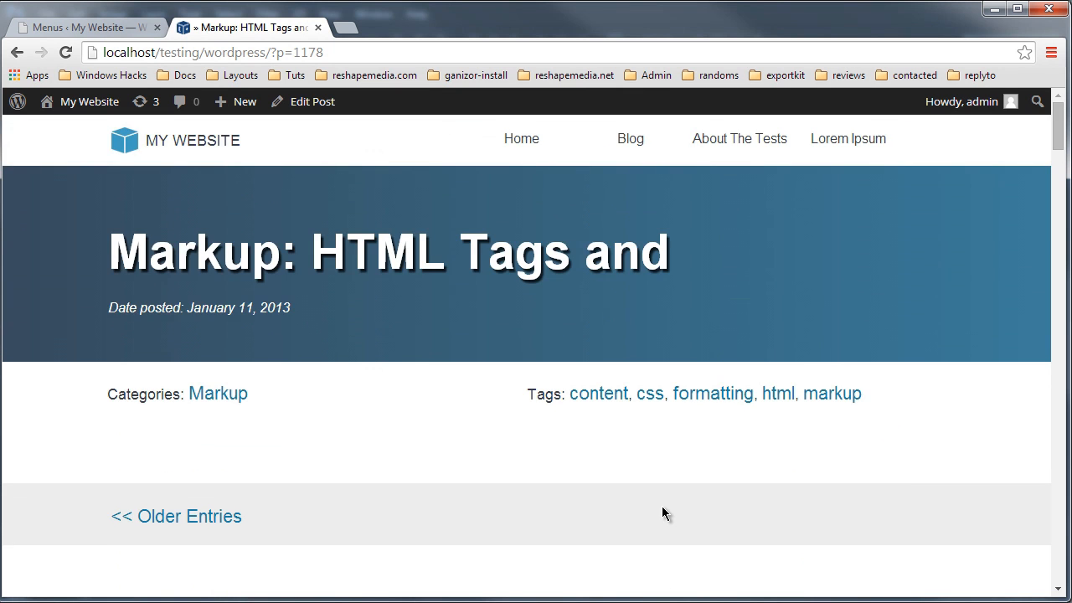
pyautogui.scroll(-6, 682, 502)
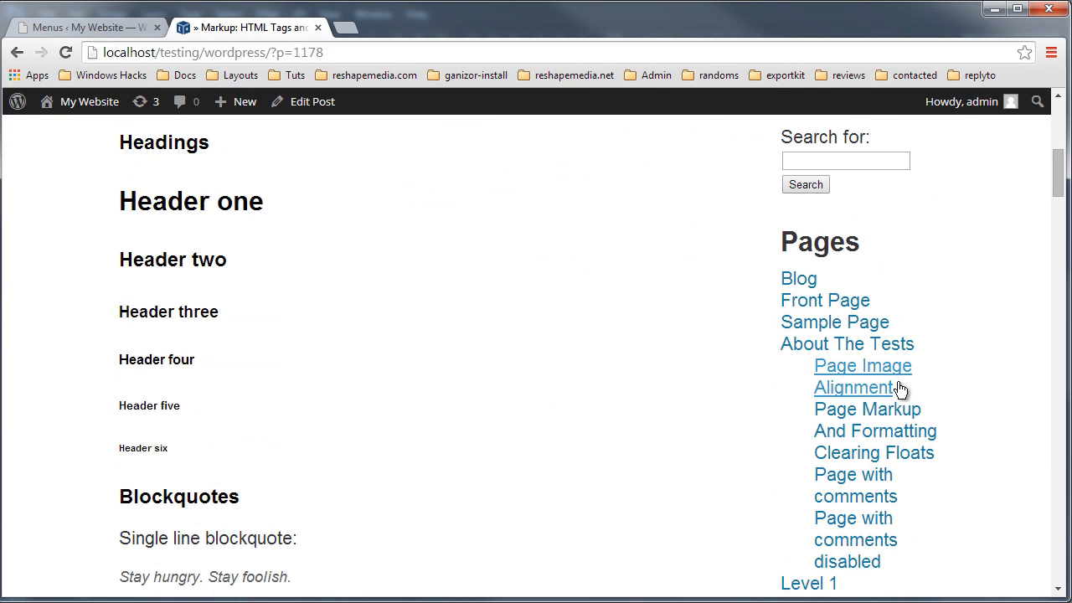
# Step: Open the Page Image Alignment page from the sidebar and scroll through its content
pyautogui.click(858, 365)
pyautogui.scroll(-5, 648, 394)
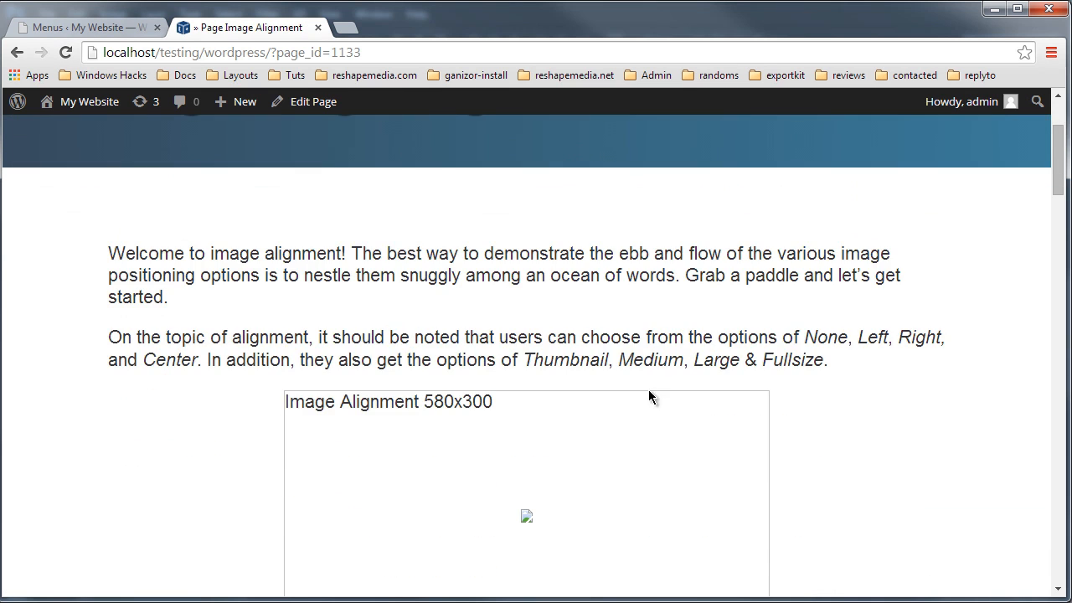
pyautogui.scroll(-10, 837, 350)
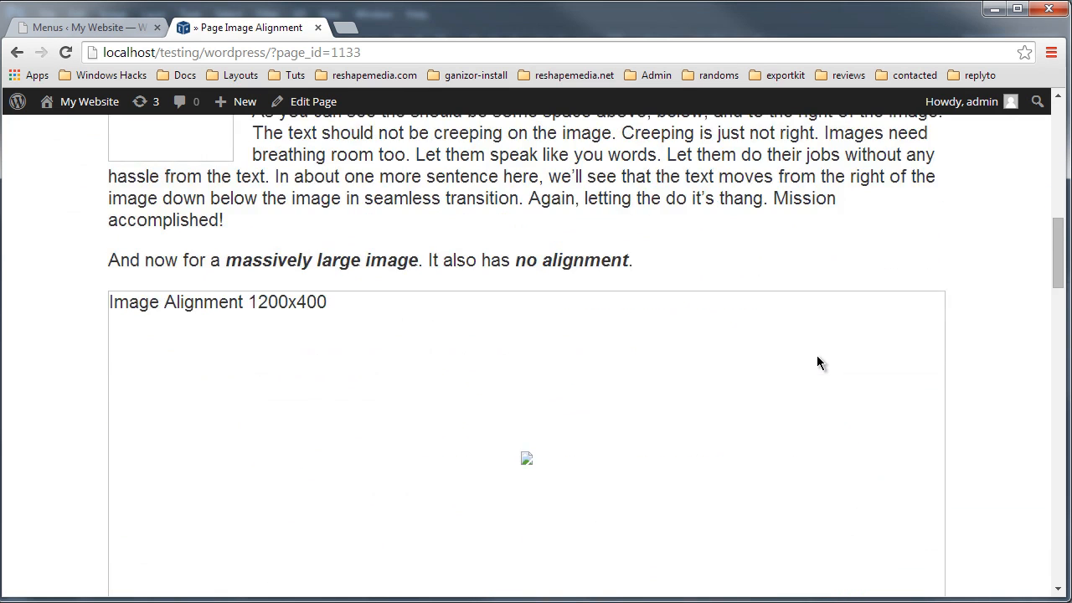
pyautogui.scroll(-15, 811, 385)
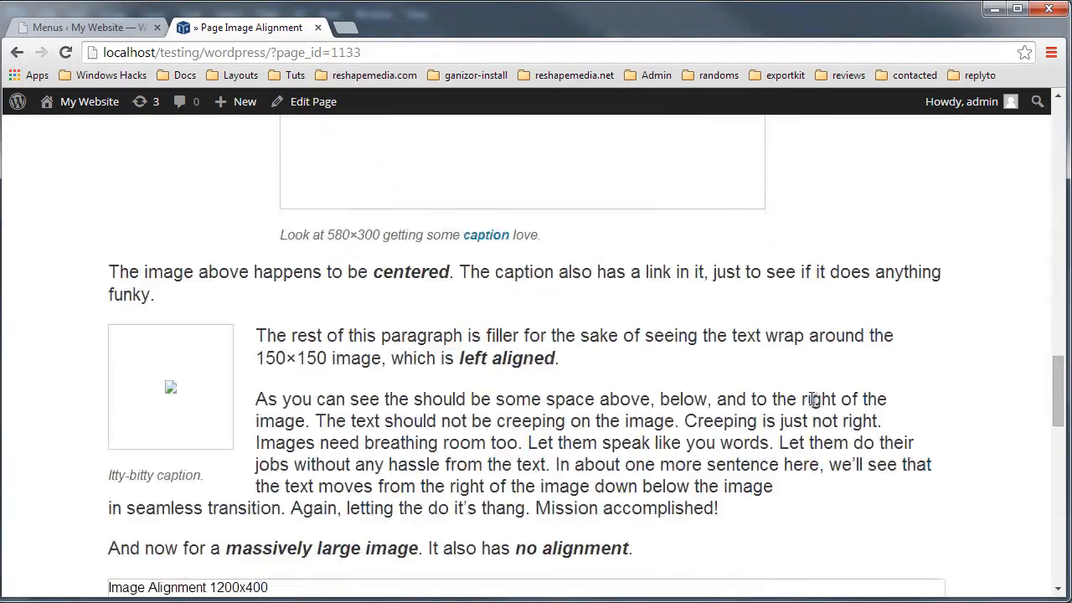
pyautogui.scroll(-5, 808, 428)
pyautogui.scroll(18, 874, 322)
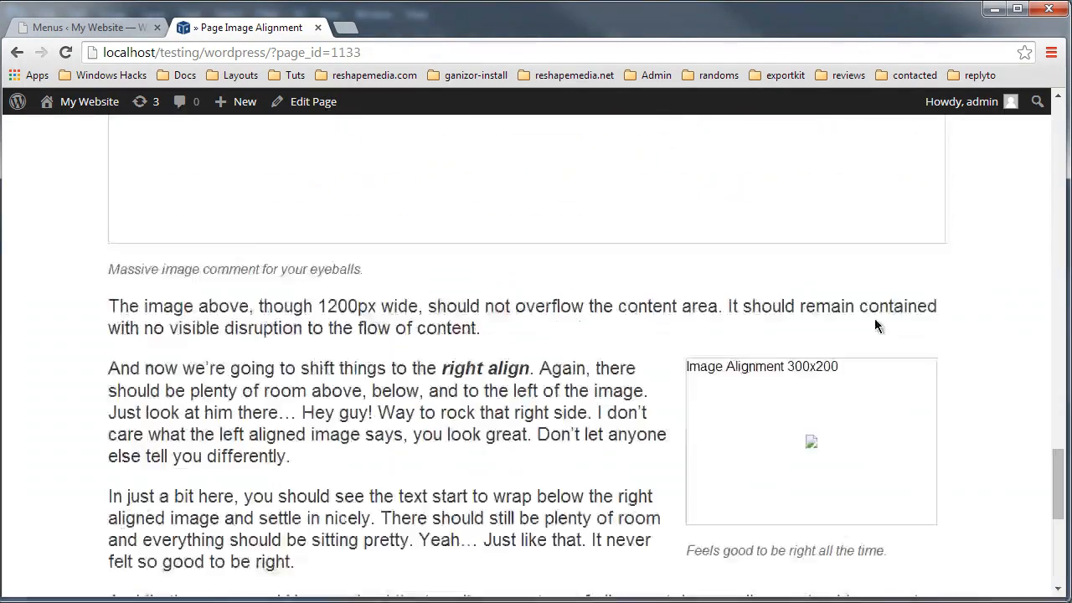
# Step: Go back and open the Page Markup And Formatting page, scrolling through its content
pyautogui.click(16, 52)
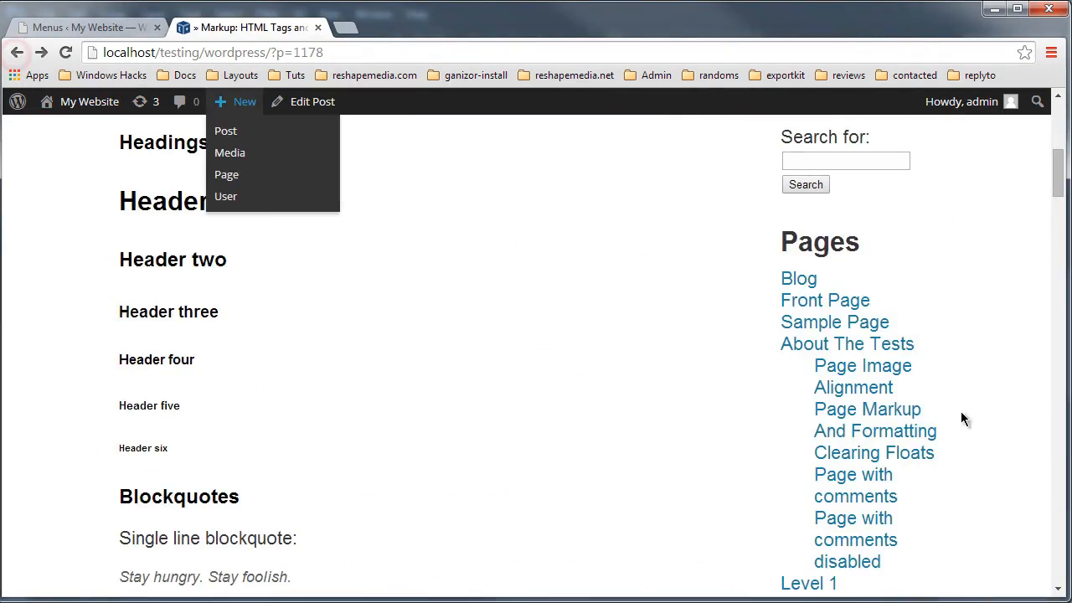
pyautogui.click(889, 406)
pyautogui.scroll(-9, 772, 360)
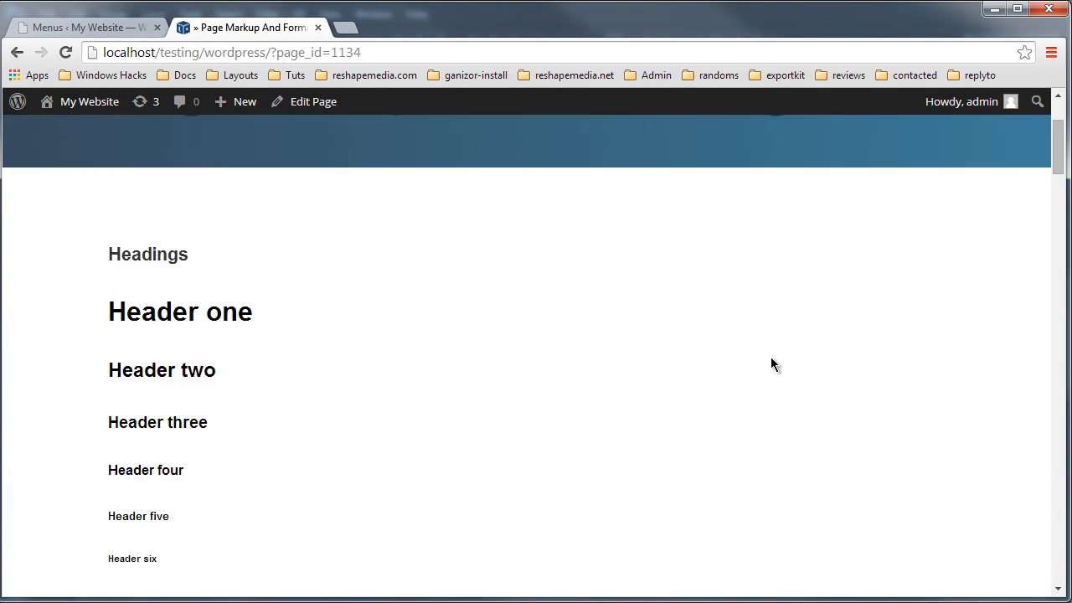
pyautogui.scroll(-10, 780, 371)
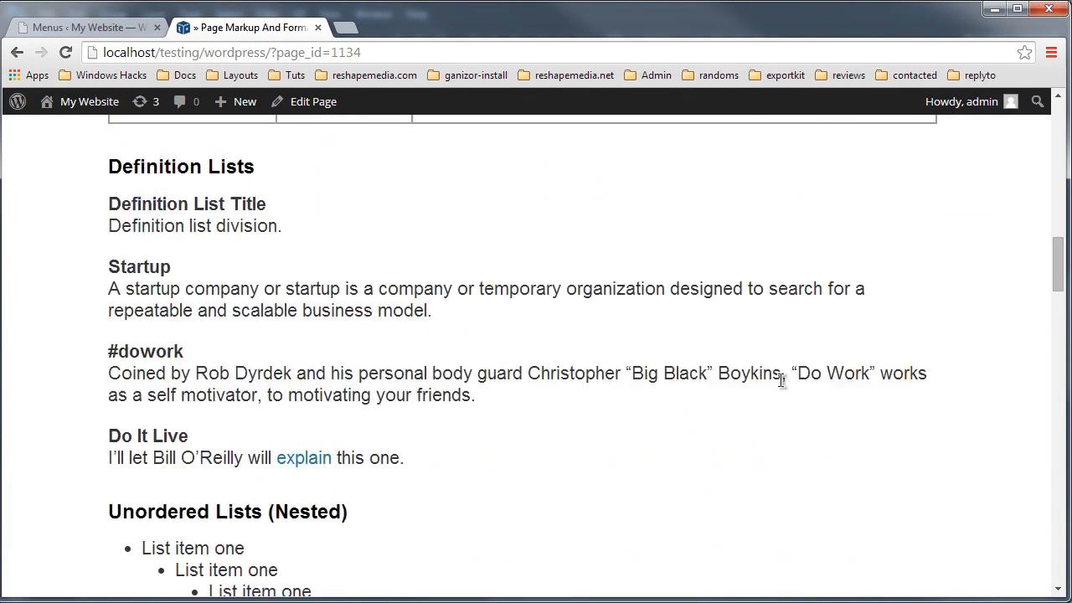
pyautogui.scroll(-15, 778, 398)
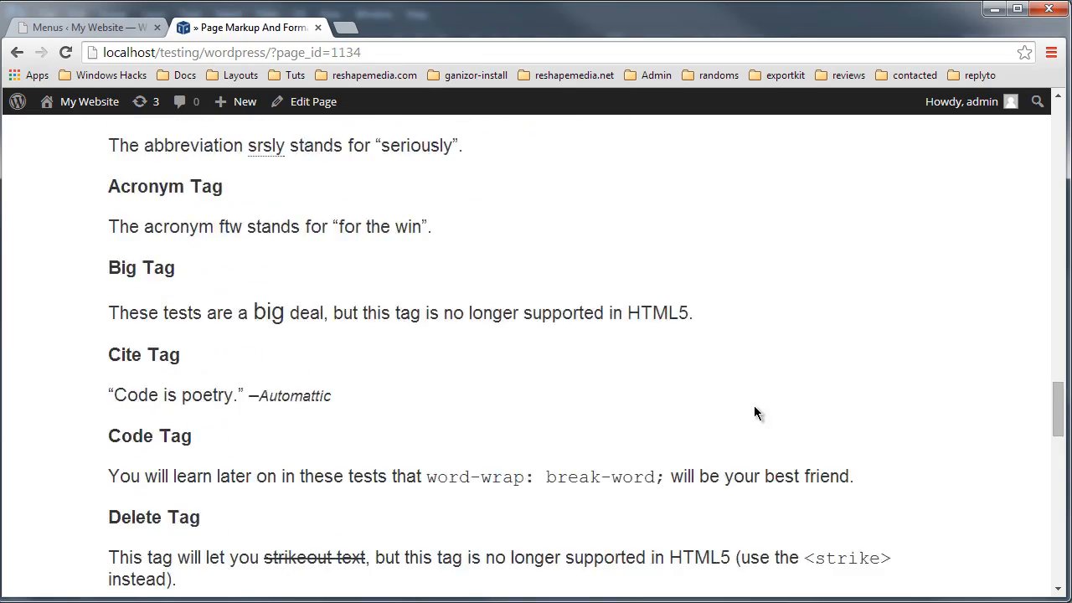
# Step: Go back to the post and open the October 2010 archive from the sidebar
pyautogui.click(17, 53)
pyautogui.scroll(-10, 730, 376)
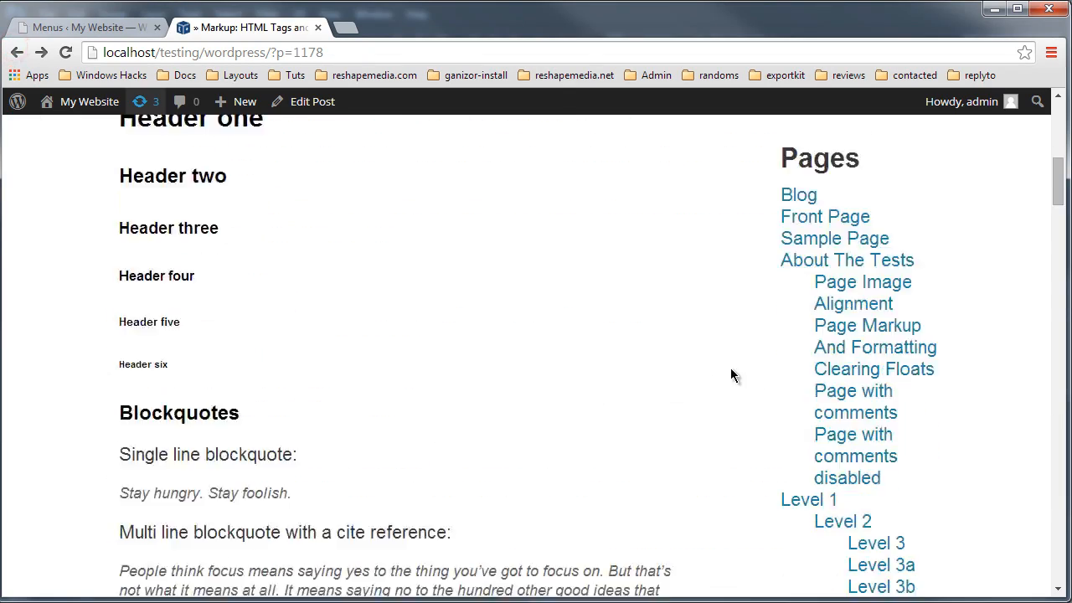
pyautogui.scroll(4, 754, 318)
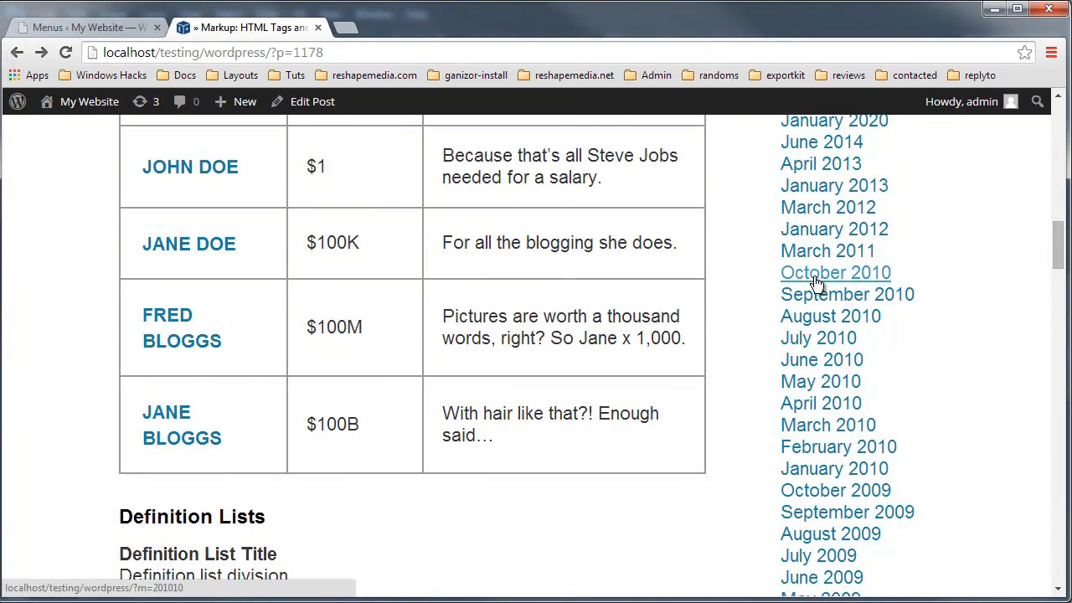
pyautogui.click(817, 279)
pyautogui.scroll(-7, 796, 354)
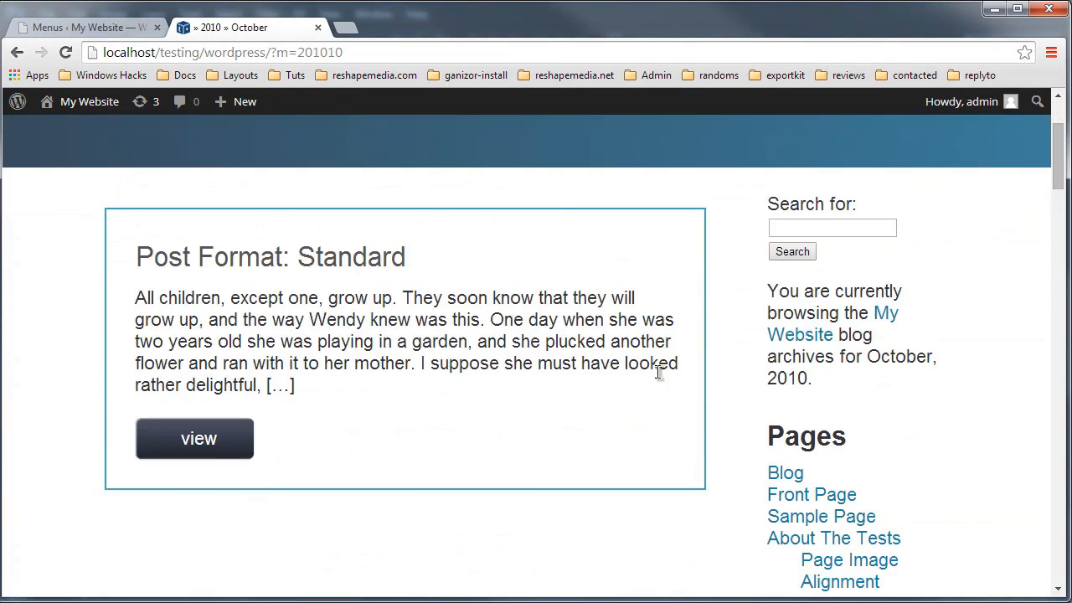
# Step: Open further monthly archive pages from the sidebar, such as August 2009 and October 2009
pyautogui.scroll(-5, 838, 490)
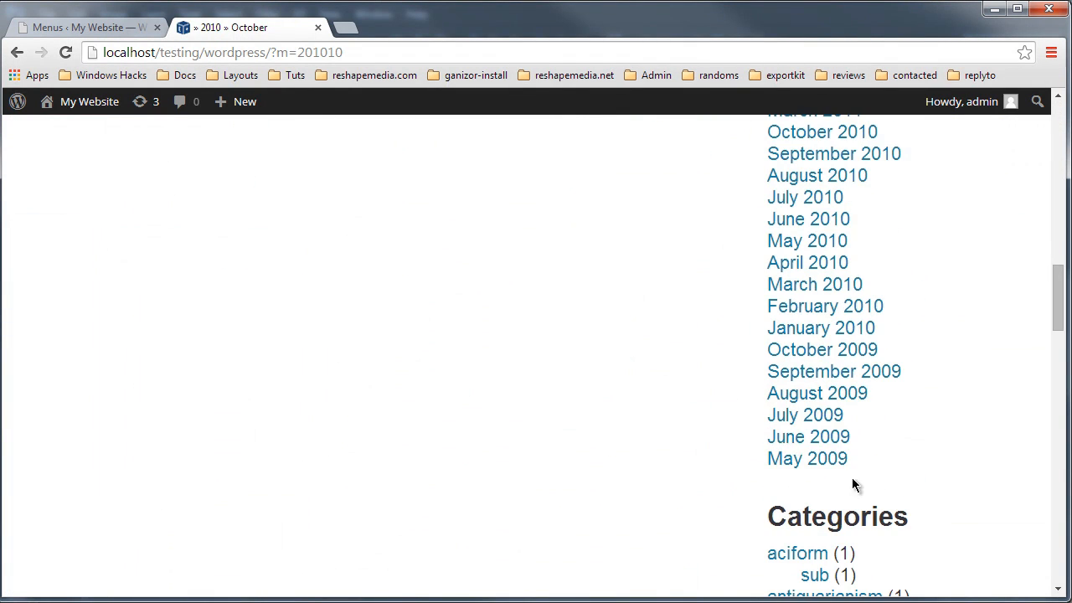
pyautogui.click(815, 390)
pyautogui.scroll(-15, 754, 377)
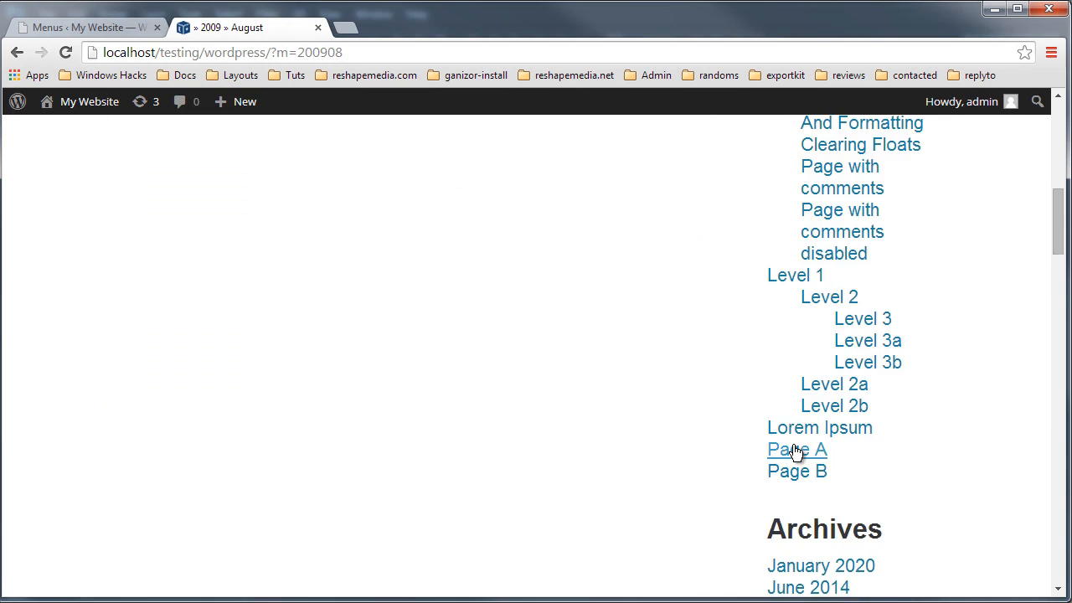
pyautogui.click(816, 351)
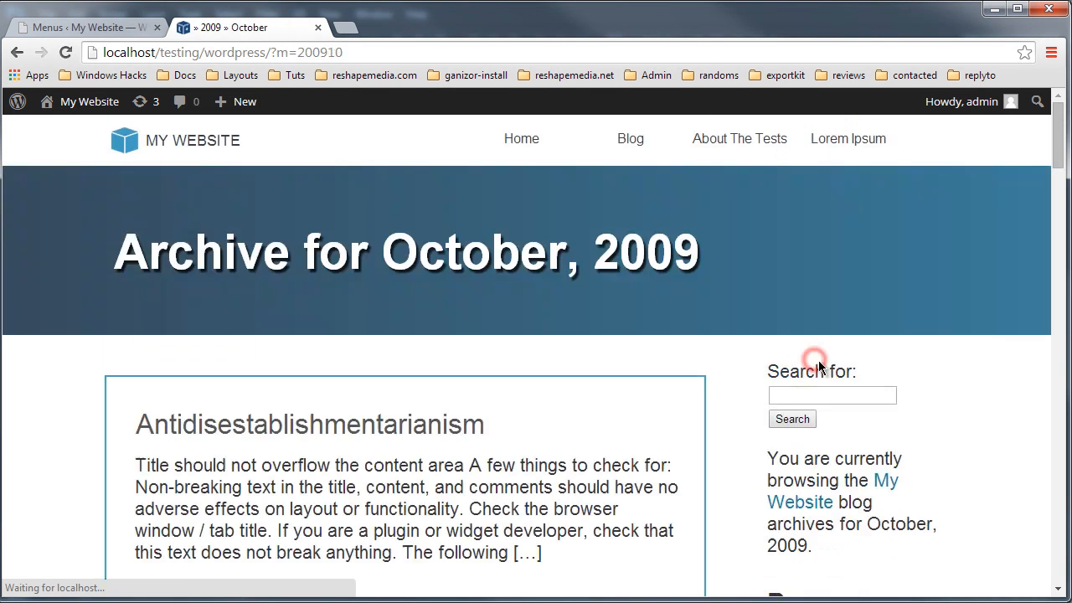
pyautogui.scroll(-4, 628, 402)
pyautogui.scroll(1, 695, 392)
pyautogui.scroll(-10, 795, 381)
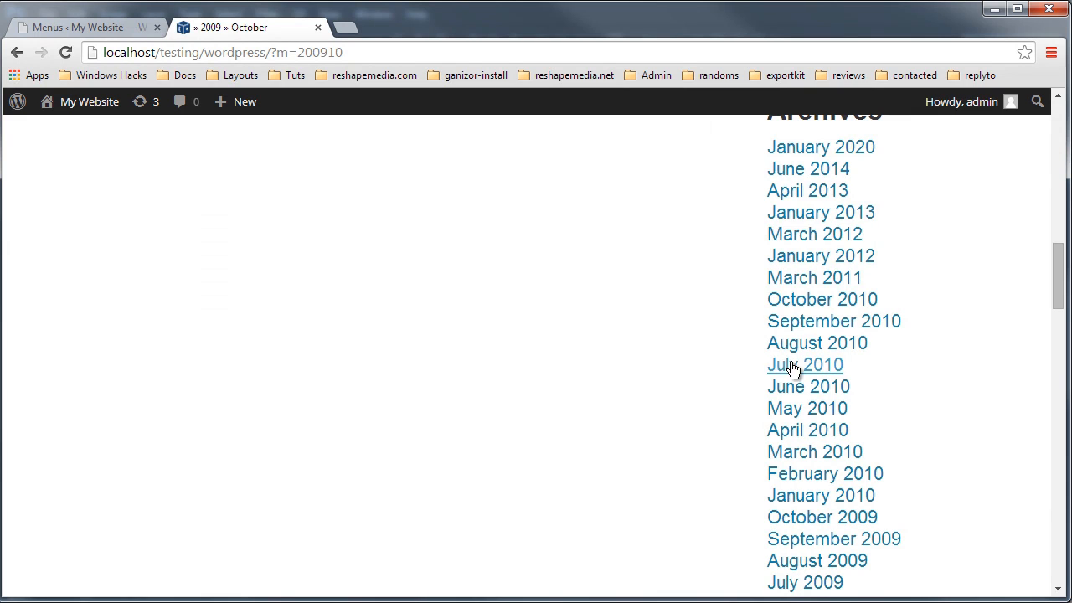
# Step: Open the January 2020 and June 2014 archive pages from the sidebar
pyautogui.click(825, 149)
pyautogui.scroll(-3, 655, 385)
pyautogui.scroll(-9, 850, 369)
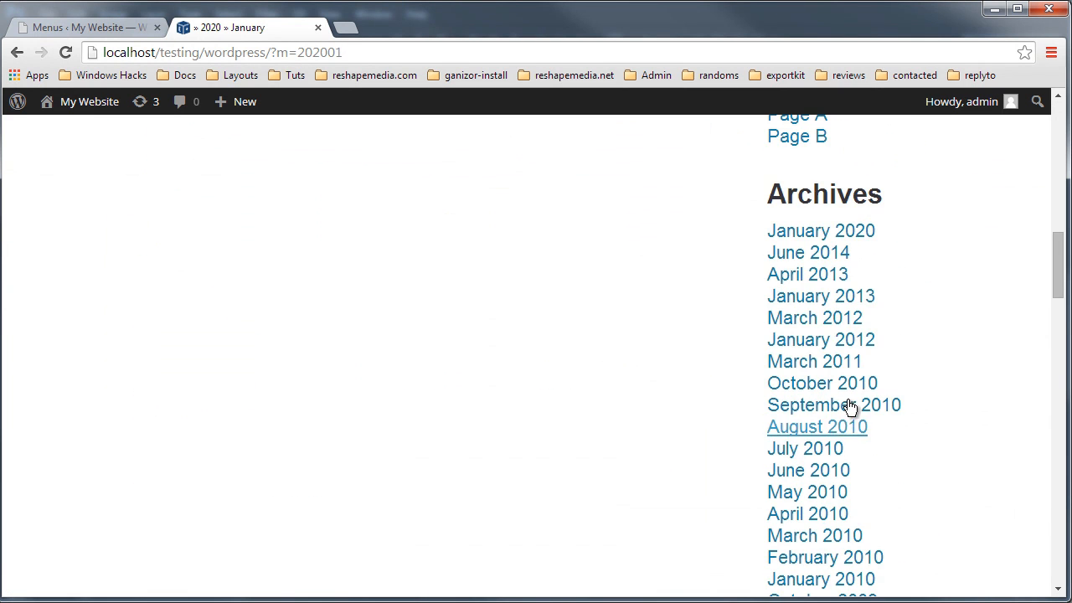
pyautogui.click(822, 248)
pyautogui.scroll(-3, 684, 381)
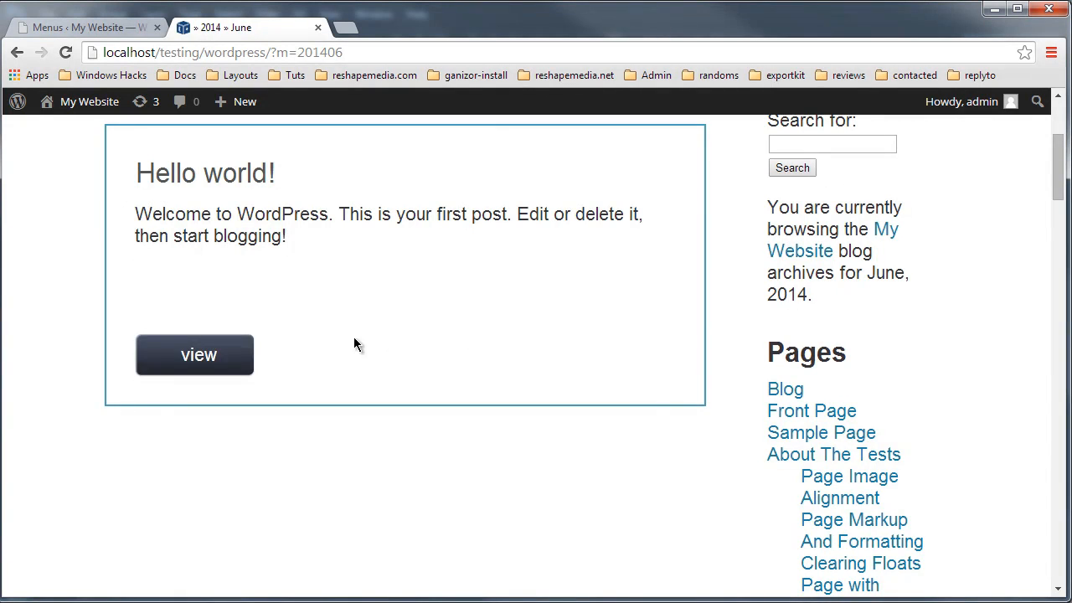
# Step: Open the Hello world post from the June 2014 archive and scroll through its comments and sidebar
pyautogui.click(203, 358)
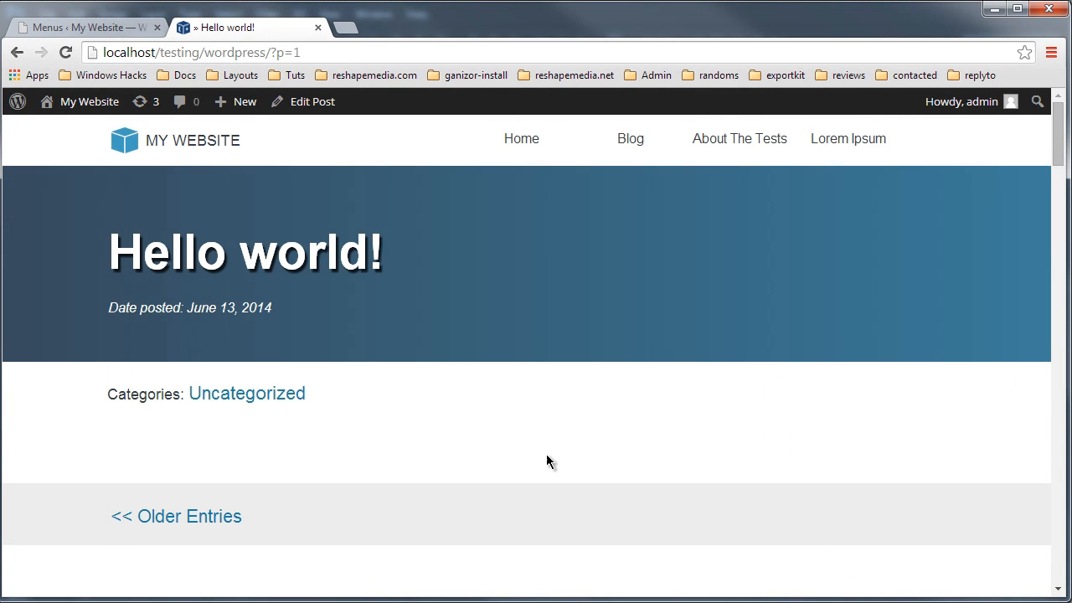
pyautogui.scroll(-8, 546, 461)
pyautogui.scroll(3, 167, 277)
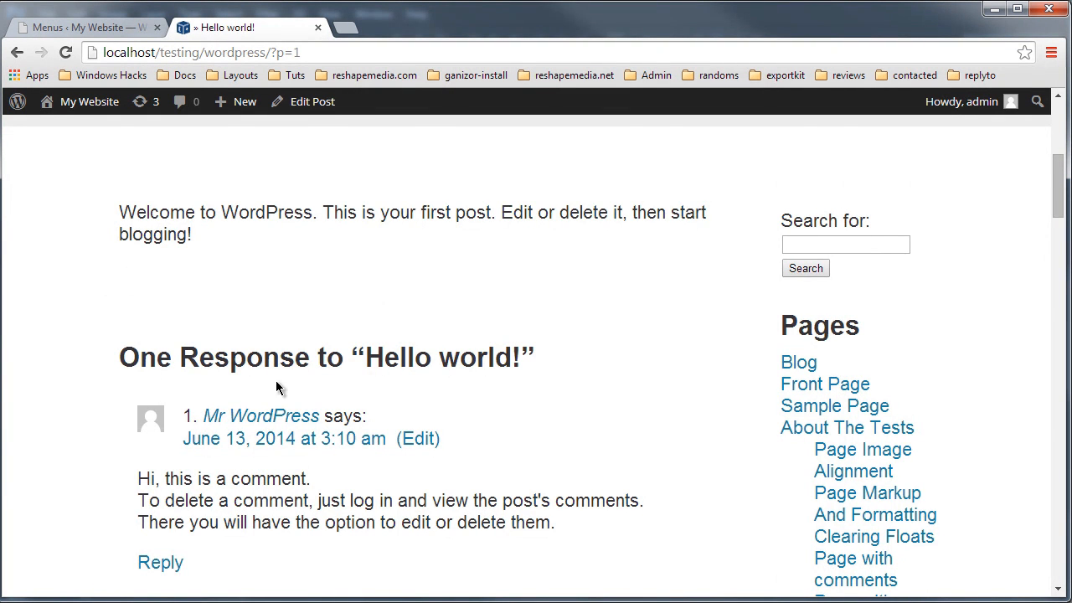
pyautogui.scroll(-7, 255, 376)
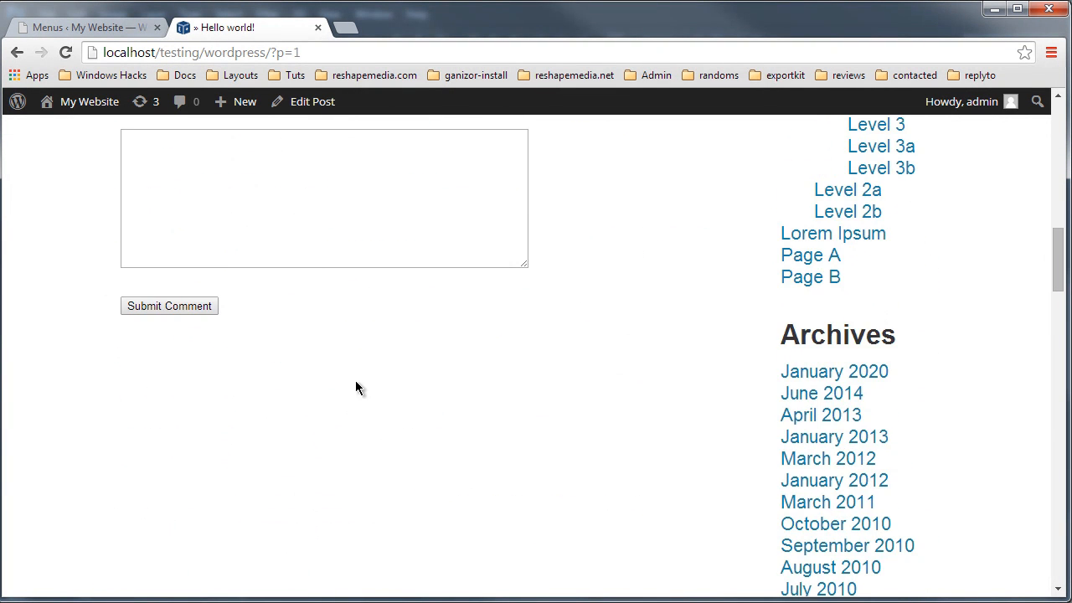
pyautogui.scroll(3, 248, 386)
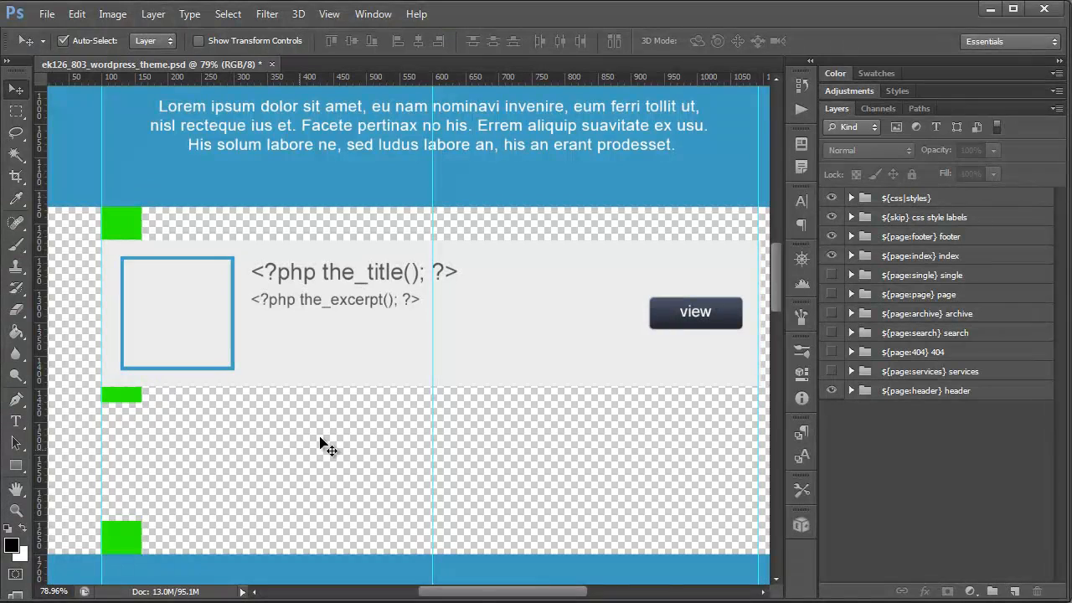
pyautogui.scroll(-3, 598, 459)
pyautogui.moveTo(772, 301); pyautogui.dragTo(767, 434)
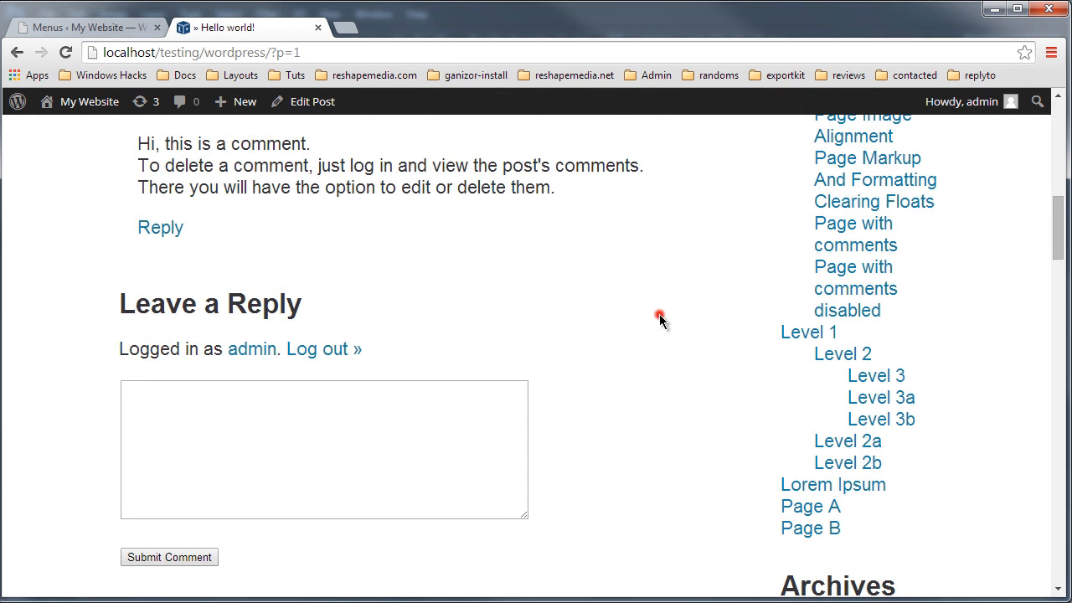
pyautogui.click(660, 312)
pyautogui.scroll(2, 661, 314)
pyautogui.scroll(-10, 682, 397)
pyautogui.scroll(2, 712, 410)
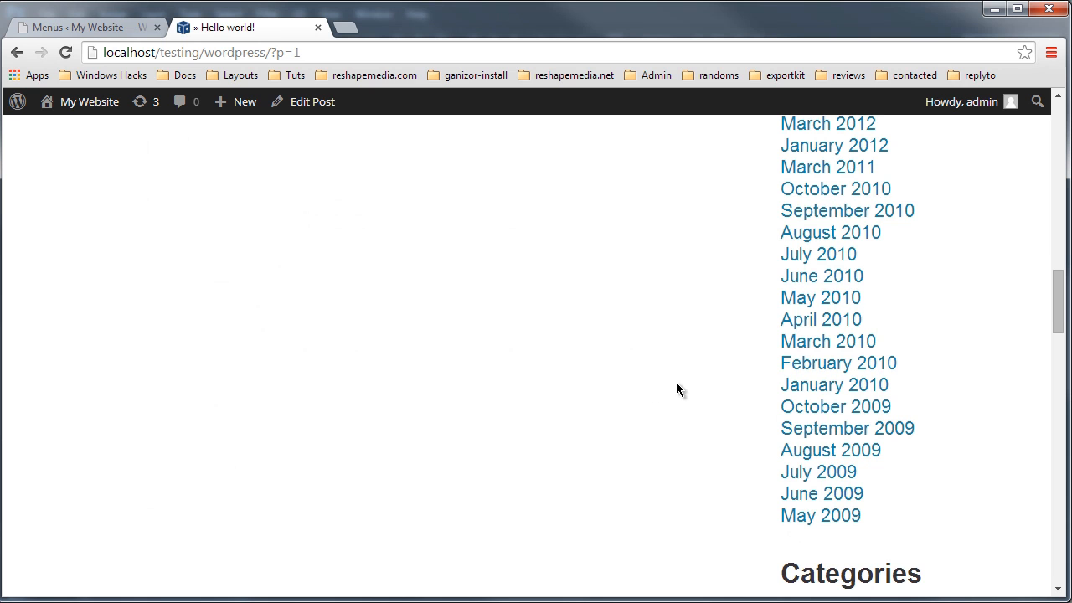
pyautogui.scroll(3, 680, 402)
# Step: Open the March 2011 archive from the sidebar and view its Media: Twitter Embeds post
pyautogui.click(840, 412)
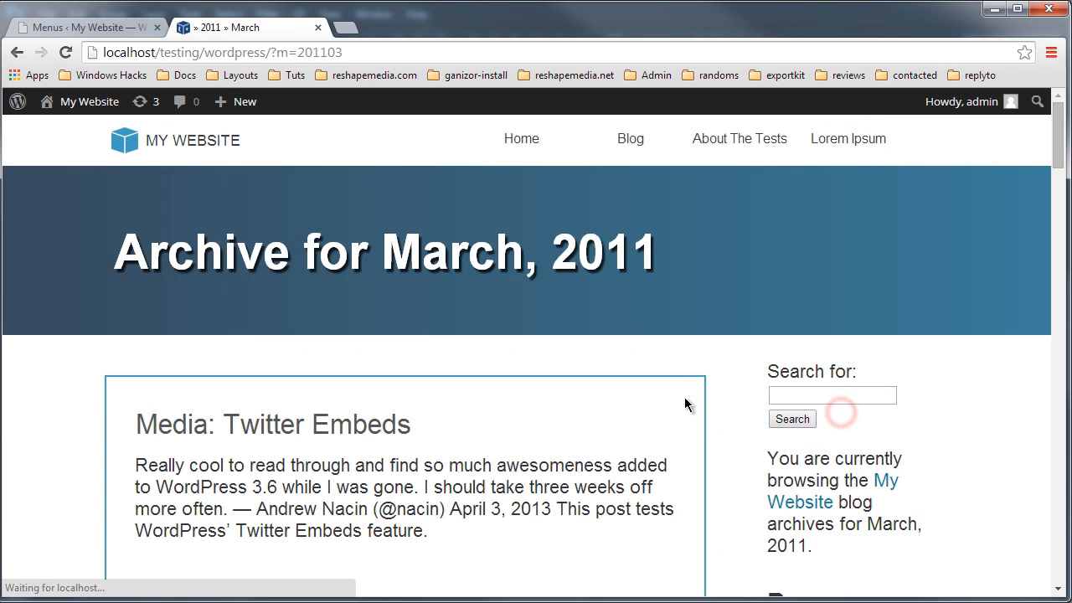
pyautogui.scroll(-4, 720, 426)
pyautogui.scroll(2, 434, 347)
pyautogui.click(213, 437)
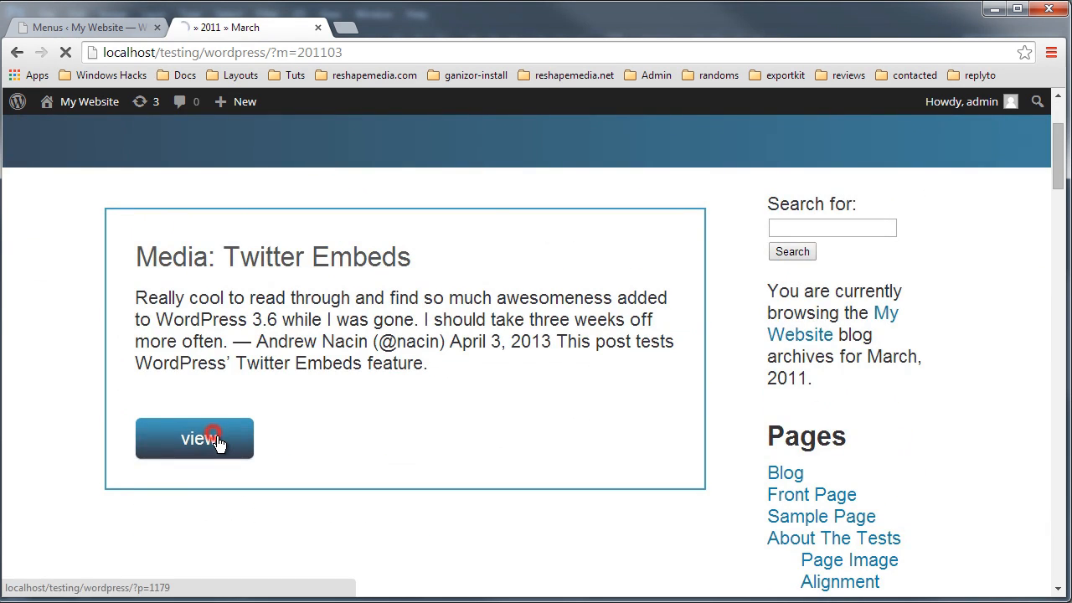
pyautogui.scroll(-5, 524, 454)
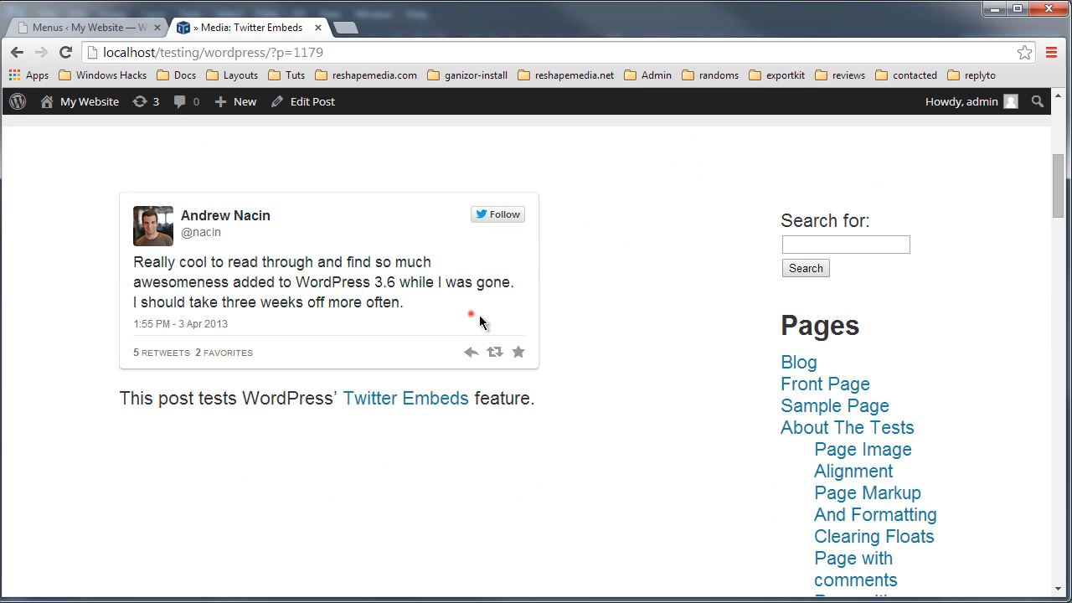
pyautogui.scroll(-15, 653, 448)
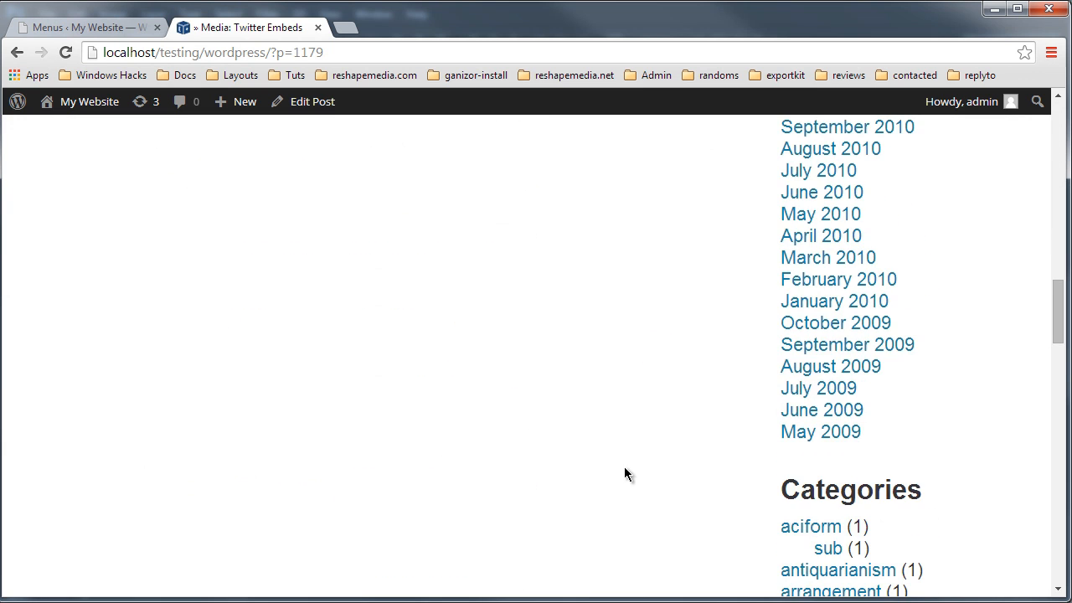
pyautogui.scroll(2, 669, 436)
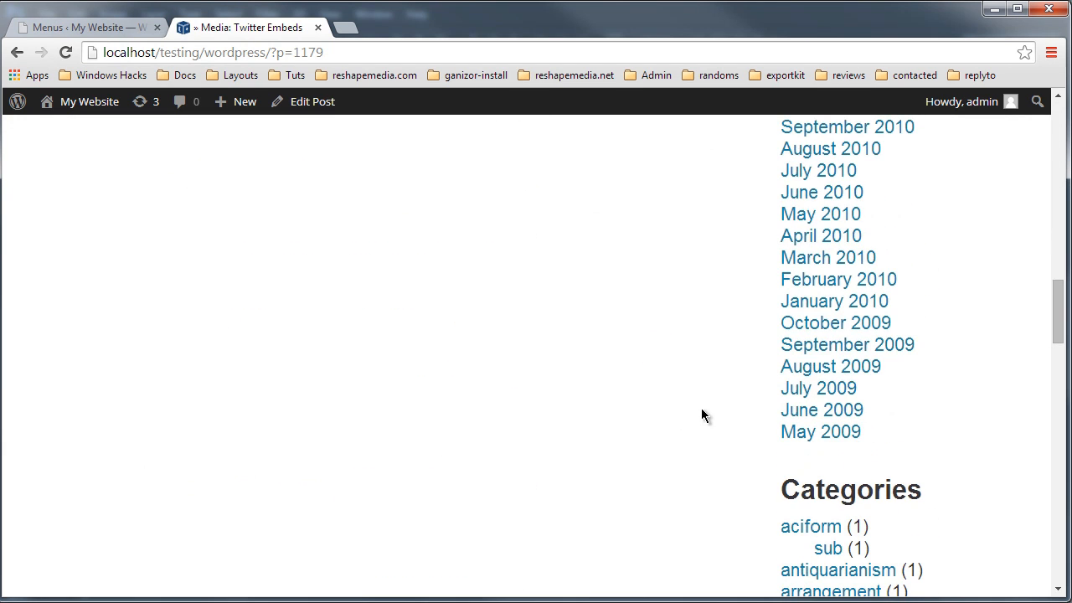
# Step: Open the May 2010 and July 2010 archive pages from the sidebar
pyautogui.click(825, 219)
pyautogui.scroll(-3, 644, 405)
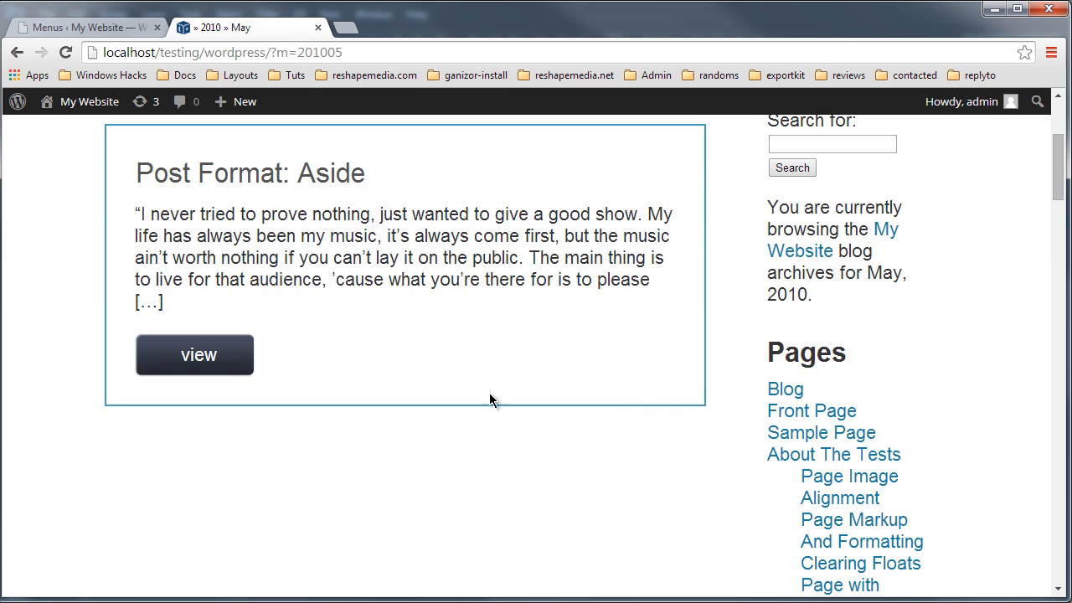
pyautogui.scroll(-10, 795, 464)
pyautogui.click(803, 448)
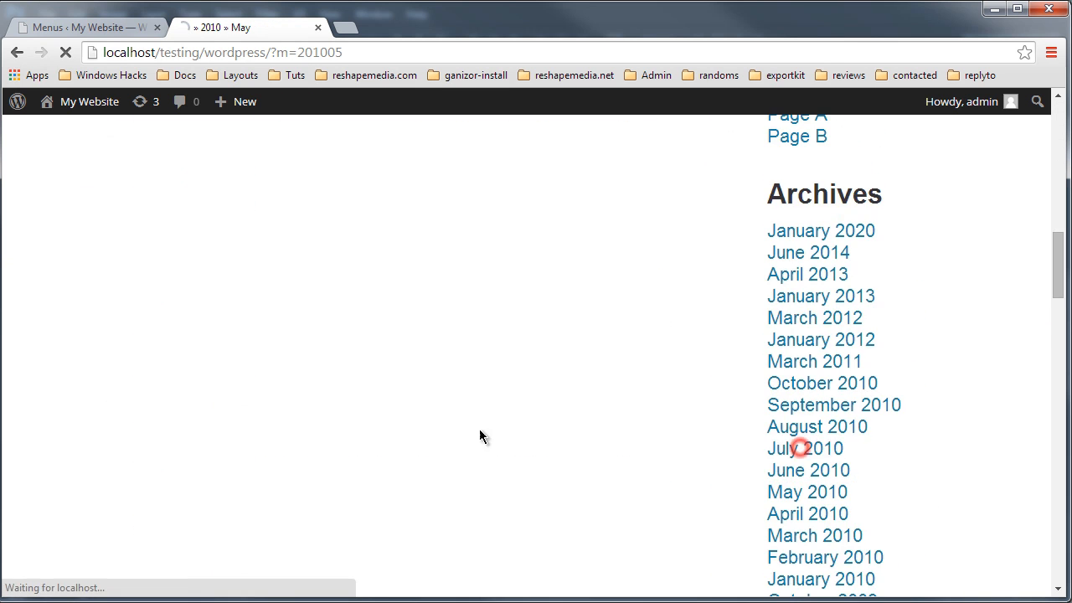
# Step: Open the Post Format: Audio post from the July 2010 archive and scroll through it
pyautogui.scroll(-4, 754, 464)
pyautogui.click(216, 283)
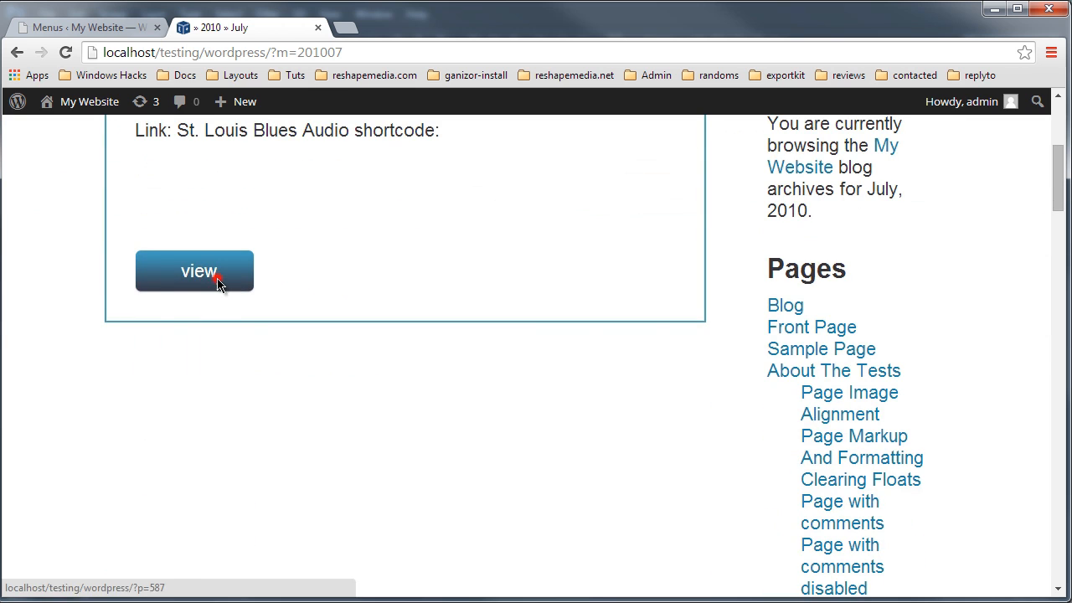
pyautogui.scroll(-7, 461, 402)
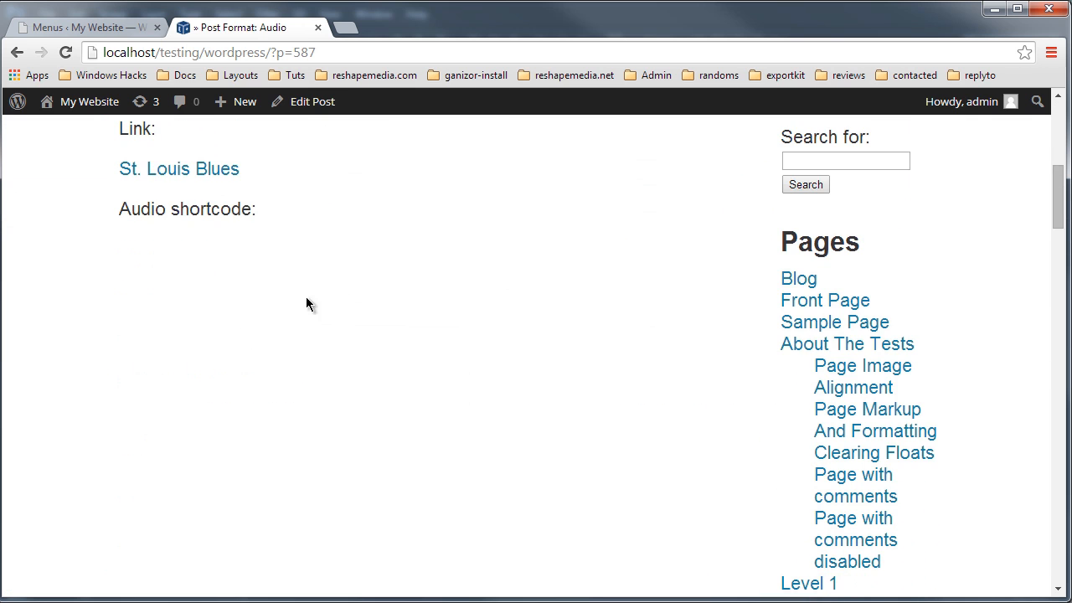
pyautogui.scroll(2, 307, 304)
pyautogui.click(414, 335)
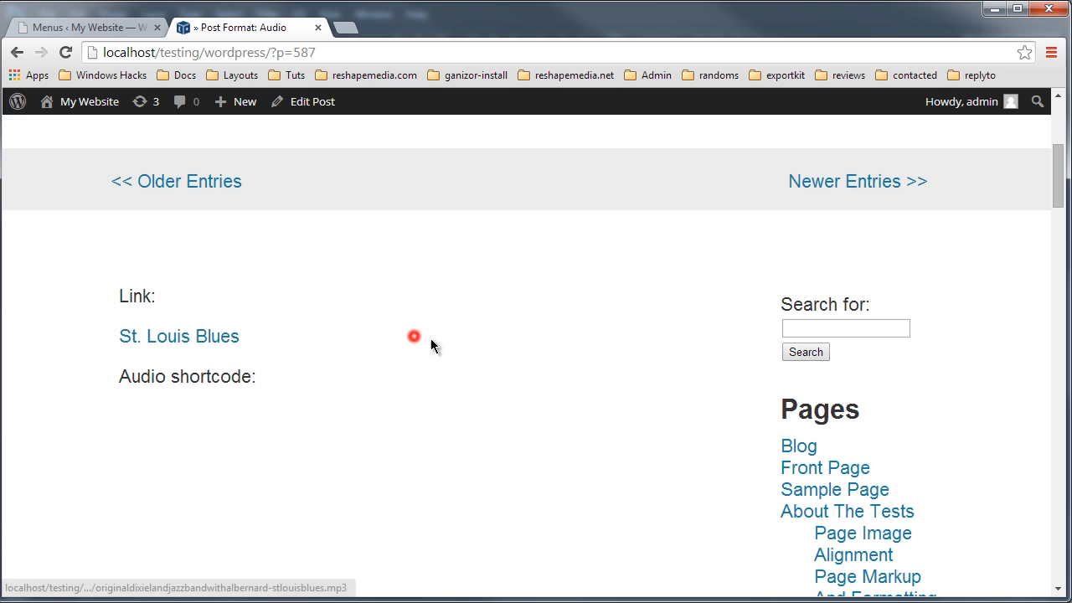
pyautogui.scroll(1, 541, 348)
pyautogui.scroll(-10, 646, 434)
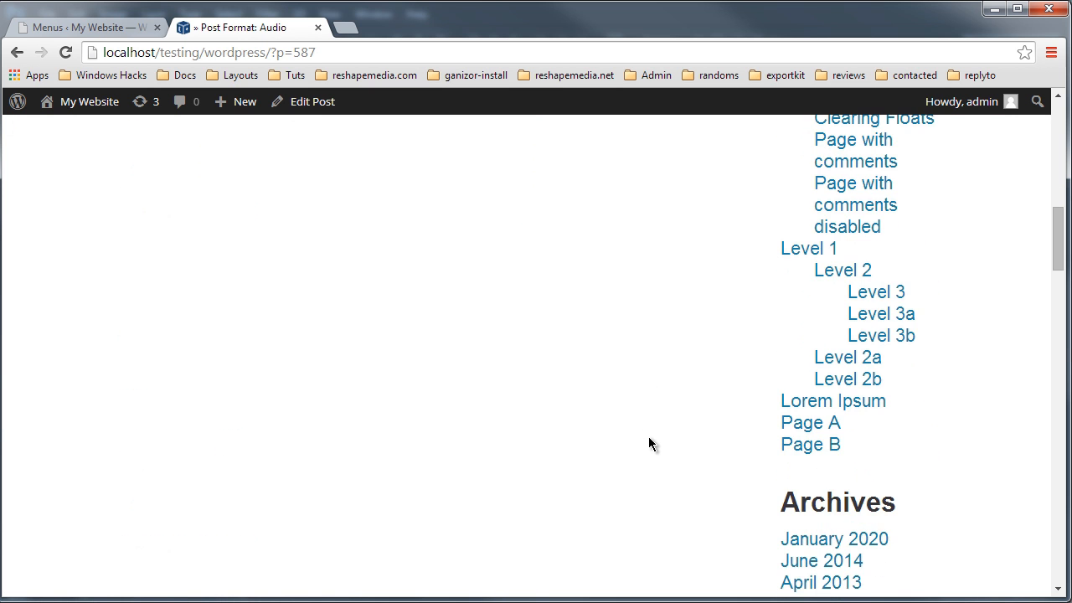
pyautogui.scroll(5, 643, 419)
pyautogui.scroll(4, 639, 413)
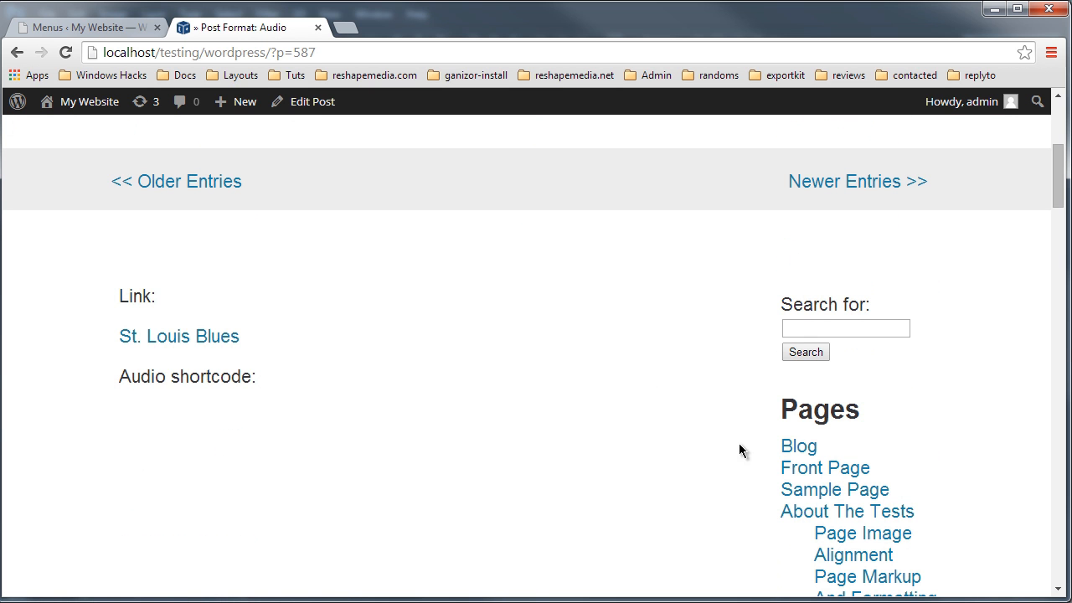
# Step: Open the Front Page from the sidebar's Pages list and scroll through its content
pyautogui.click(835, 476)
pyautogui.scroll(-6, 460, 413)
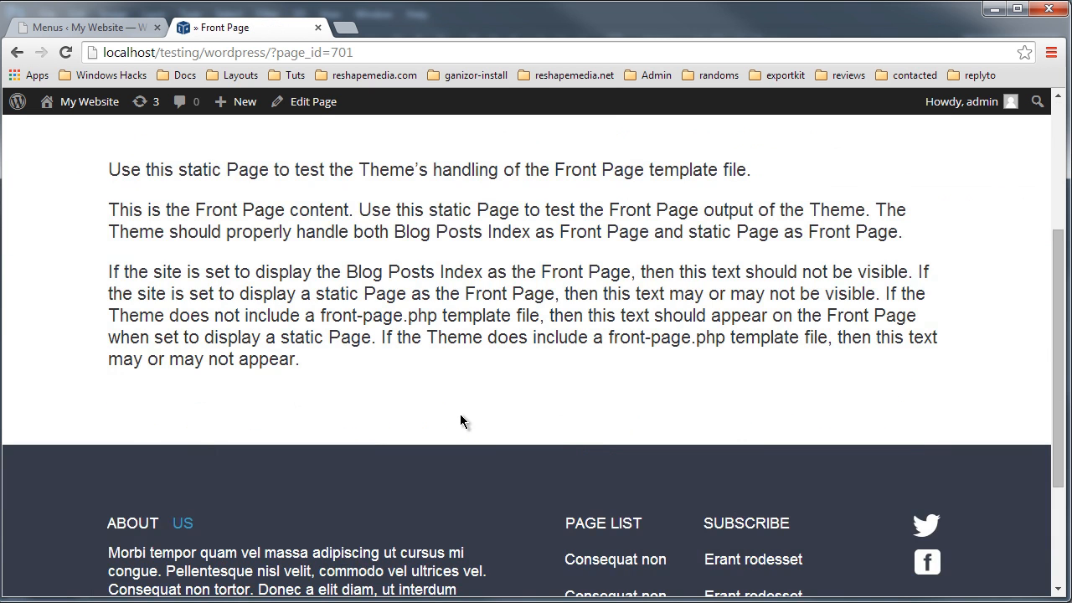
pyautogui.scroll(6, 482, 452)
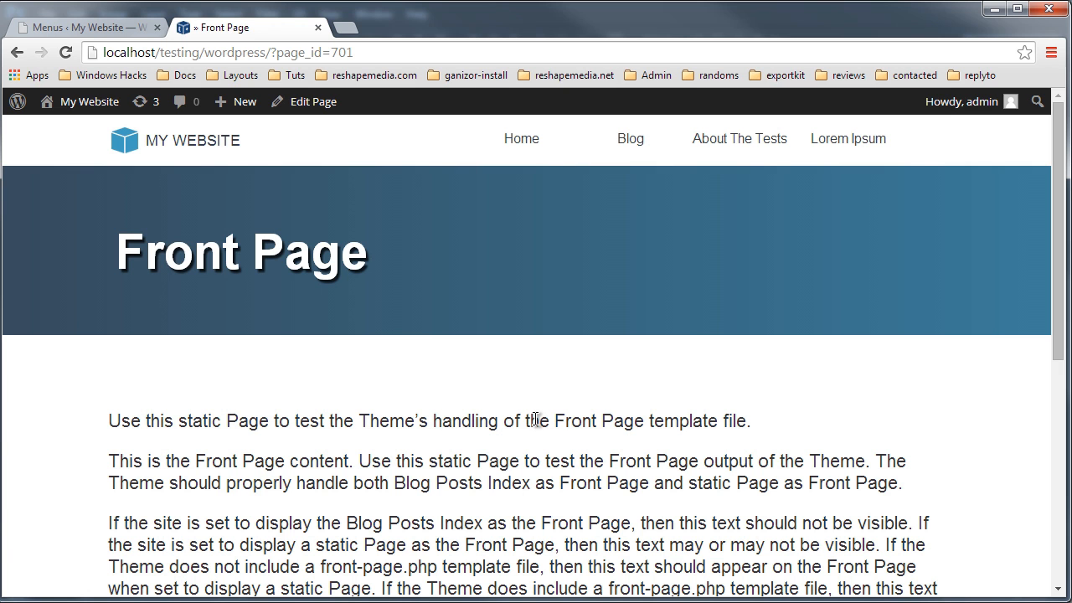
# Step: Return to the admin tab and open the Export Kit Theme settings, looking through its Index, Footer and Header pages
pyautogui.click(97, 26)
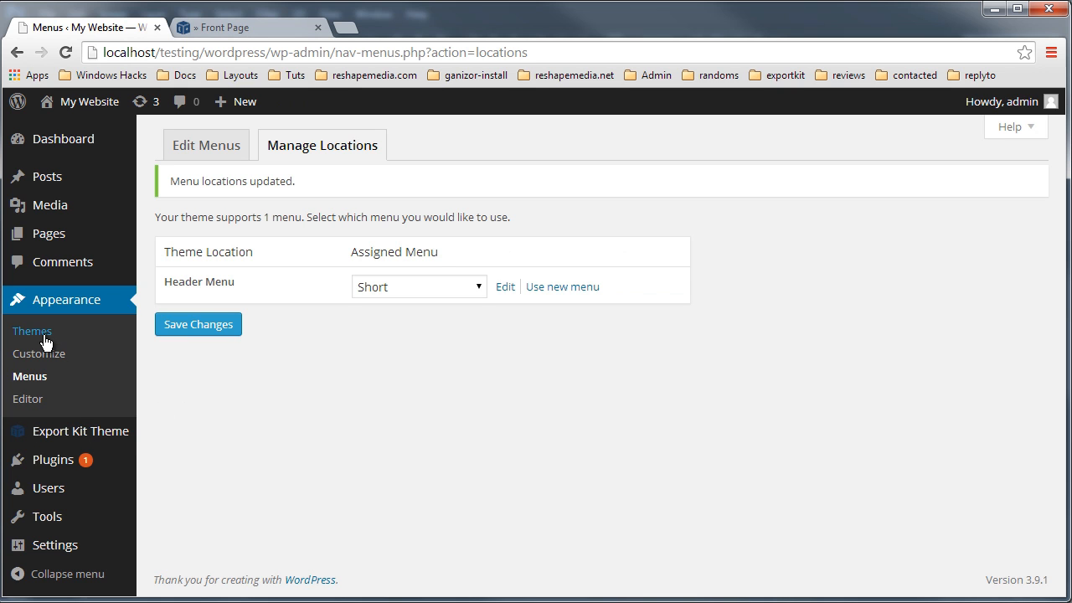
pyautogui.moveTo(77, 432)
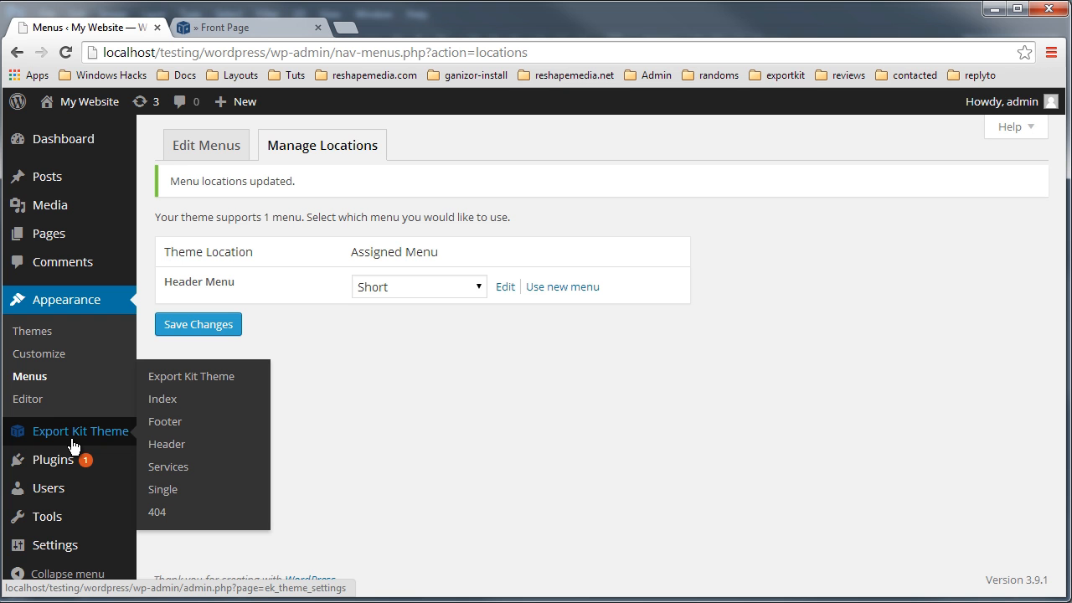
pyautogui.click(73, 442)
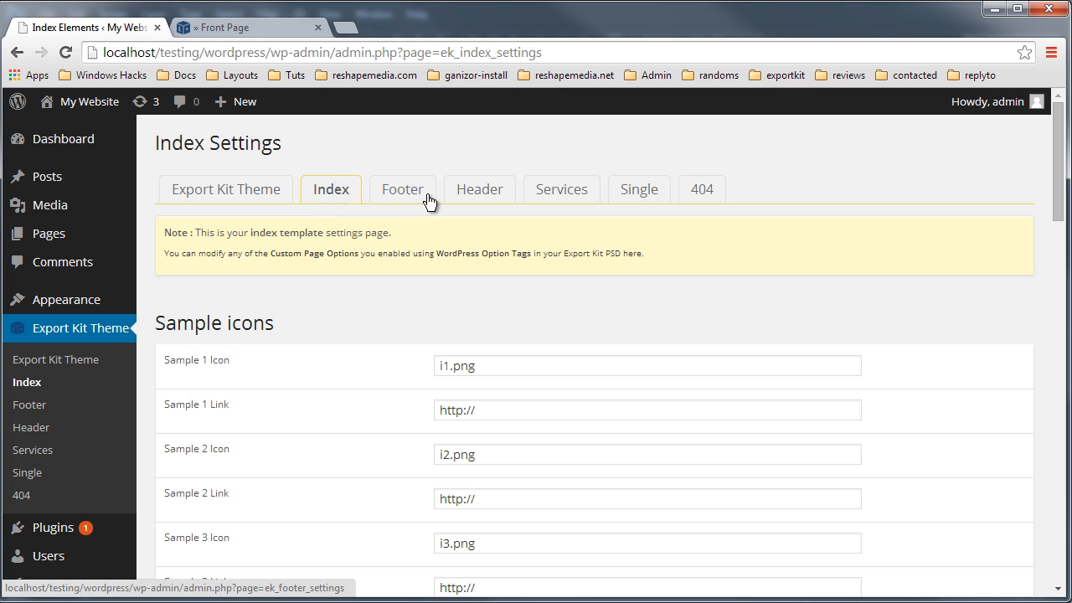
pyautogui.click(416, 201)
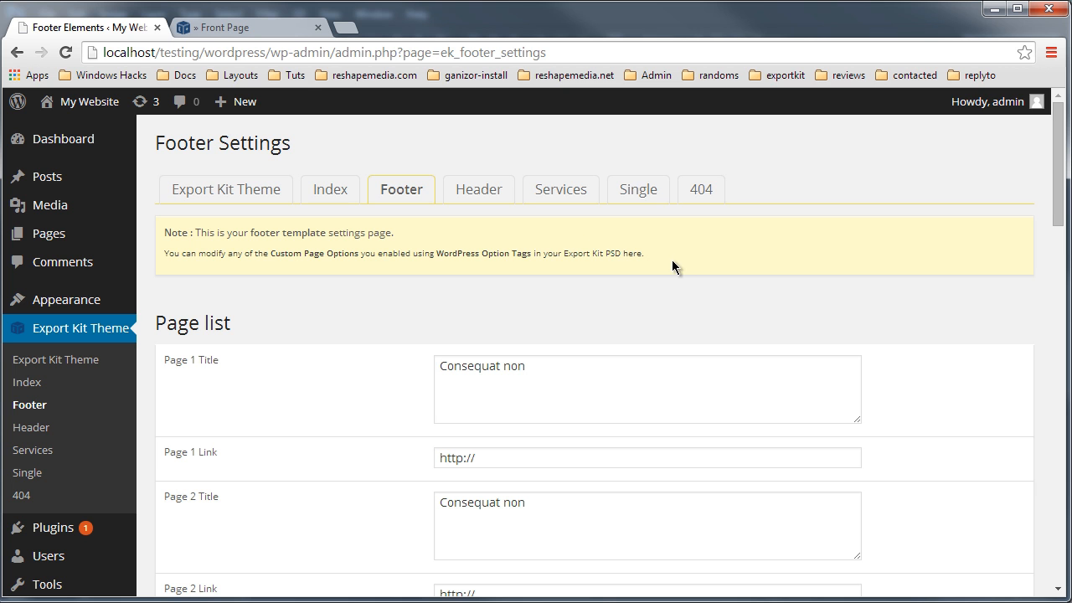
pyautogui.click(486, 191)
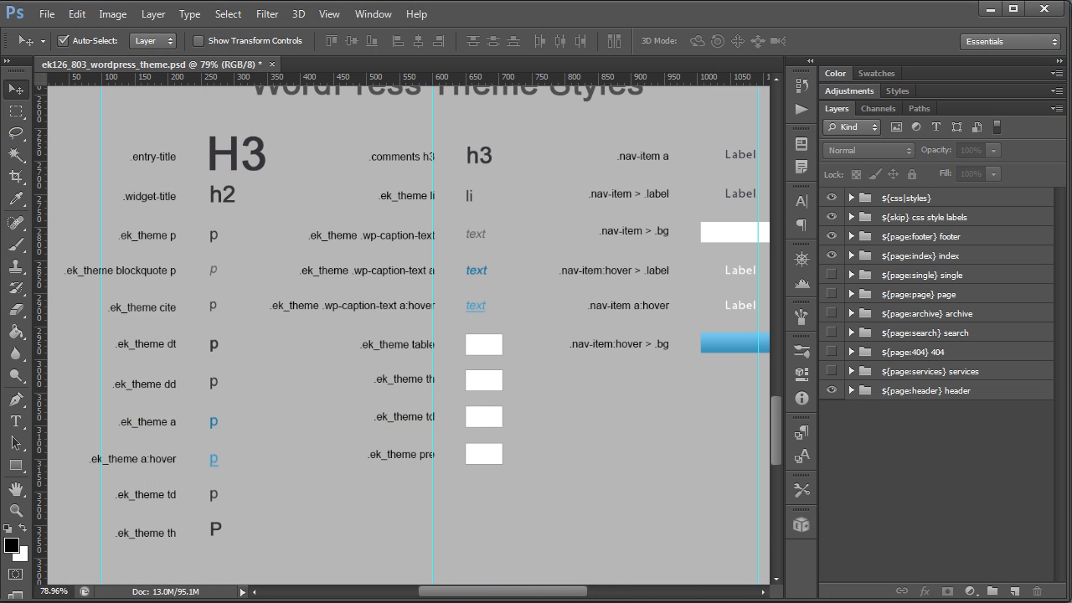
# Step: In the PSD, expand the header page group and inspect its logo and header background colour layers
pyautogui.click(899, 393)
pyautogui.click(850, 390)
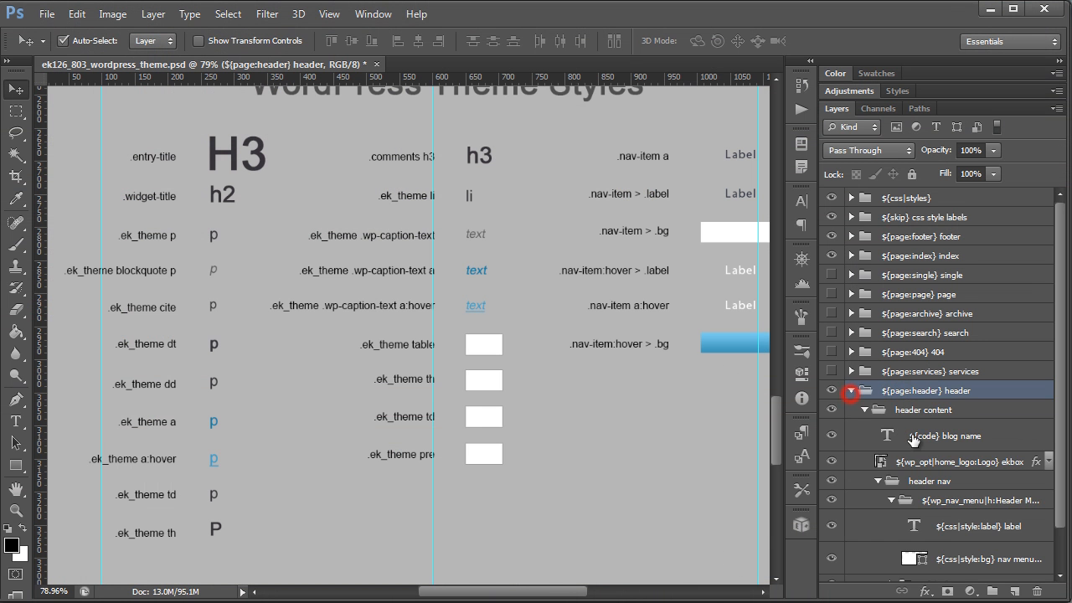
pyautogui.scroll(-1, 908, 464)
pyautogui.scroll(-13, 472, 328)
pyautogui.scroll(8, 427, 195)
pyautogui.scroll(3, 535, 172)
pyautogui.scroll(11, 400, 170)
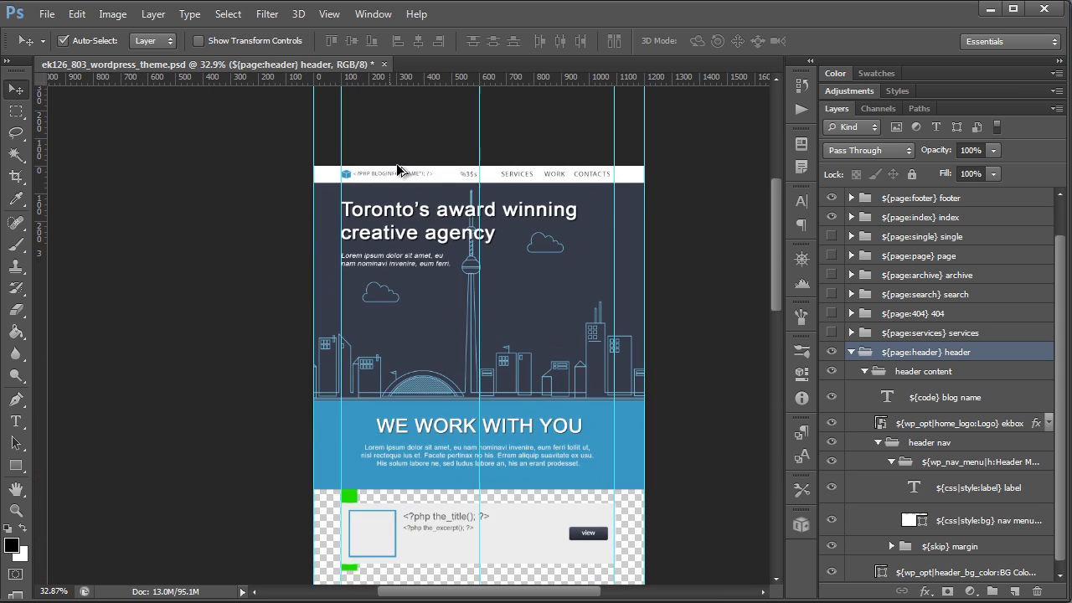
pyautogui.click(260, 181)
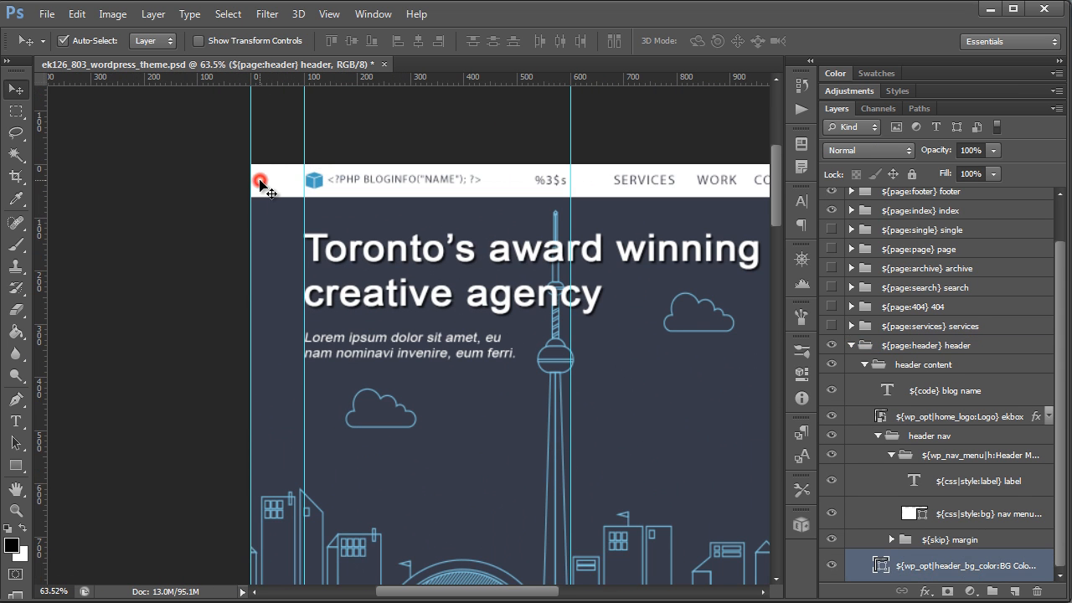
pyautogui.doubleClick(1002, 566)
pyautogui.click(985, 565)
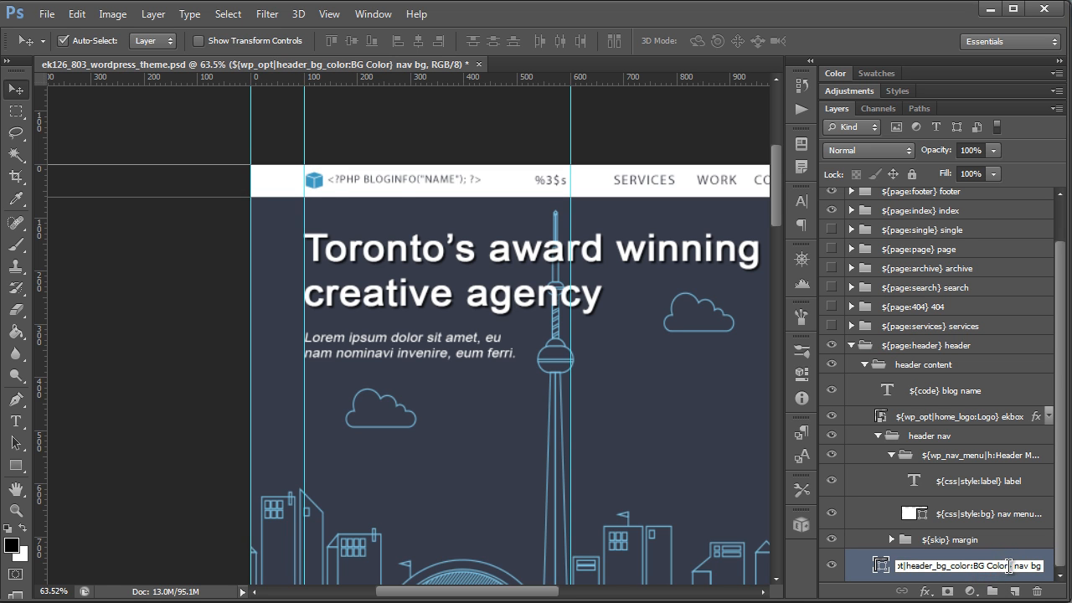
pyautogui.click(311, 181)
pyautogui.click(313, 180)
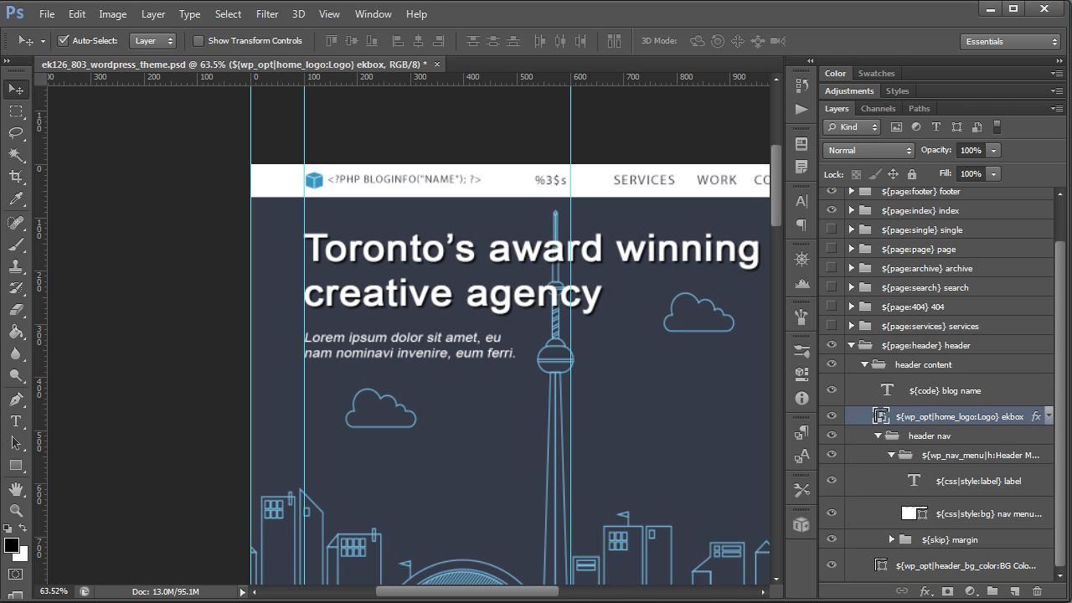
# Step: Switch back to the browser and examine the Header settings' BG Color and Logo fields
pyautogui.hotkey('alt', 'Tab')
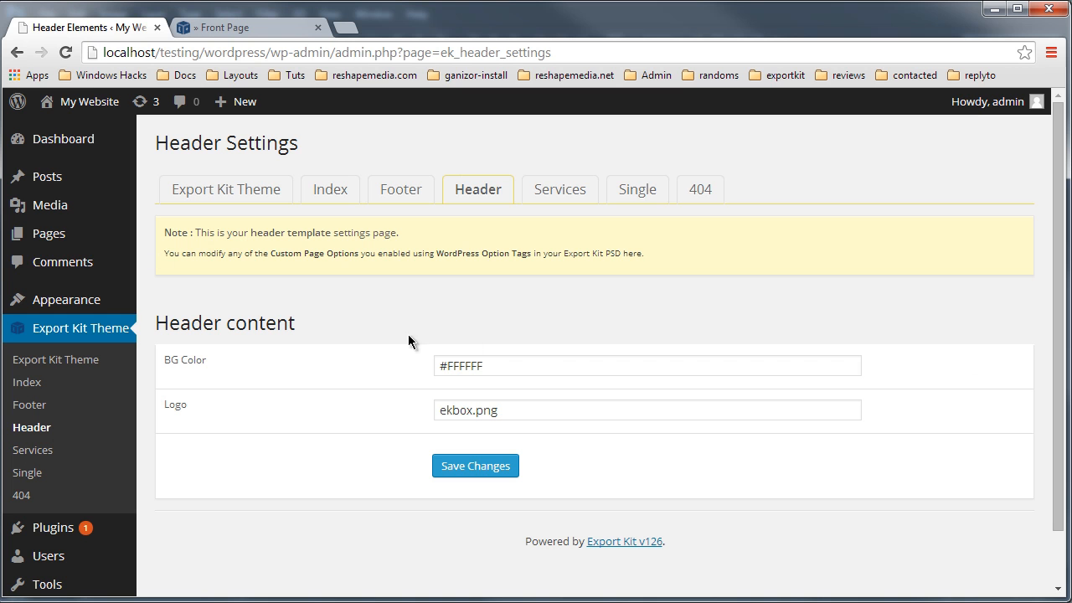
pyautogui.tripleClick(532, 363)
pyautogui.click(536, 409)
pyautogui.tripleClick(593, 408)
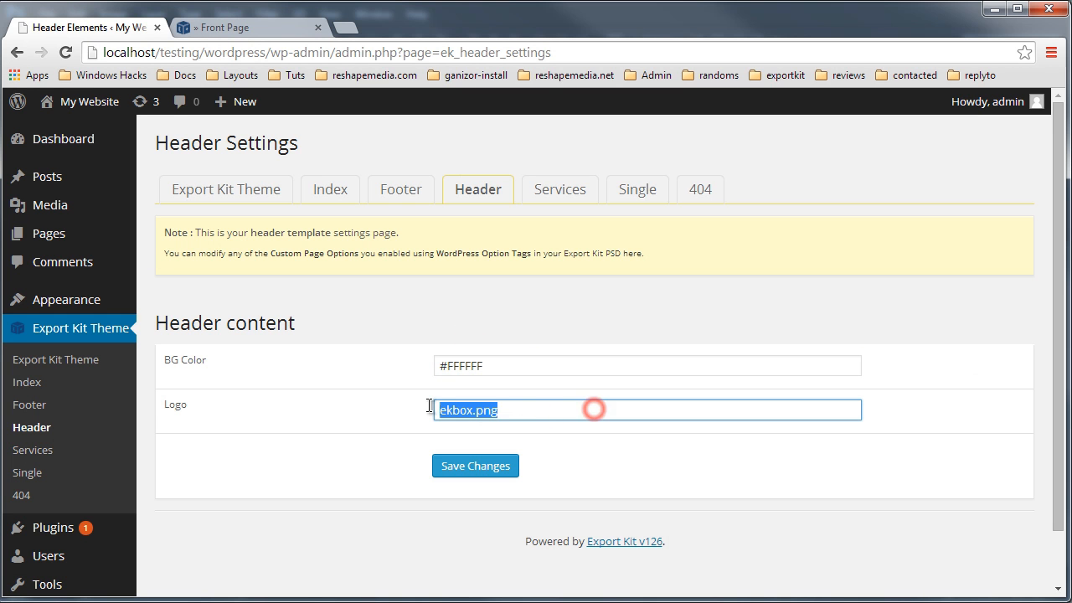
# Step: Rename the theme to My Theme in the Export Kit Theme general settings and save the changes
pyautogui.click(228, 189)
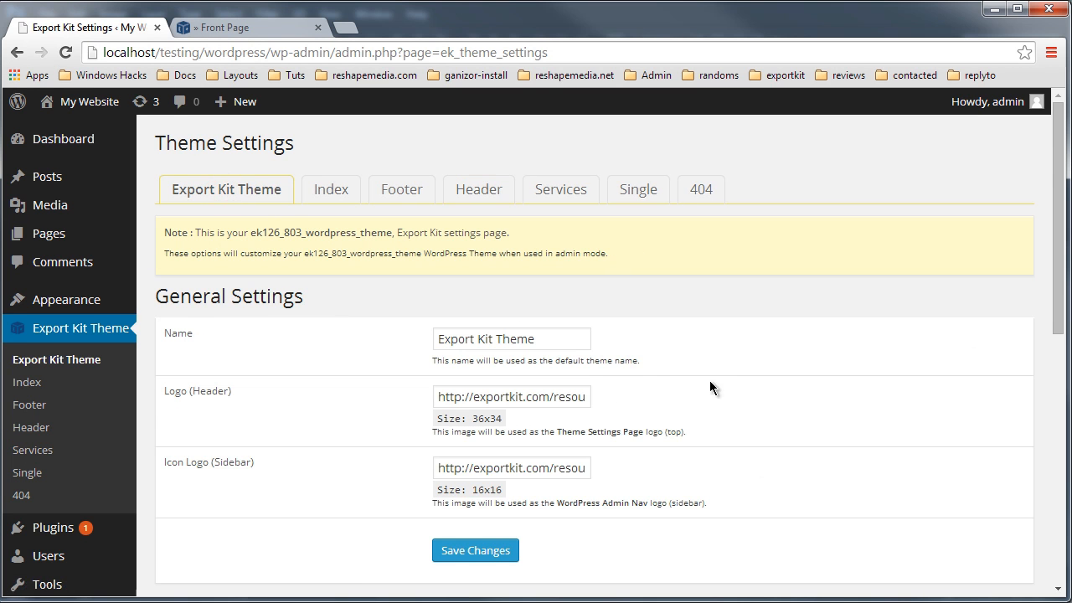
pyautogui.scroll(-2, 546, 279)
pyautogui.moveTo(546, 172); pyautogui.dragTo(462, 170)
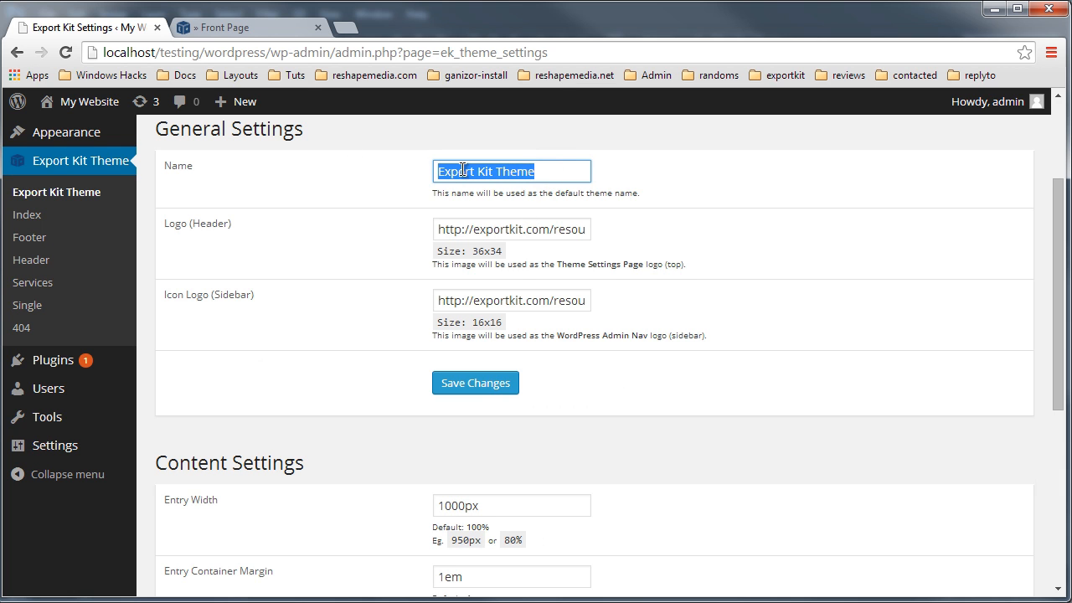
pyautogui.write('My')
pyautogui.write('e')
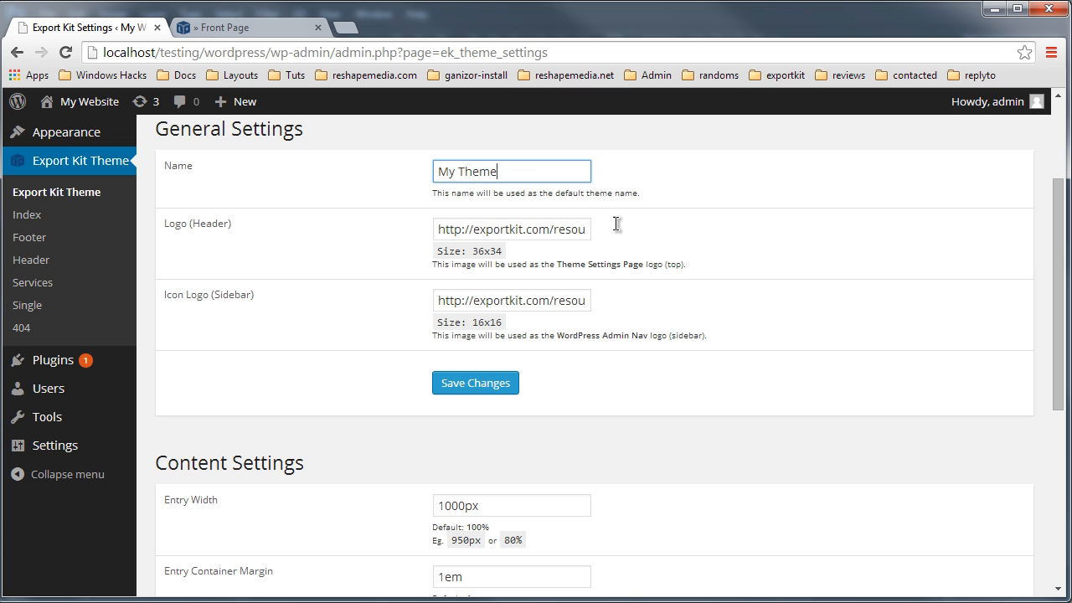
pyautogui.click(490, 394)
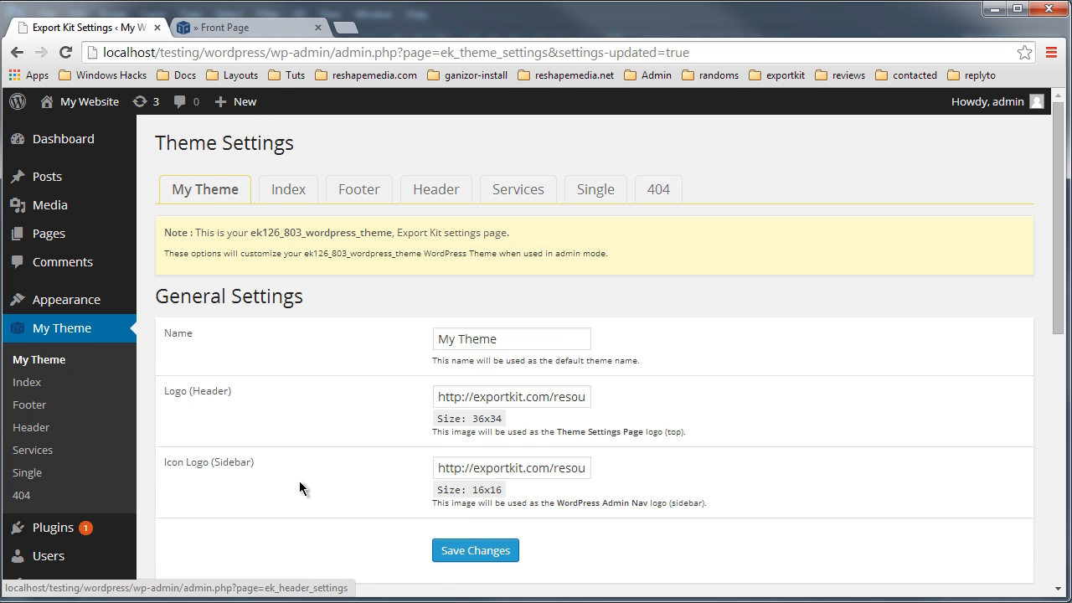
# Step: Scroll through the rest of the theme's general settings down to the Export Kit Defaults section and back
pyautogui.scroll(-5, 369, 473)
pyautogui.scroll(-2, 555, 427)
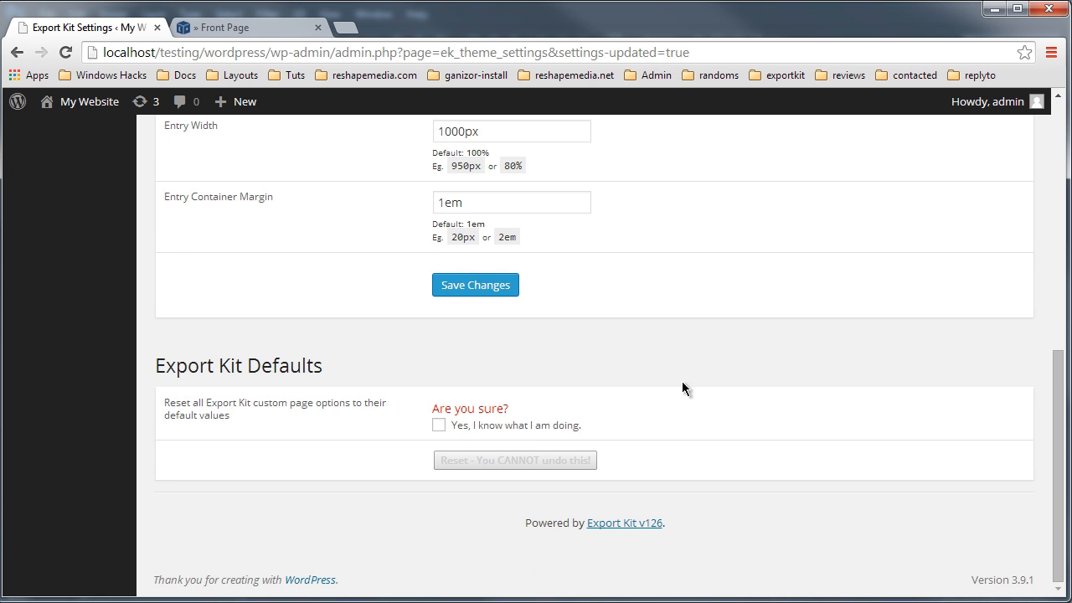
pyautogui.scroll(7, 682, 369)
pyautogui.scroll(-2, 682, 360)
pyautogui.scroll(2, 444, 376)
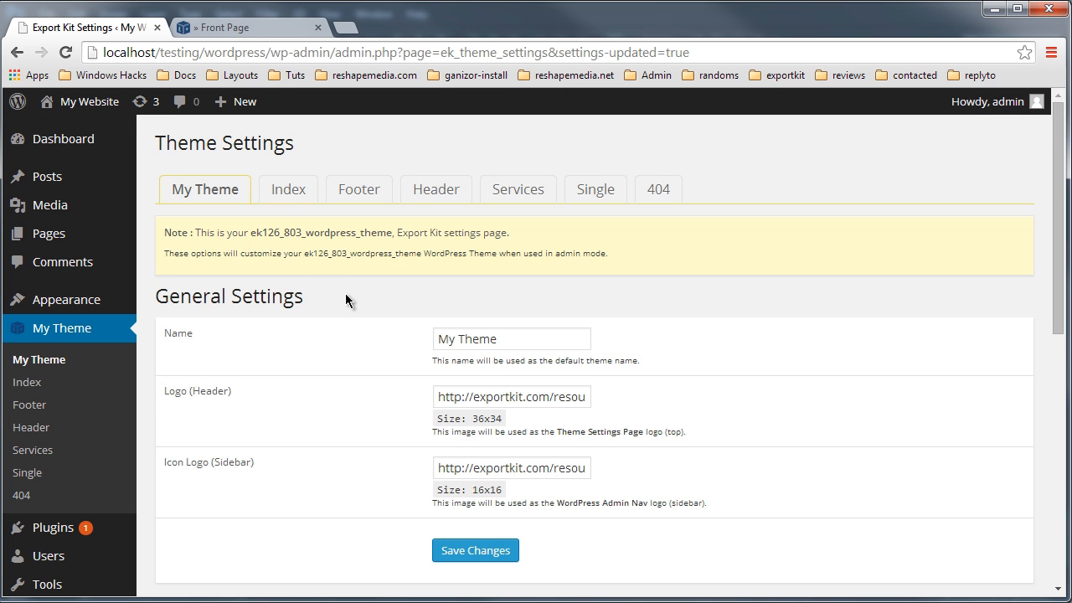
# Step: Open the Index settings page and browse its sample icons, header background and samples mini fields
pyautogui.click(280, 199)
pyautogui.scroll(-4, 324, 354)
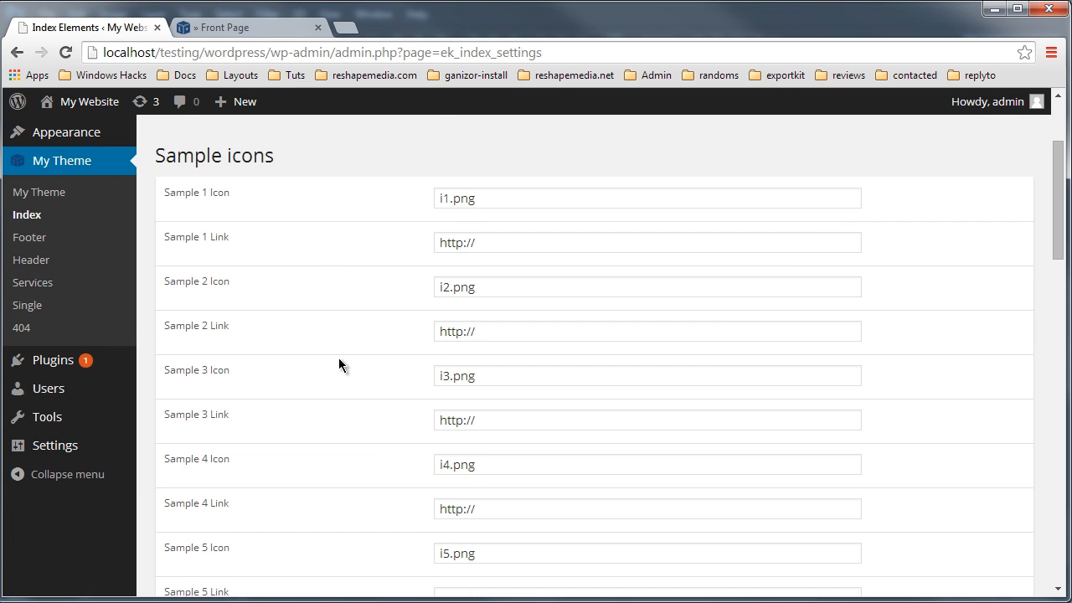
pyautogui.scroll(-10, 357, 402)
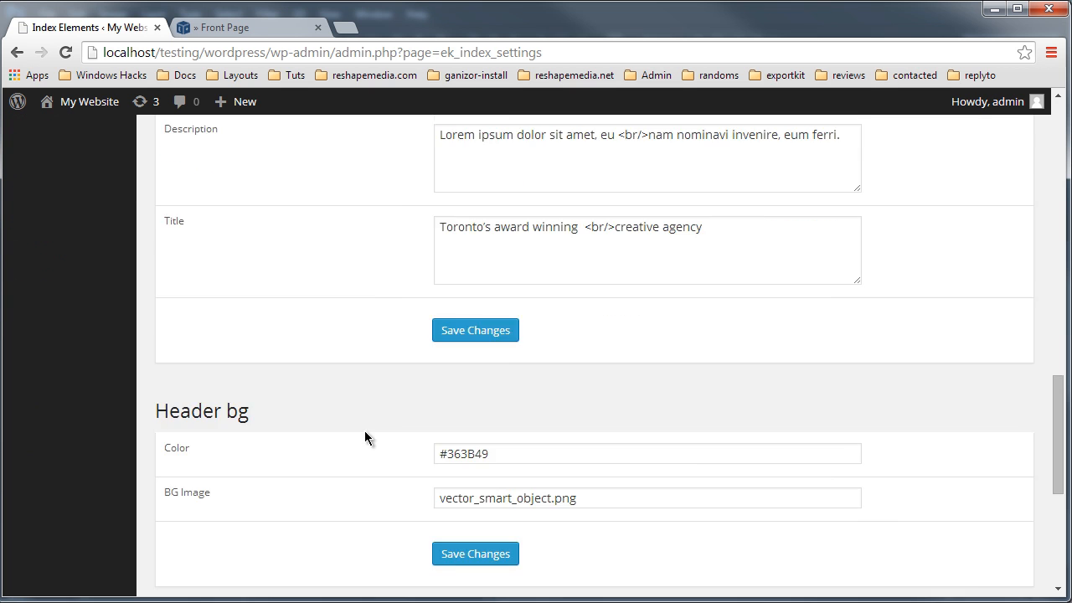
pyautogui.scroll(-2, 368, 452)
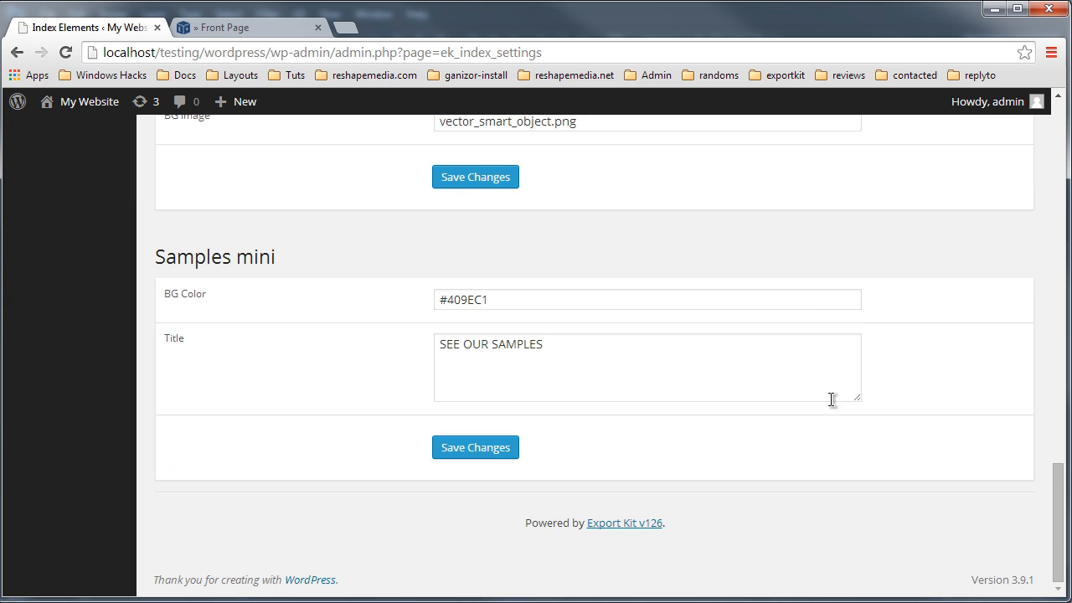
pyautogui.scroll(9, 800, 437)
pyautogui.scroll(10, 797, 436)
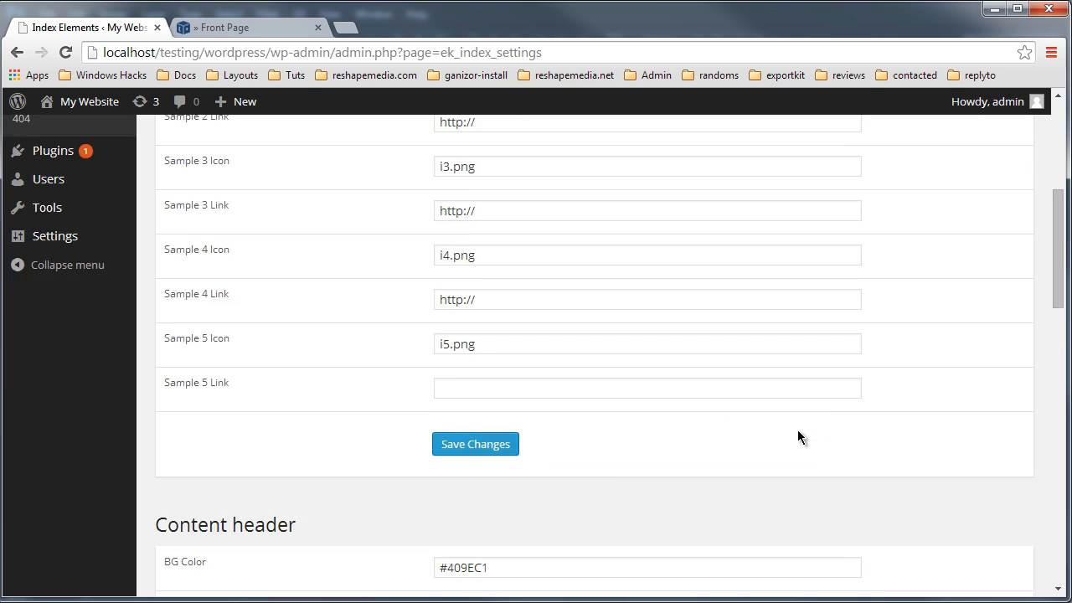
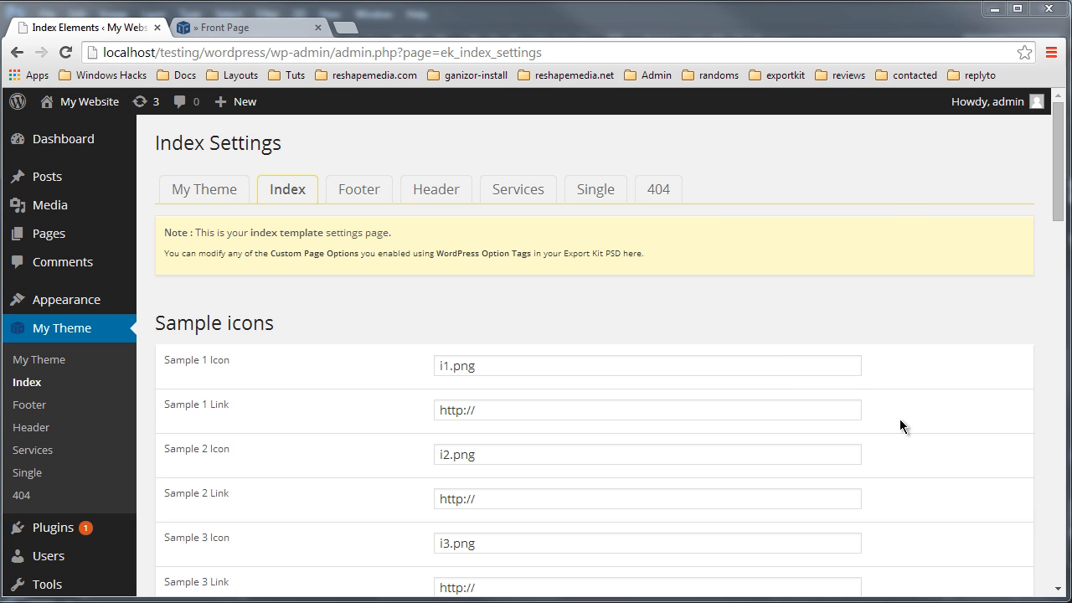
# Step: Scroll through the Index settings page to the Index header Description and Title fields
pyautogui.click(834, 281)
pyautogui.scroll(-15, 685, 316)
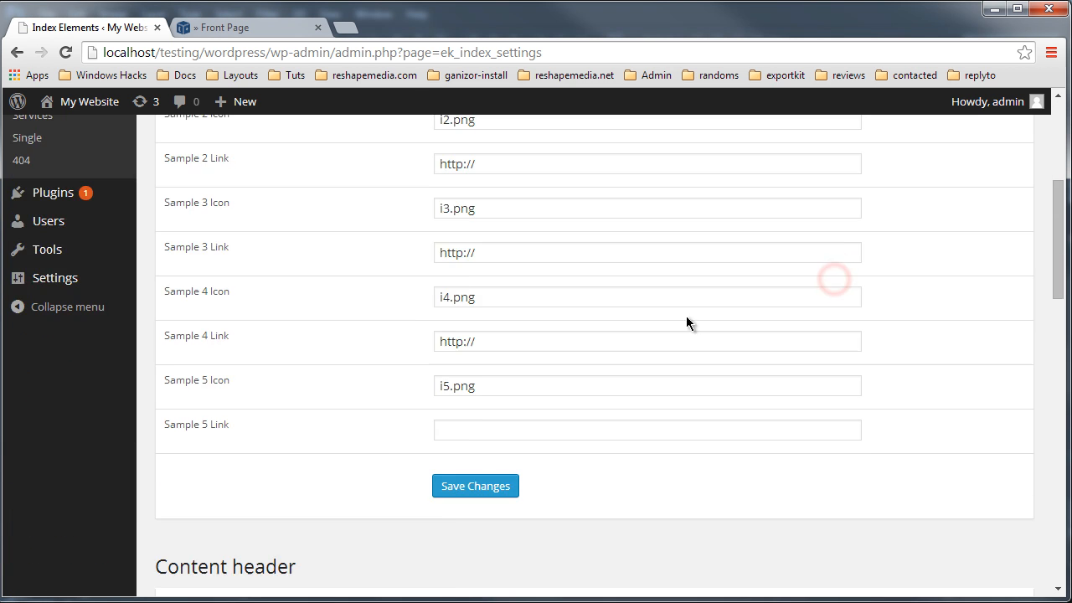
pyautogui.scroll(5, 637, 366)
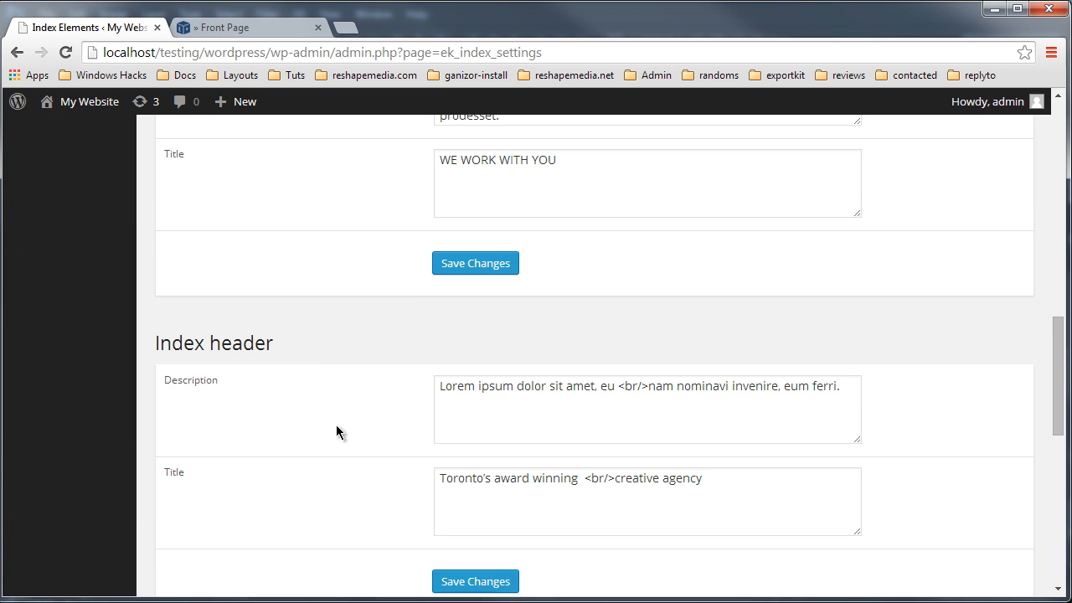
pyautogui.scroll(-2, 338, 430)
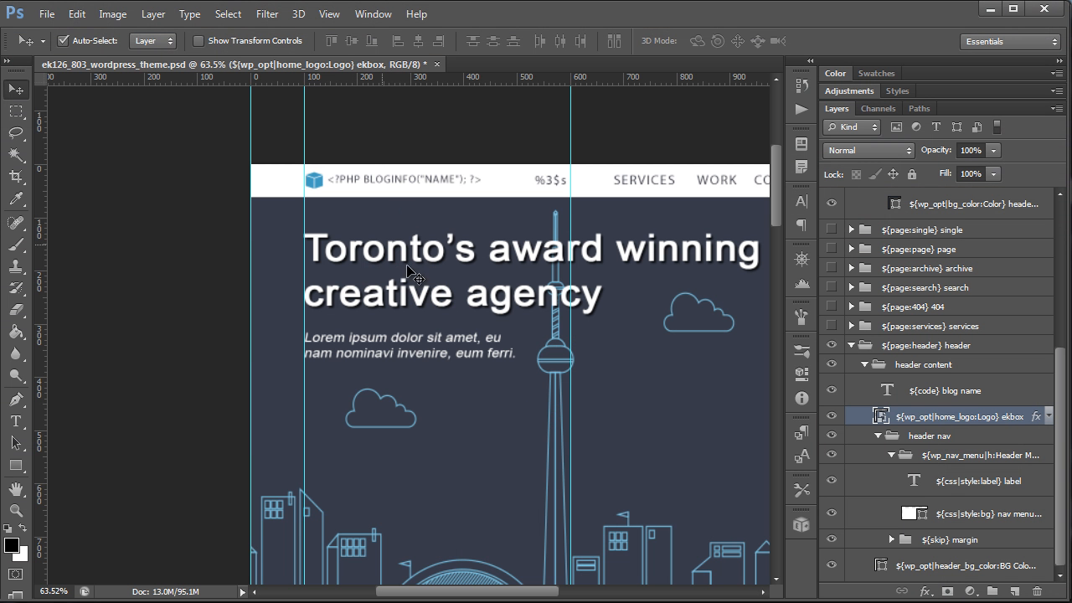
# Step: Select the header title text layer in the PSD and inspect its home_title option tag among the layers
pyautogui.click(385, 255)
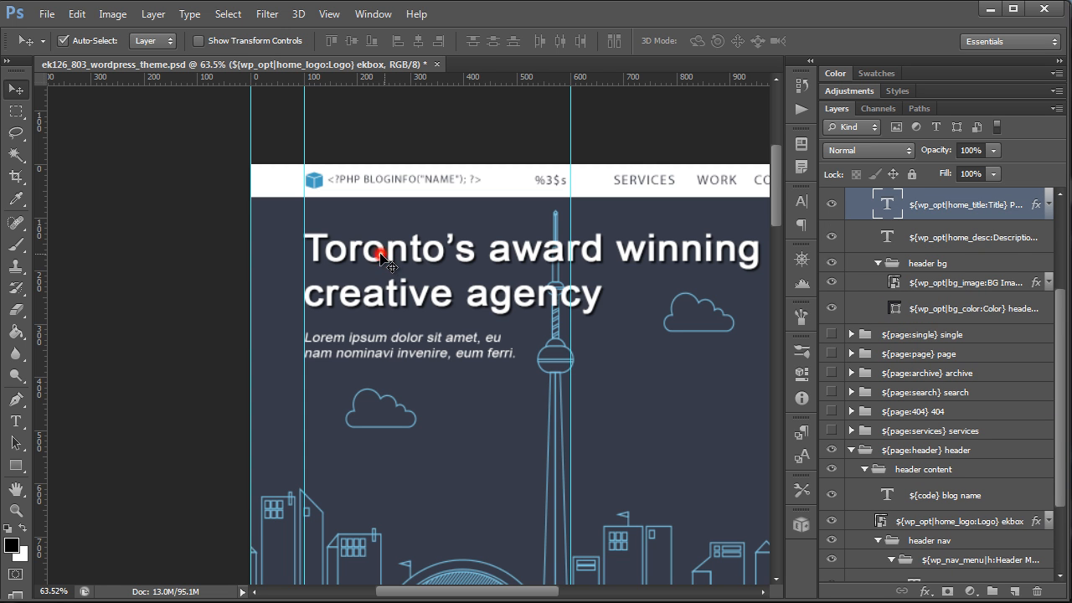
pyautogui.click(943, 211)
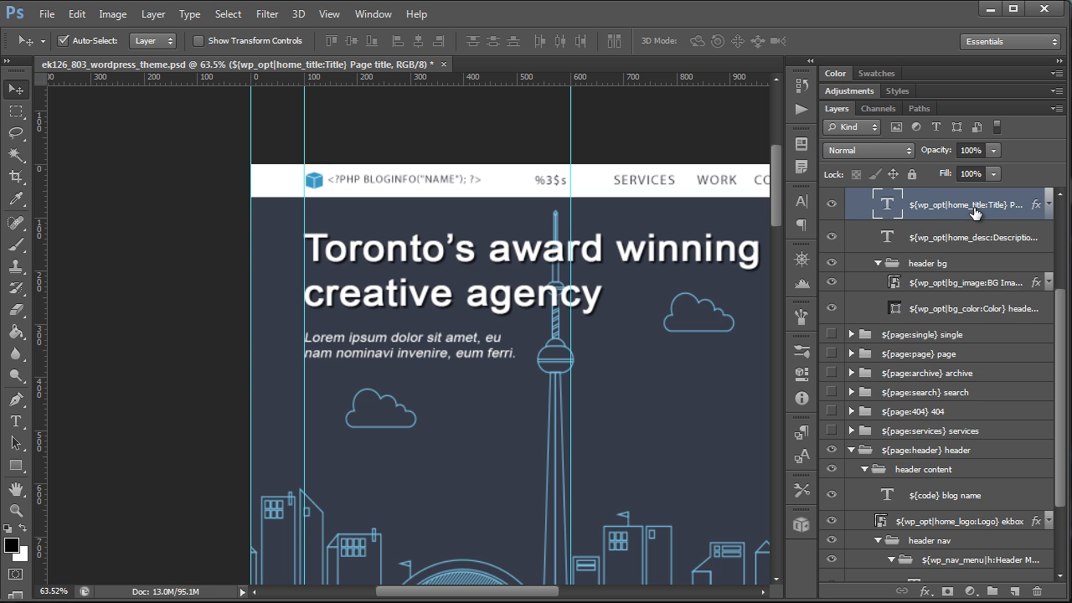
pyautogui.scroll(3, 976, 211)
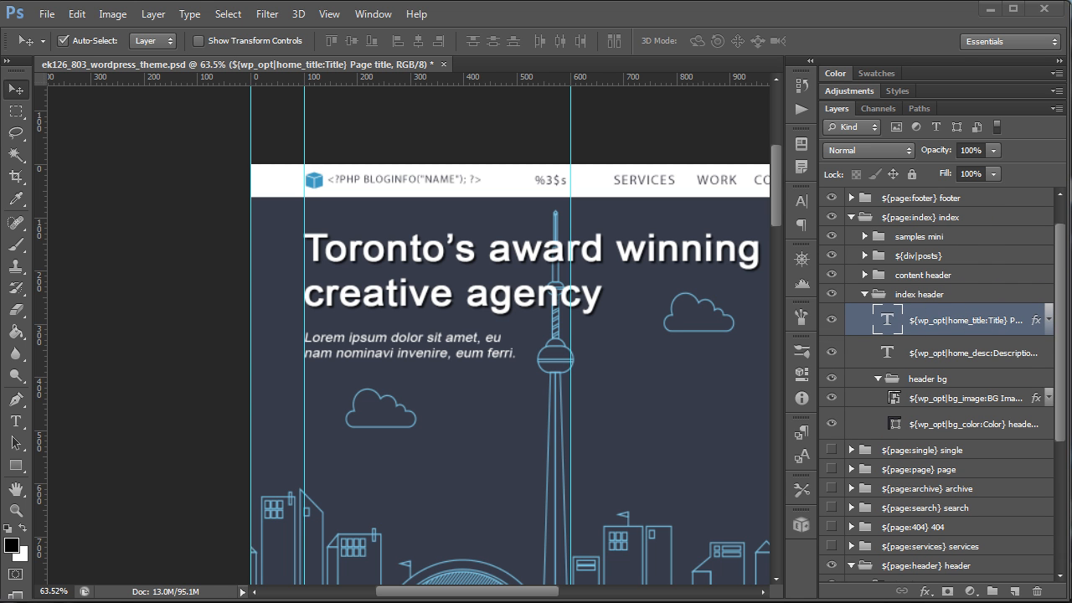
# Step: Open the site's front page in the second browser tab and highlight the header title text
pyautogui.hotkey('alt', 'Tab')
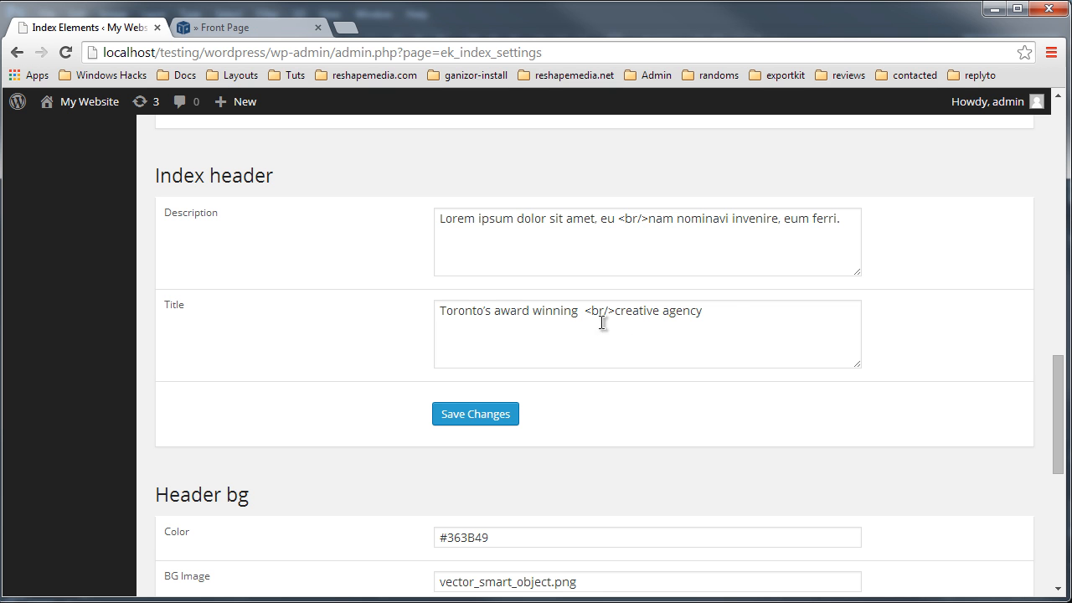
pyautogui.click(283, 18)
pyautogui.moveTo(272, 53); pyautogui.dragTo(633, 43)
pyautogui.press('BackSpace')
pyautogui.press('Return')
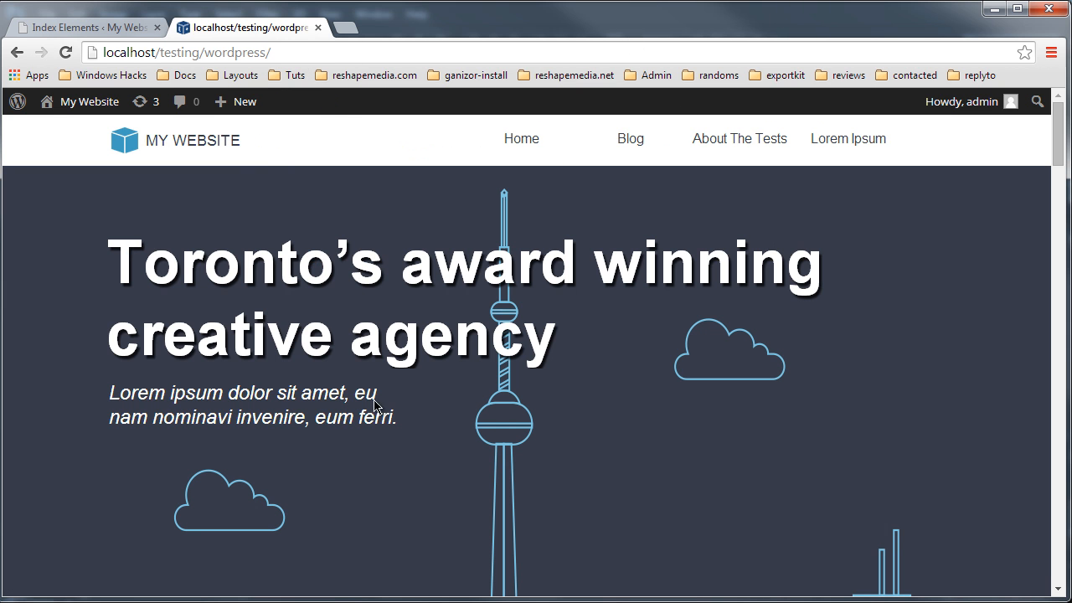
pyautogui.moveTo(591, 343); pyautogui.dragTo(112, 239)
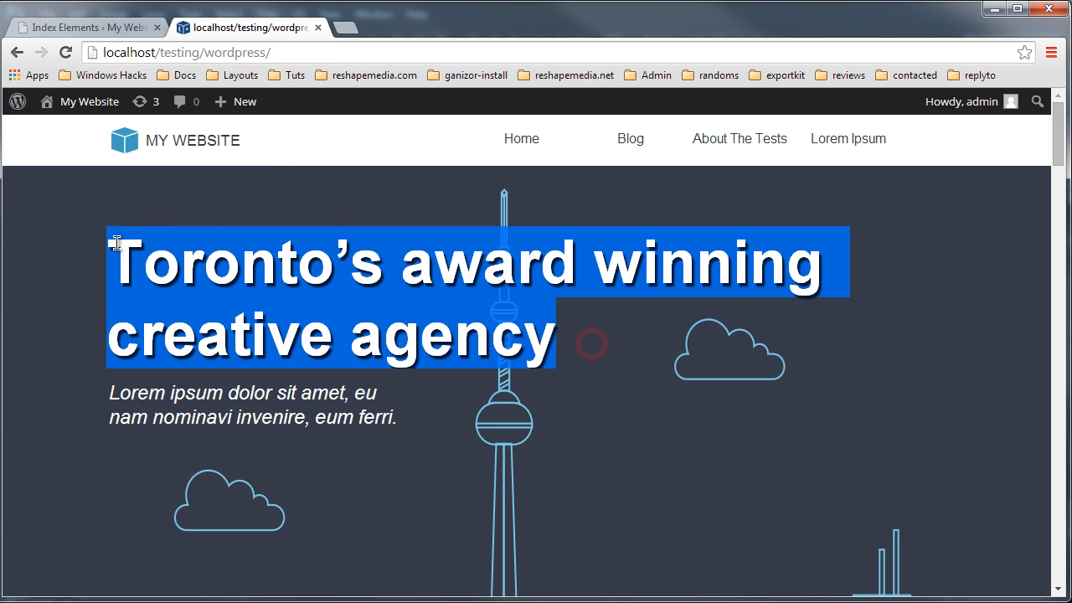
# Step: Set the Index header Title to My new WordPress <br/>Blog, oh yea! and save the changes
pyautogui.click(92, 27)
pyautogui.moveTo(765, 327); pyautogui.dragTo(401, 329)
pyautogui.write('My new')
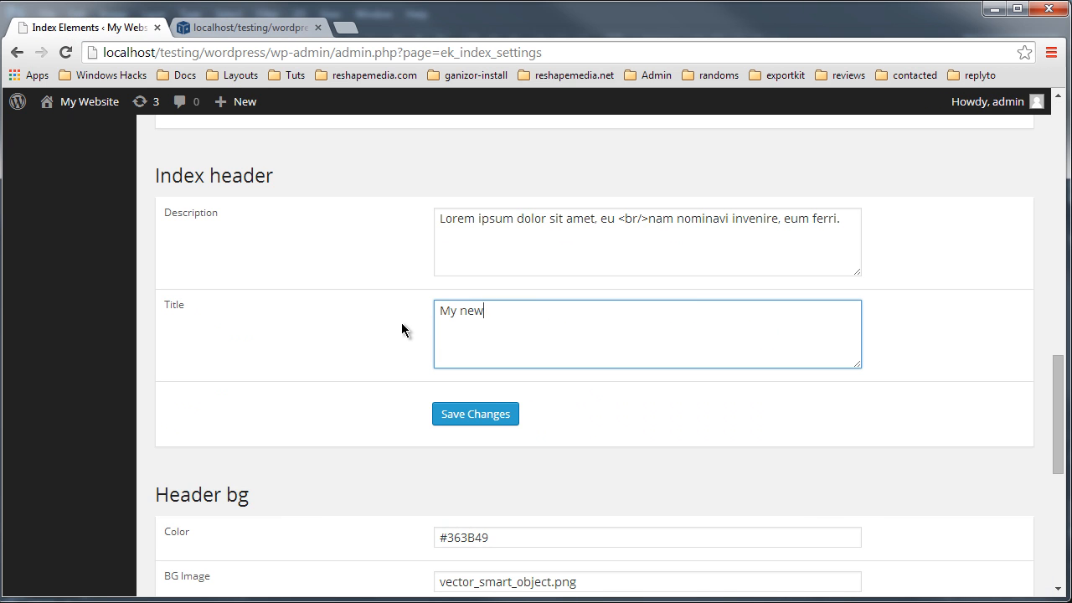
pyautogui.write(' w')
pyautogui.press('BackSpace')
pyautogui.write('WordPress <br/>Blog, oh yea!')
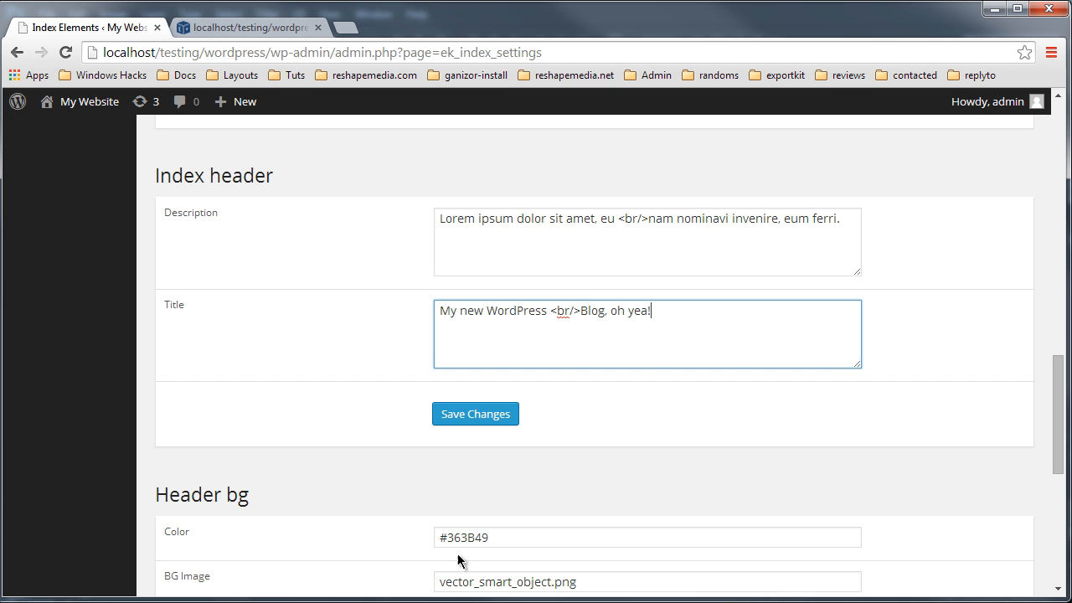
pyautogui.click(489, 413)
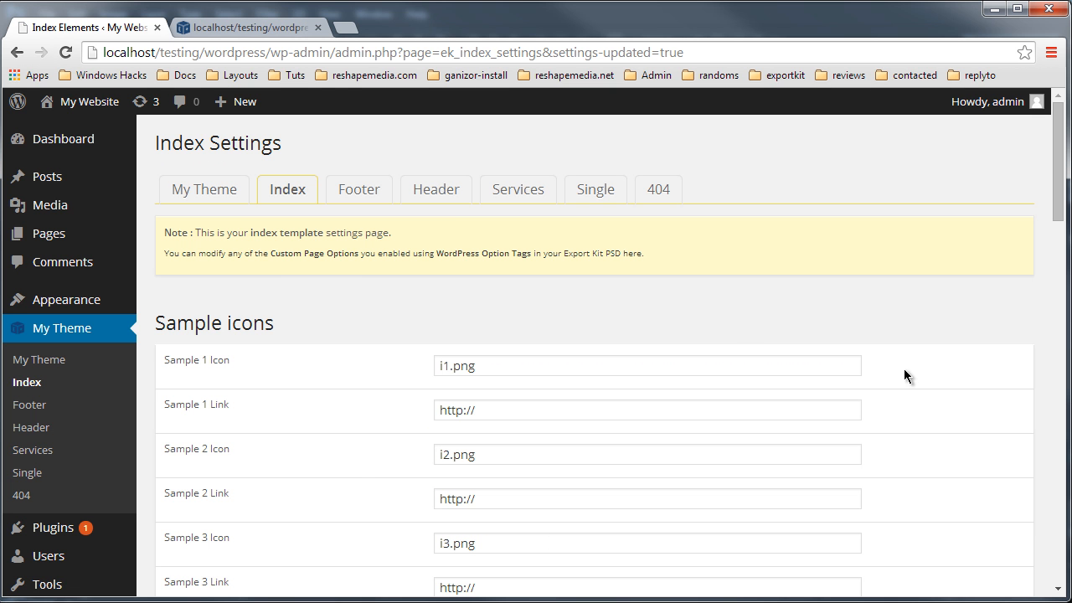
# Step: Reload the front page to check the updated header title, then return to the Index settings
pyautogui.scroll(-20, 566, 278)
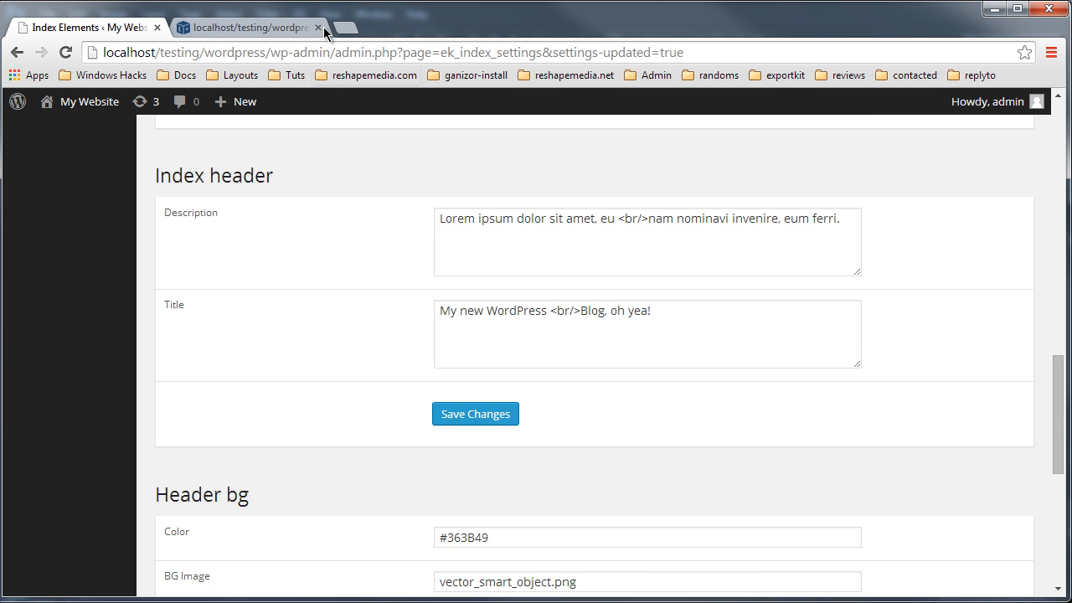
pyautogui.click(251, 25)
pyautogui.click(390, 46)
pyautogui.press('Return')
pyautogui.moveTo(120, 244); pyautogui.dragTo(597, 348)
pyautogui.click(598, 345)
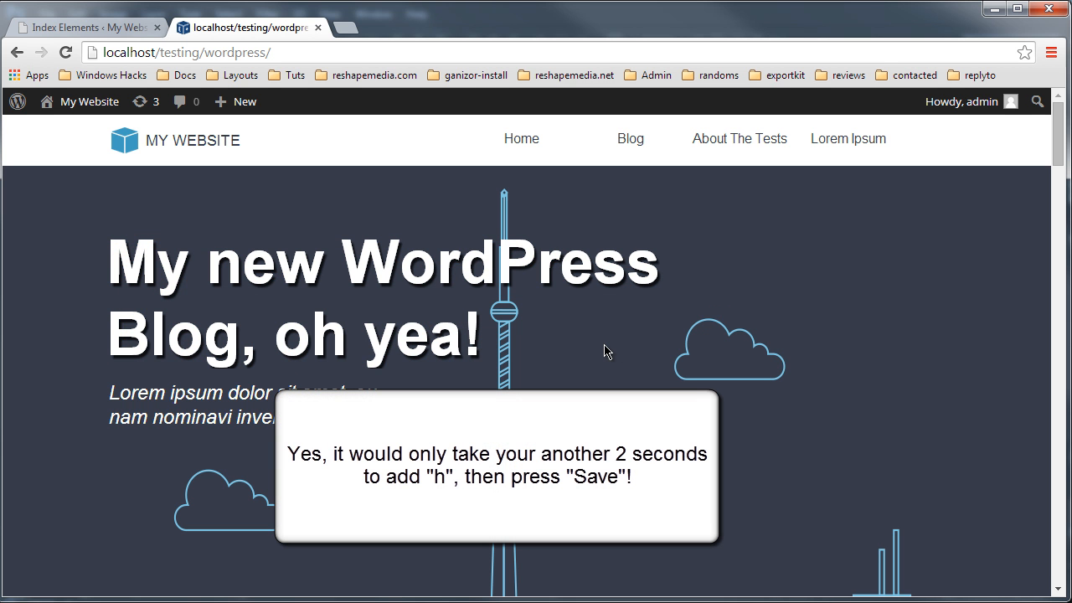
pyautogui.tripleClick(476, 339)
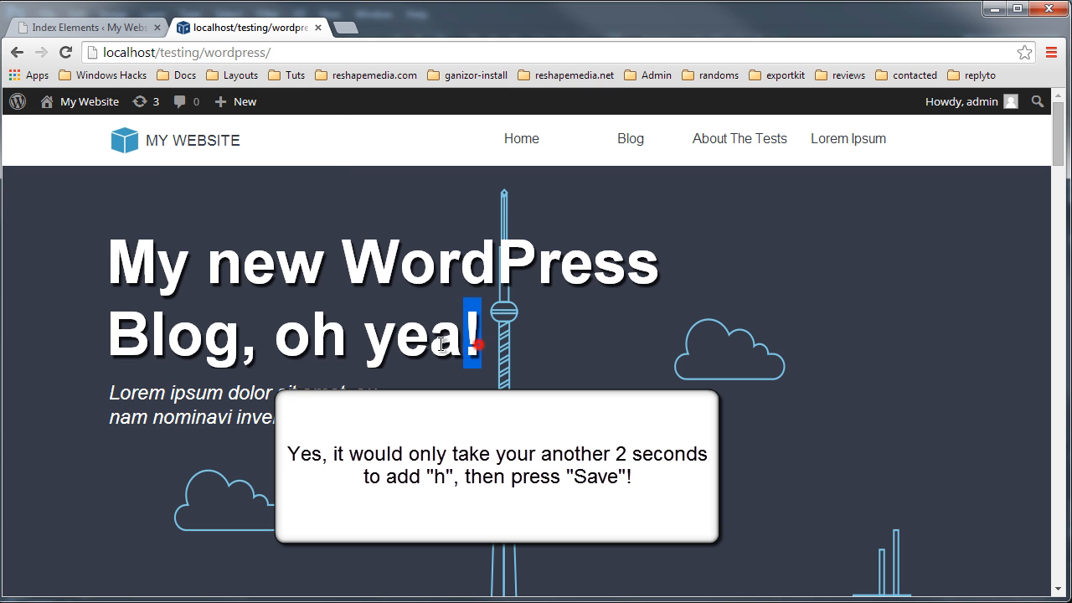
pyautogui.click(125, 20)
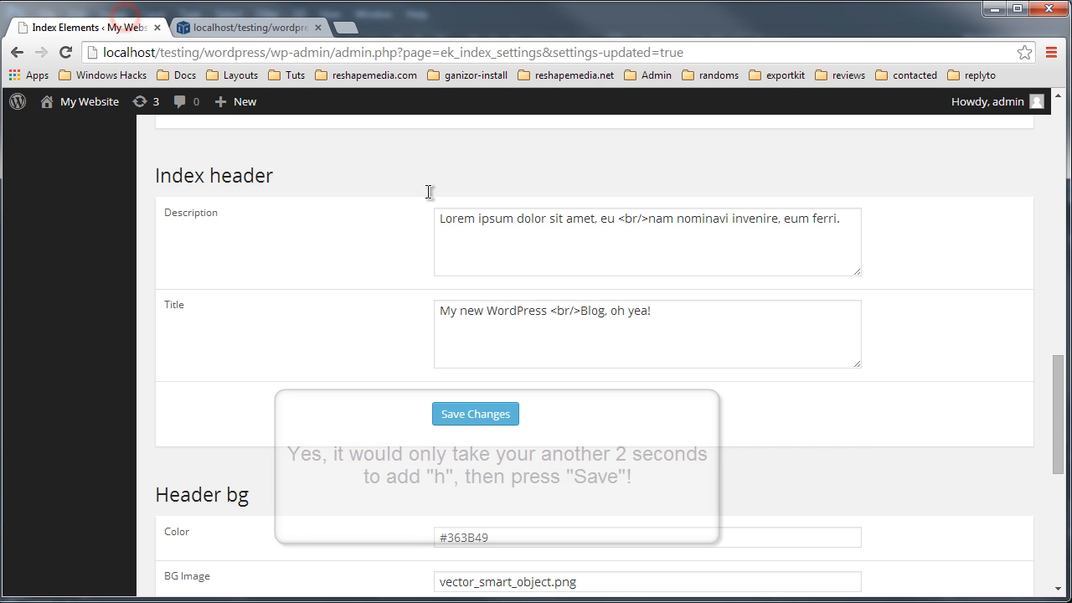
pyautogui.scroll(15, 955, 420)
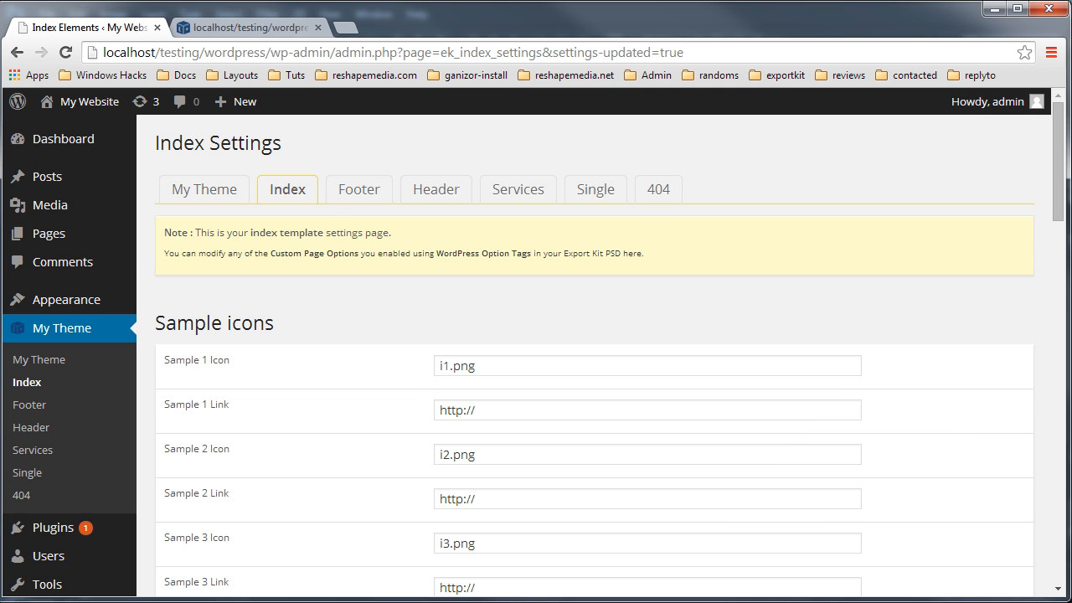
# Step: Open the exported ek126_803_wordpress_theme folder in the file explorer
pyautogui.hotkey('alt', 'Tab')
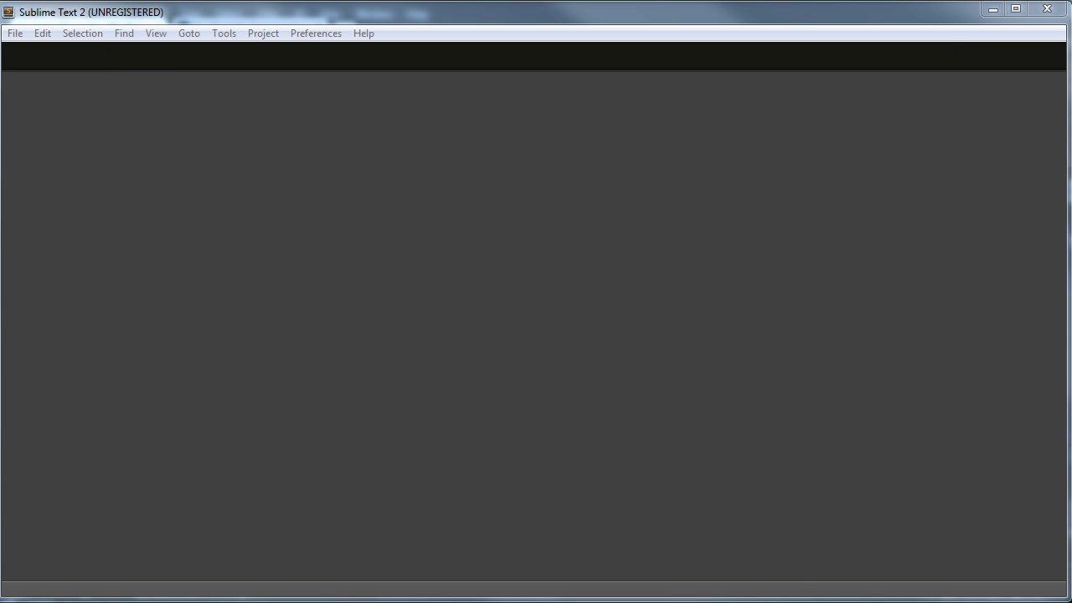
pyautogui.hotkey('alt', 'Tab')
pyautogui.doubleClick(318, 272)
pyautogui.click(376, 290)
pyautogui.scroll(-1, 377, 295)
pyautogui.scroll(1, 377, 297)
pyautogui.click(341, 270)
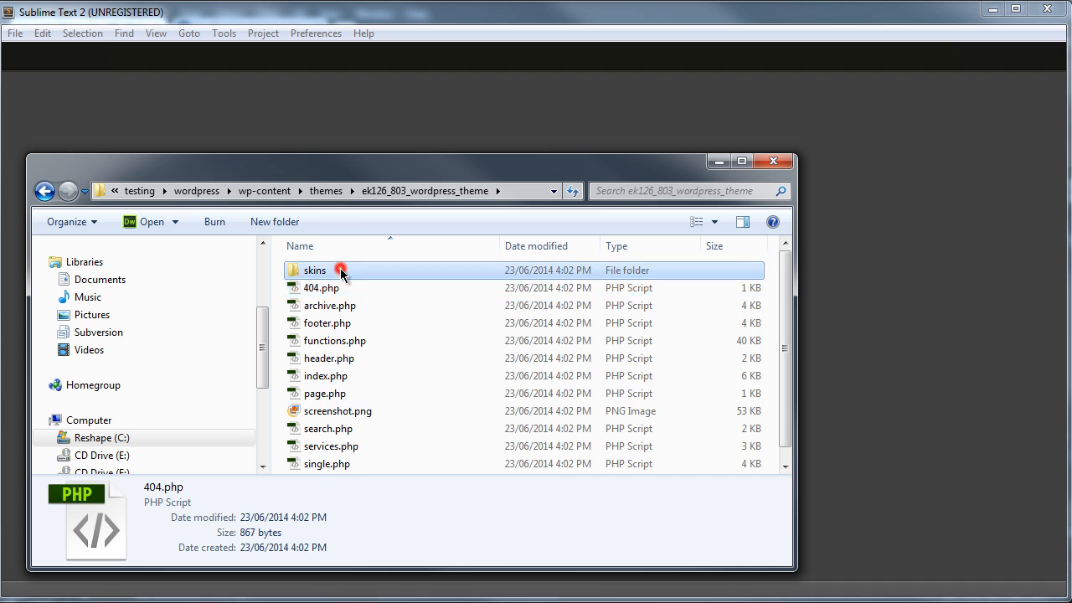
# Step: Browse the skins folder's images and its styles subfolder, then go back to the theme folder
pyautogui.doubleClick(341, 270)
pyautogui.scroll(-3, 645, 436)
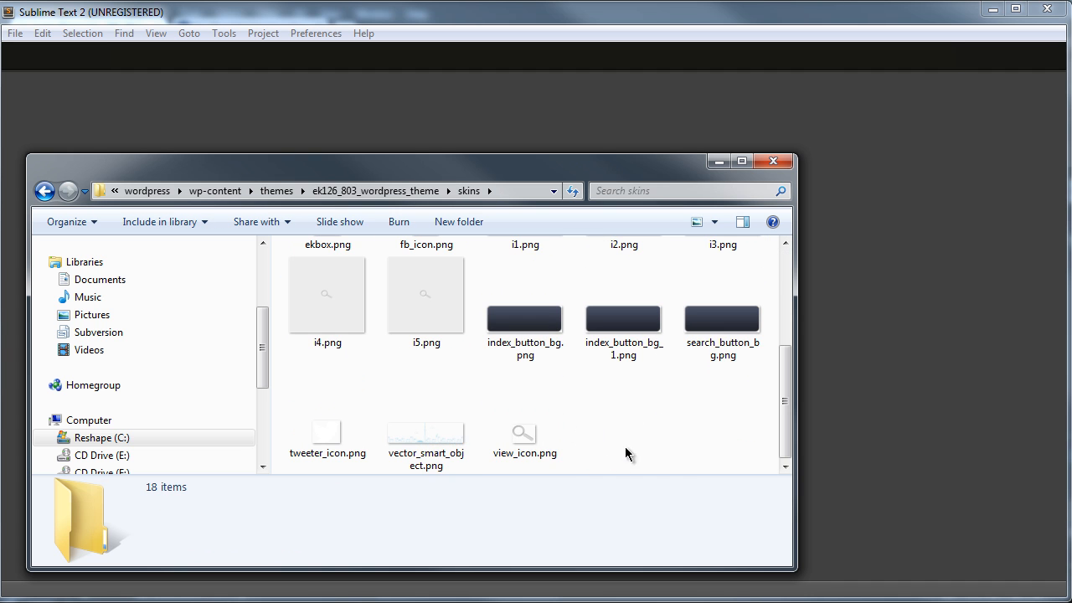
pyautogui.scroll(1, 320, 338)
pyautogui.scroll(2, 363, 366)
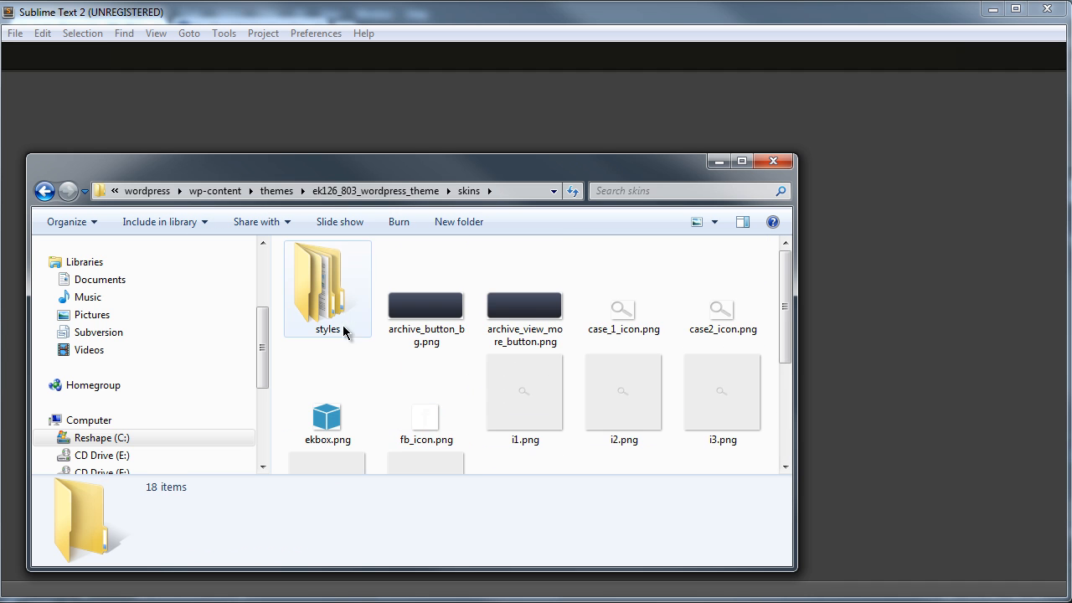
pyautogui.doubleClick(334, 316)
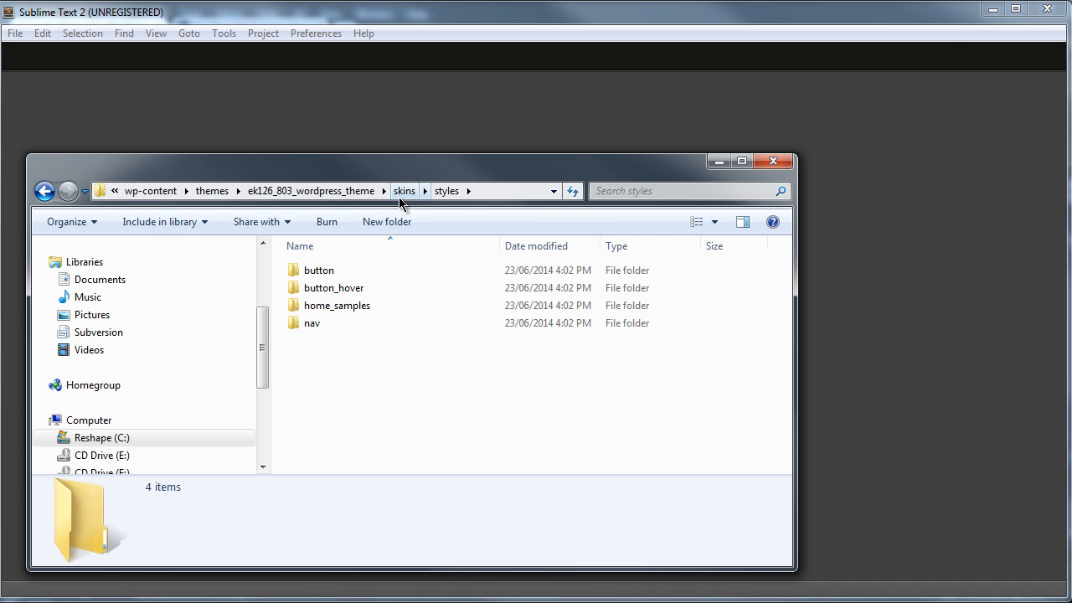
pyautogui.click(400, 192)
pyautogui.click(408, 192)
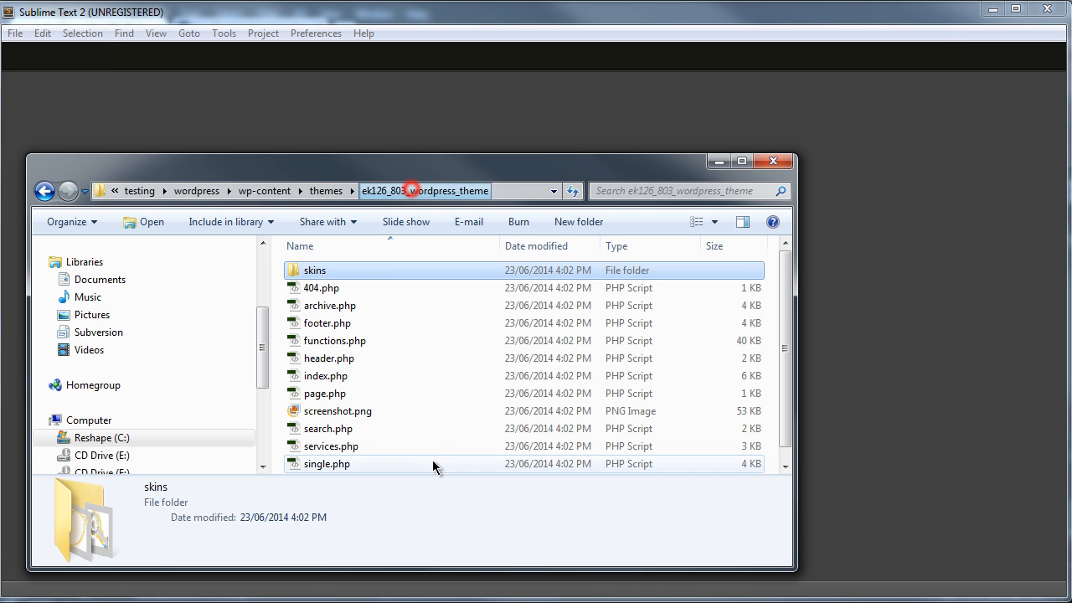
# Step: Open archive.php, functions.php, header.php, index.php and style.css from the theme folder in the code editor
pyautogui.click(349, 287)
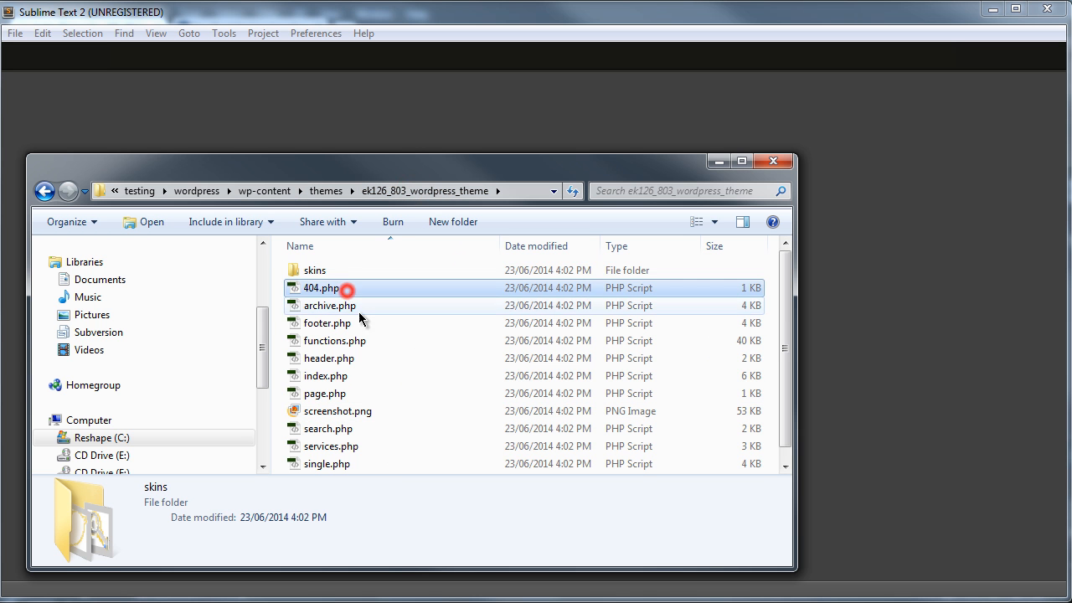
pyautogui.click(353, 381)
pyautogui.scroll(-1, 366, 406)
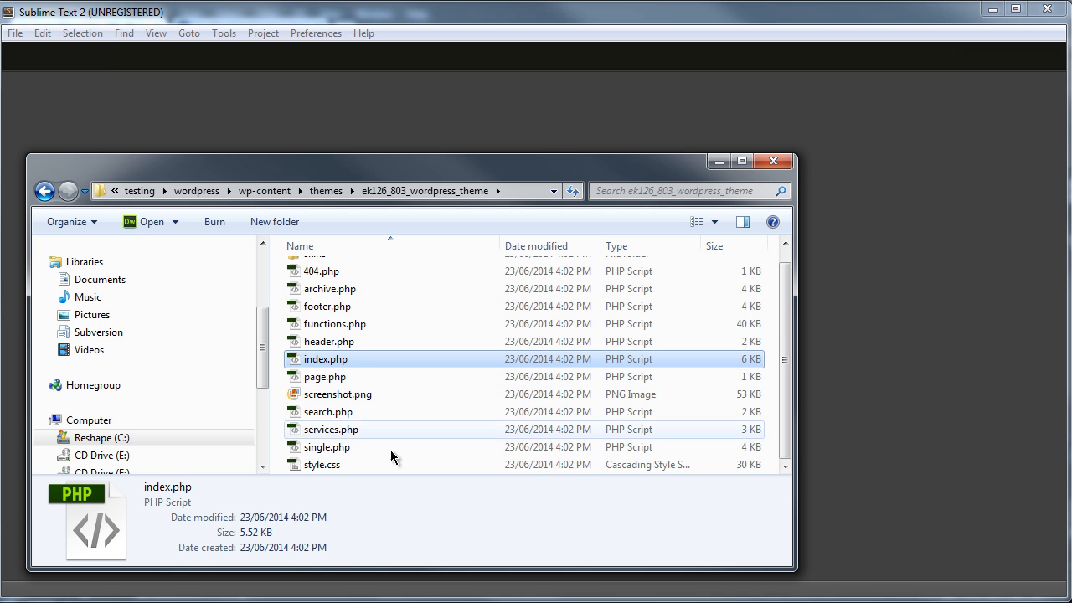
pyautogui.keyDown('ctrl'); pyautogui.click(342, 466); pyautogui.keyUp('ctrl')
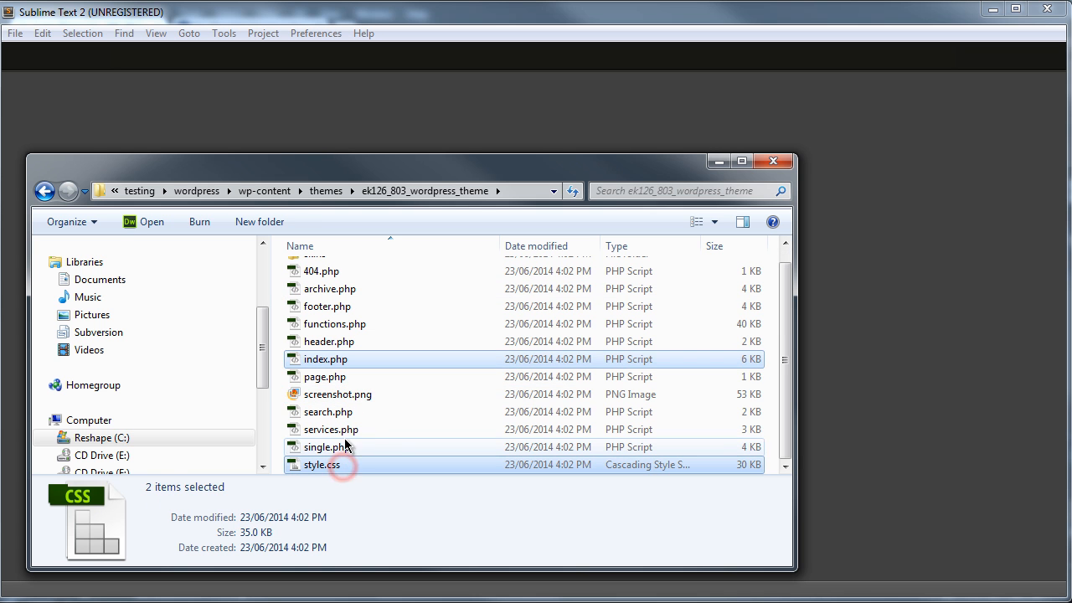
pyautogui.keyDown('ctrl'); pyautogui.click(339, 328); pyautogui.keyUp('ctrl')
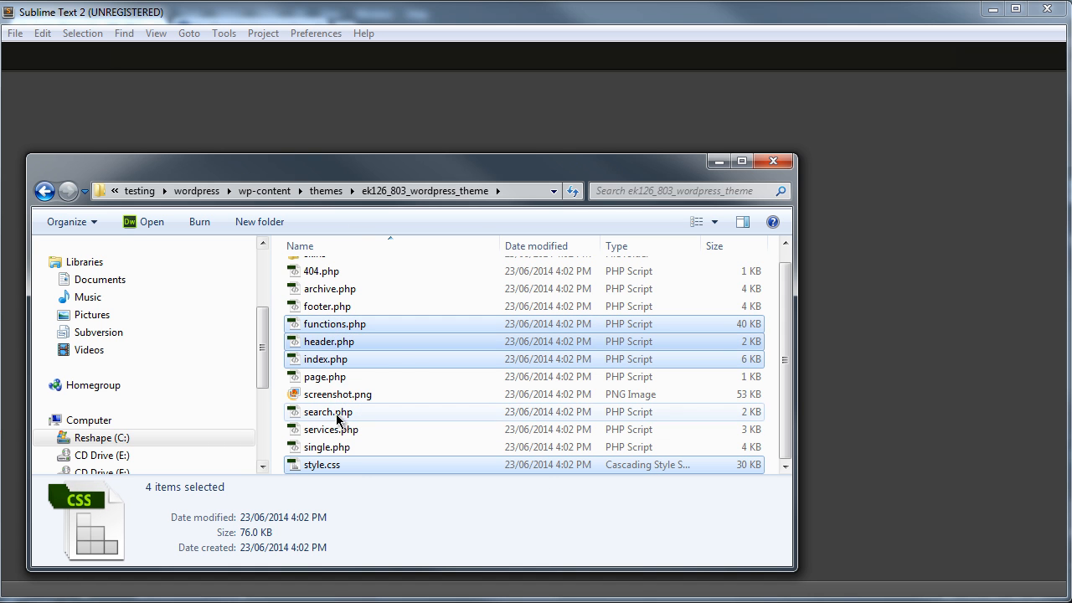
pyautogui.keyDown('ctrl'); pyautogui.click(333, 290); pyautogui.keyUp('ctrl')
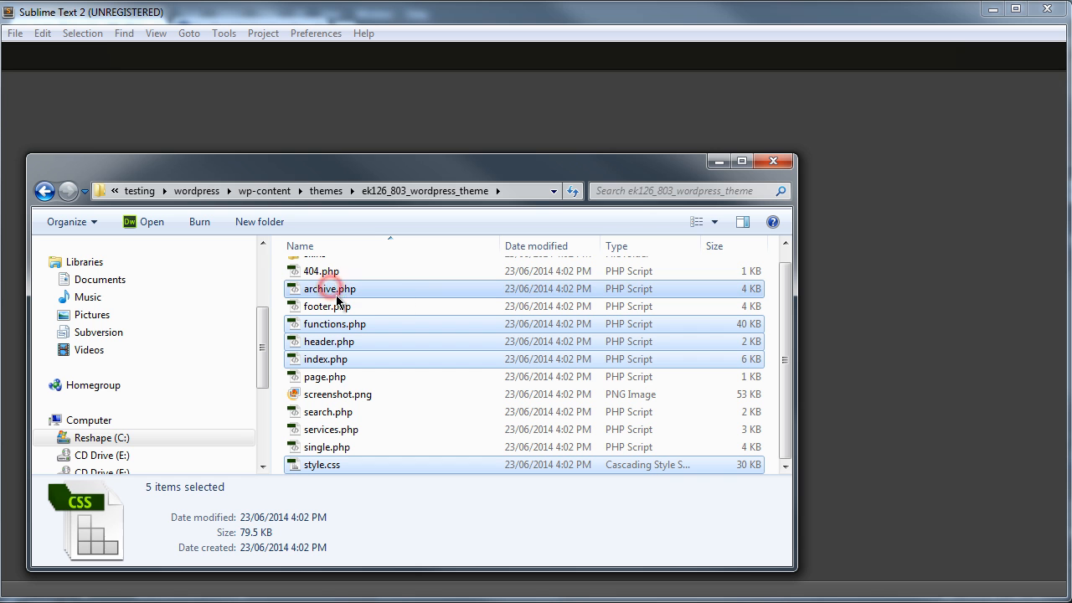
pyautogui.moveTo(331, 289); pyautogui.dragTo(277, 115)
pyautogui.click(451, 117)
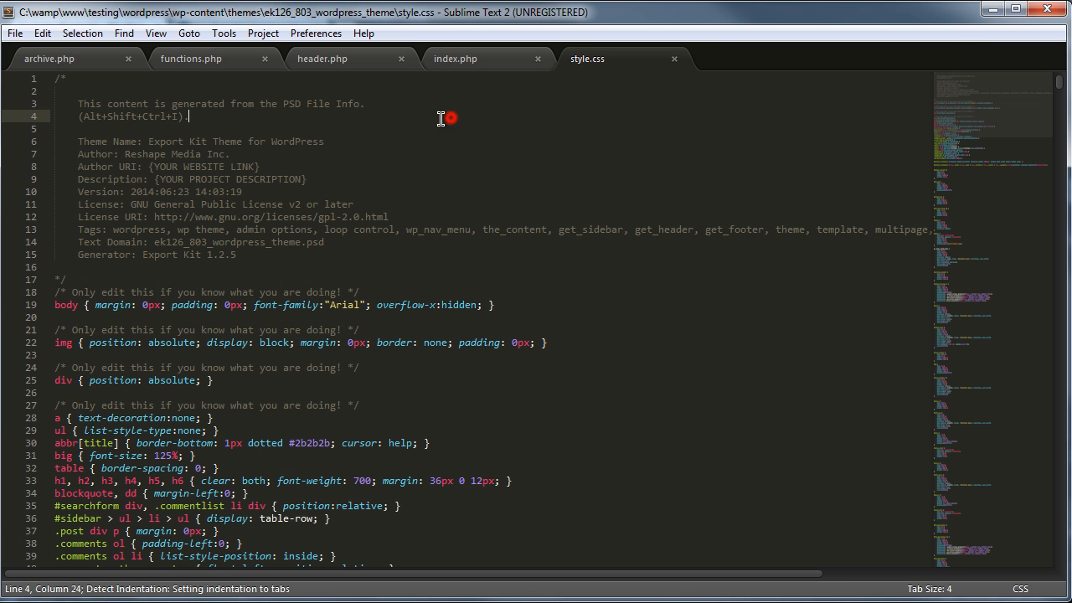
# Step: Scroll through the style.css code of the exported theme
pyautogui.doubleClick(428, 124)
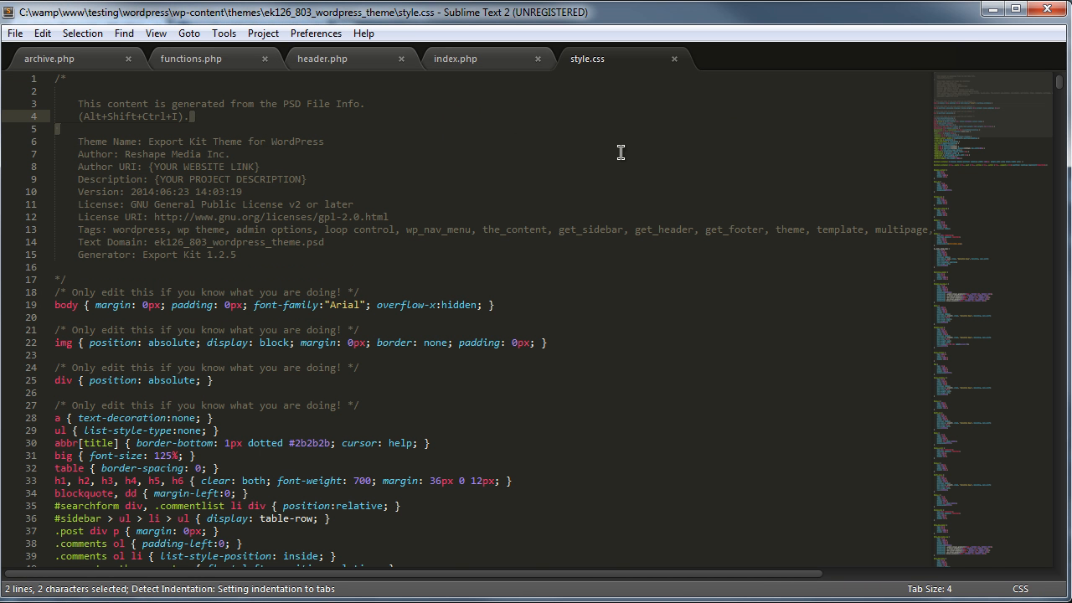
pyautogui.scroll(-12, 616, 196)
pyautogui.scroll(-20, 606, 245)
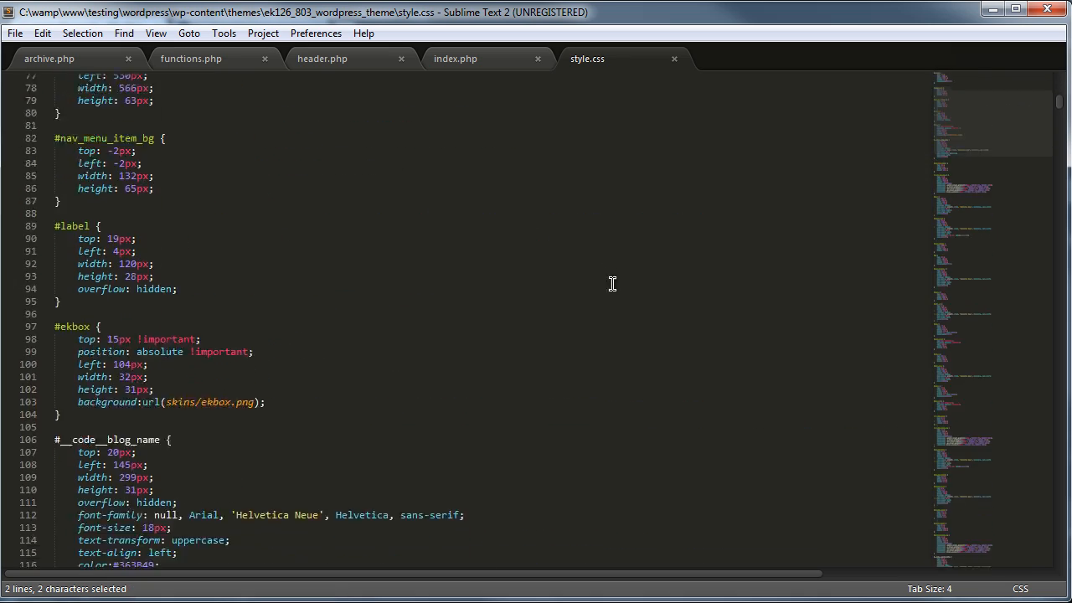
pyautogui.click(962, 132)
pyautogui.moveTo(963, 142); pyautogui.dragTo(967, 411)
# Step: Examine the index.php index header markup and its home_desc and home_title options
pyautogui.click(467, 60)
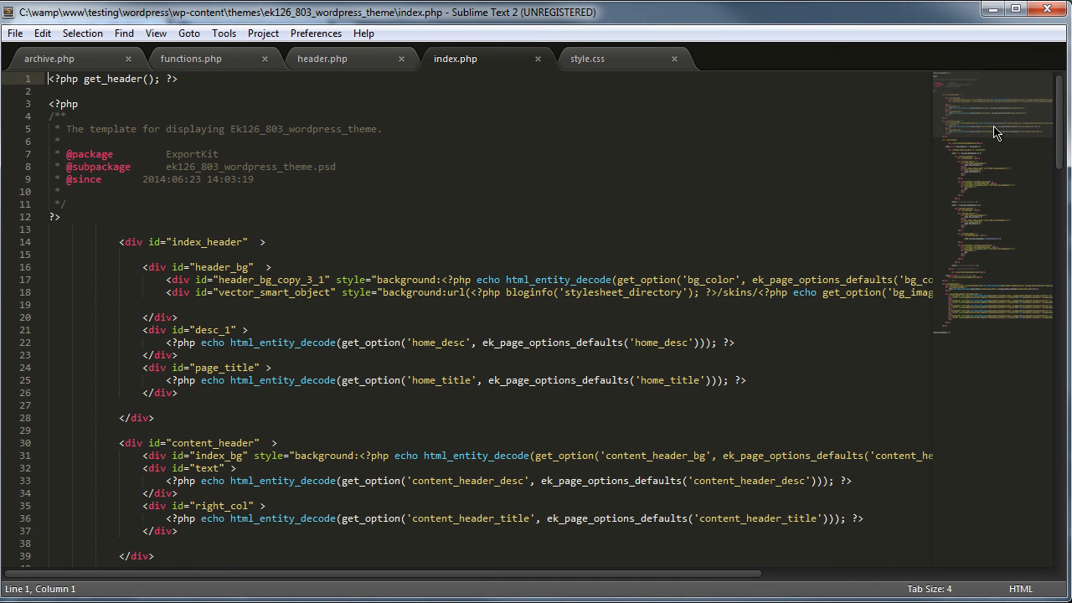
pyautogui.moveTo(988, 118); pyautogui.dragTo(1003, 145)
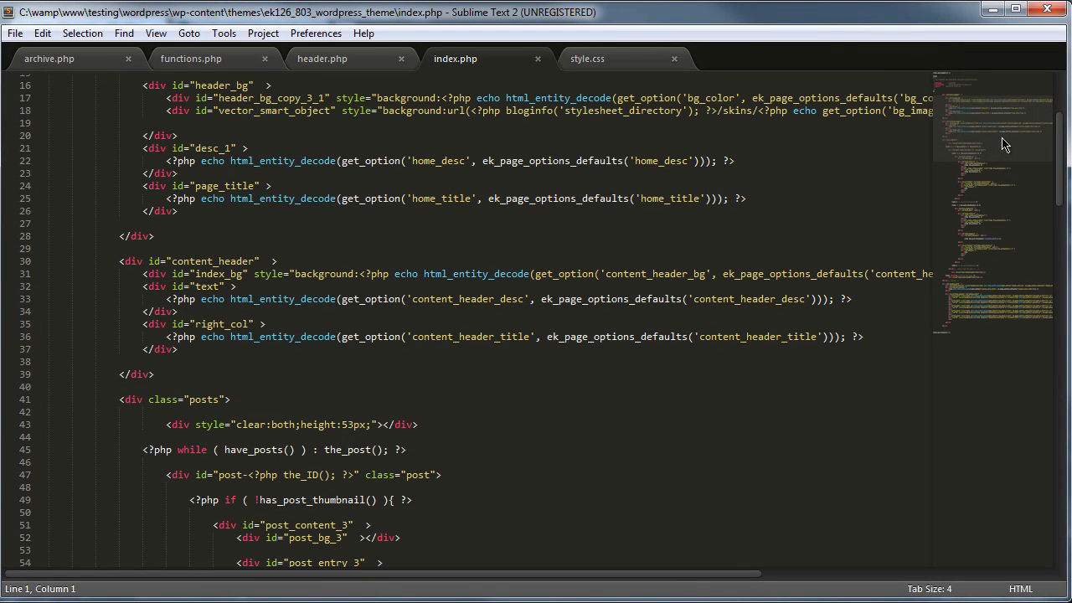
pyautogui.moveTo(1004, 145); pyautogui.dragTo(1006, 142)
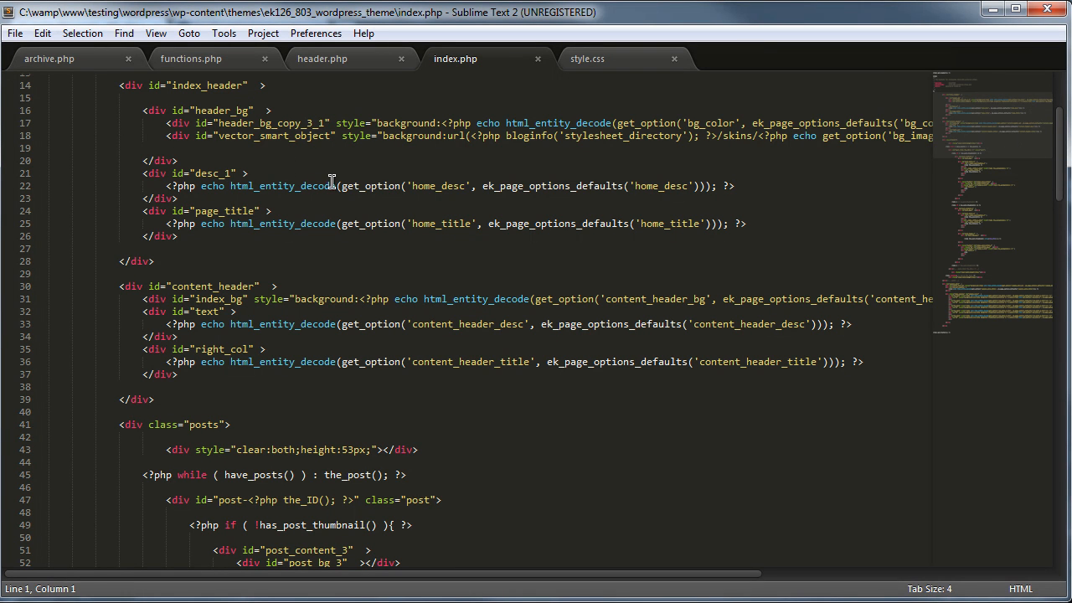
pyautogui.doubleClick(418, 185)
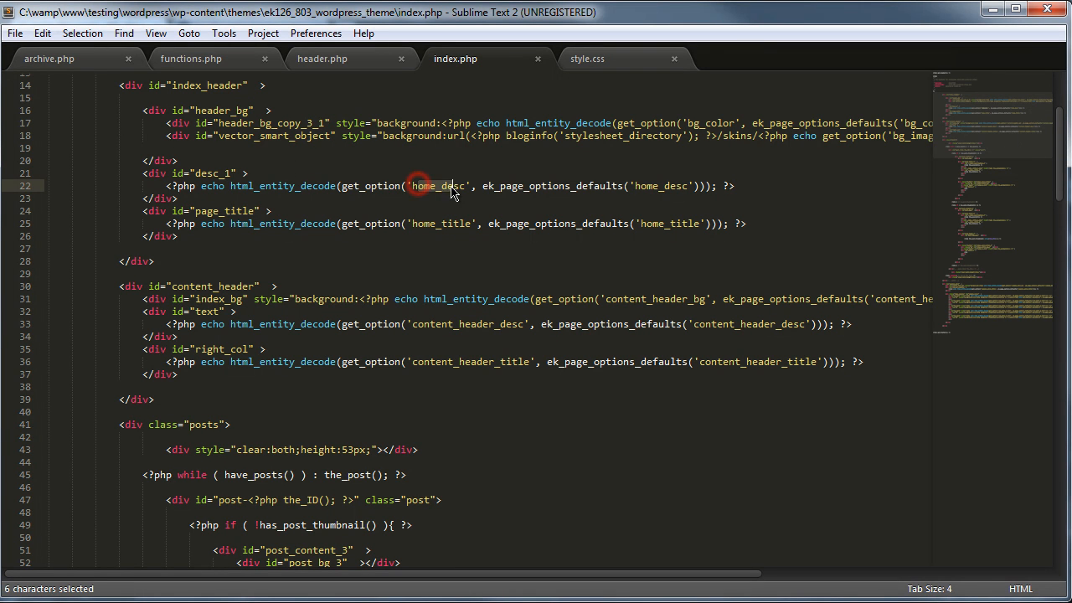
# Step: Compare the home_title option in index.php with the matching Title text layer in the Photoshop layers
pyautogui.doubleClick(422, 224)
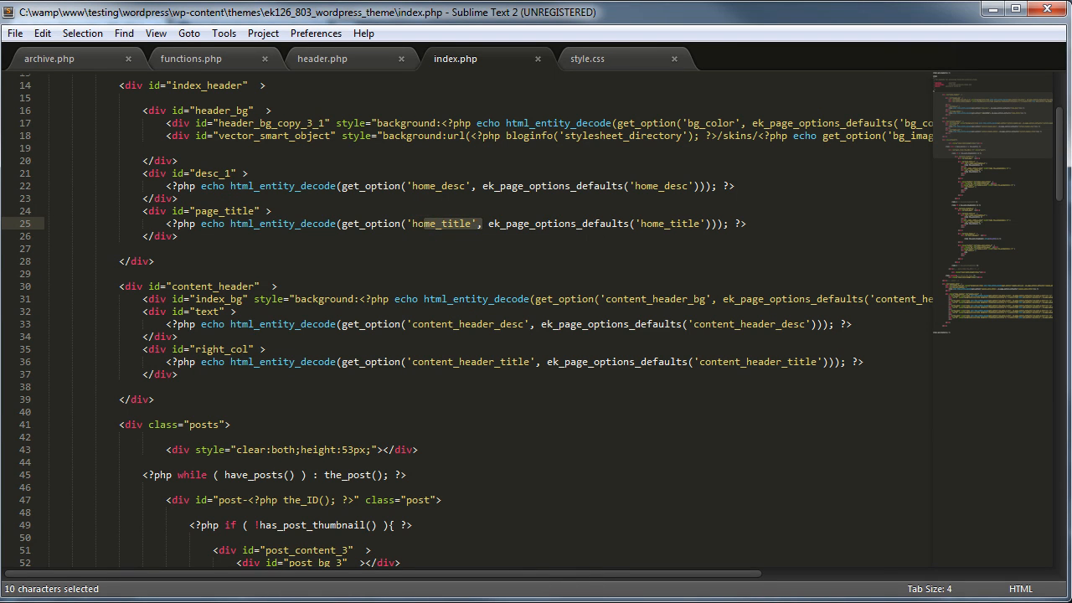
pyautogui.hotkey('alt', 'Tab')
pyautogui.click(426, 252)
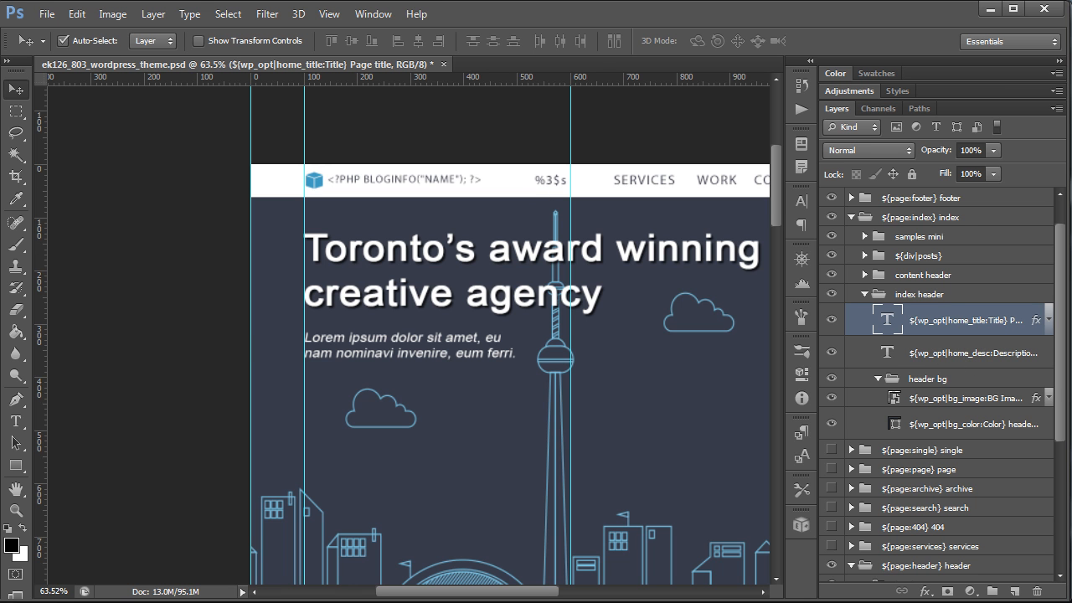
pyautogui.hotkey('alt', 'Tab')
pyautogui.click(699, 224)
# Step: Scroll through the posts loop in index.php, highlighting the while loop and has_post_thumbnail conditional lines
pyautogui.scroll(-4, 712, 209)
pyautogui.scroll(-3, 682, 185)
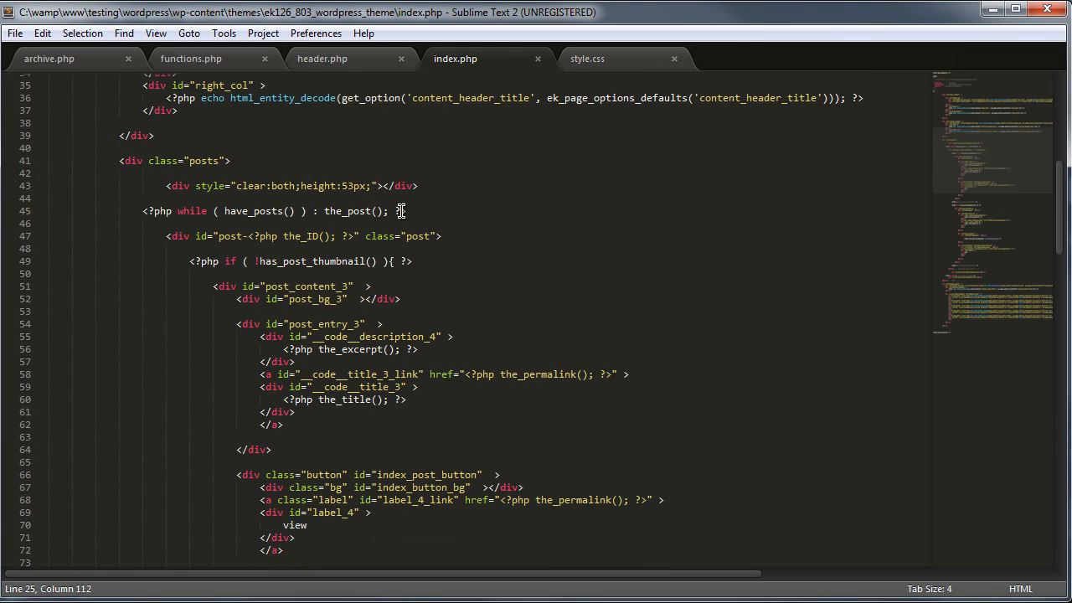
pyautogui.scroll(-2, 269, 193)
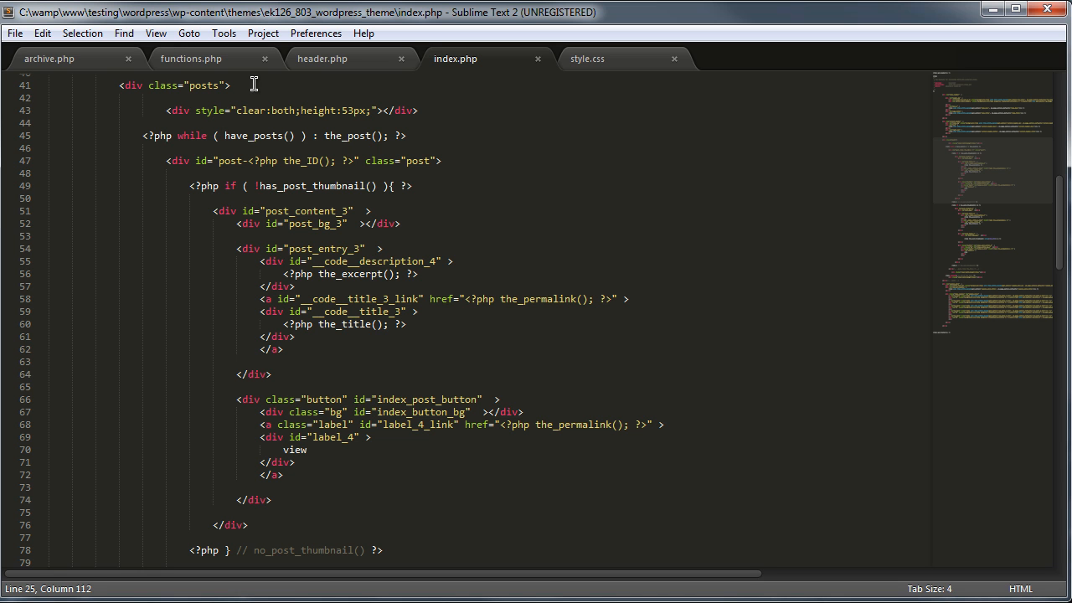
pyautogui.moveTo(144, 135); pyautogui.dragTo(442, 131)
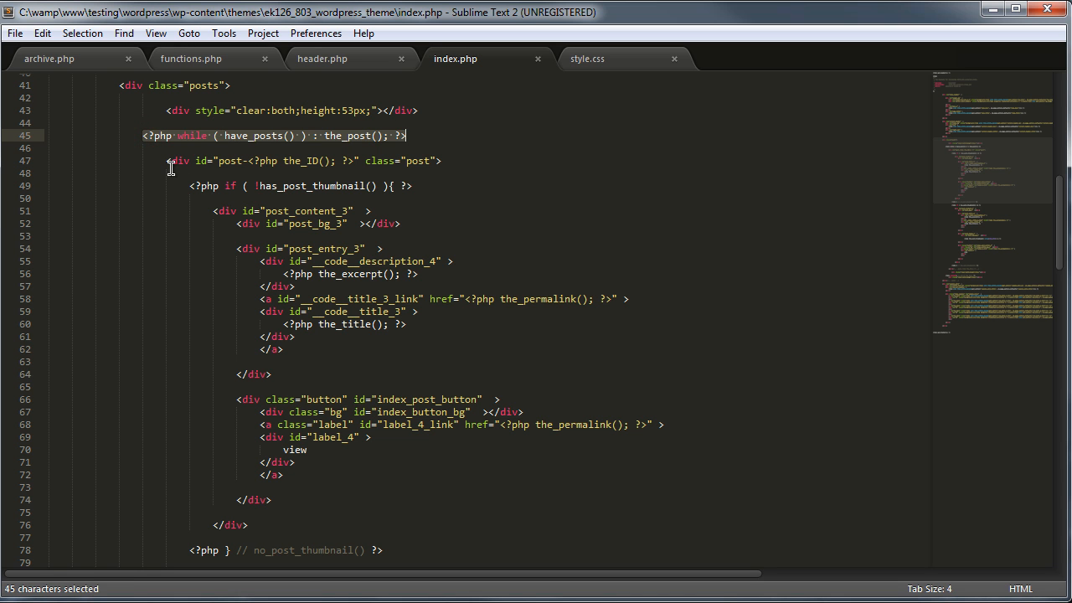
pyautogui.moveTo(167, 186); pyautogui.dragTo(419, 187)
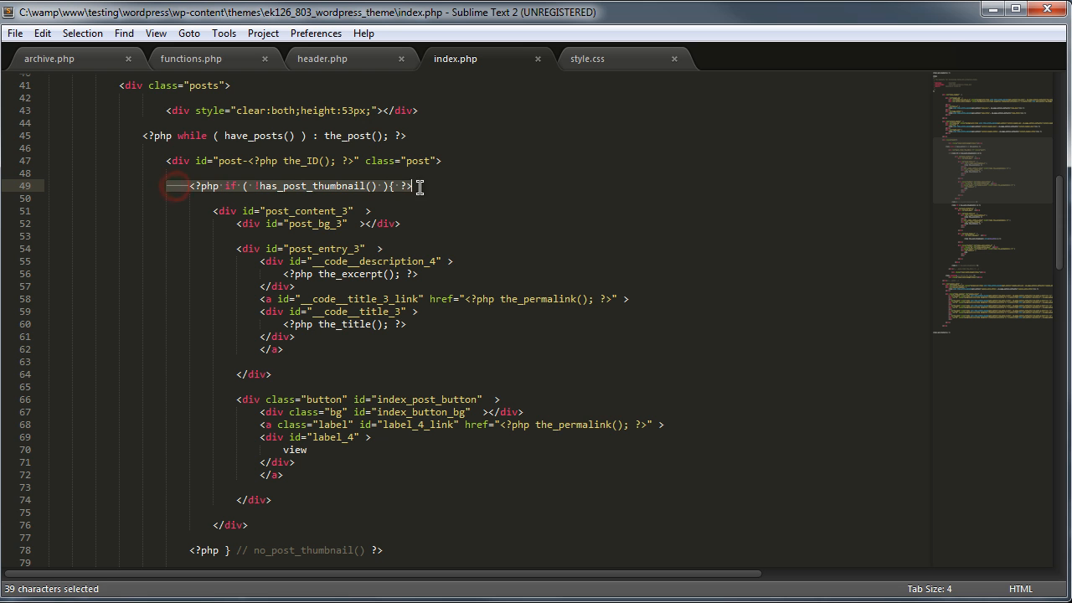
pyautogui.scroll(-14, 329, 497)
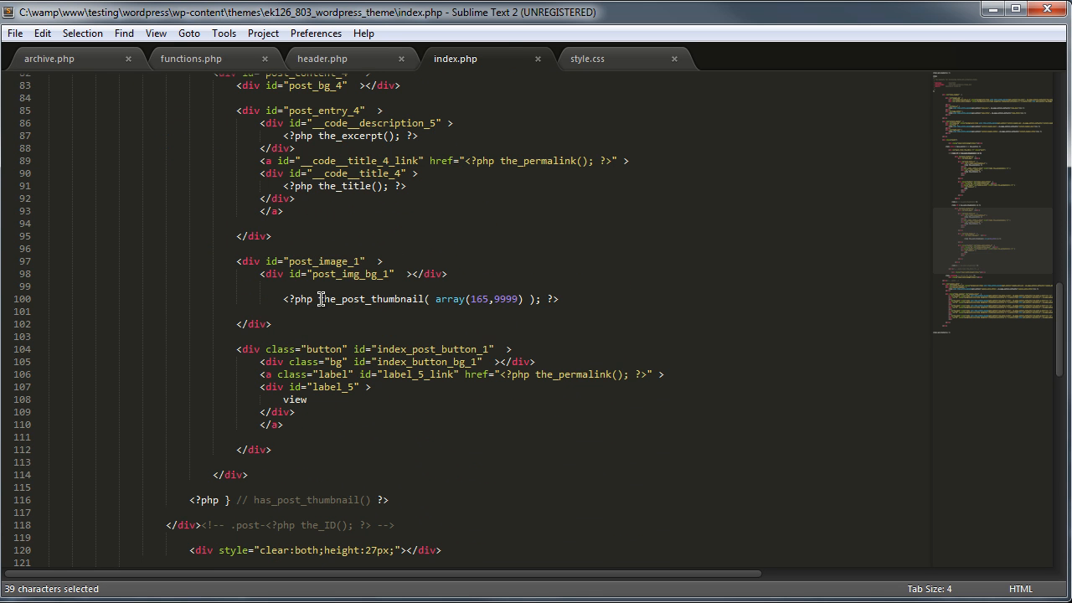
pyautogui.scroll(-4, 321, 299)
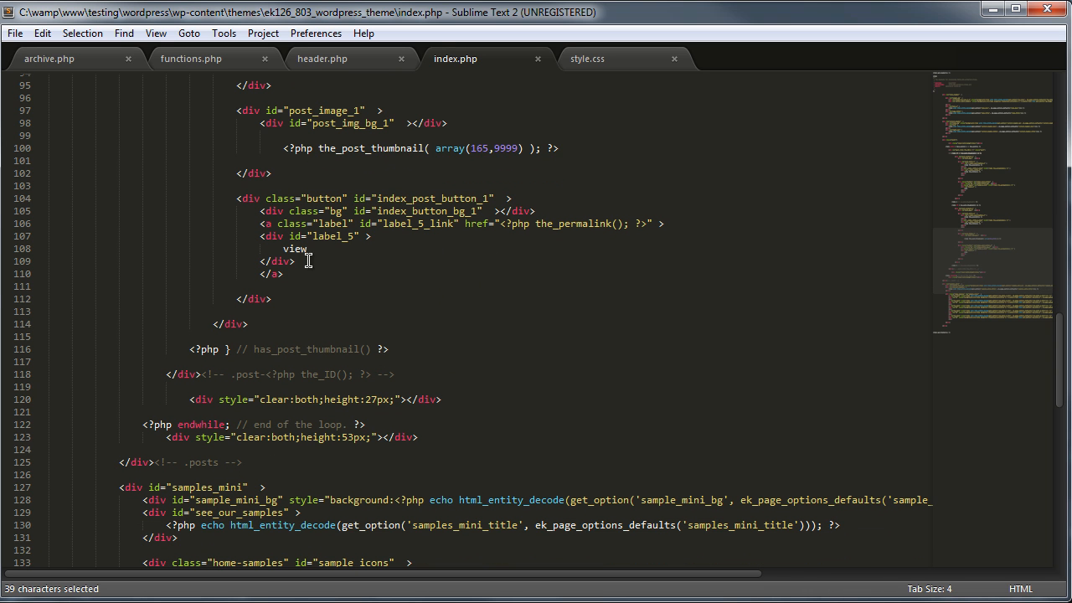
pyautogui.scroll(5, 488, 293)
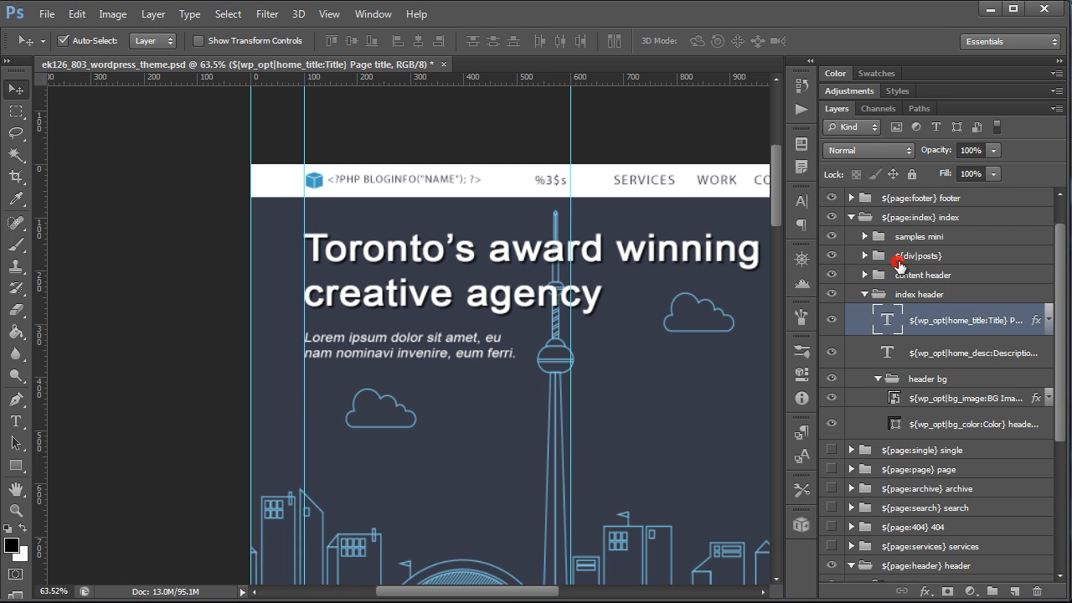
# Step: Expand the posts, loop and post layer groups in Photoshop to view the thumbnail subgroups
pyautogui.click(876, 298)
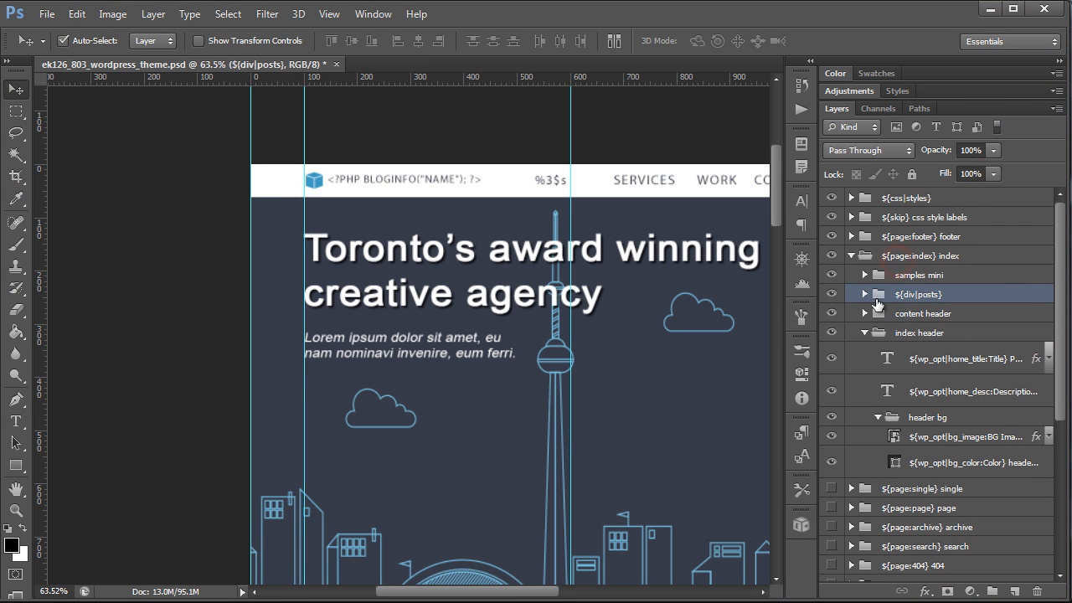
pyautogui.scroll(-1, 879, 297)
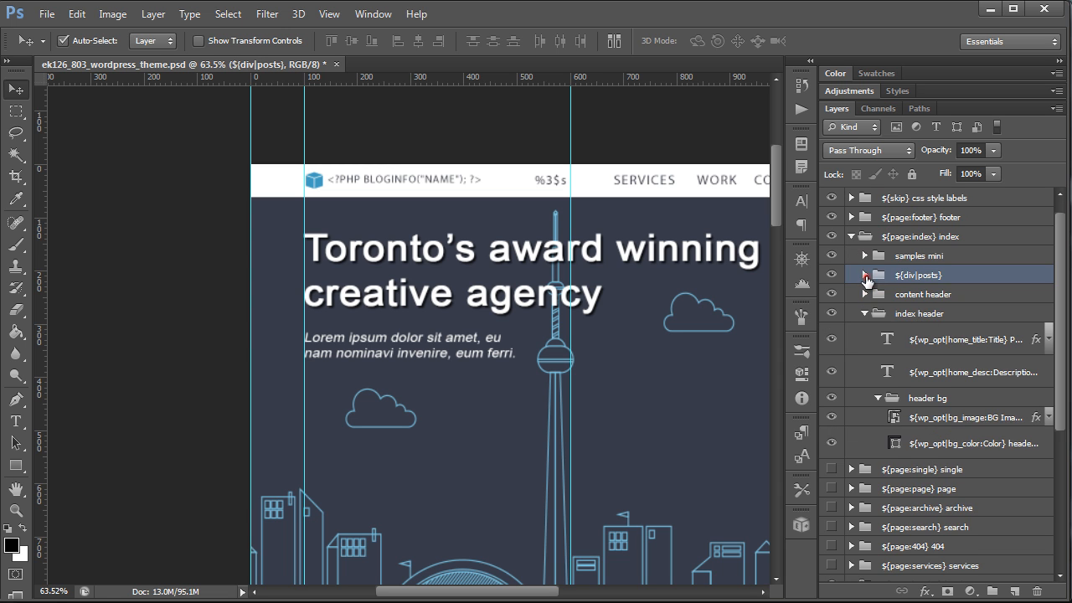
pyautogui.click(864, 275)
pyautogui.click(876, 326)
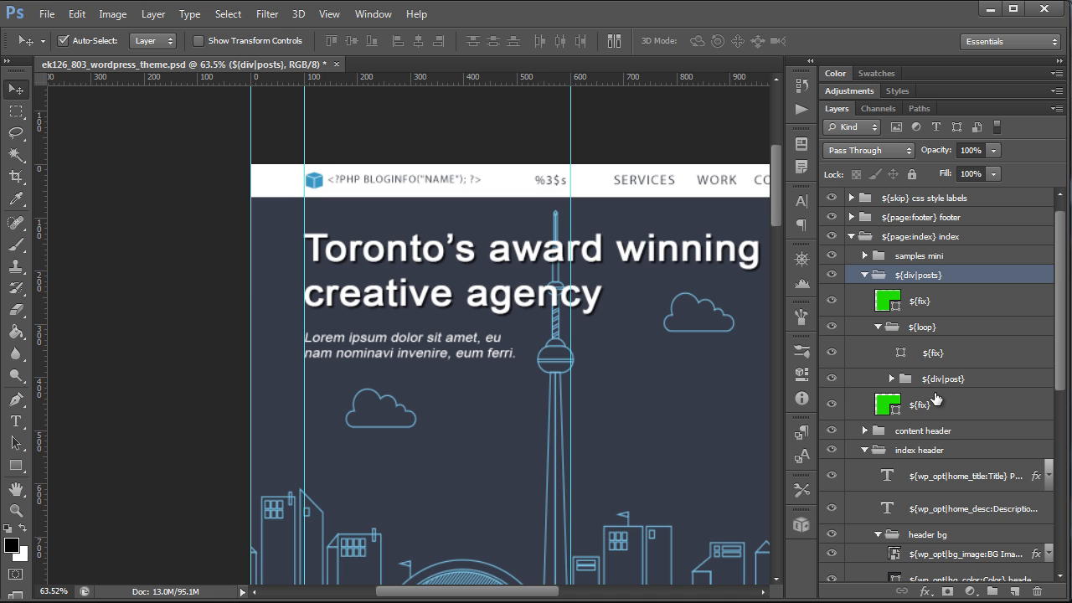
pyautogui.click(889, 380)
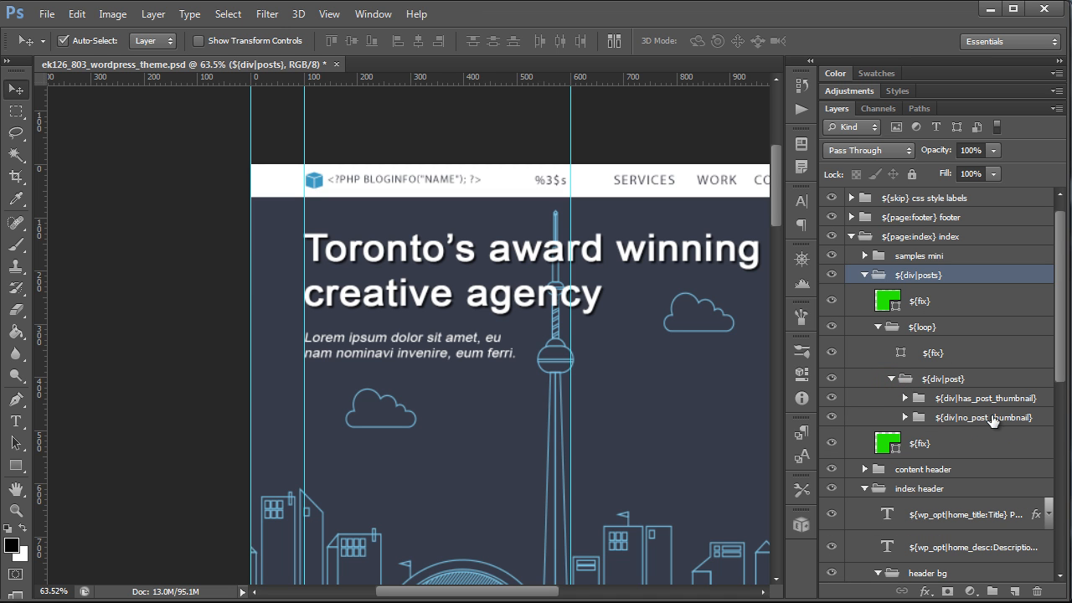
# Step: Return to index.php and highlight the posts loop and the has_post_thumbnail conditional code
pyautogui.hotkey('alt', 'Tab')
pyautogui.click(408, 346)
pyautogui.scroll(10, 478, 310)
pyautogui.scroll(12, 487, 308)
pyautogui.scroll(-3, 374, 516)
pyautogui.moveTo(136, 366); pyautogui.dragTo(456, 369)
pyautogui.click(457, 411)
pyautogui.hotkey('shift', 'Left')
pyautogui.hotkey('shift', 'Left')
pyautogui.hotkey('shift', 'Left')
pyautogui.hotkey('shift', 'Left')
pyautogui.hotkey('shift', 'Left')
pyautogui.hotkey('shift', 'Left')
pyautogui.hotkey('shift', 'Left')
pyautogui.hotkey('shift', 'Left')
pyautogui.hotkey('shift', 'Left')
pyautogui.hotkey('shift', 'Left')
pyautogui.hotkey('shift', 'Left')
pyautogui.hotkey('shift', 'Left')
pyautogui.hotkey('shift', 'Left')
pyautogui.hotkey('shift', 'Left')
pyautogui.hotkey('shift', 'Left')
pyautogui.hotkey('shift', 'Left')
pyautogui.hotkey('shift', 'Left')
pyautogui.hotkey('shift', 'Left')
pyautogui.hotkey('shift', 'Left')
pyautogui.hotkey('shift', 'Left')
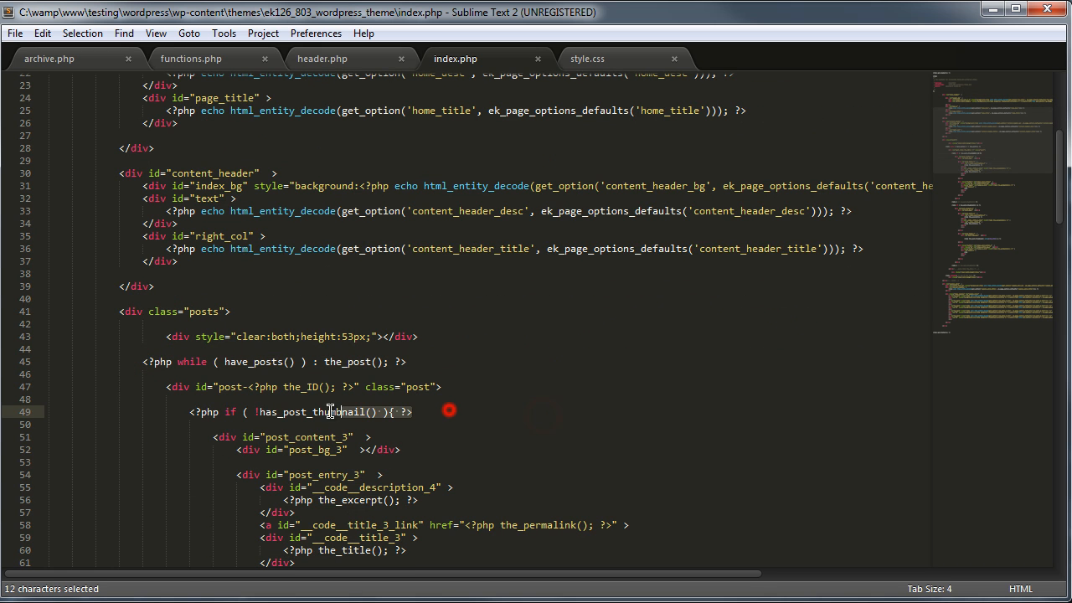
# Step: Highlight the post wrapper, clearing div and thumbnail conditional closing lines throughout the index.php loop
pyautogui.scroll(-4, 453, 394)
pyautogui.moveTo(444, 237); pyautogui.dragTo(166, 236)
pyautogui.scroll(-5, 544, 269)
pyautogui.scroll(4, 544, 271)
pyautogui.moveTo(164, 147); pyautogui.dragTo(445, 151)
pyautogui.scroll(-5, 497, 348)
pyautogui.scroll(-18, 497, 349)
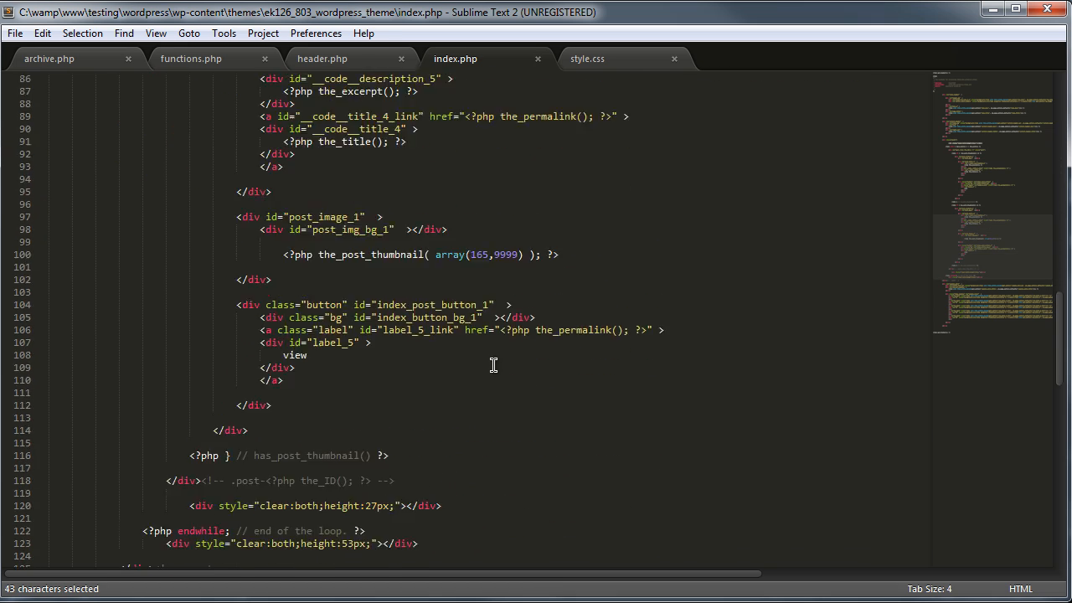
pyautogui.moveTo(192, 250); pyautogui.dragTo(471, 257)
pyautogui.scroll(6, 472, 256)
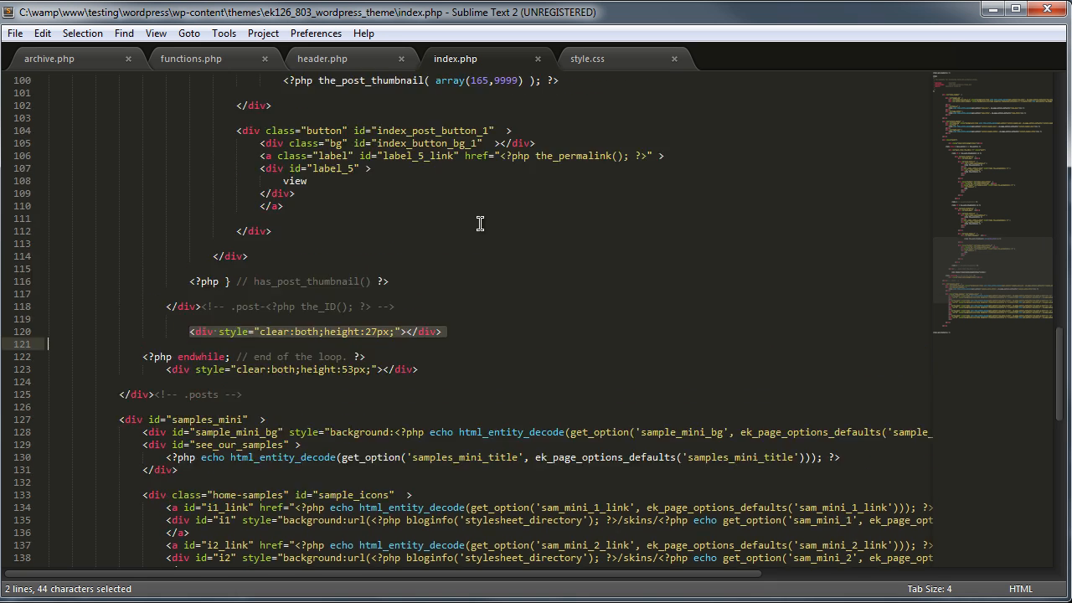
pyautogui.scroll(2, 392, 307)
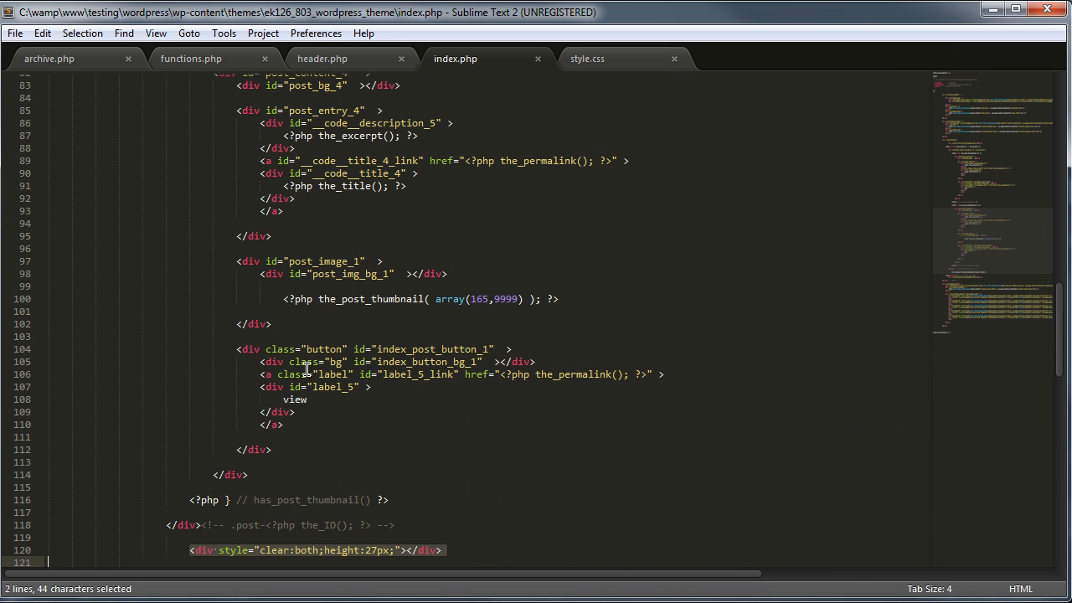
pyautogui.scroll(4, 307, 369)
pyautogui.moveTo(167, 205); pyautogui.dragTo(192, 196)
pyautogui.click(480, 208)
pyautogui.click(189, 173)
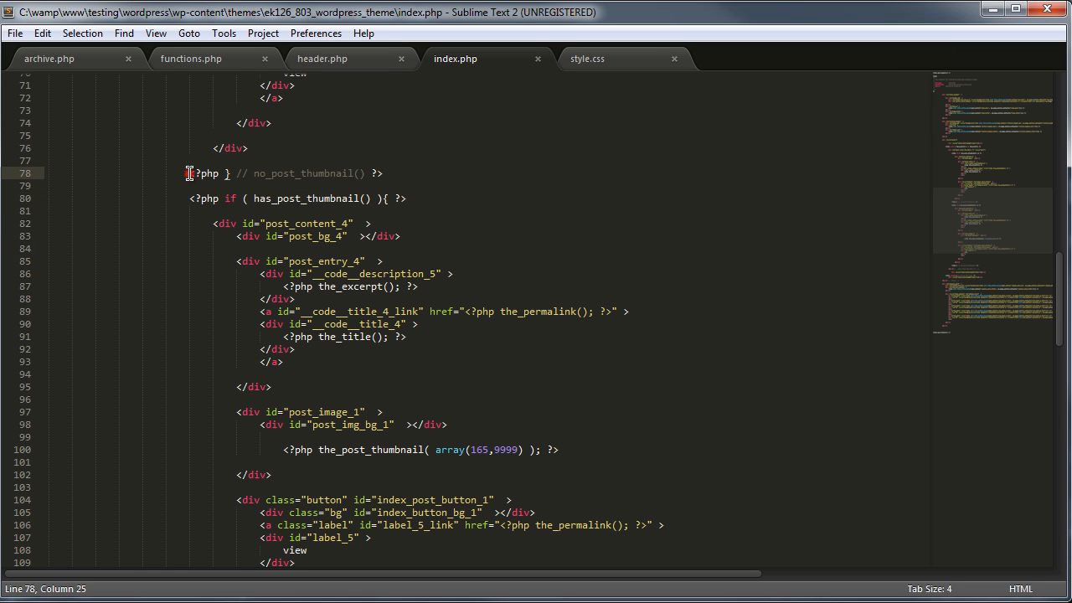
pyautogui.click(409, 175)
# Step: Open header.php and examine the navigation menu parameters block and its %3$s items wrapper
pyautogui.click(388, 63)
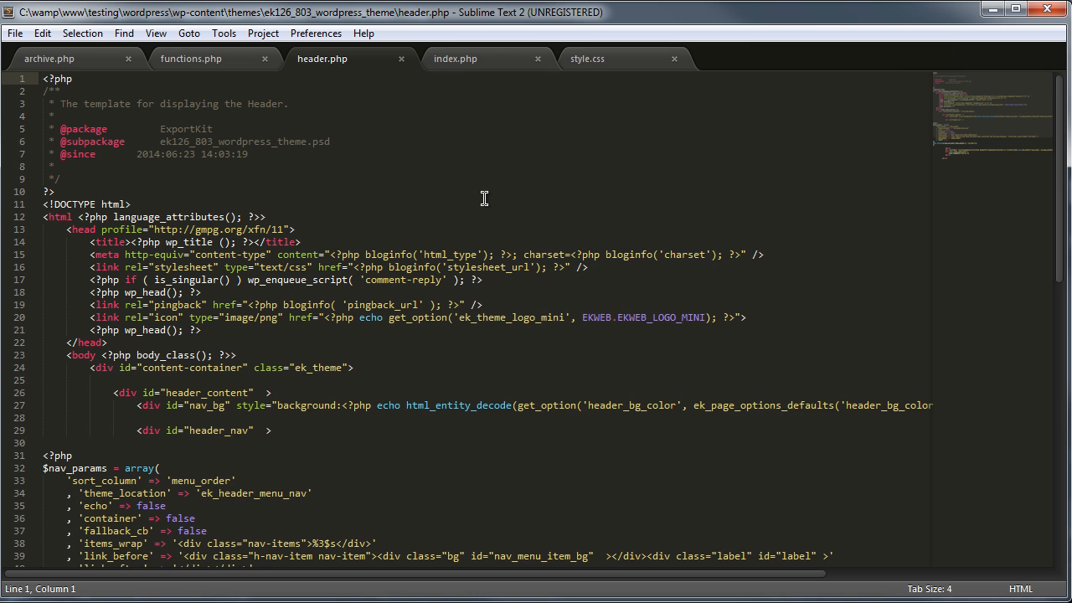
pyautogui.scroll(-7, 484, 198)
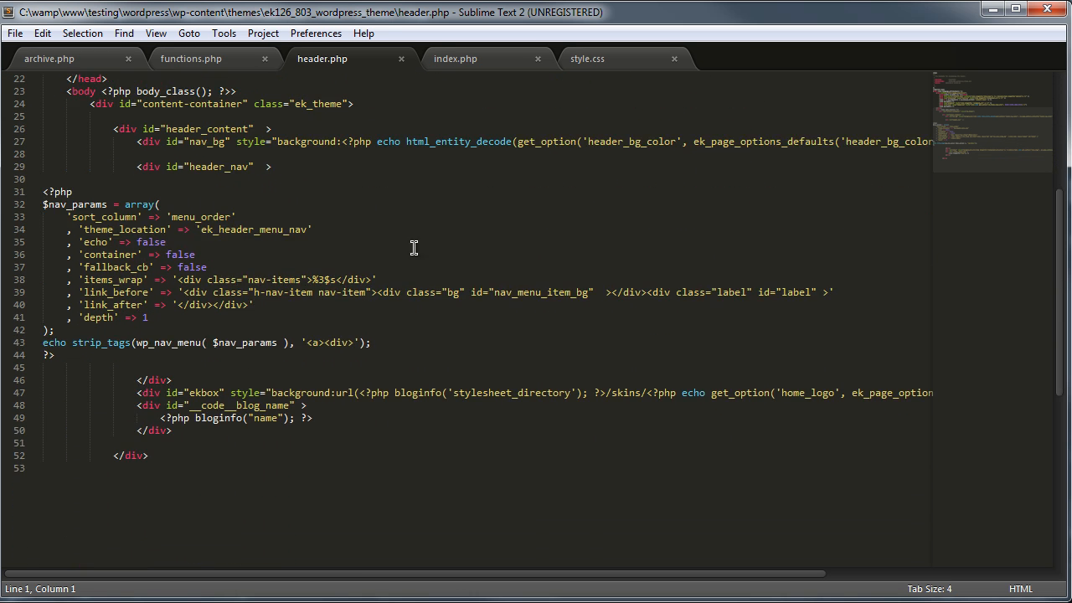
pyautogui.scroll(-1, 414, 248)
pyautogui.tripleClick(67, 130)
pyautogui.moveTo(382, 299); pyautogui.dragTo(22, 153)
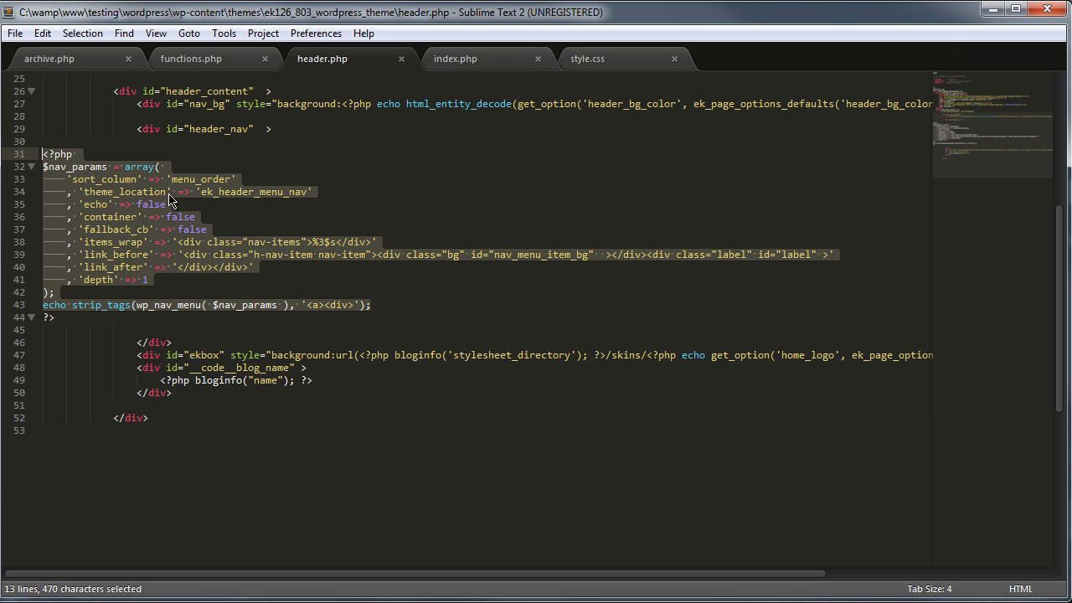
pyautogui.click(347, 241)
pyautogui.moveTo(312, 242); pyautogui.dragTo(332, 242)
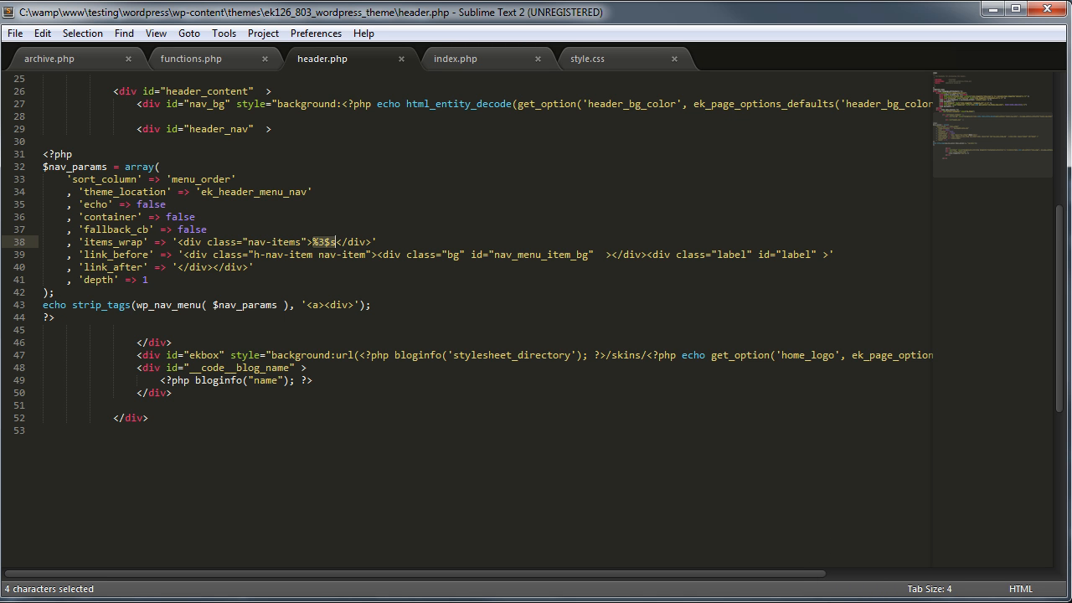
# Step: Compare the header menu and blog name code with the header navigation label layers in Photoshop
pyautogui.hotkey('alt', 'Tab')
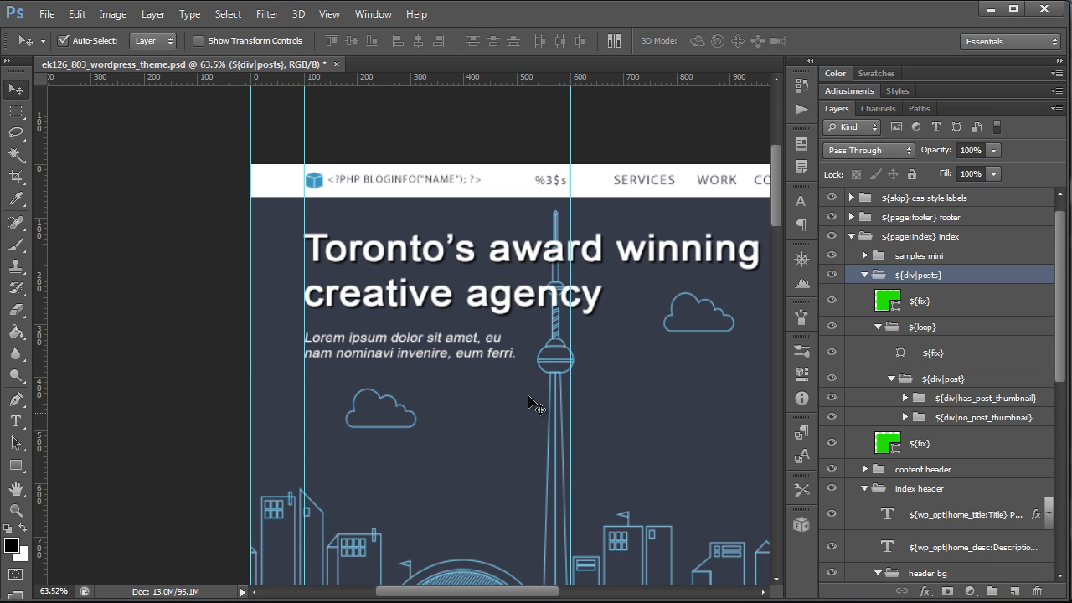
pyautogui.click(548, 191)
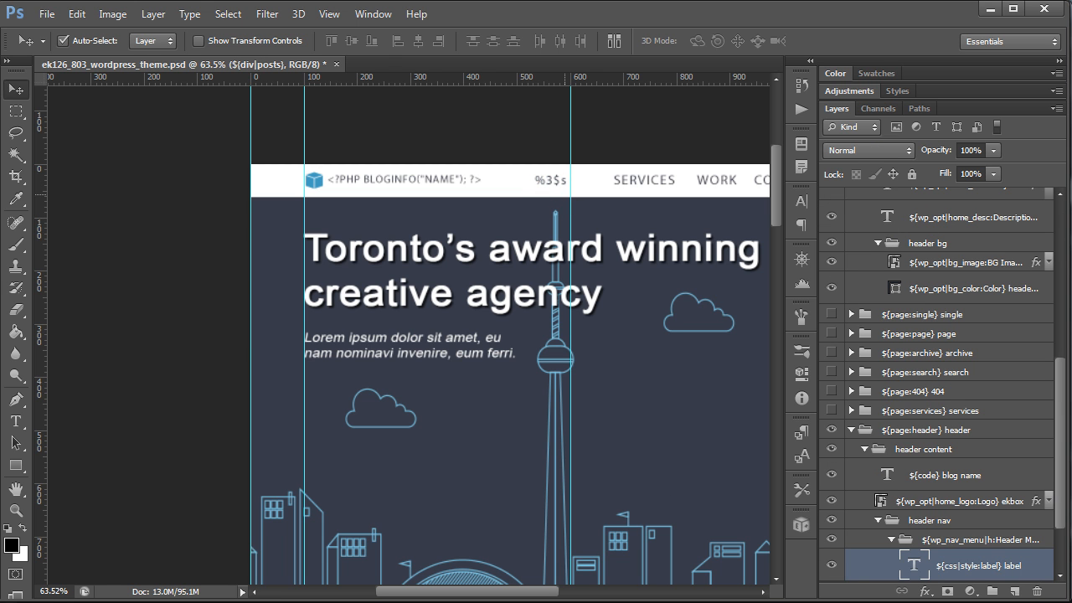
pyautogui.hotkey('alt', 'Tab')
pyautogui.click(432, 301)
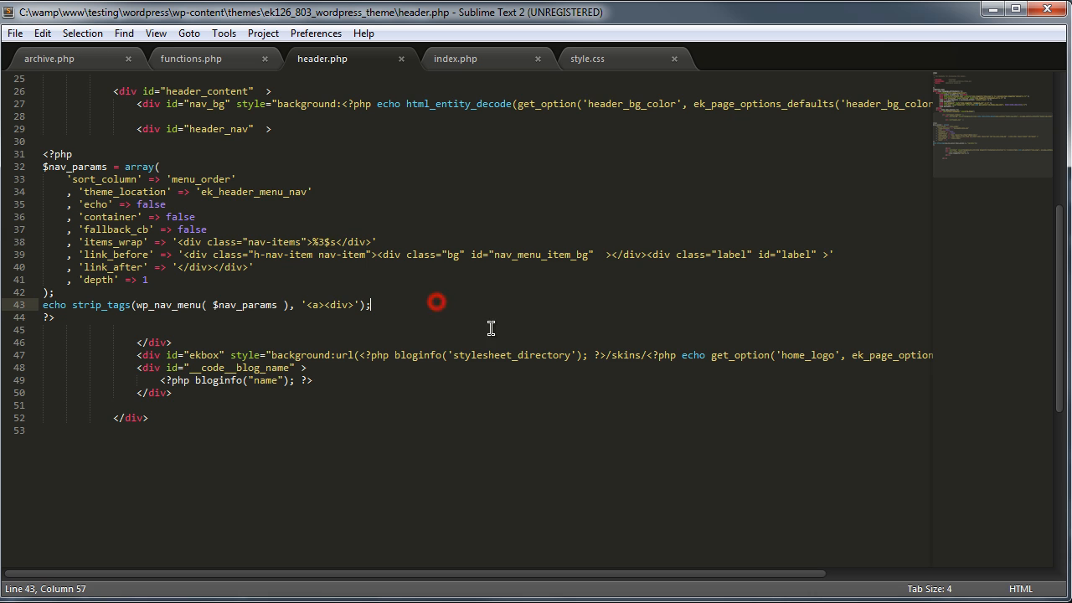
pyautogui.scroll(2, 443, 314)
pyautogui.moveTo(151, 454); pyautogui.dragTo(346, 454)
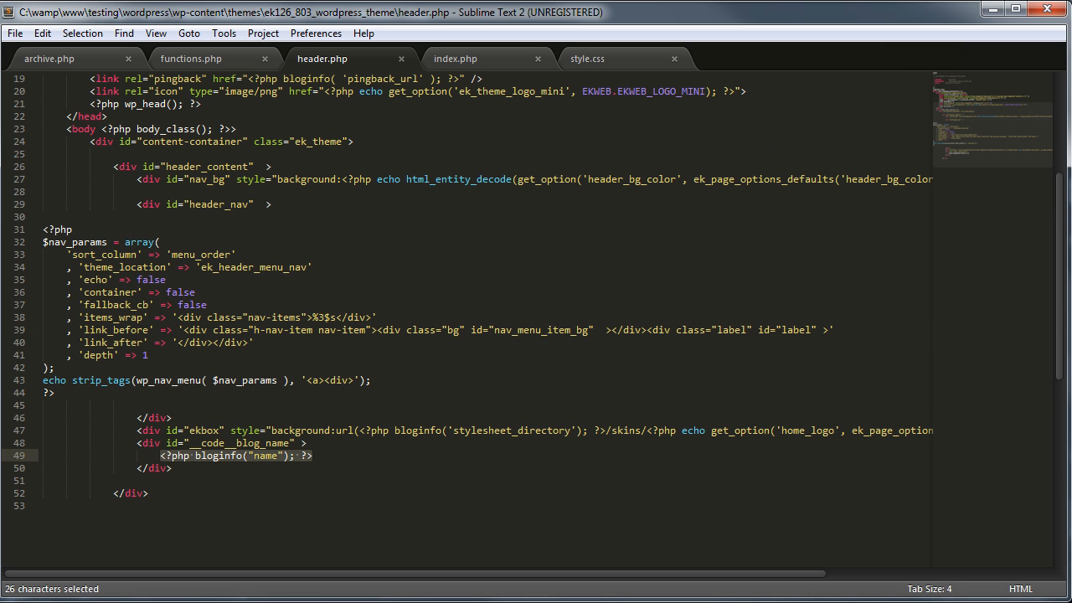
pyautogui.hotkey('alt', 'Tab')
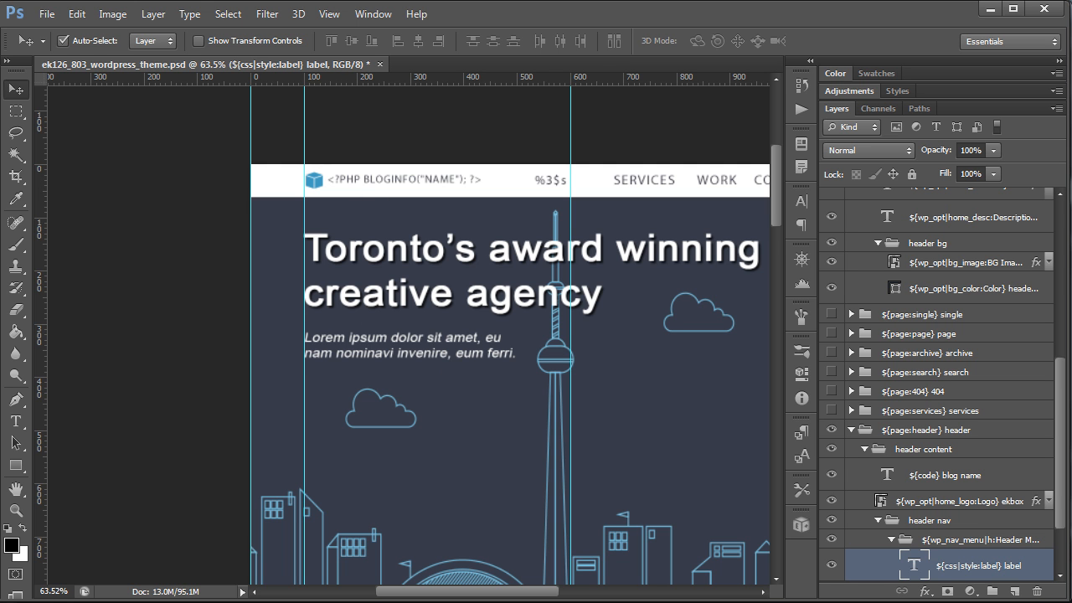
pyautogui.hotkey('alt', 'Tab')
# Step: Open functions.php and scroll through its admin menus, registered settings and default option values
pyautogui.click(215, 65)
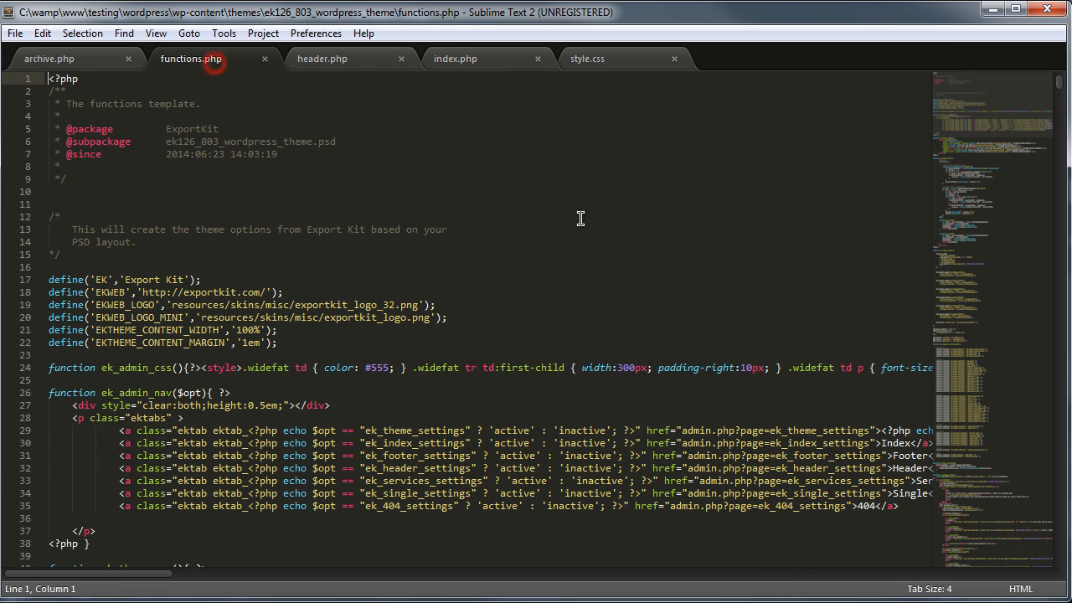
pyautogui.scroll(-6, 656, 198)
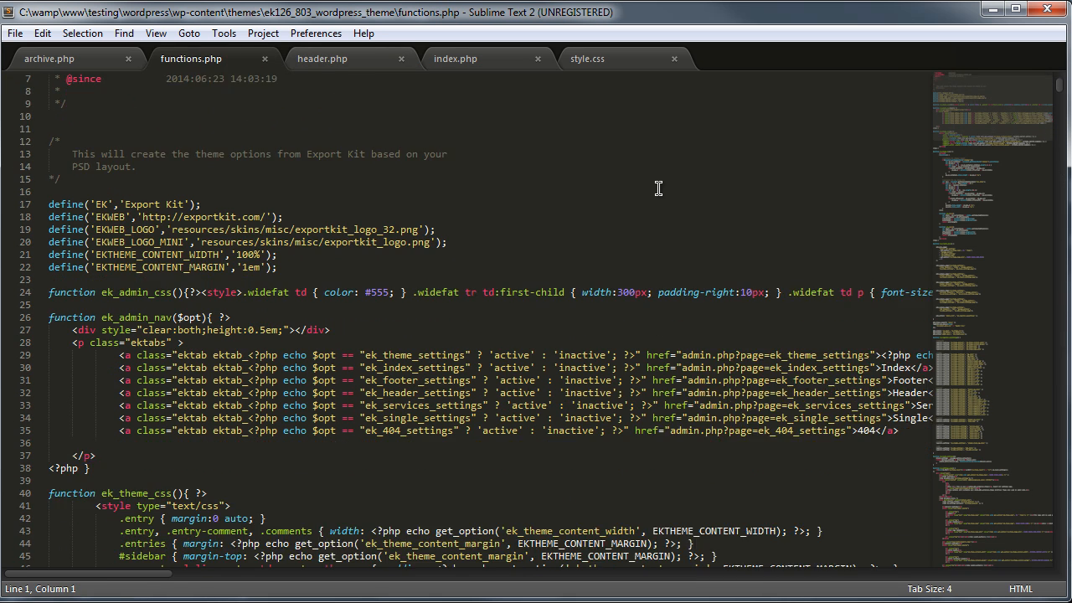
pyautogui.scroll(-10, 656, 193)
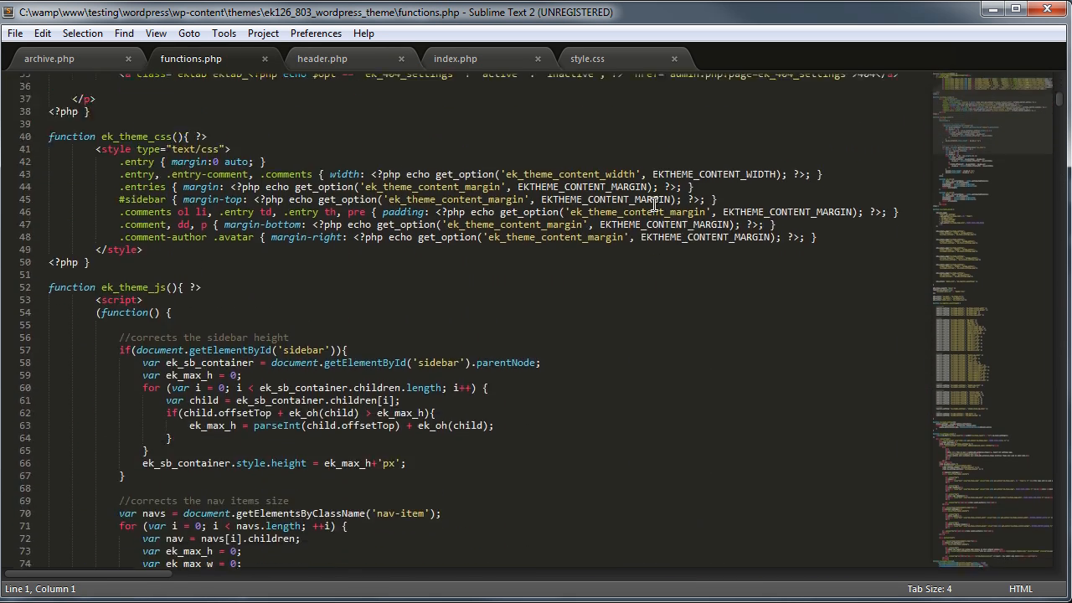
pyautogui.scroll(-11, 654, 208)
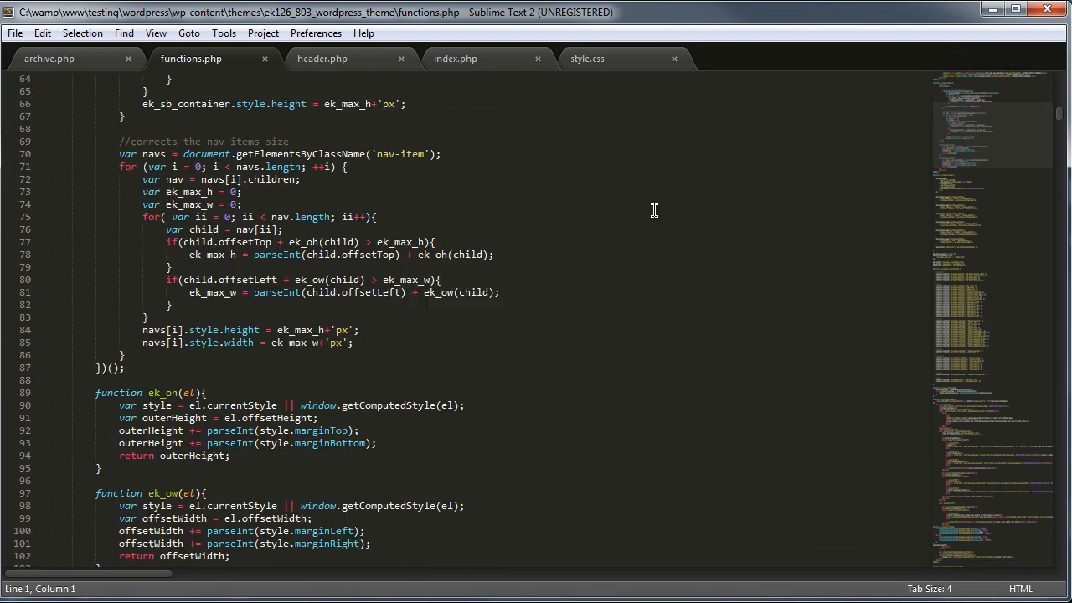
pyautogui.scroll(-17, 660, 229)
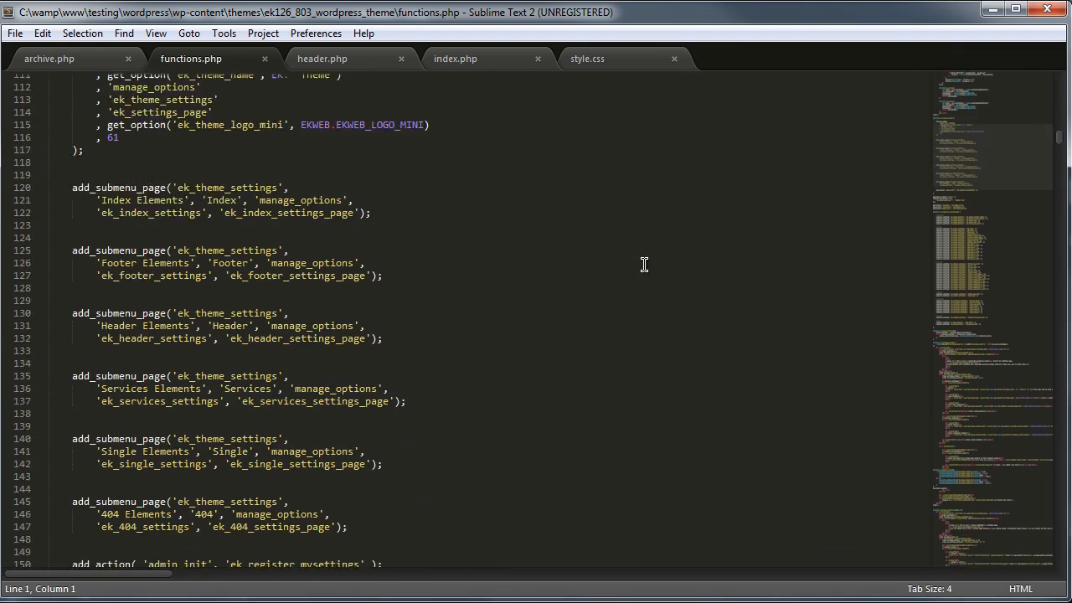
pyautogui.scroll(-15, 661, 272)
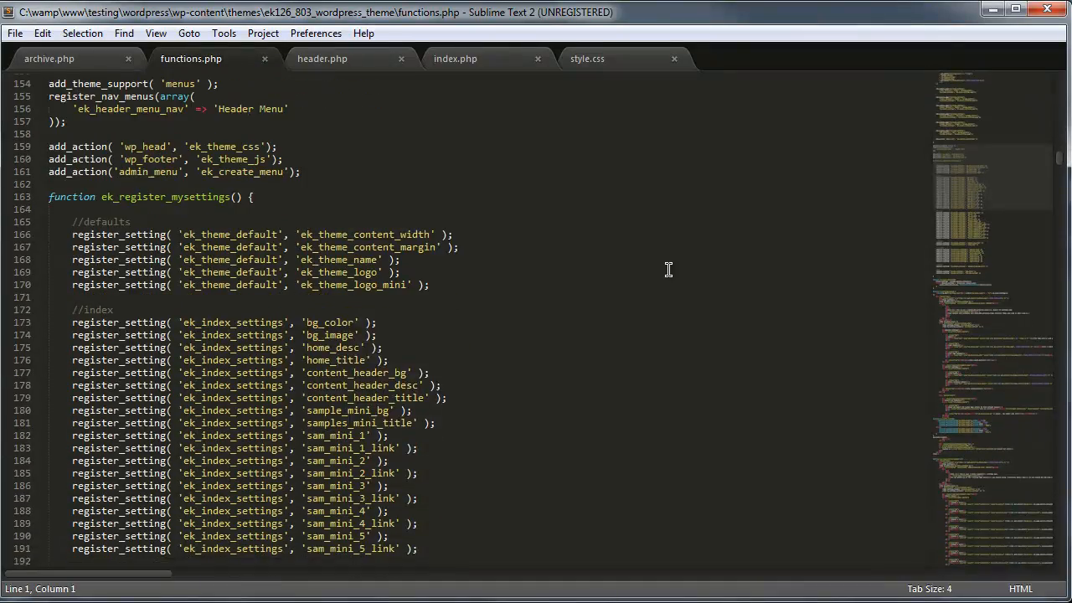
pyautogui.scroll(-20, 637, 281)
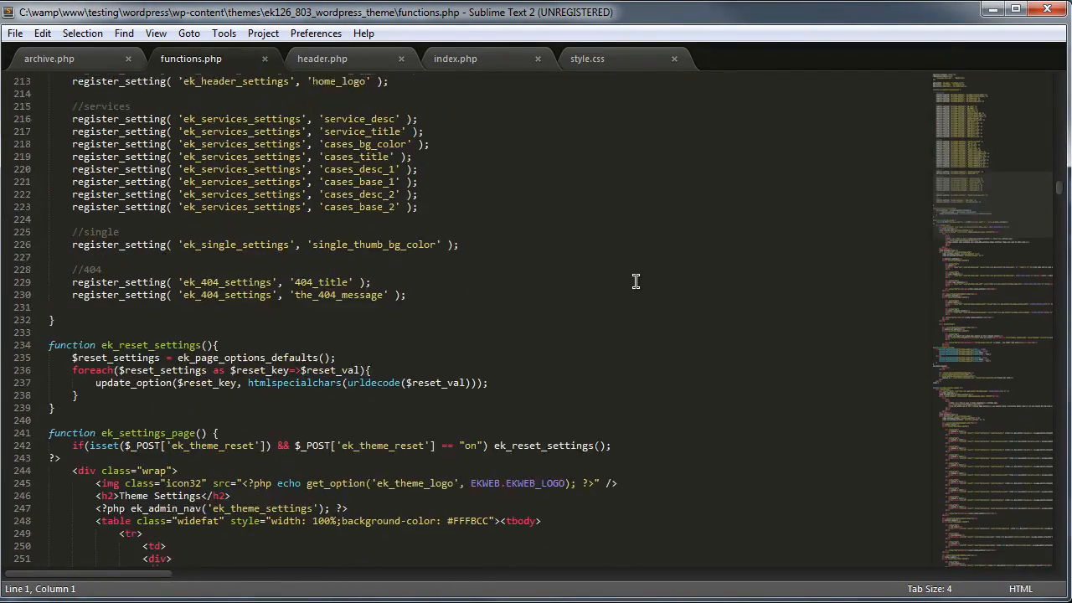
pyautogui.scroll(-10, 638, 296)
pyautogui.moveTo(995, 242); pyautogui.dragTo(990, 530)
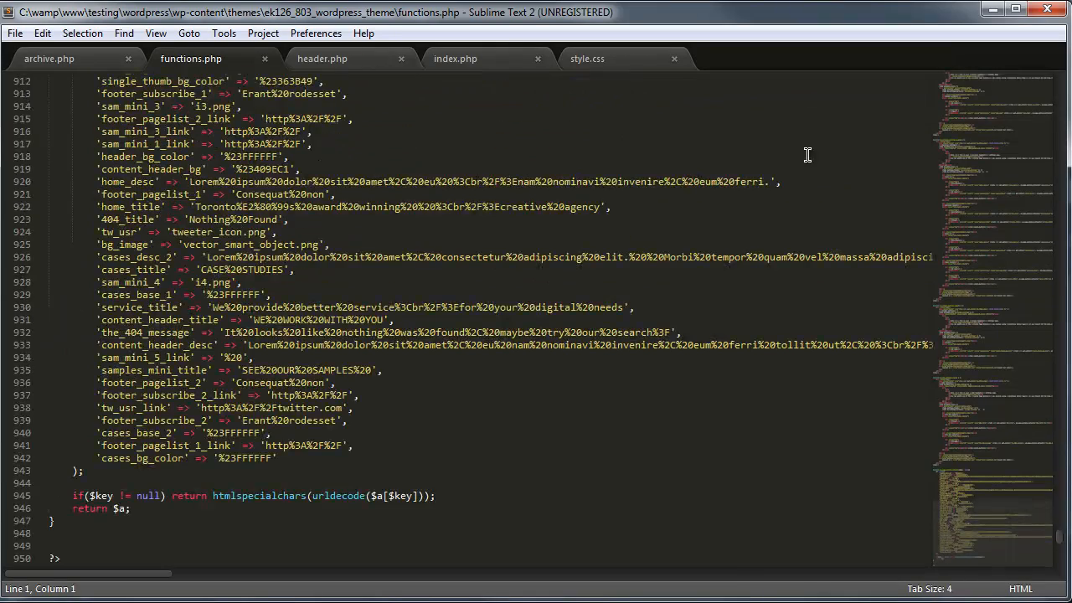